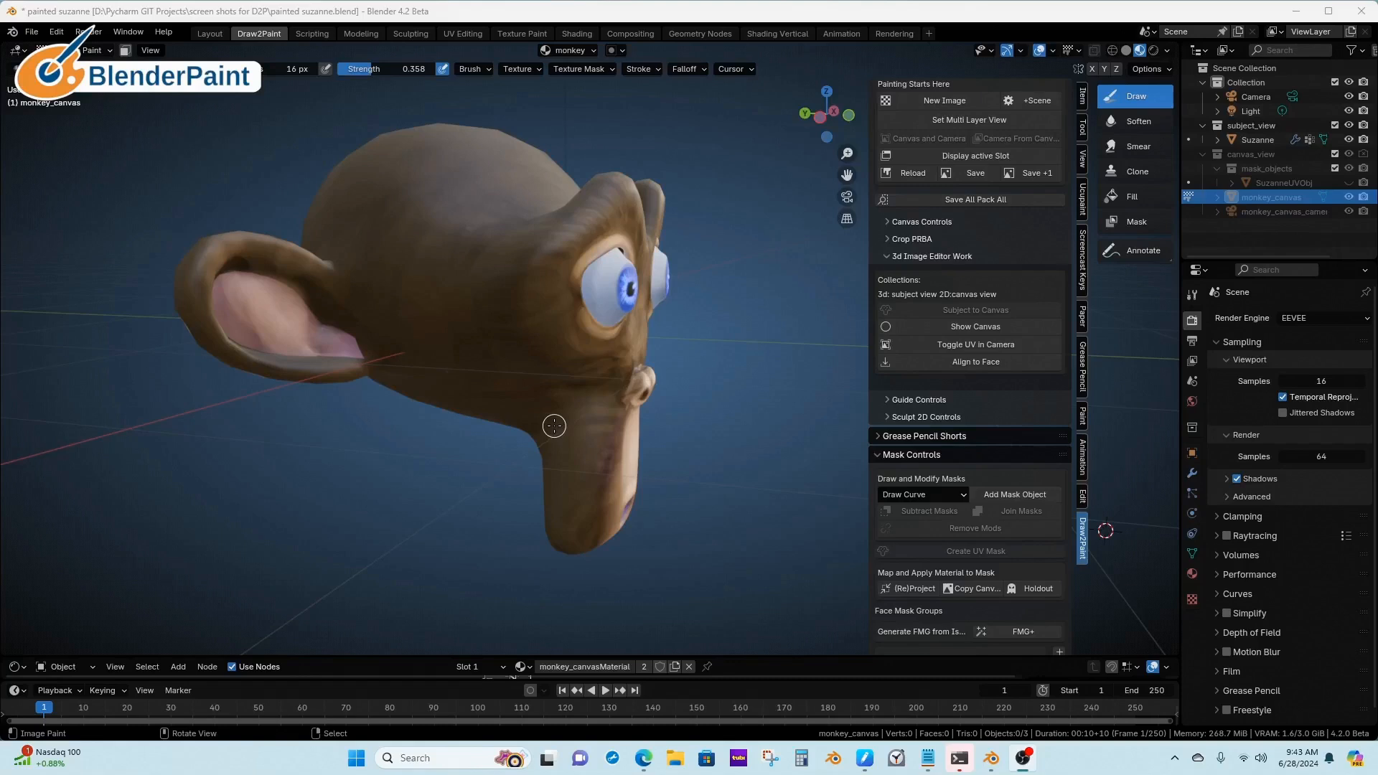
- Start a new General file in place of the painted Suzanne scene
middle_click_drag(552, 426, 360, 336)
left_click(32, 31)
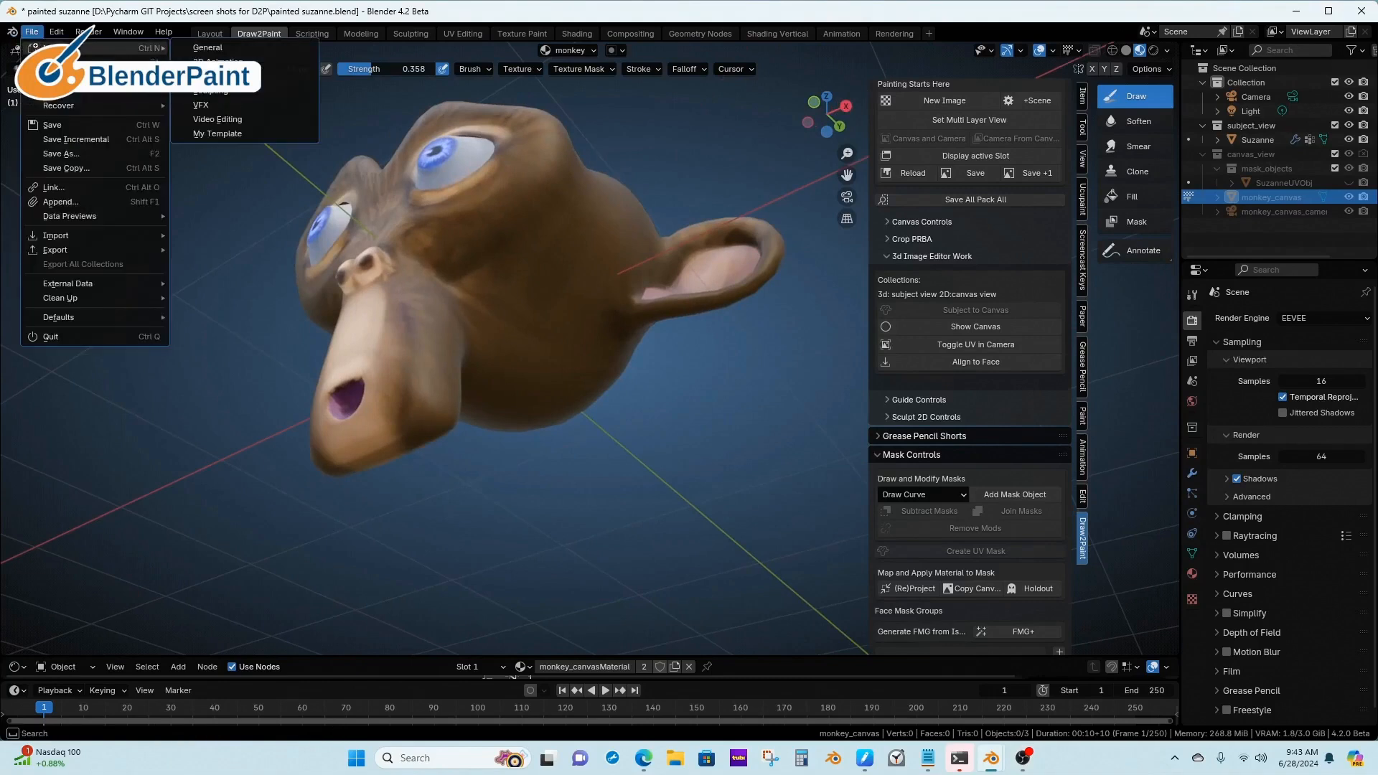
left_click(194, 44)
left_click(689, 403)
middle_click_drag(648, 443, 649, 356)
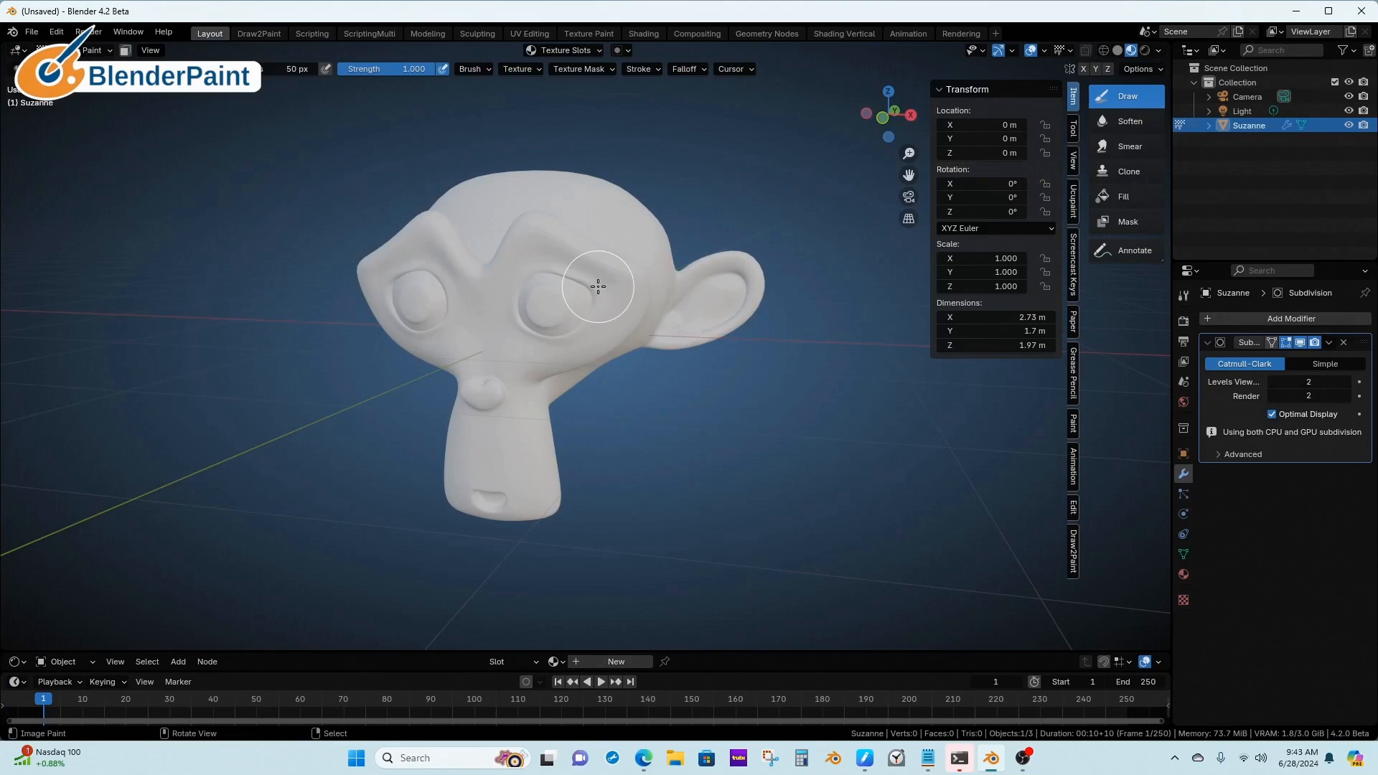
- Switch Suzanne from texture painting to Object Mode and hide her in the viewport
left_click(1339, 129)
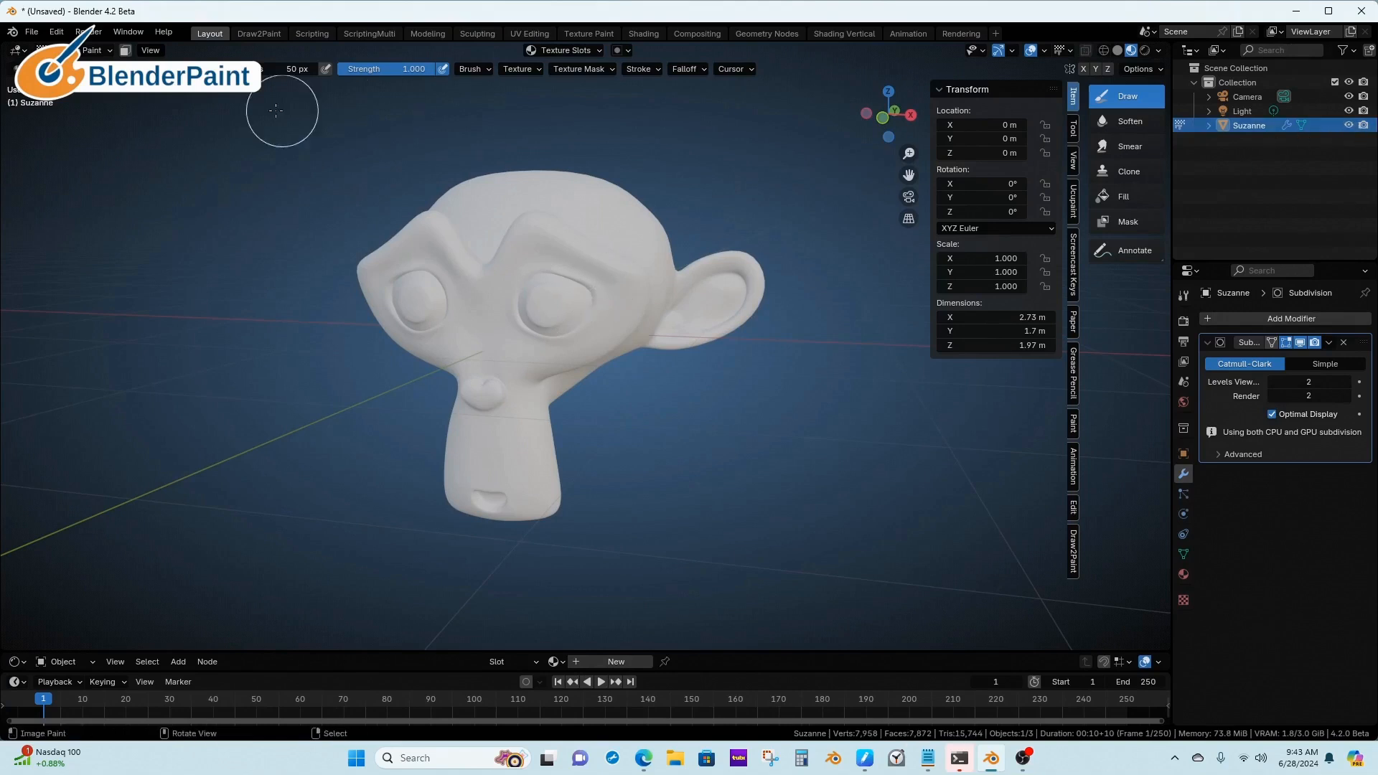
left_click(93, 51)
left_click(72, 102)
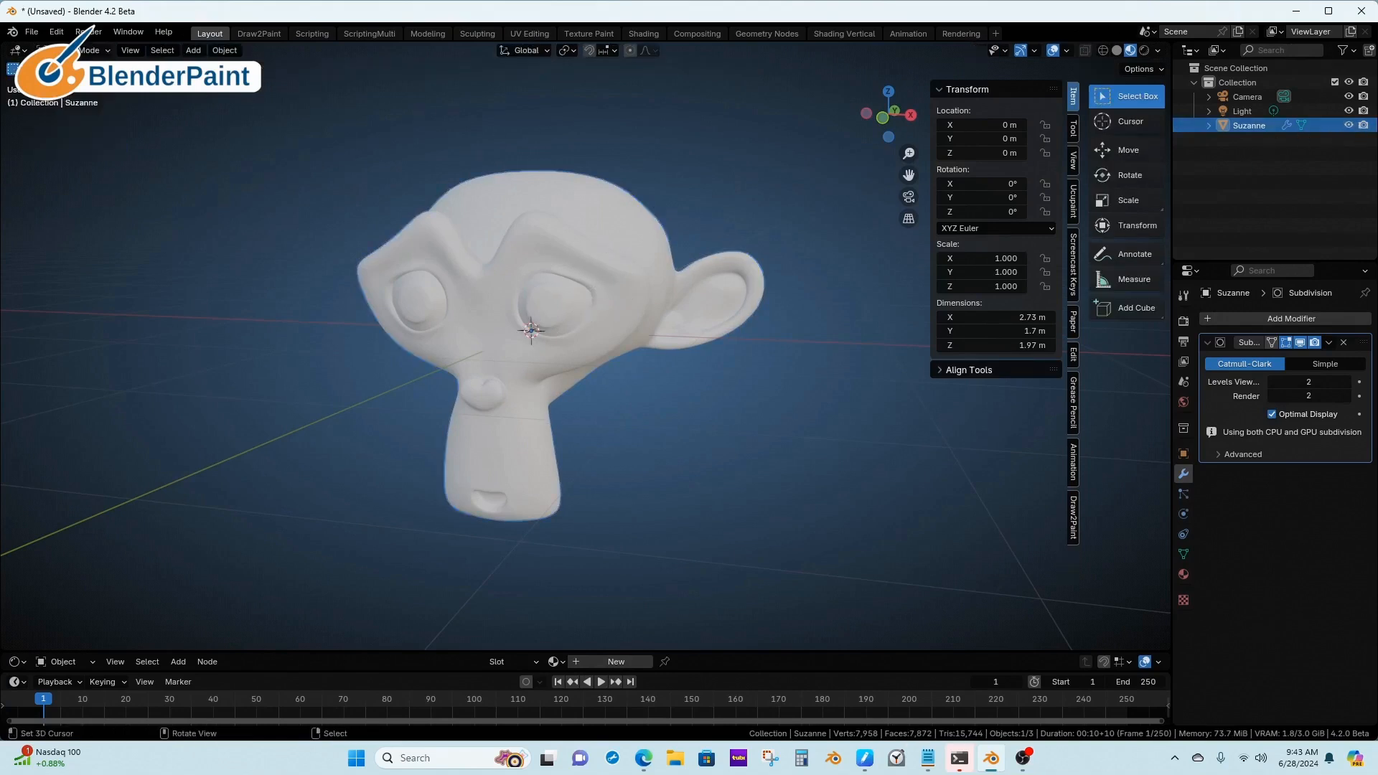
left_click(1348, 125)
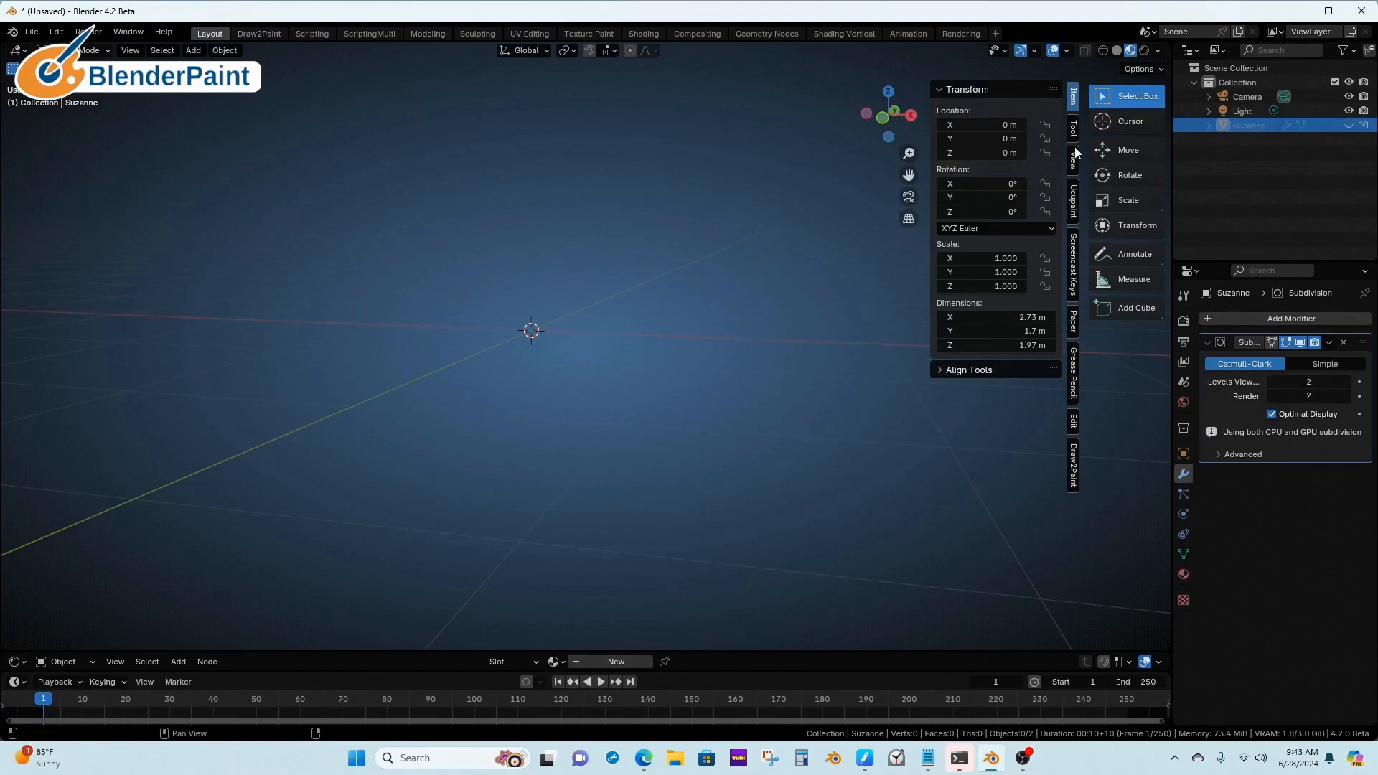
- Create a new blank 1024 × 1024 px image with alpha through the Draw2Paint tools
left_click(1074, 460)
left_click(992, 137)
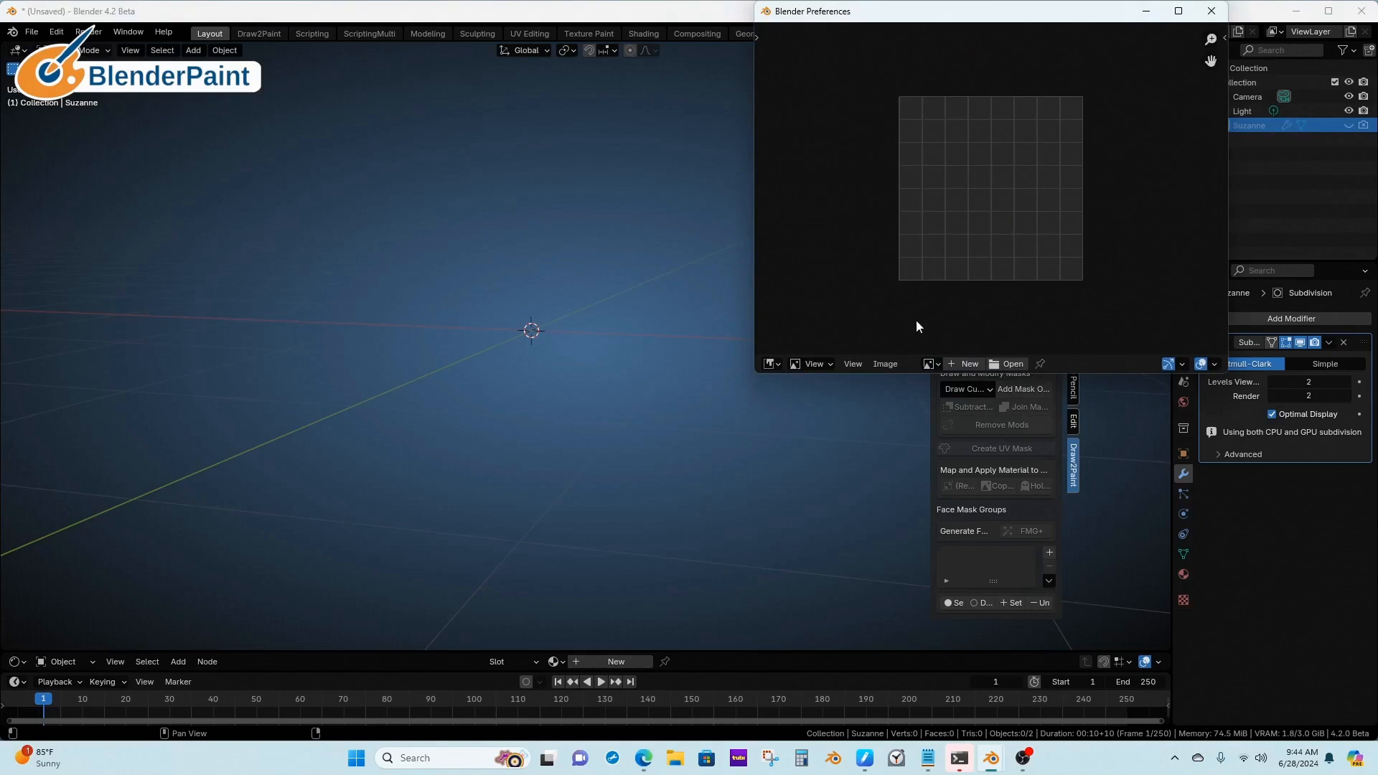
left_click(966, 364)
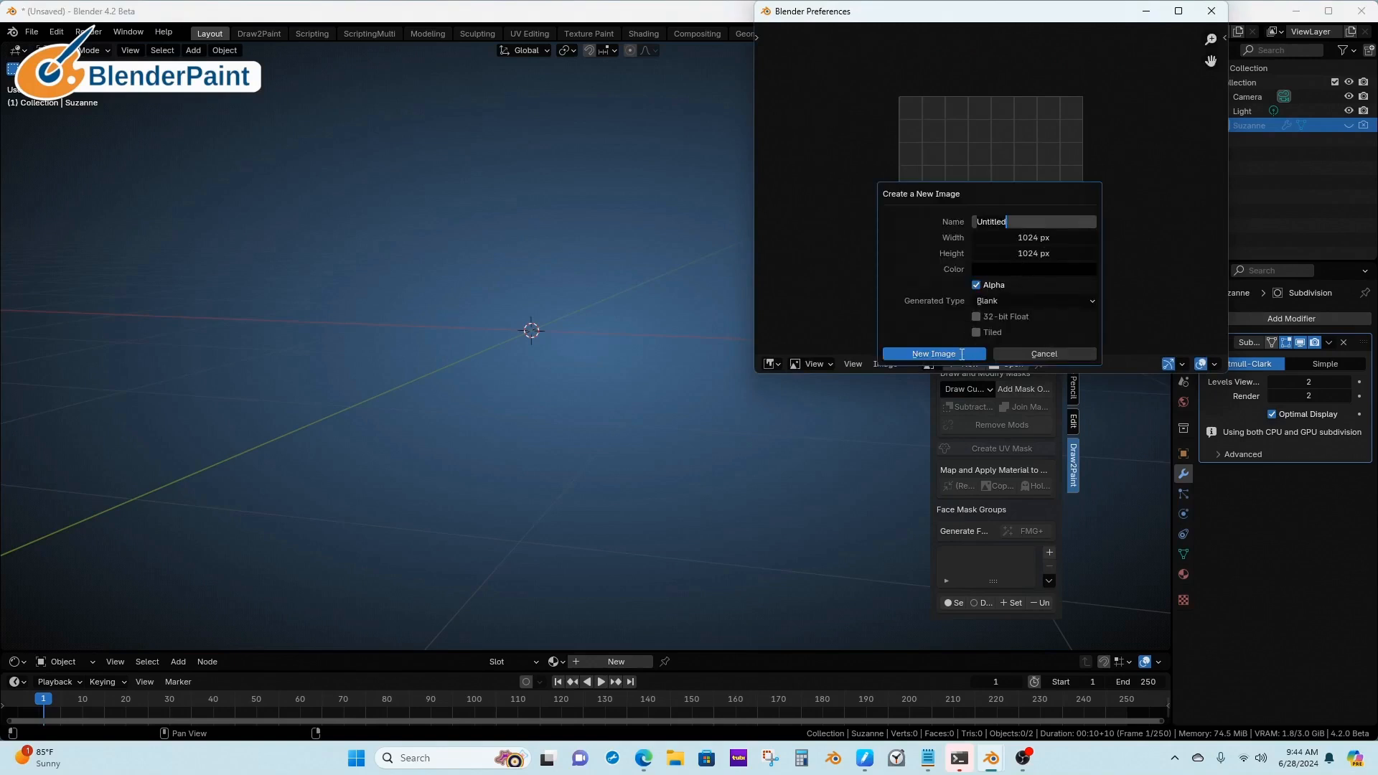
left_click(933, 354)
- Generate a canvas plane and matching camera from the new image, and close the image window
key("n")
left_click(1220, 86)
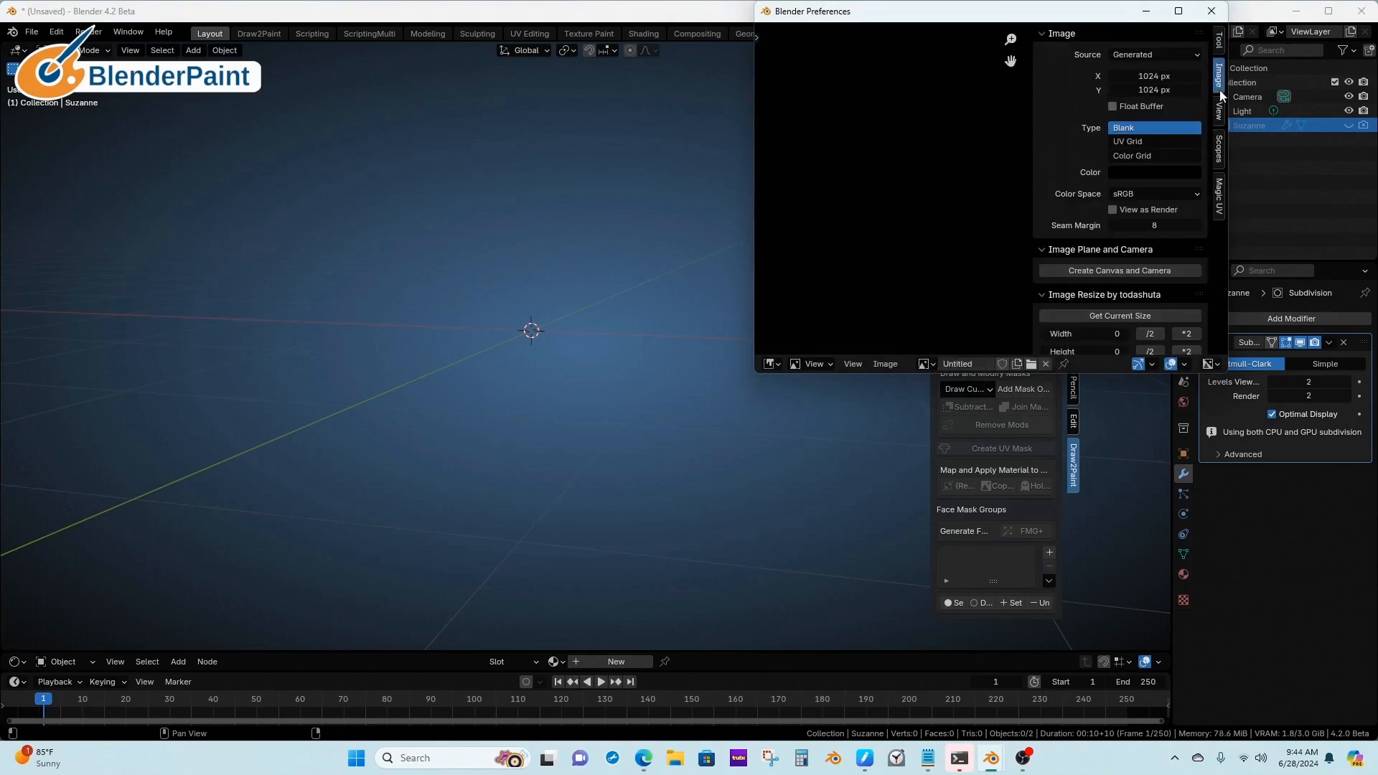
left_click(1124, 271)
left_click(1212, 11)
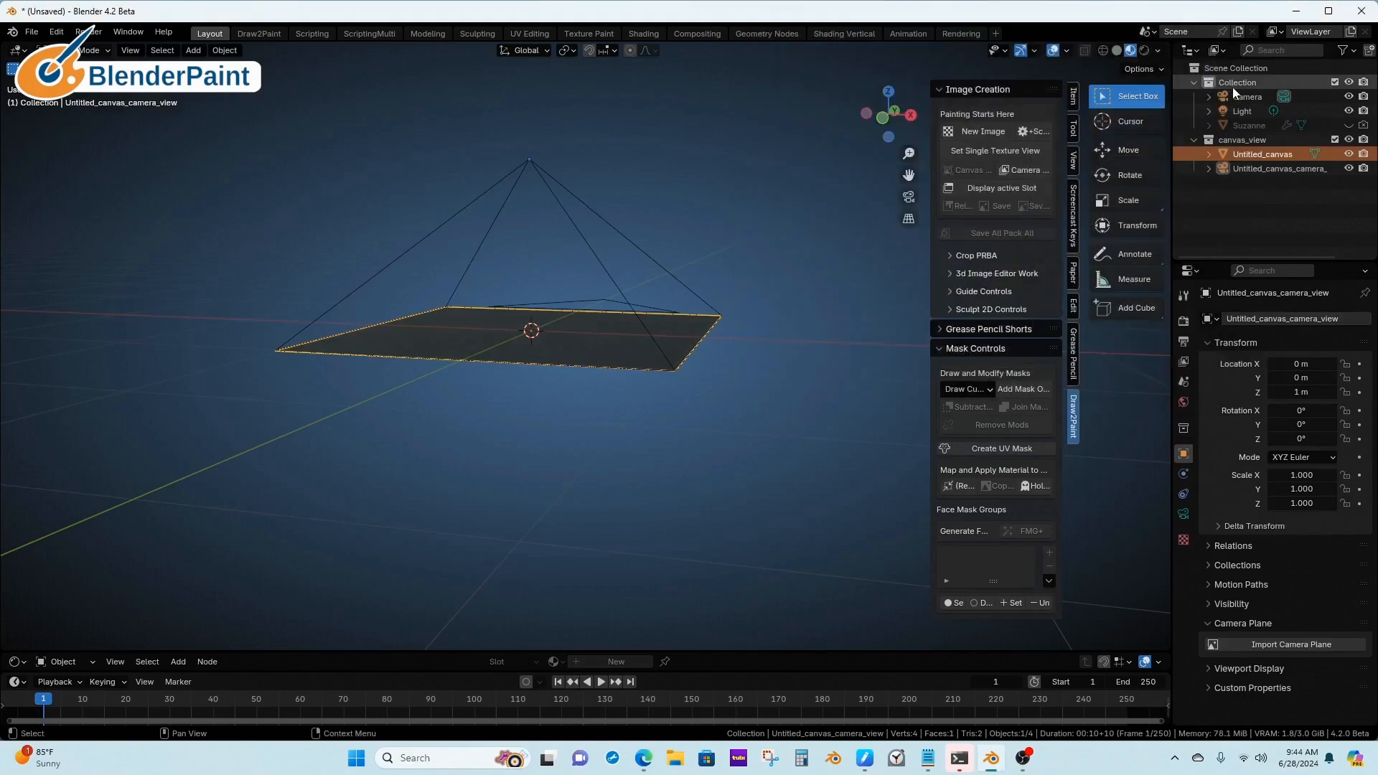
- Delete the default Camera and Light, and view the scene through the canvas camera
left_click(1247, 97)
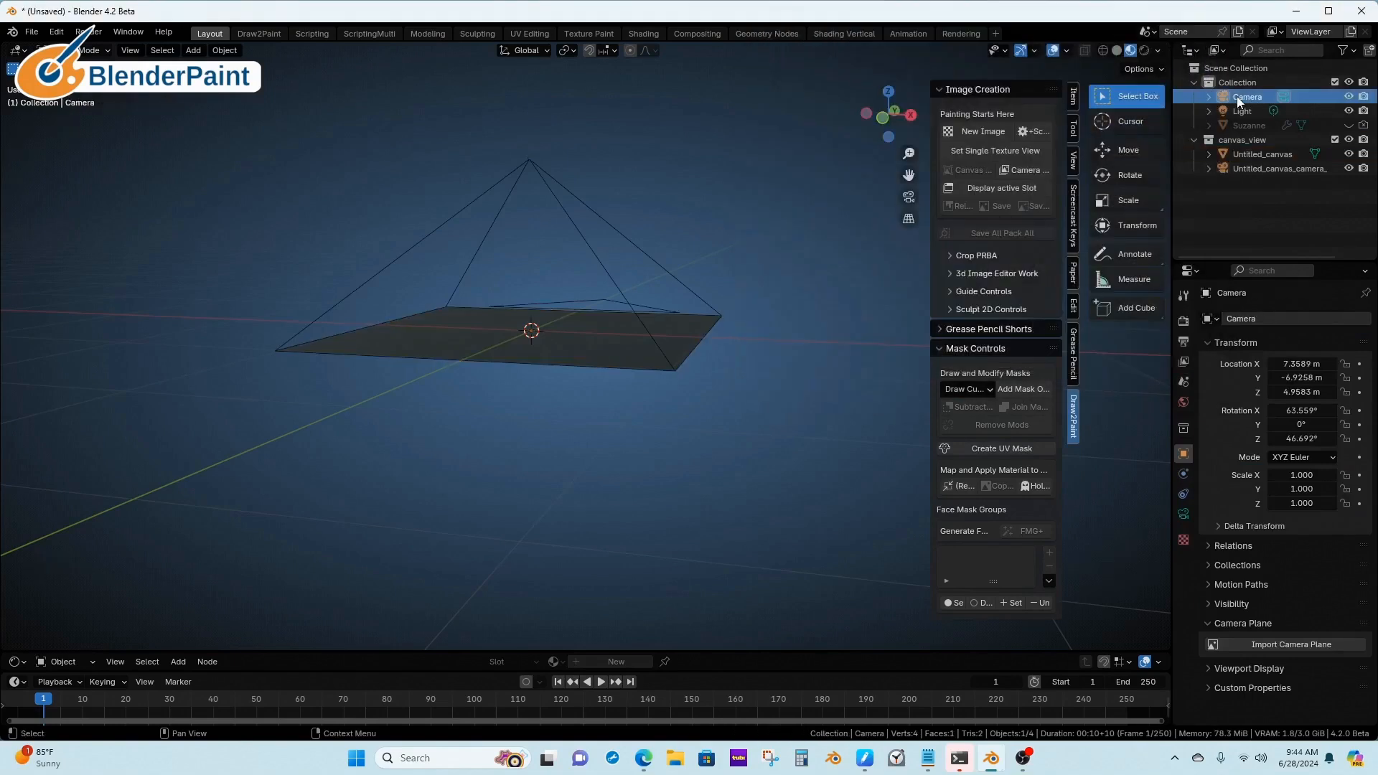
key("x")
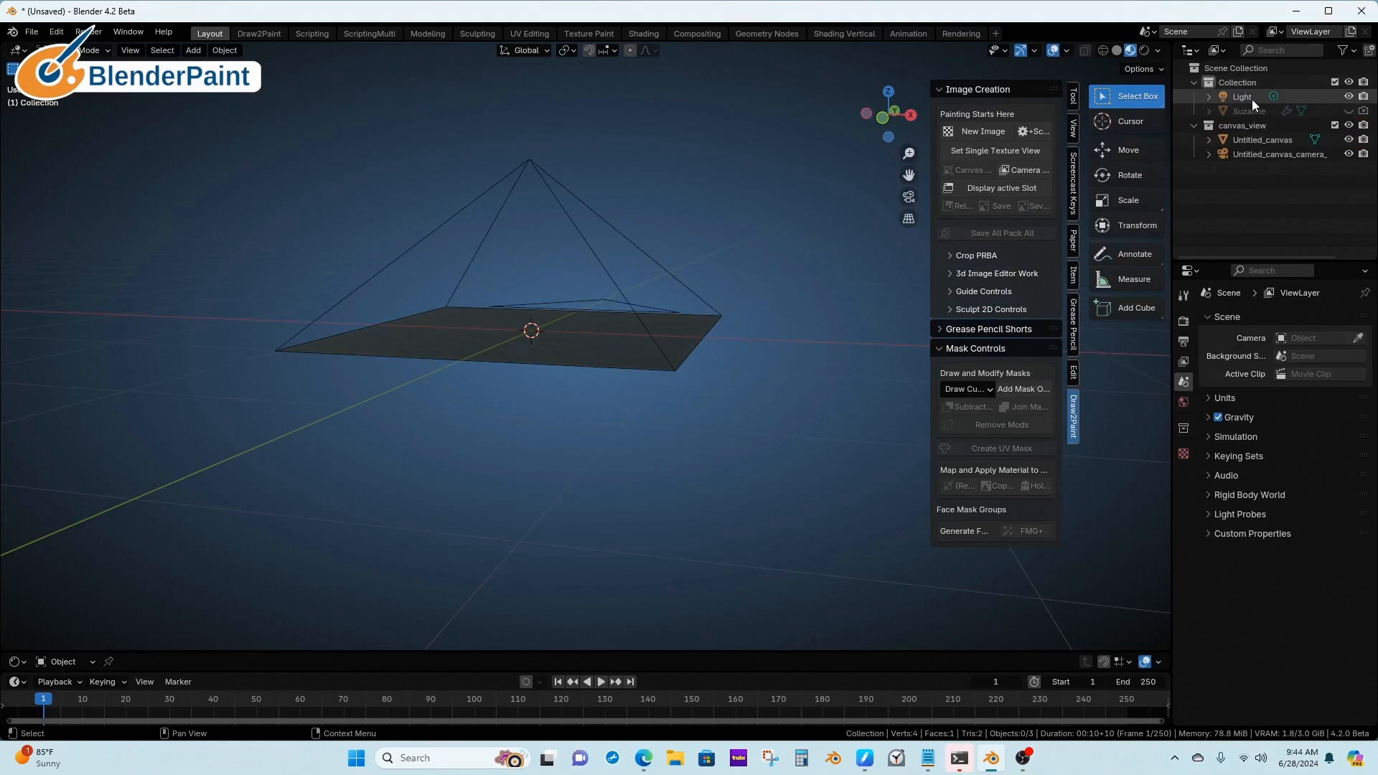
left_click(1252, 99)
key("x")
left_click(590, 207)
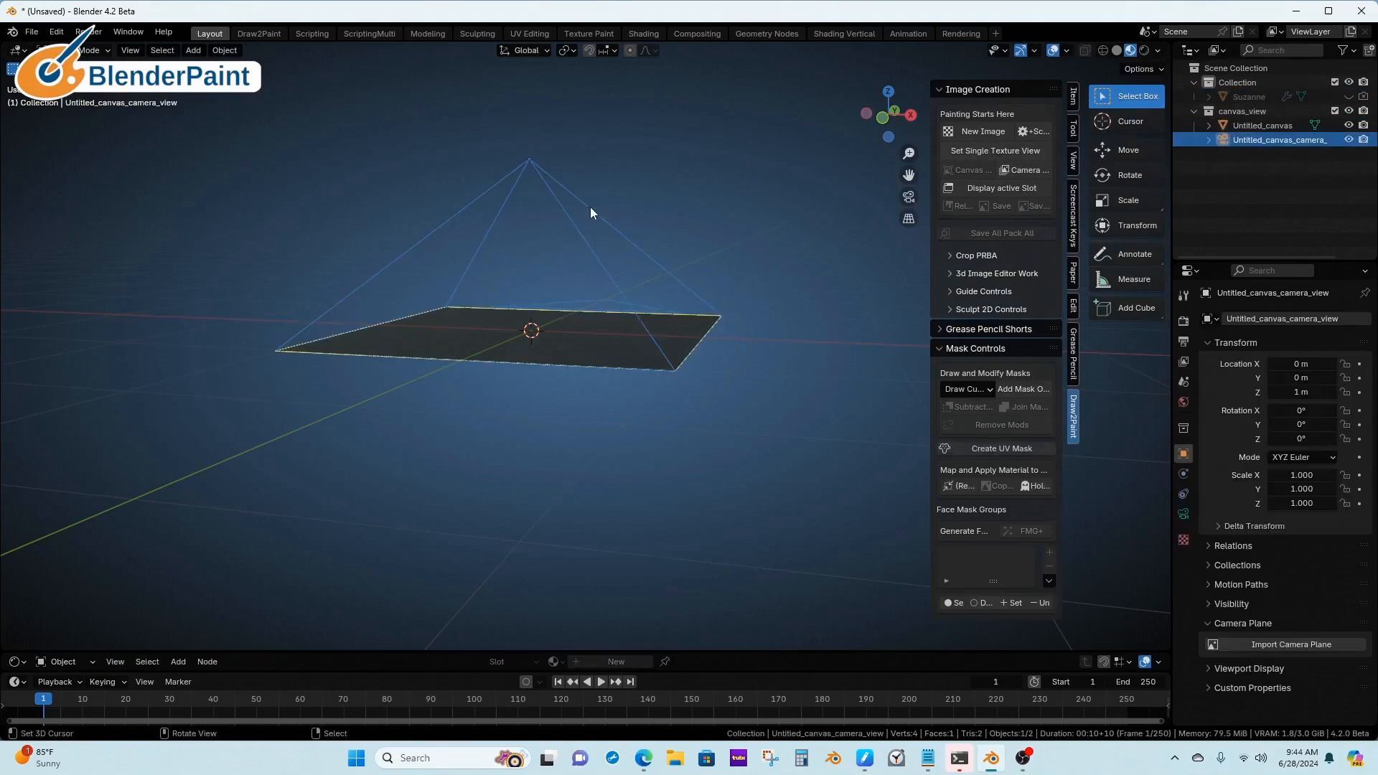
key("KP_0")
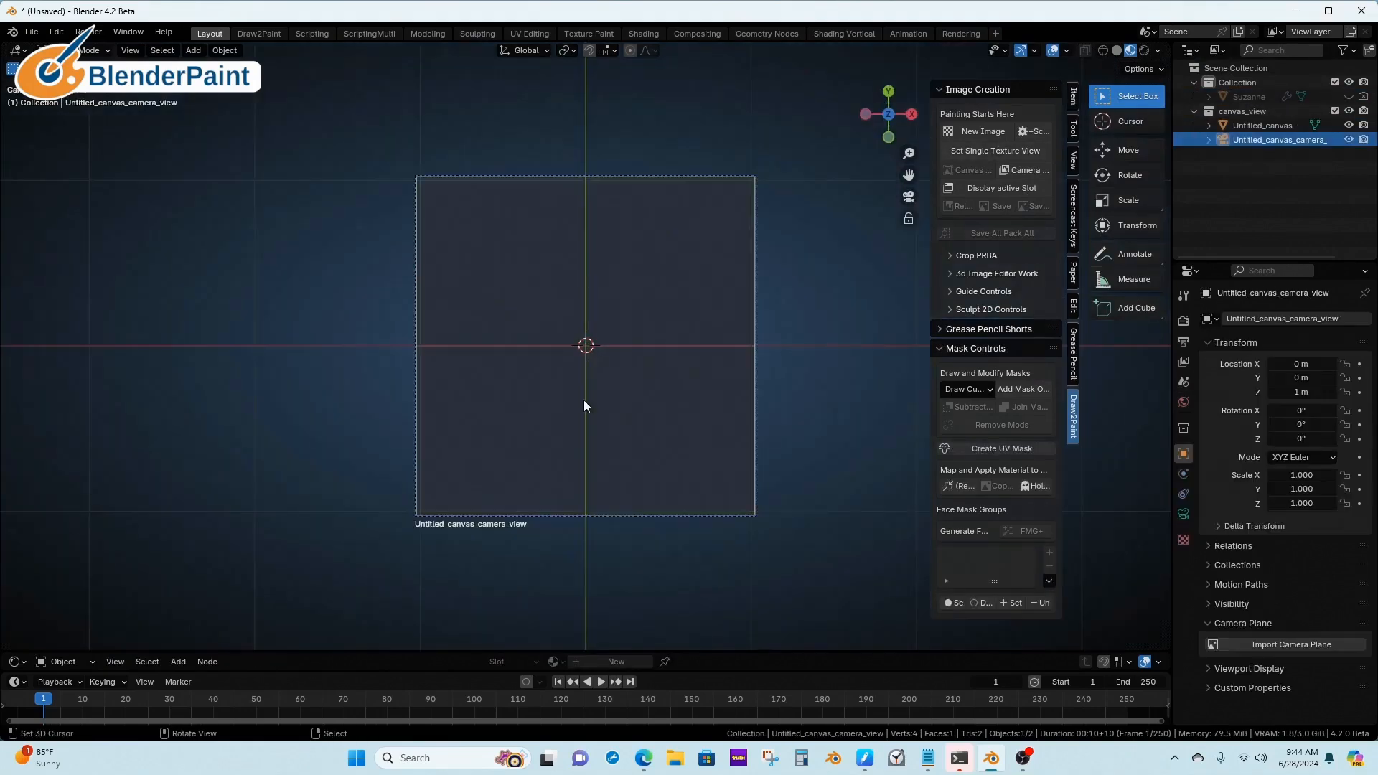
- Enlarge the shader editor, select the canvas plane and move its image texture node clear of the Principled BSDF
left_click_drag(577, 651, 578, 449)
left_click(593, 334)
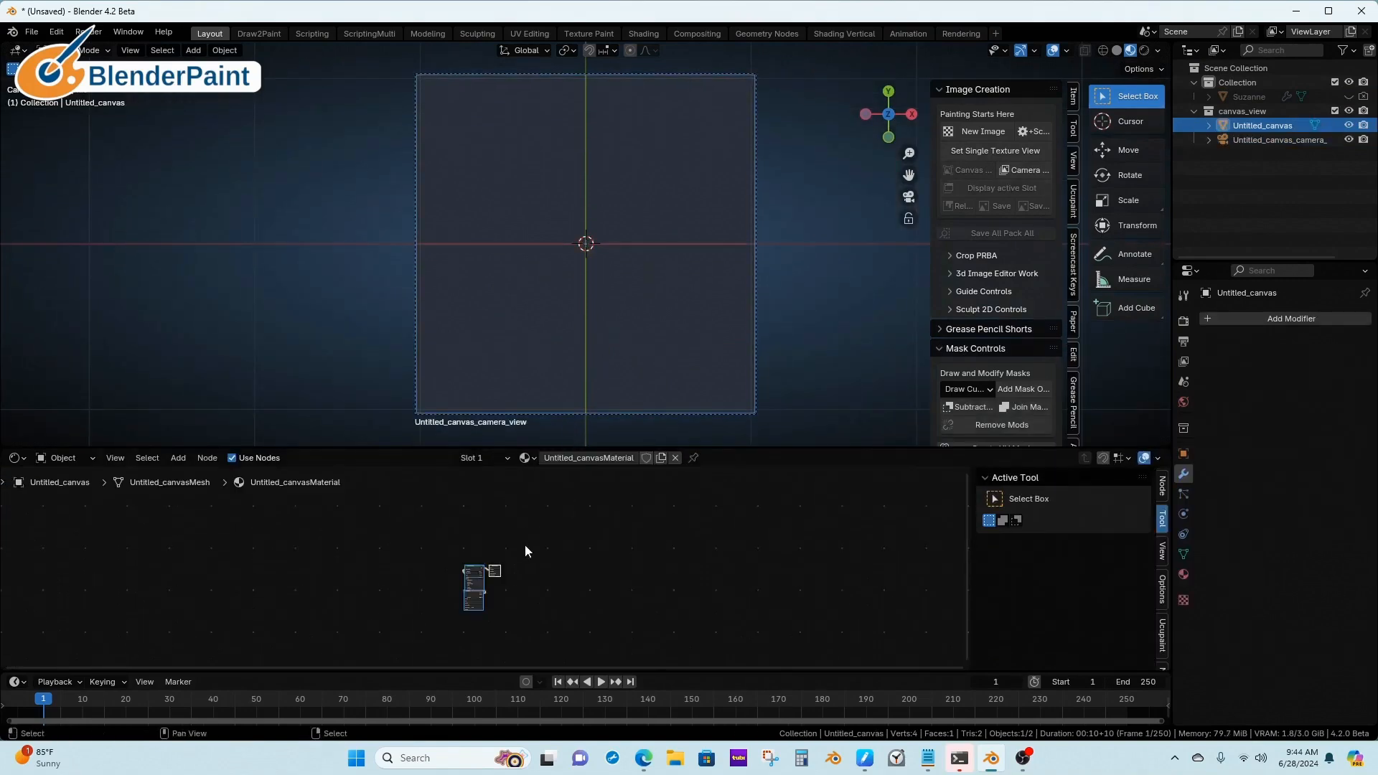
left_click_drag(695, 614, 615, 613, "ctrl+alt")
left_click_drag(614, 614, 691, 580, "alt")
left_click_drag(520, 610, 394, 543)
scroll(518, 531, "up", 3)
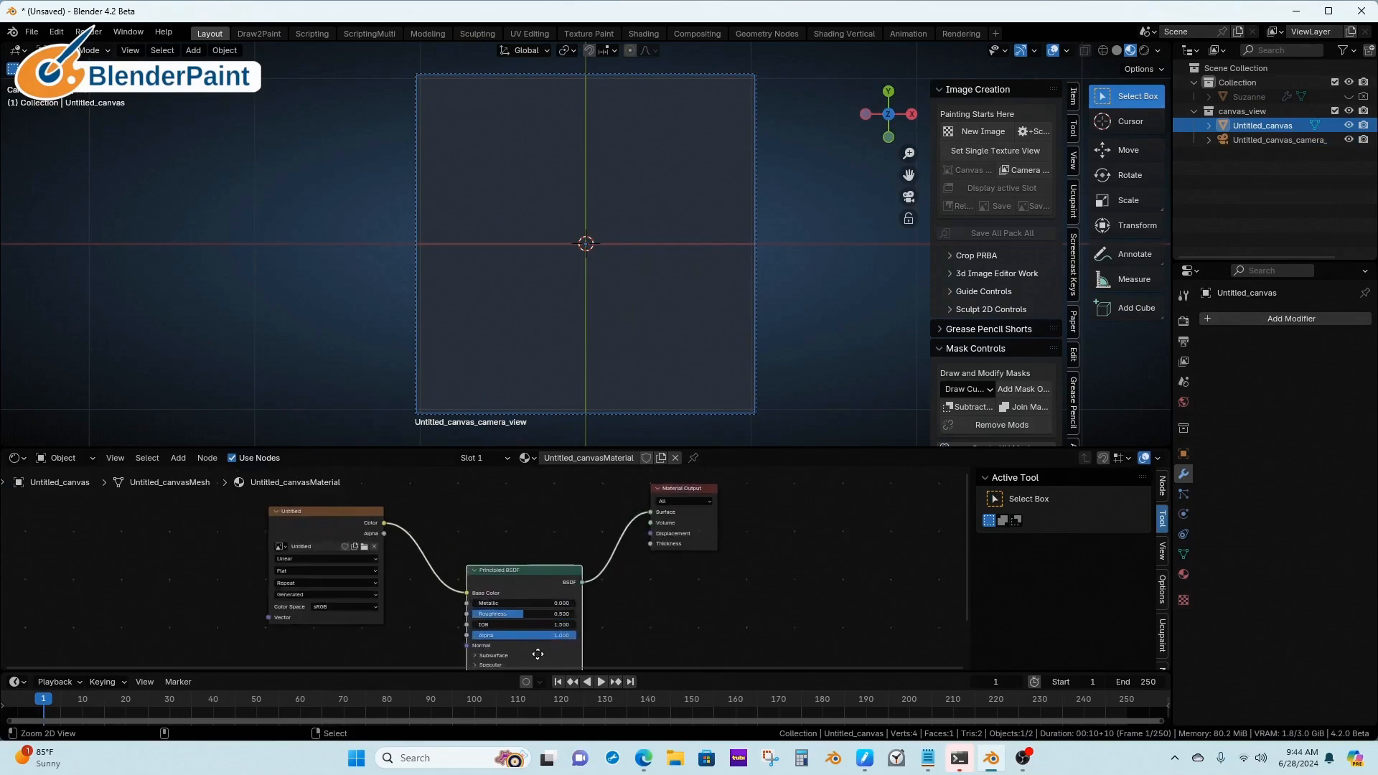
- Add an Emission shader, feed it the image texture's Color and connect it to the Material Output
key("shift+a")
mouse_move(501, 532)
mouse_move(451, 591)
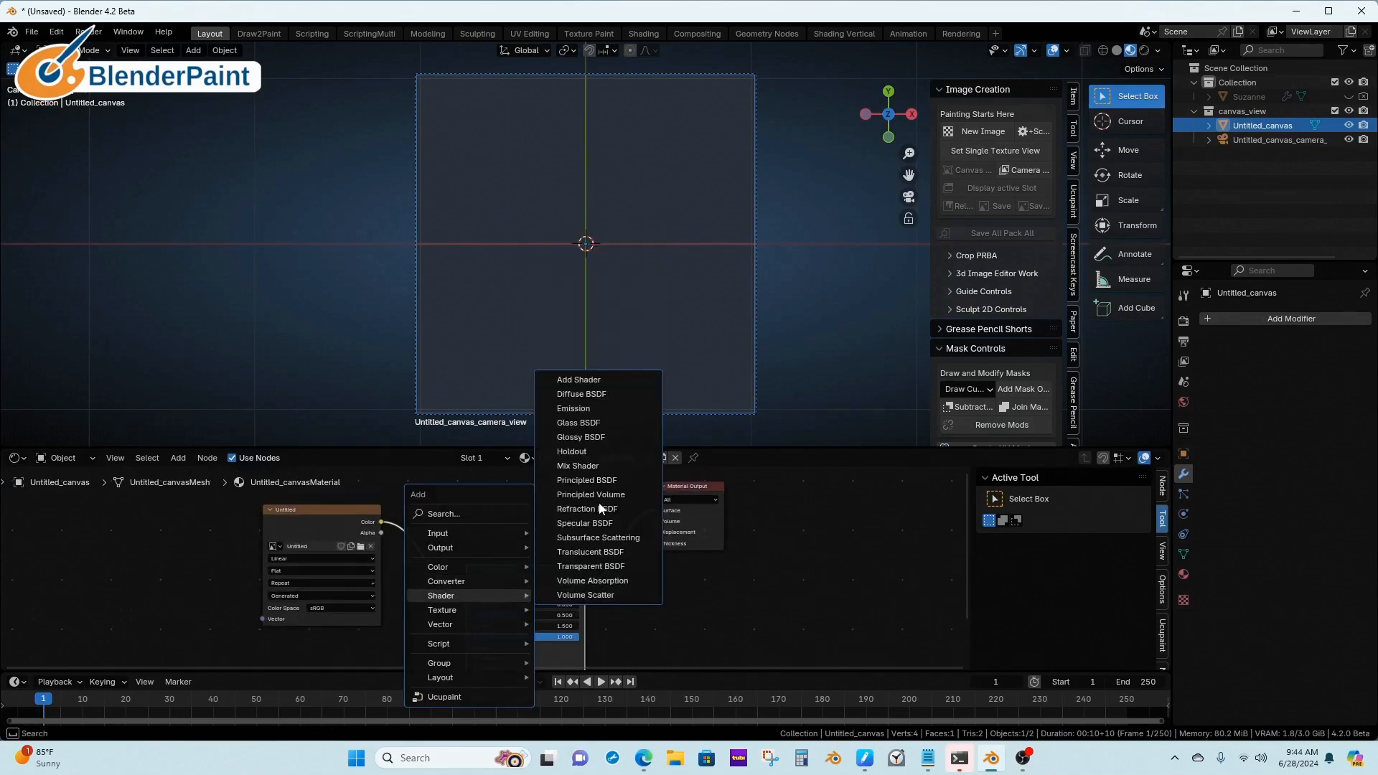
left_click(567, 409)
left_click(502, 524)
left_click_drag(380, 522, 468, 532)
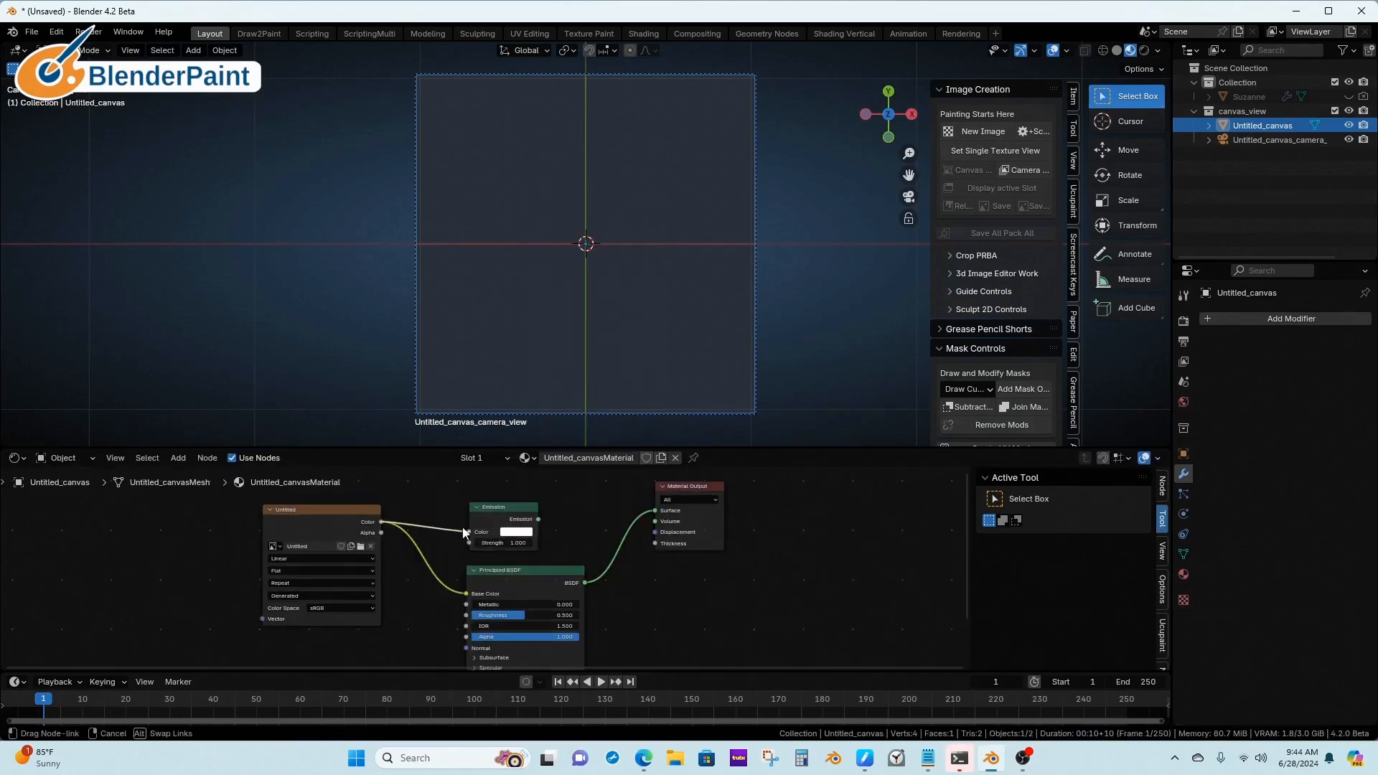
left_click(524, 512, "ctrl+shift")
- Set the animation end frame to 10, fit the timeline to that range and shrink the shader editor area
left_click_drag(501, 450, 885, 653)
left_click_drag(759, 653, 755, 566)
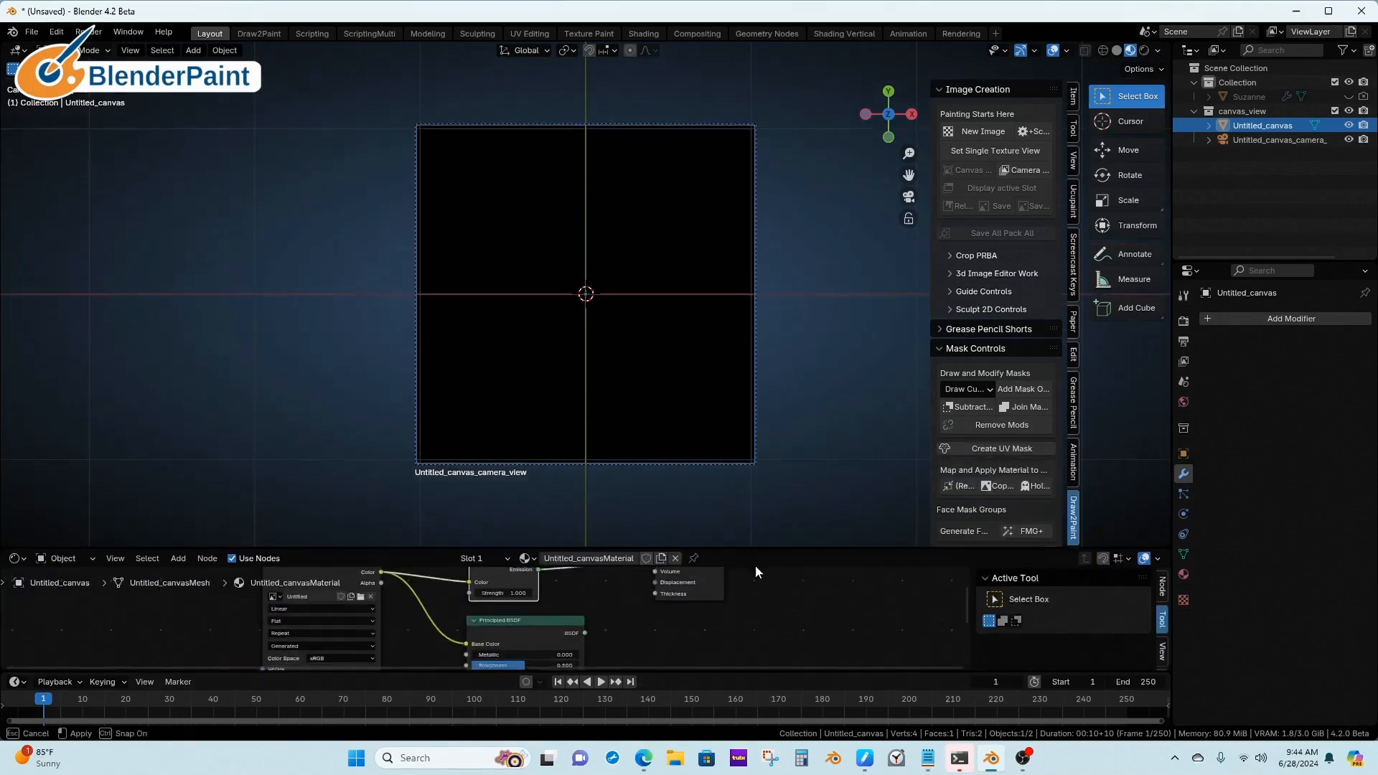
left_click_drag(1055, 674, 1056, 617)
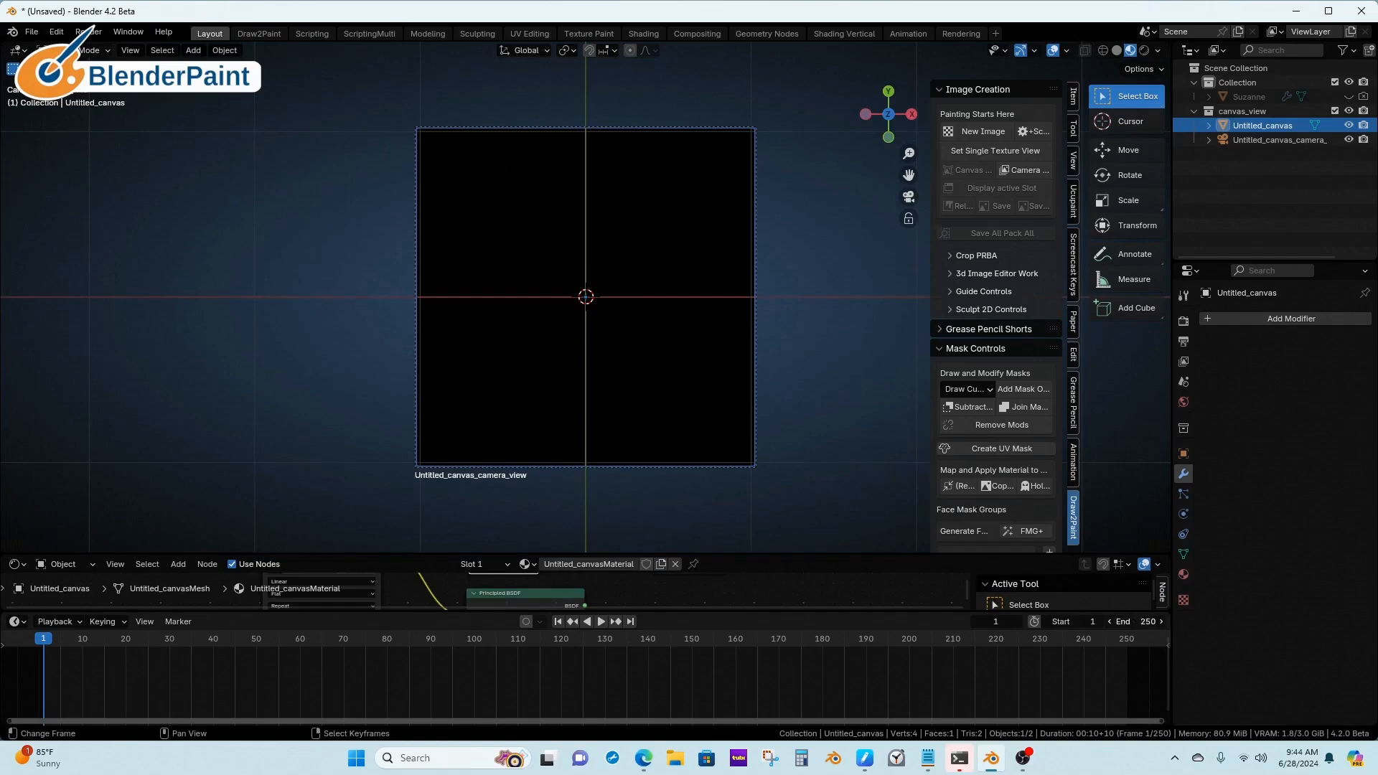
type("10")
key("Return")
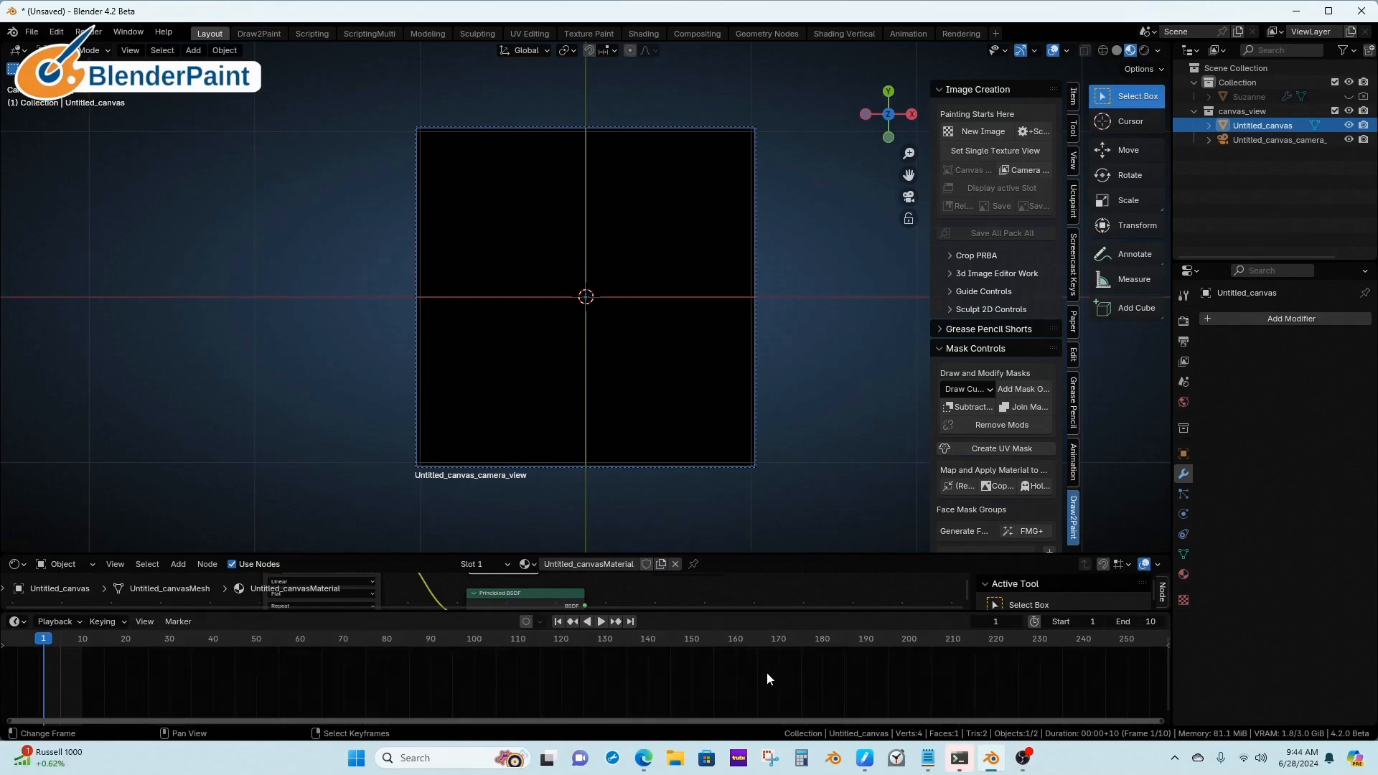
key("Home")
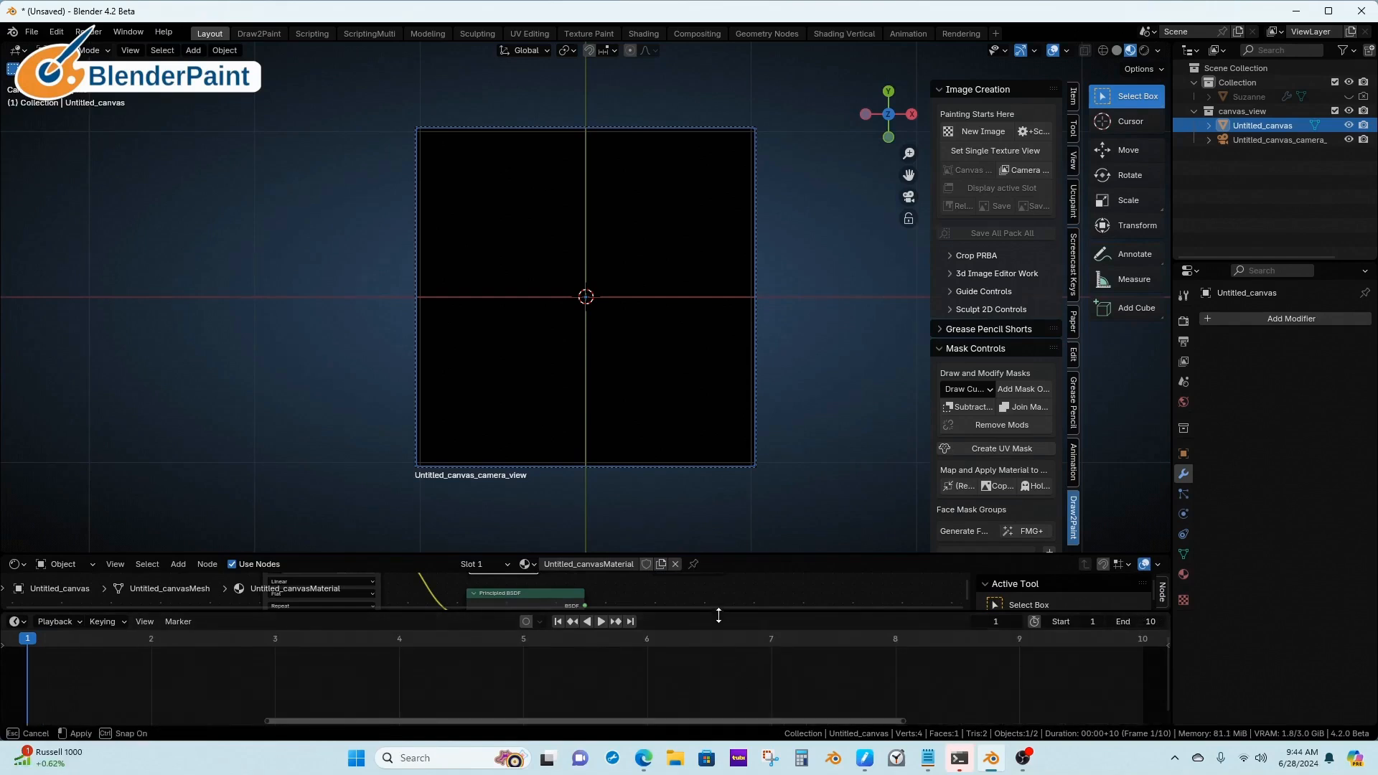
left_click_drag(718, 616, 717, 631)
left_click_drag(708, 557, 711, 602)
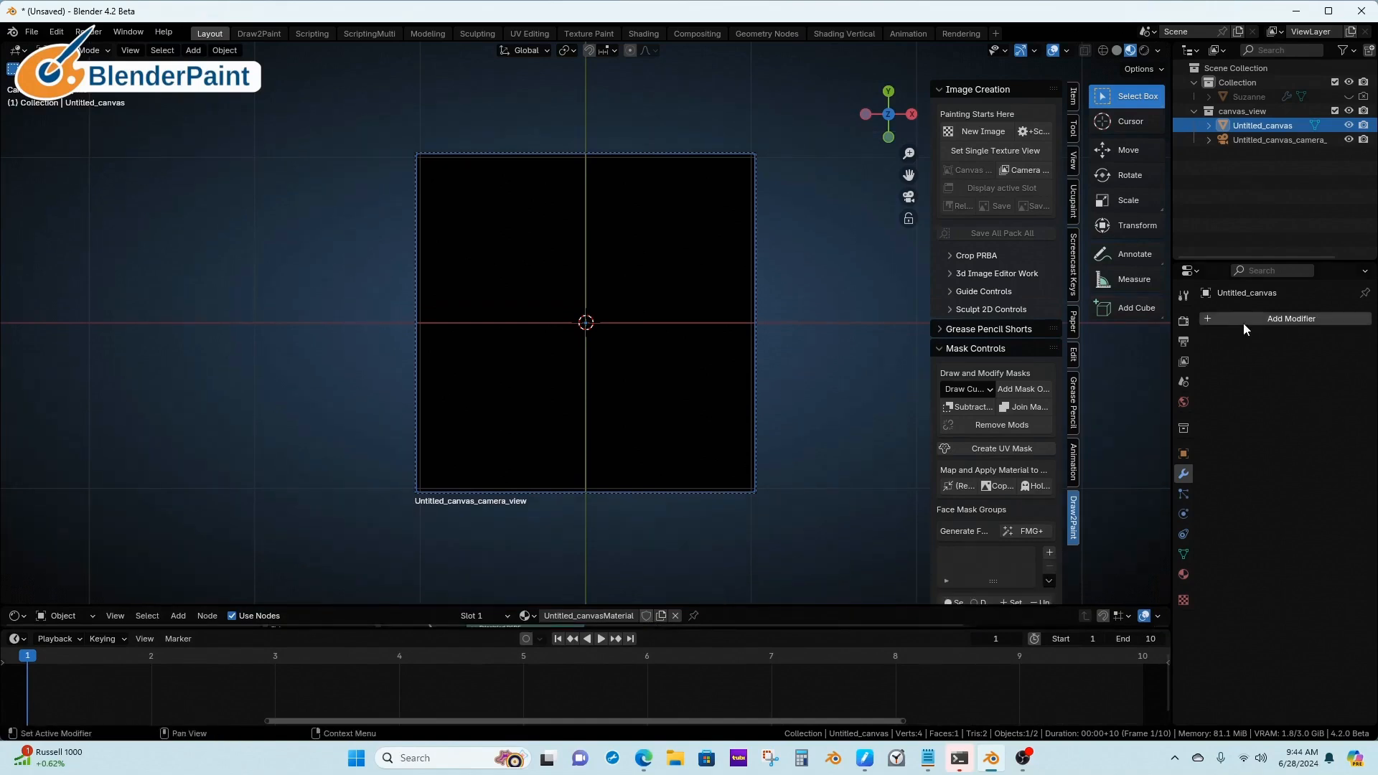
- Set the scene's color management to the Standard view transform with the Medium Contrast look
left_click(1184, 320)
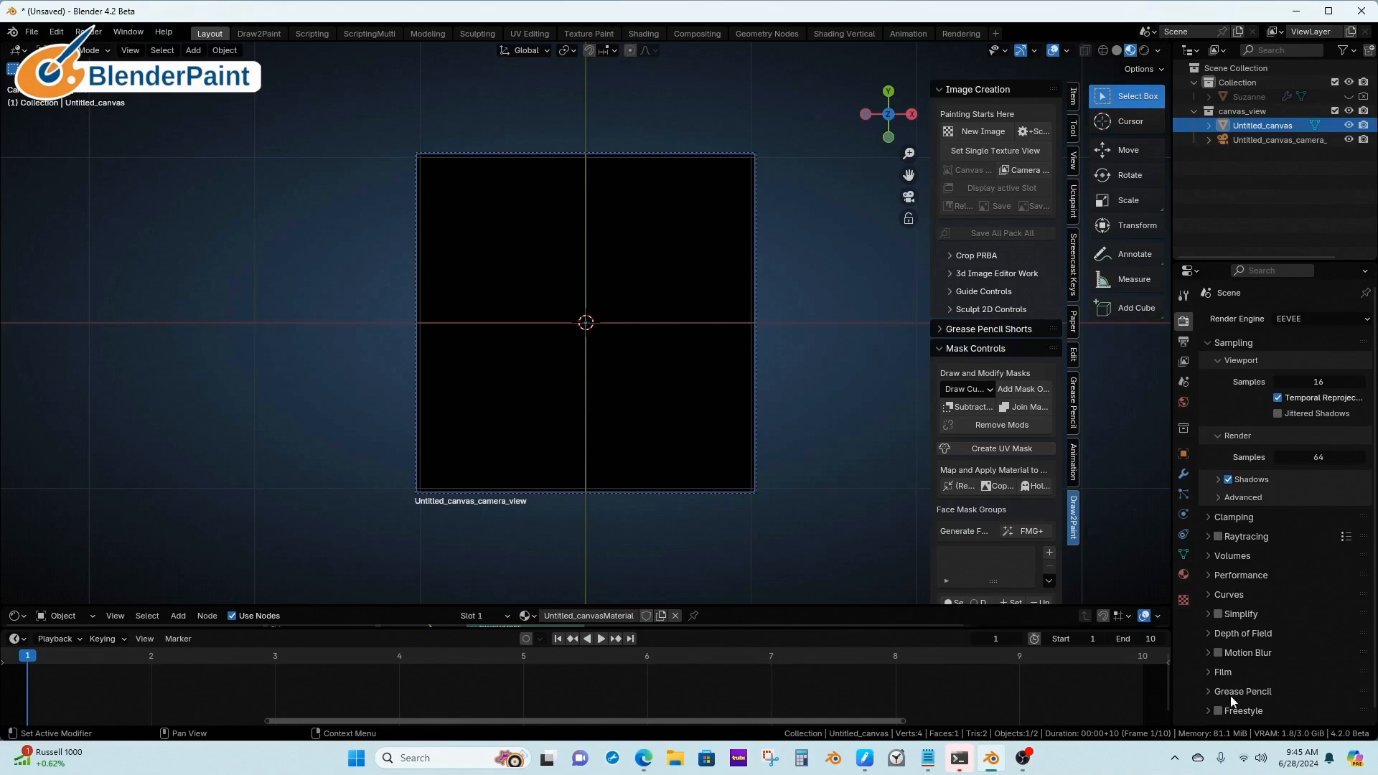
scroll(1232, 702, "down", 3)
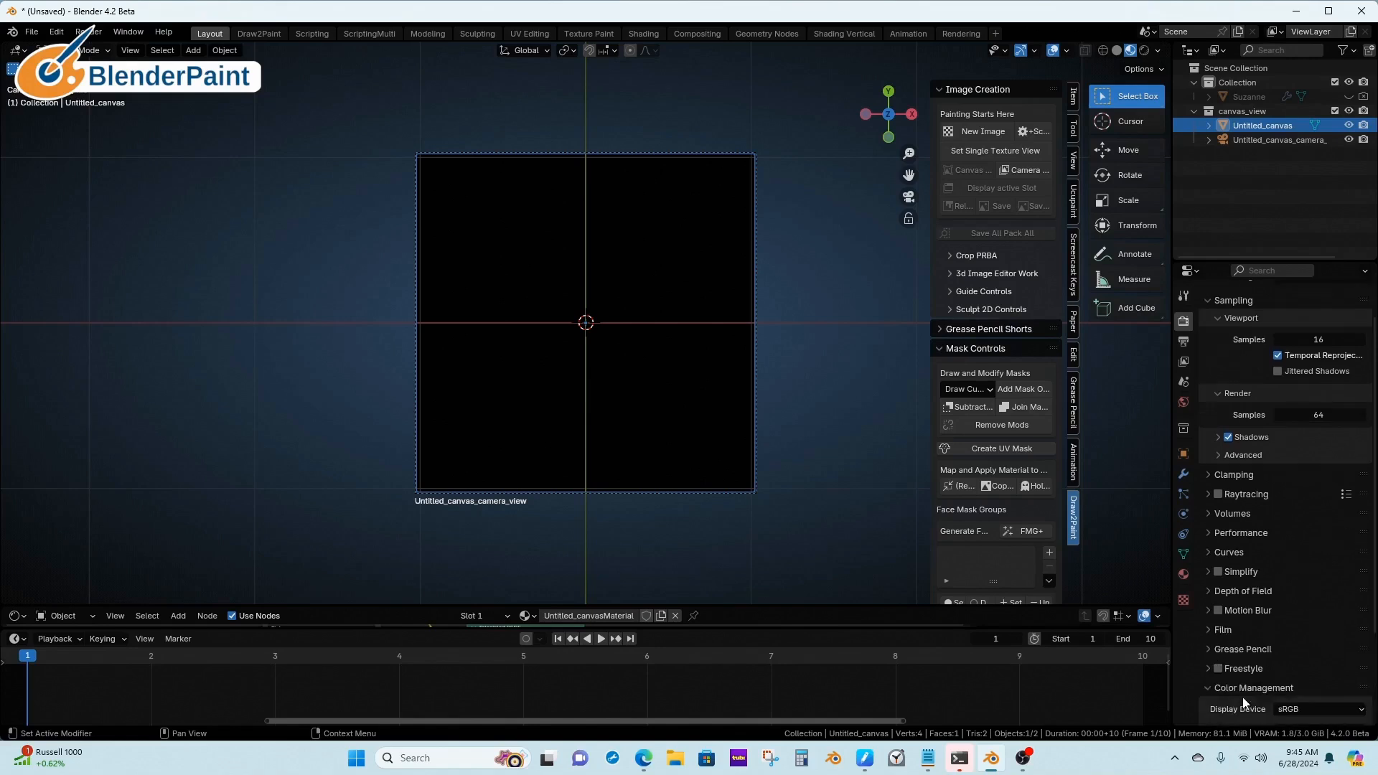
scroll(1244, 703, "down", 3)
left_click(1292, 672)
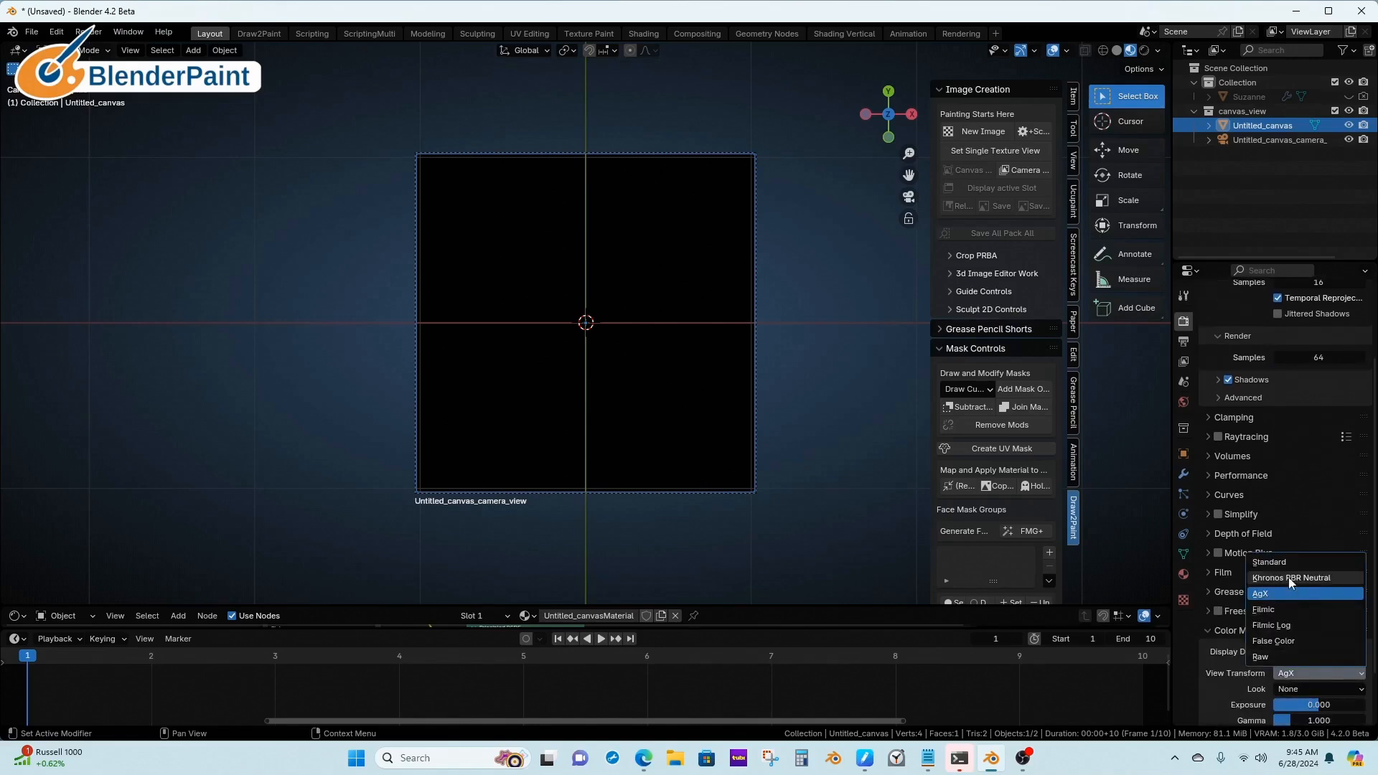
left_click(1286, 563)
left_click(1302, 689)
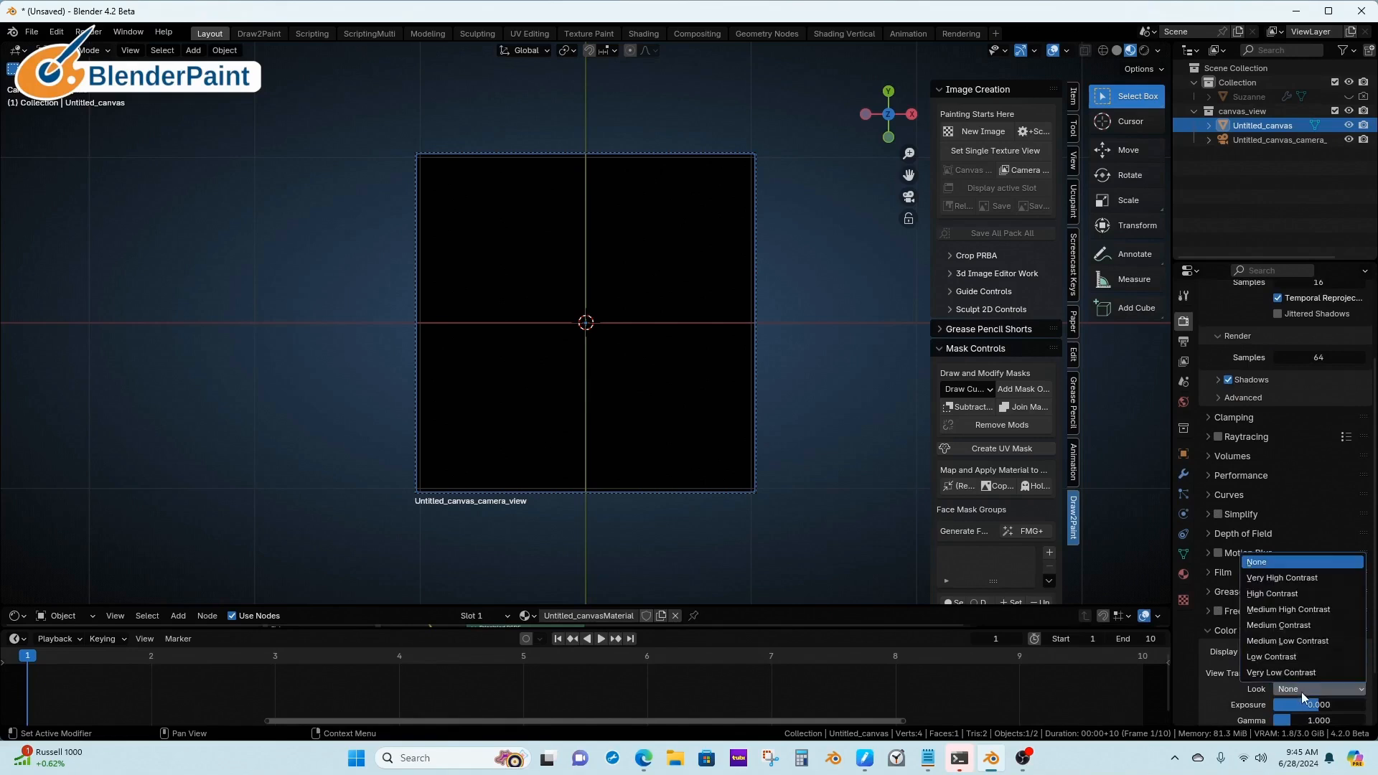
left_click(1277, 626)
scroll(1203, 352, "up", 2)
left_click(1184, 296)
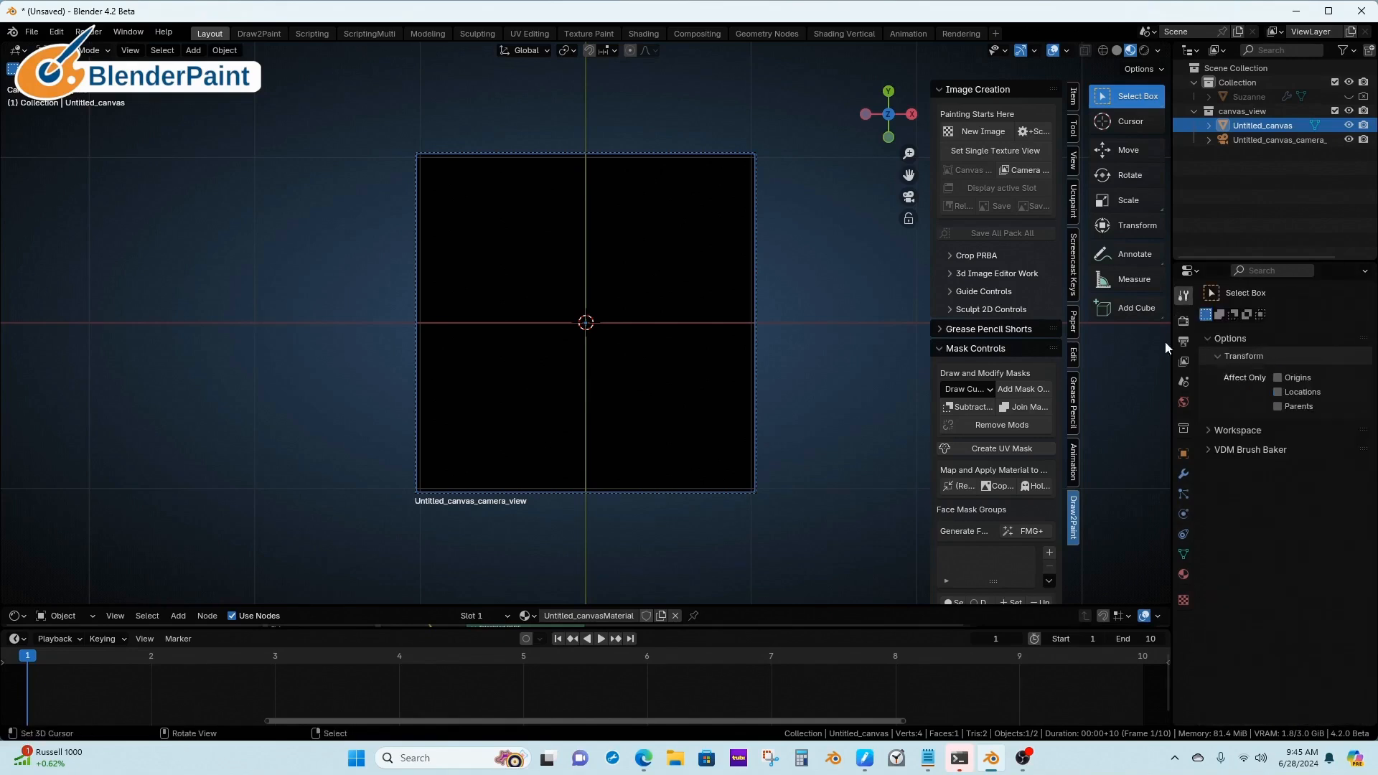
- Enable nodes in the Compositing workspace and add an Image input node above the Render Layers node
left_click(696, 33)
left_click(173, 54)
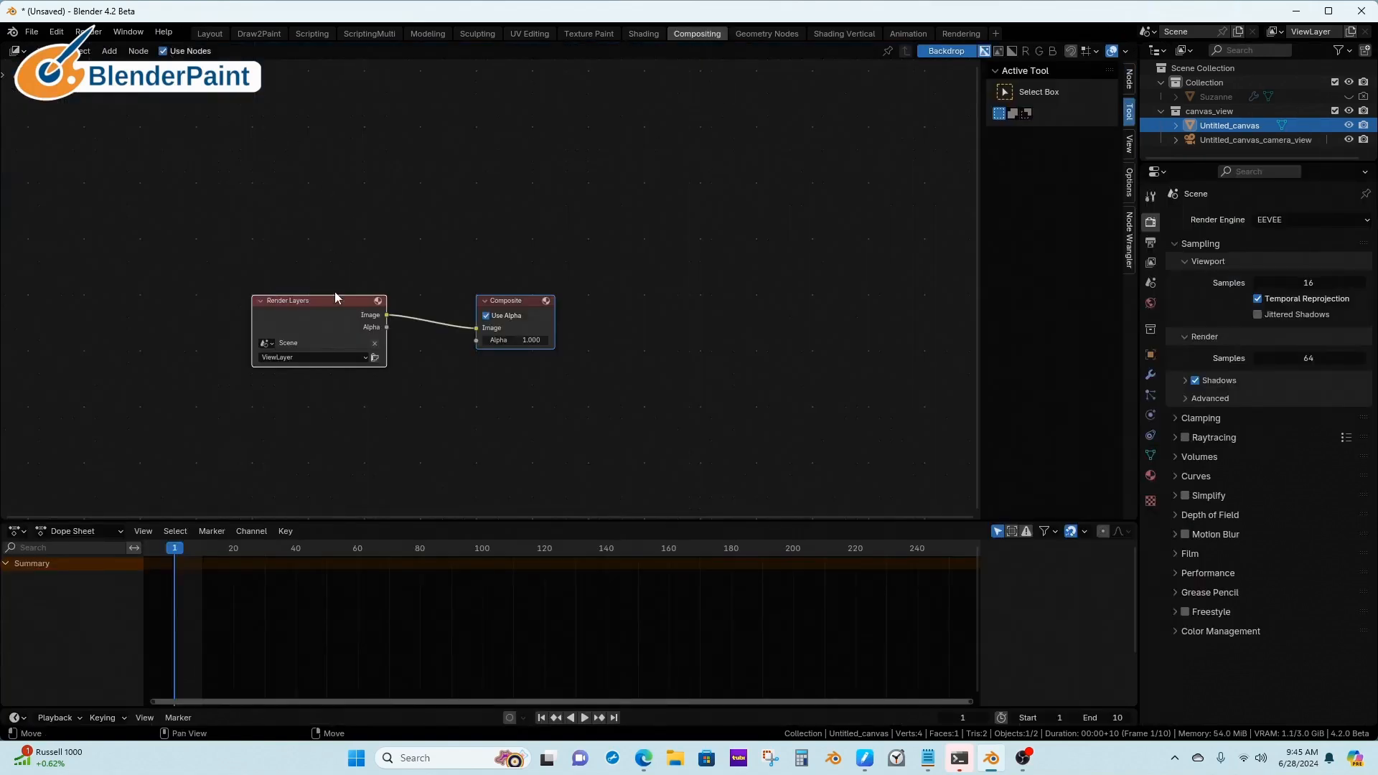
key("shift+a")
mouse_move(311, 291)
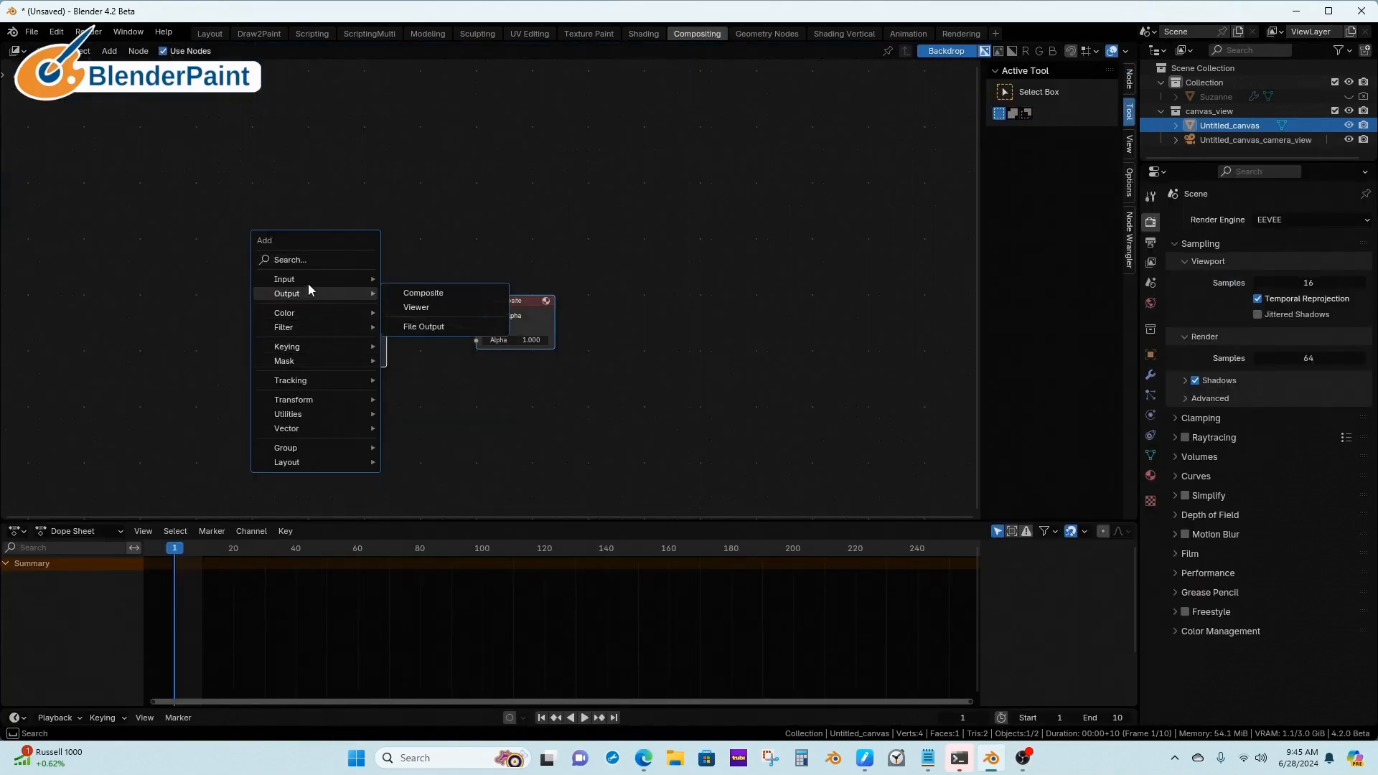
left_click(430, 346)
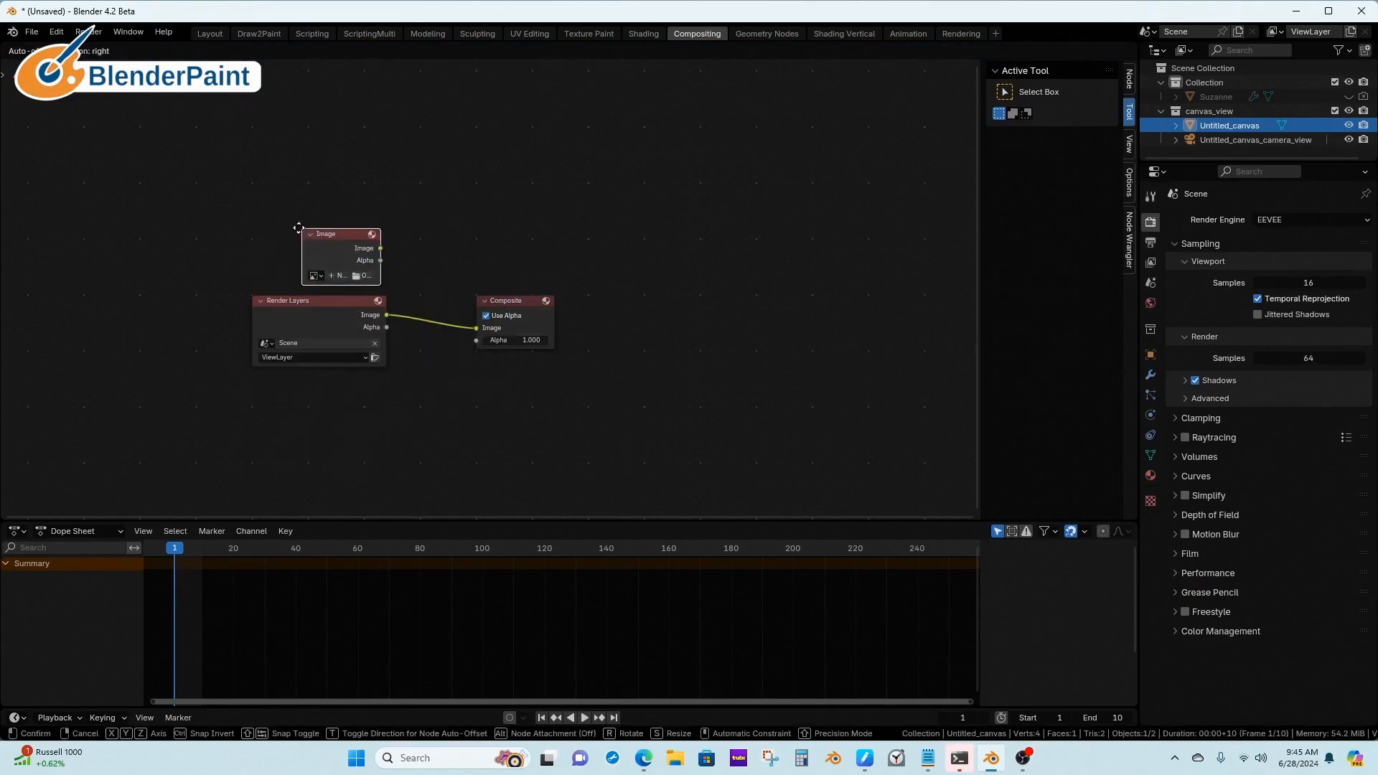
left_click(281, 215)
- Load the first texture from the Main subfolder of the Desktop folder Textures for Blender into the Image node
left_click(349, 264)
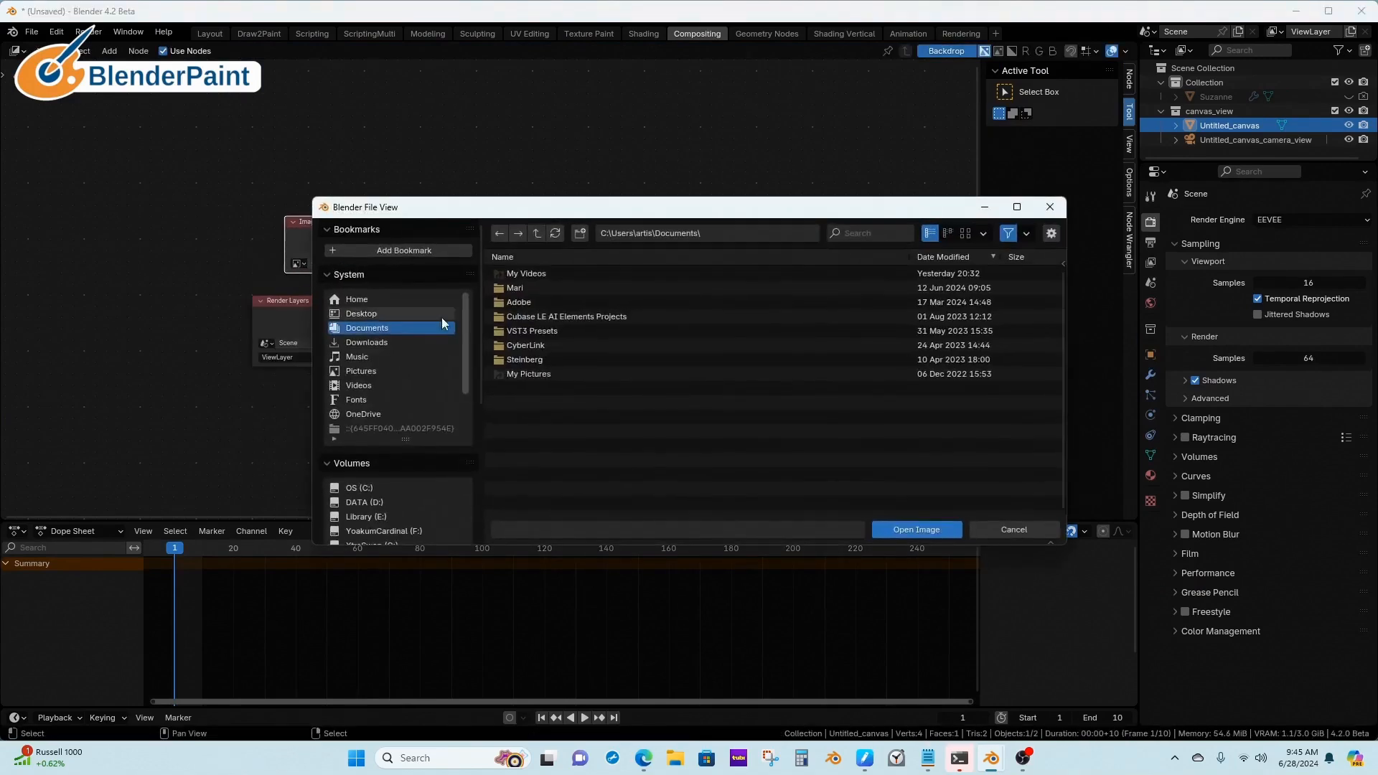
left_click(374, 313)
double_click(550, 286)
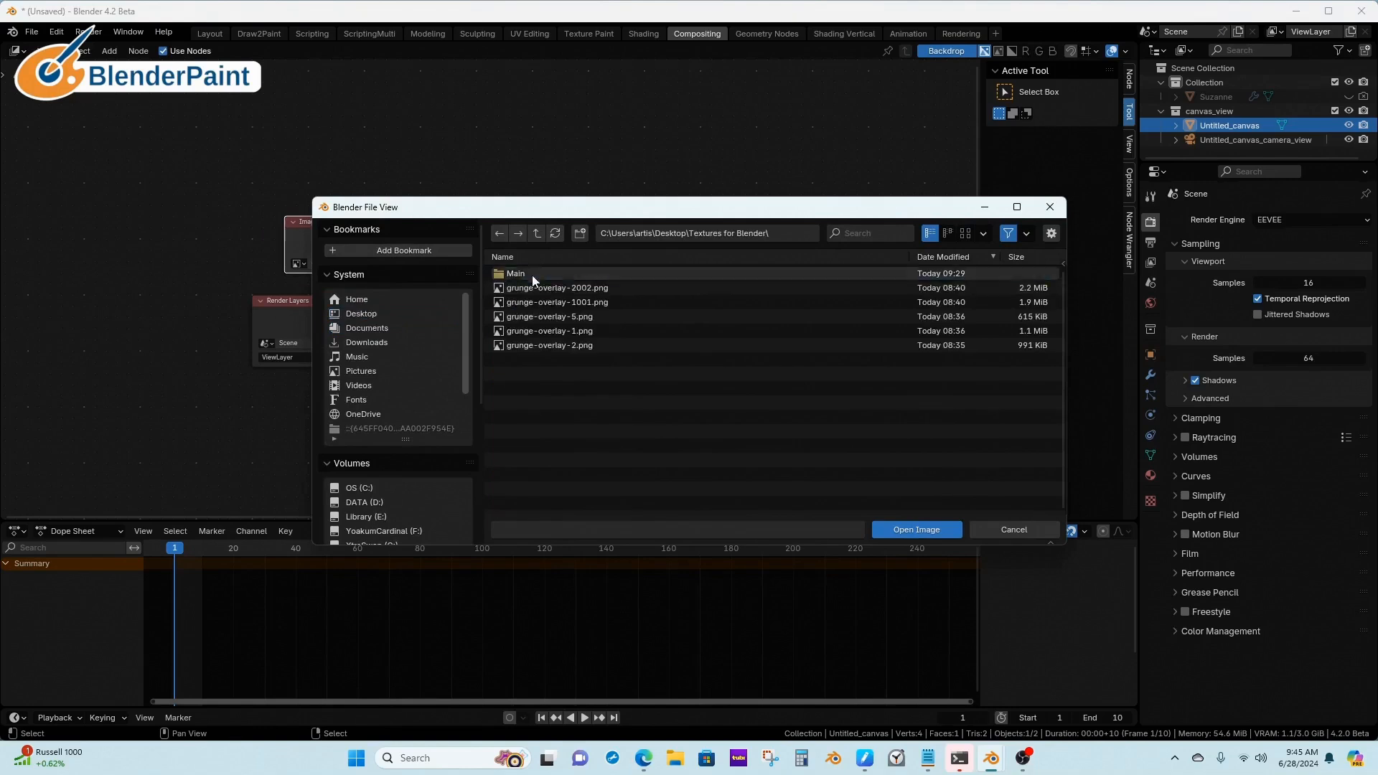
double_click(531, 275)
left_click(535, 274)
left_click(917, 529)
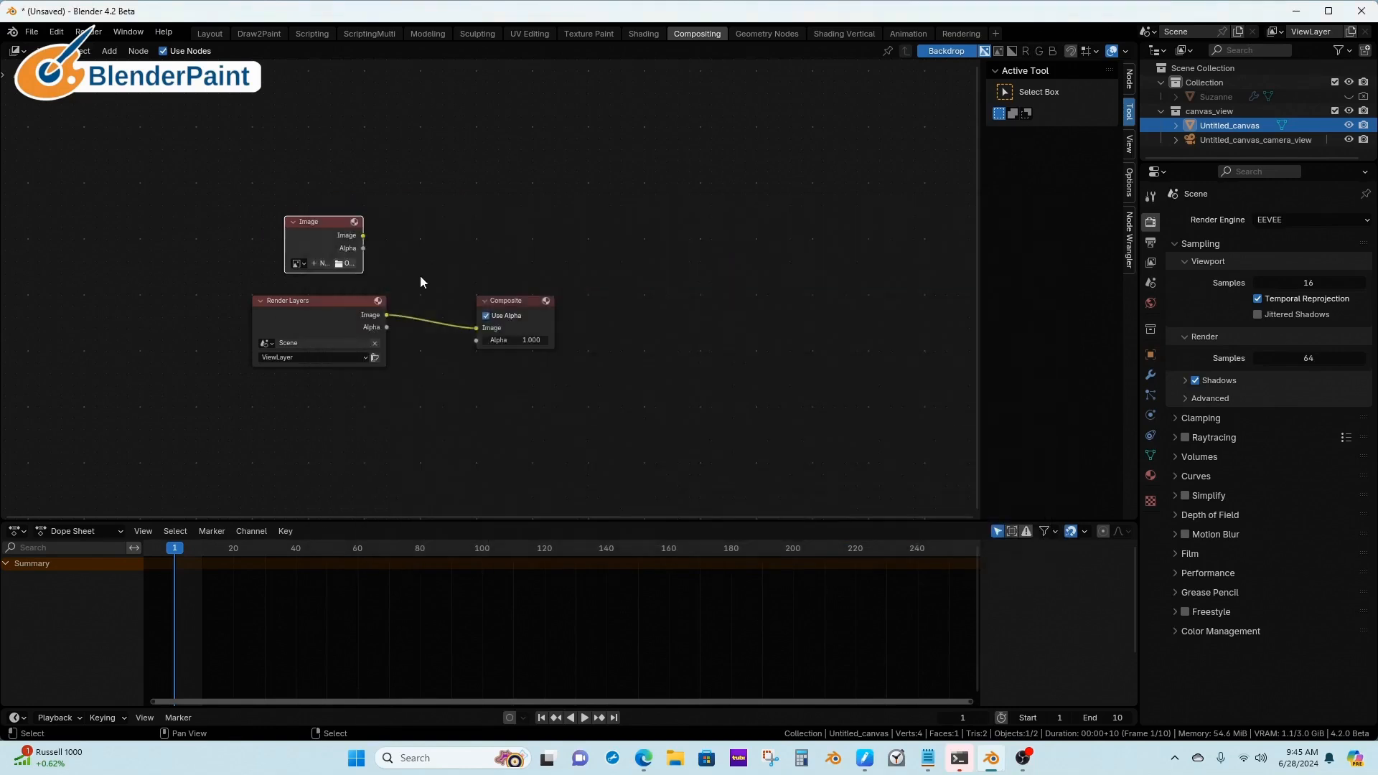
- Add a Viewer output node above and beyond the Composite node
key("shift+a")
mouse_move(392, 242)
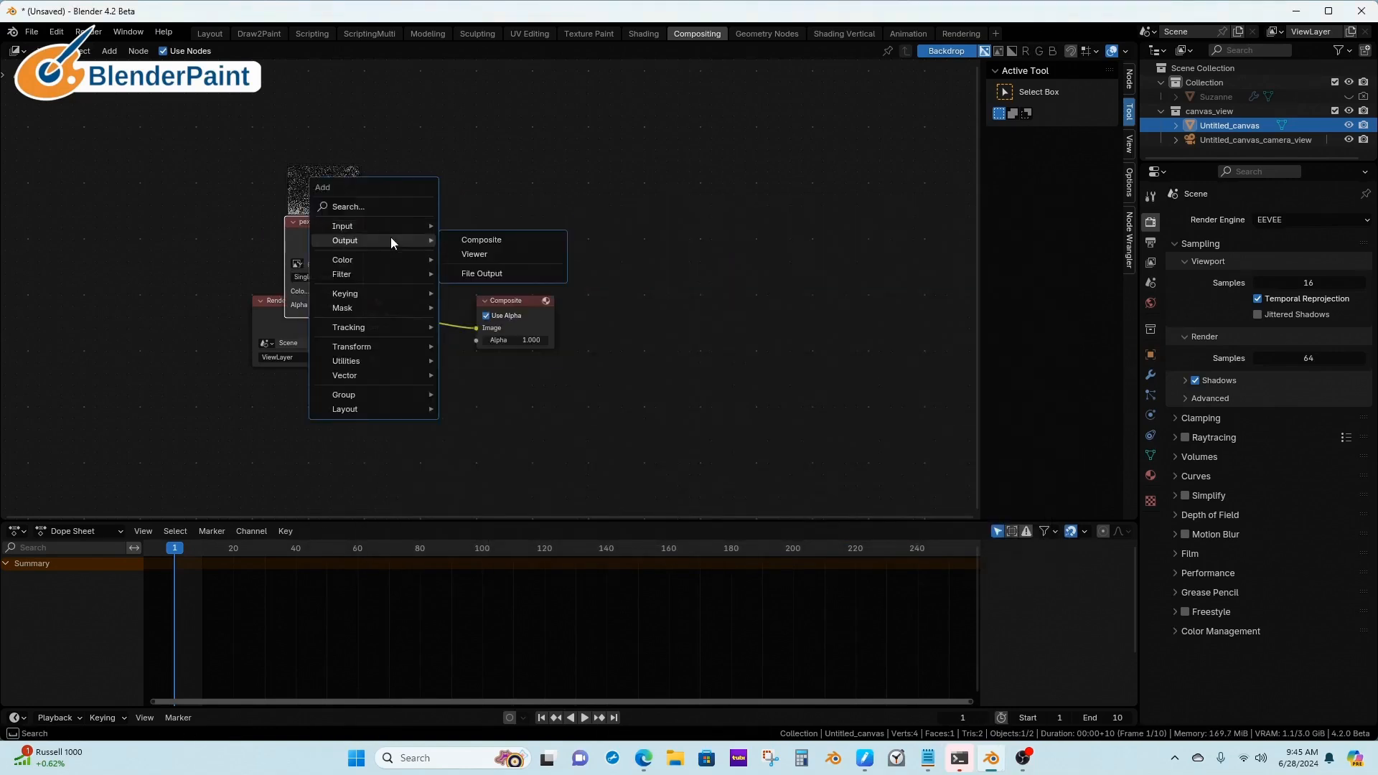
left_click(493, 254)
left_click(617, 215)
- Turn the Dope Sheet area into an Image Editor displaying the Viewer Node image
left_click(19, 532)
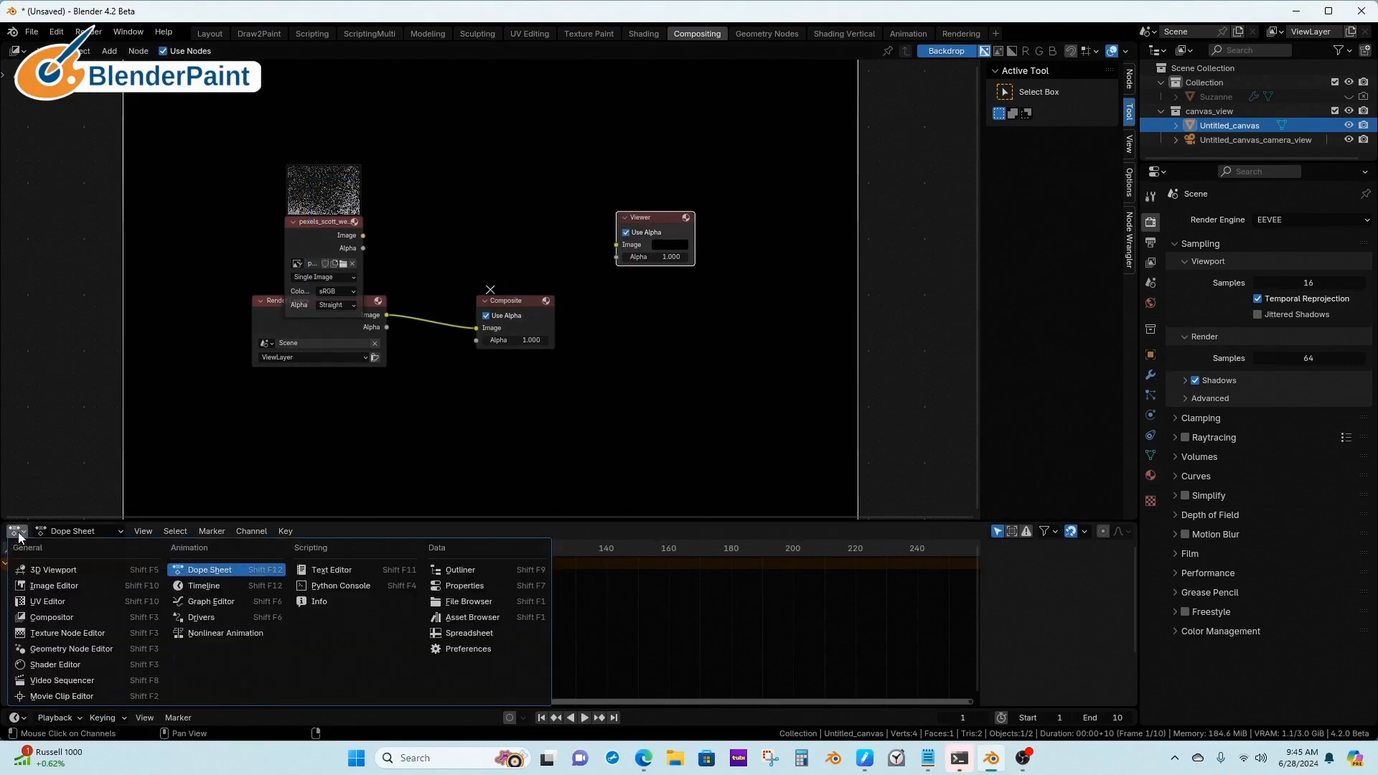
left_click(57, 587)
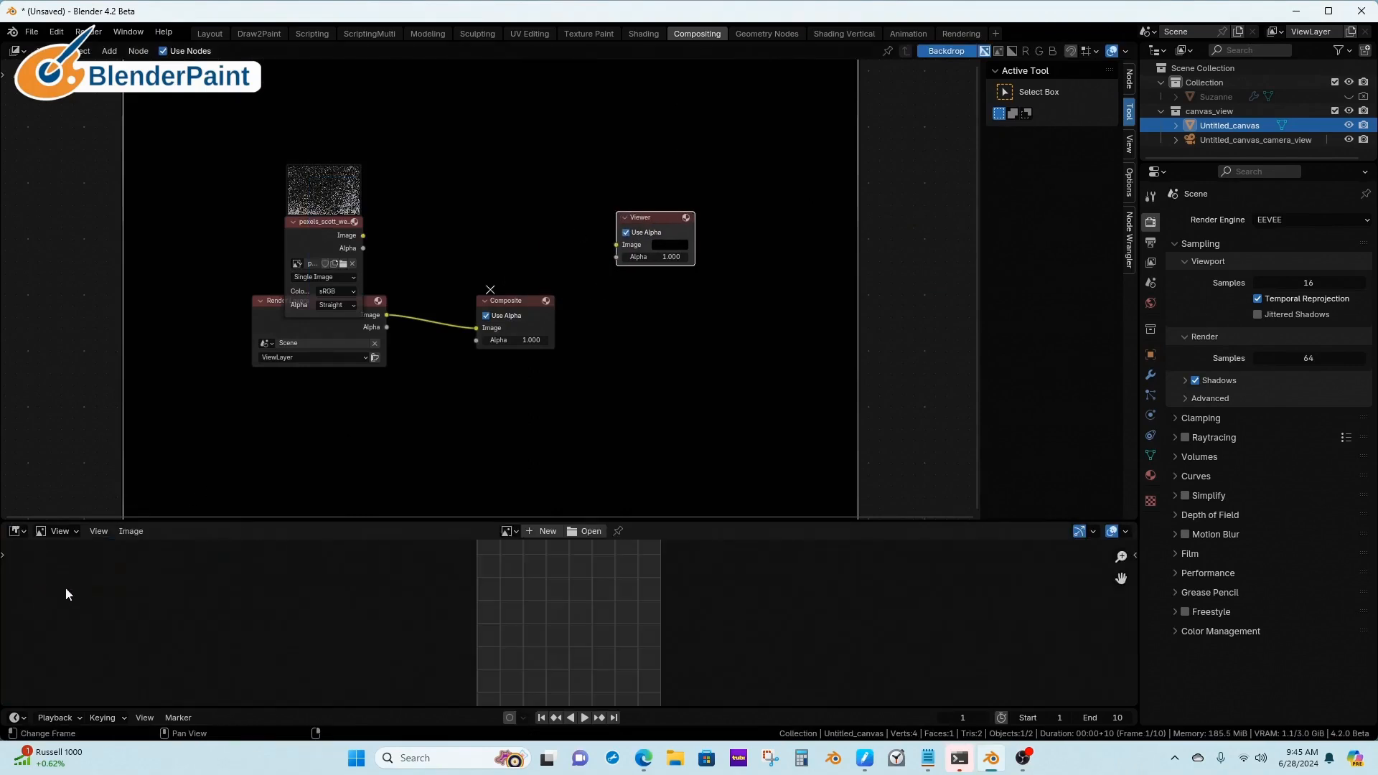
left_click(506, 533)
left_click(517, 608)
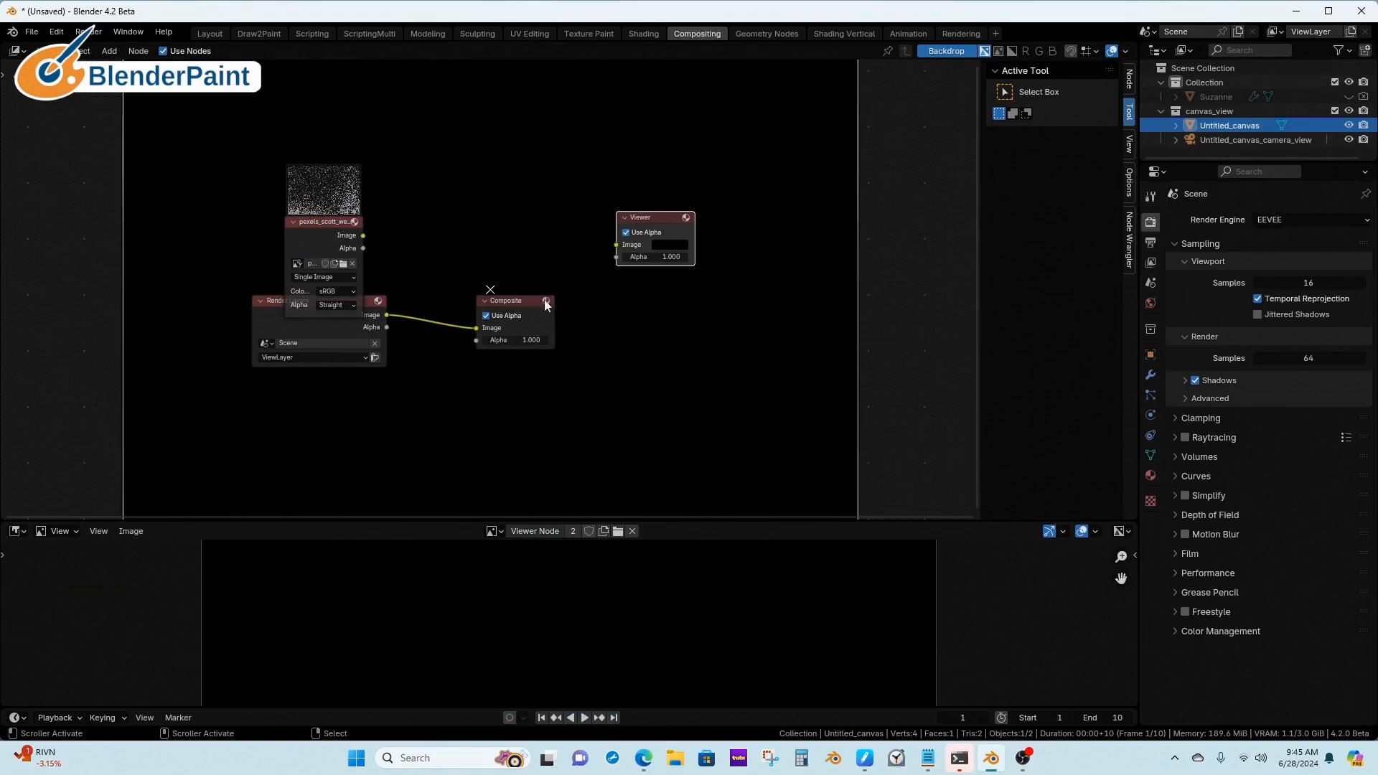
- Connect the texture's Image node to the Viewer node and move the Composite node clear of its neighbours
left_click(325, 230, "ctrl+shift")
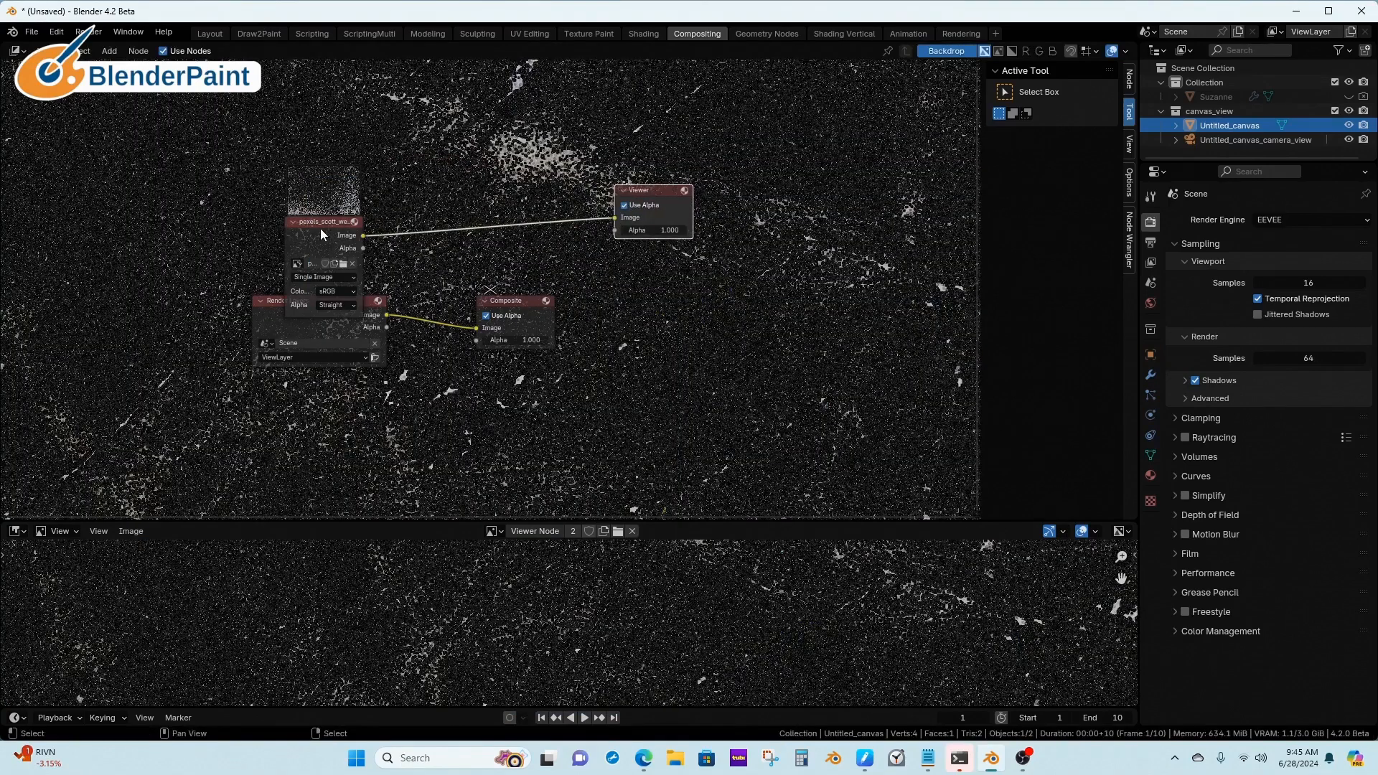
left_click_drag(510, 309, 533, 332)
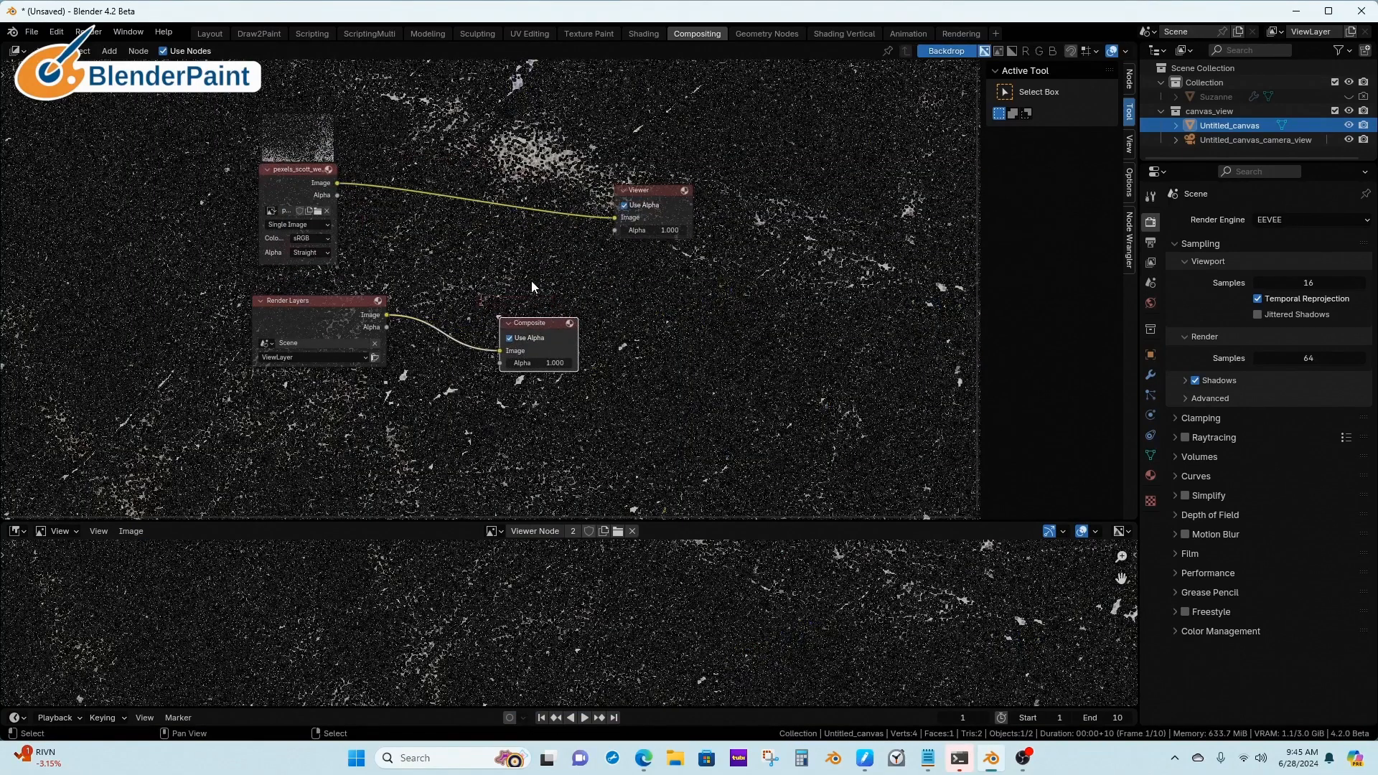
left_click_drag(531, 281, 501, 278, "ctrl+alt")
left_click_drag(501, 279, 533, 309, "alt")
- Add an RGB Curves color adjustment node on the link between the Image node and the Viewer
key("shift+a")
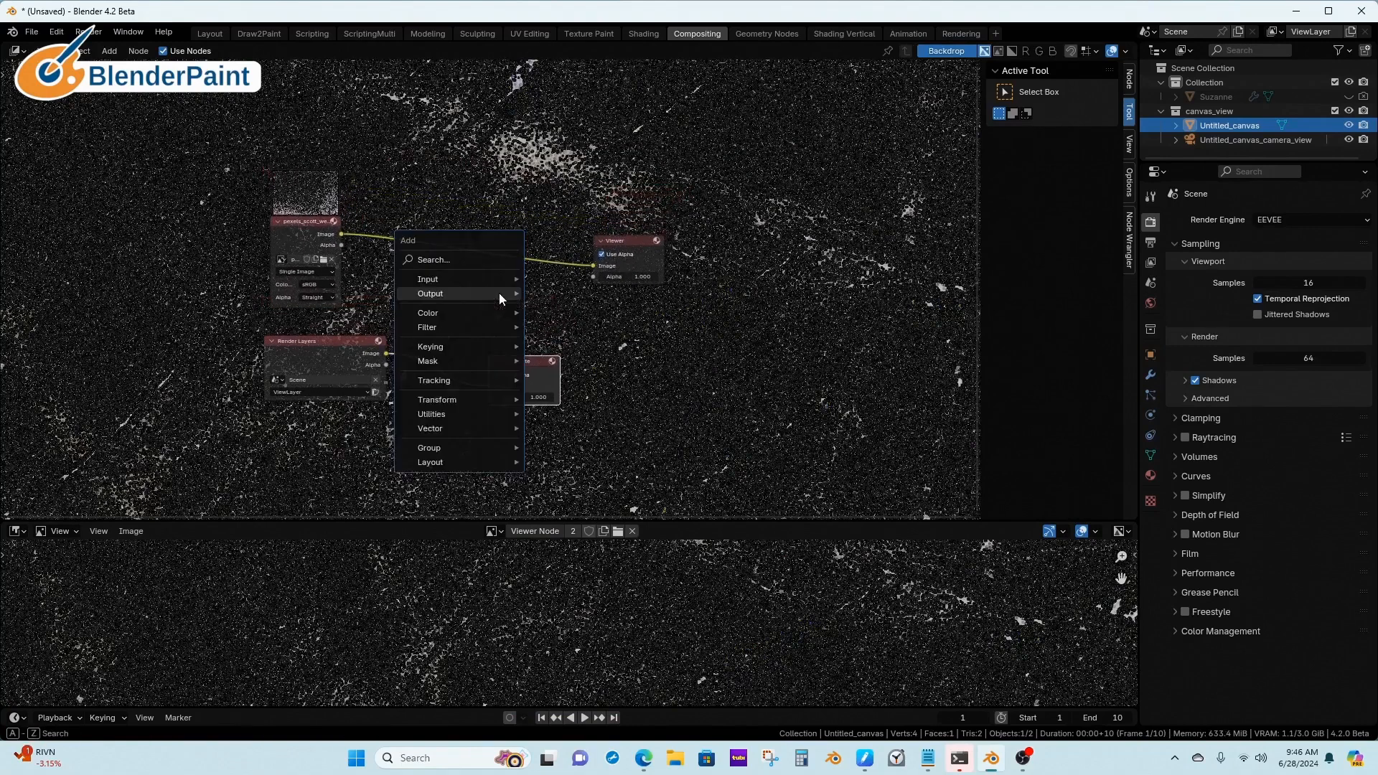
mouse_move(472, 293)
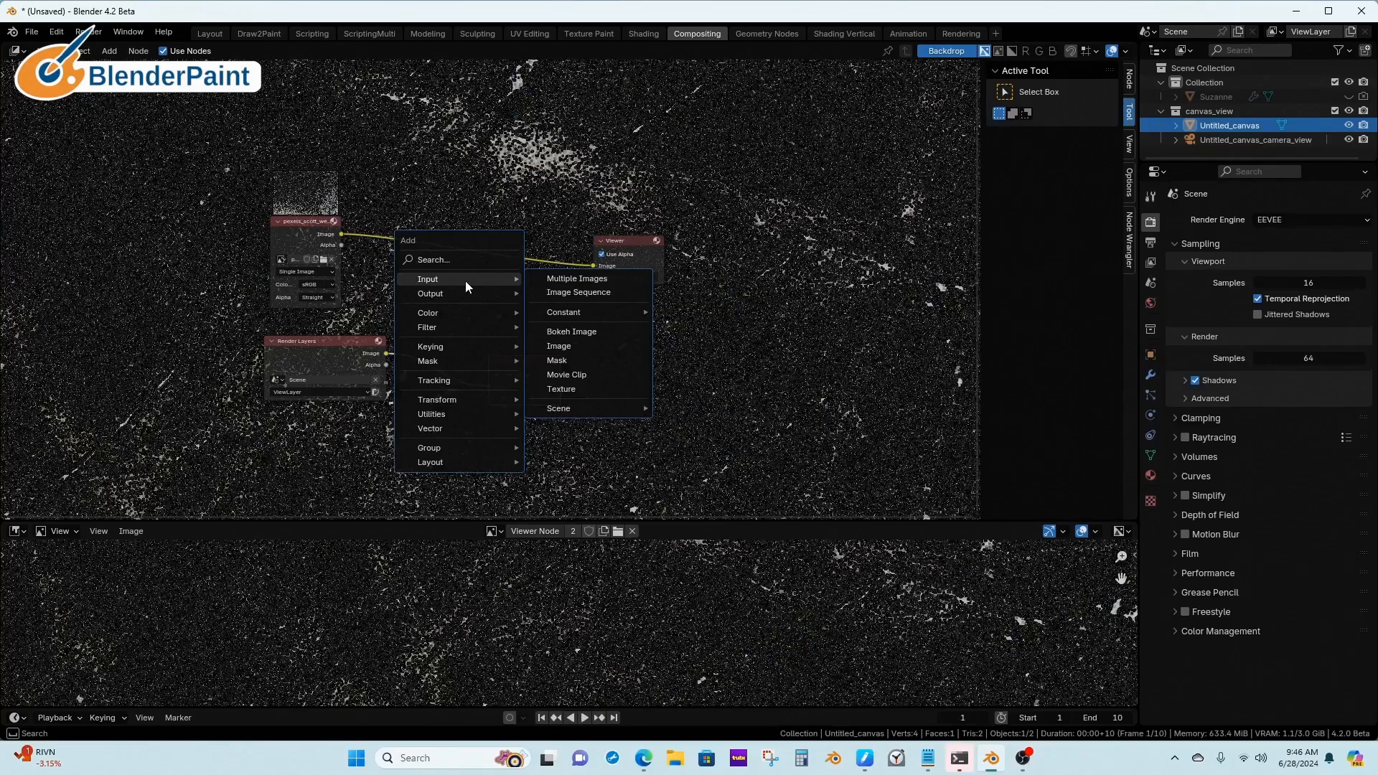
mouse_move(440, 315)
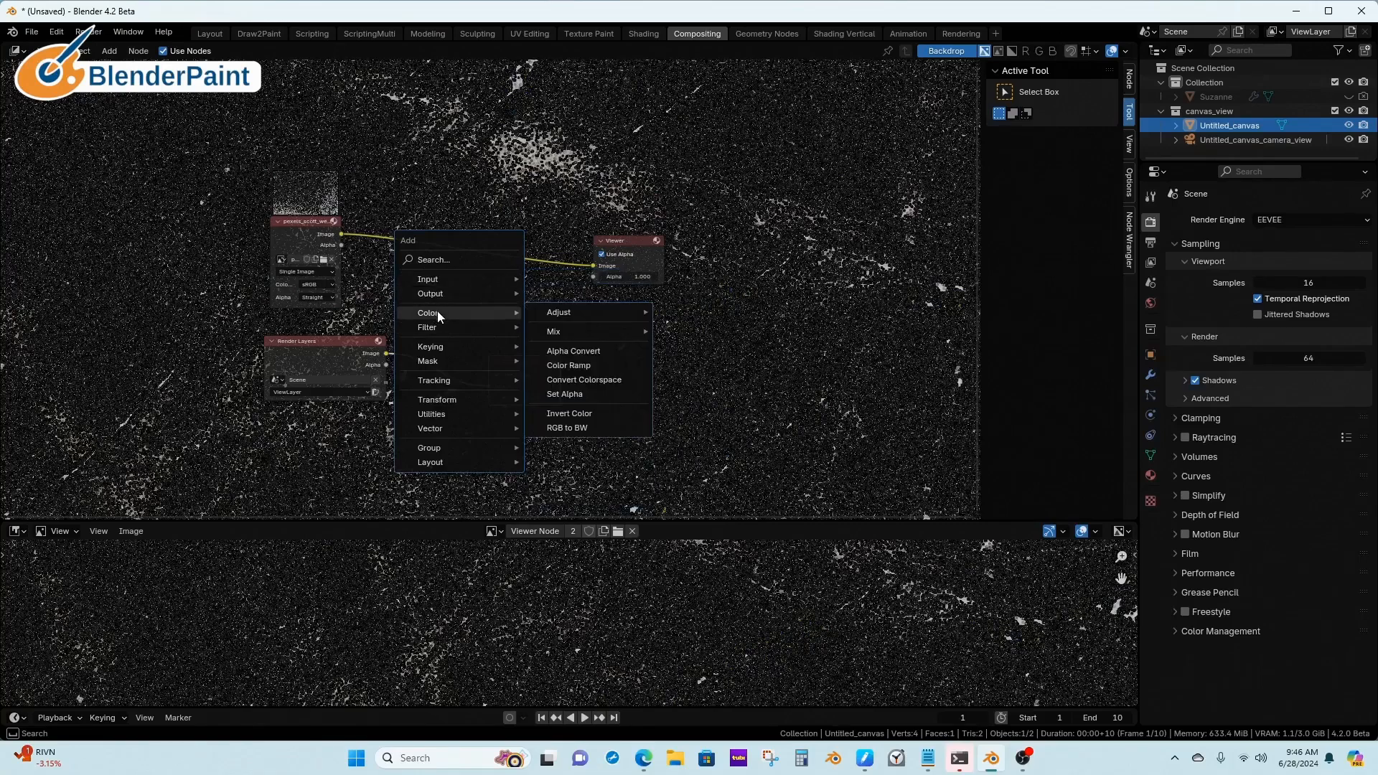
mouse_move(643, 310)
left_click(707, 414)
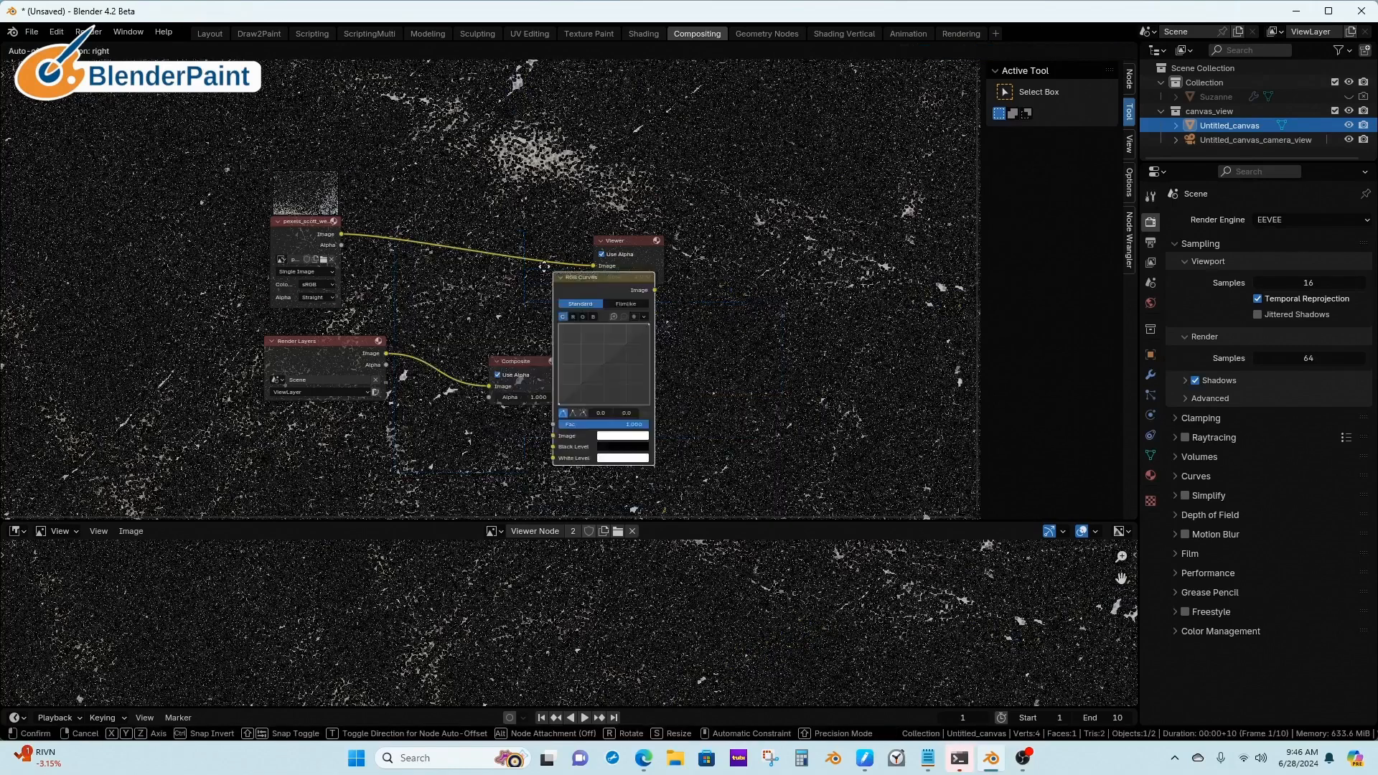
left_click(447, 121)
- Shape the RGB Curves node's curve for stronger contrast, removing the extra upper point and placing the lower point at about 0.4, 0.4
left_click_drag(501, 221, 521, 249)
left_click_drag(501, 192, 508, 187)
left_click_drag(490, 238, 498, 247)
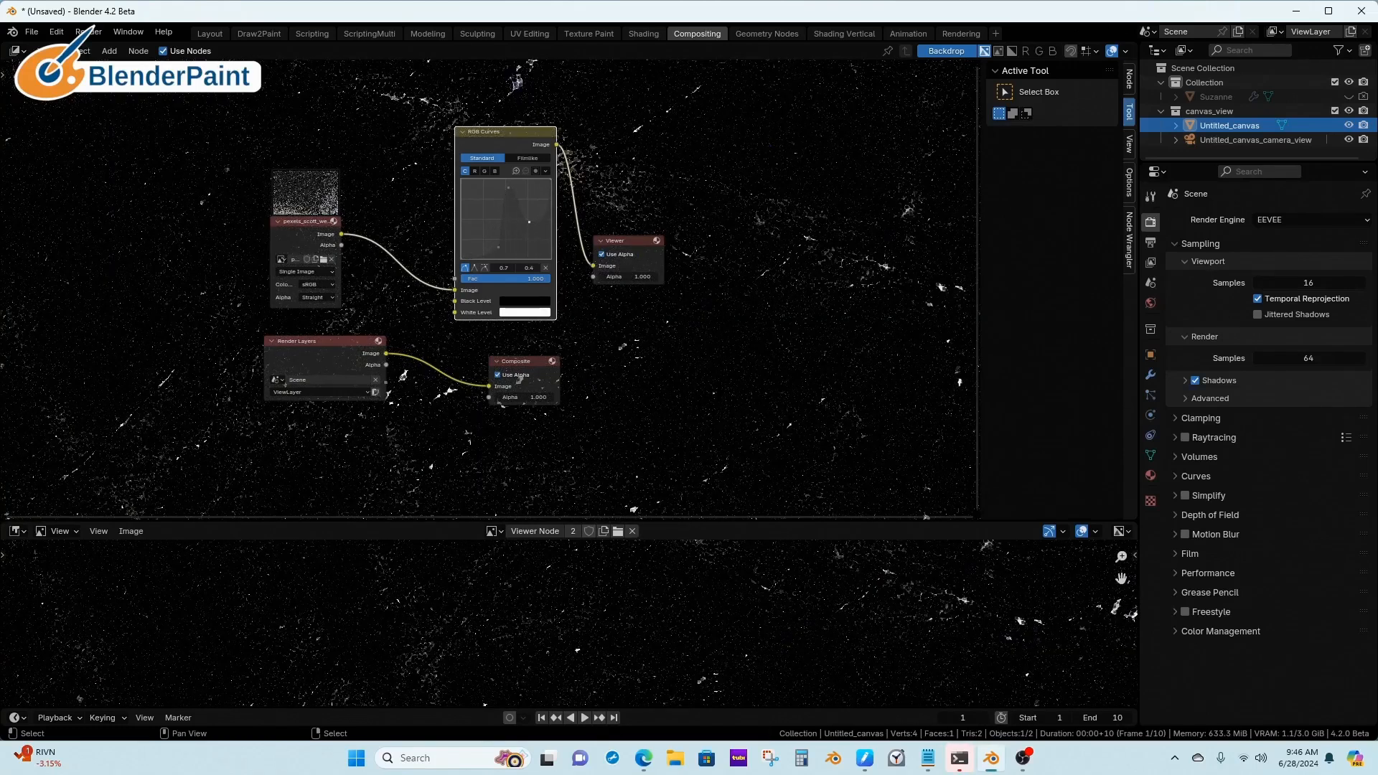
left_click_drag(531, 219, 533, 180)
left_click(546, 173)
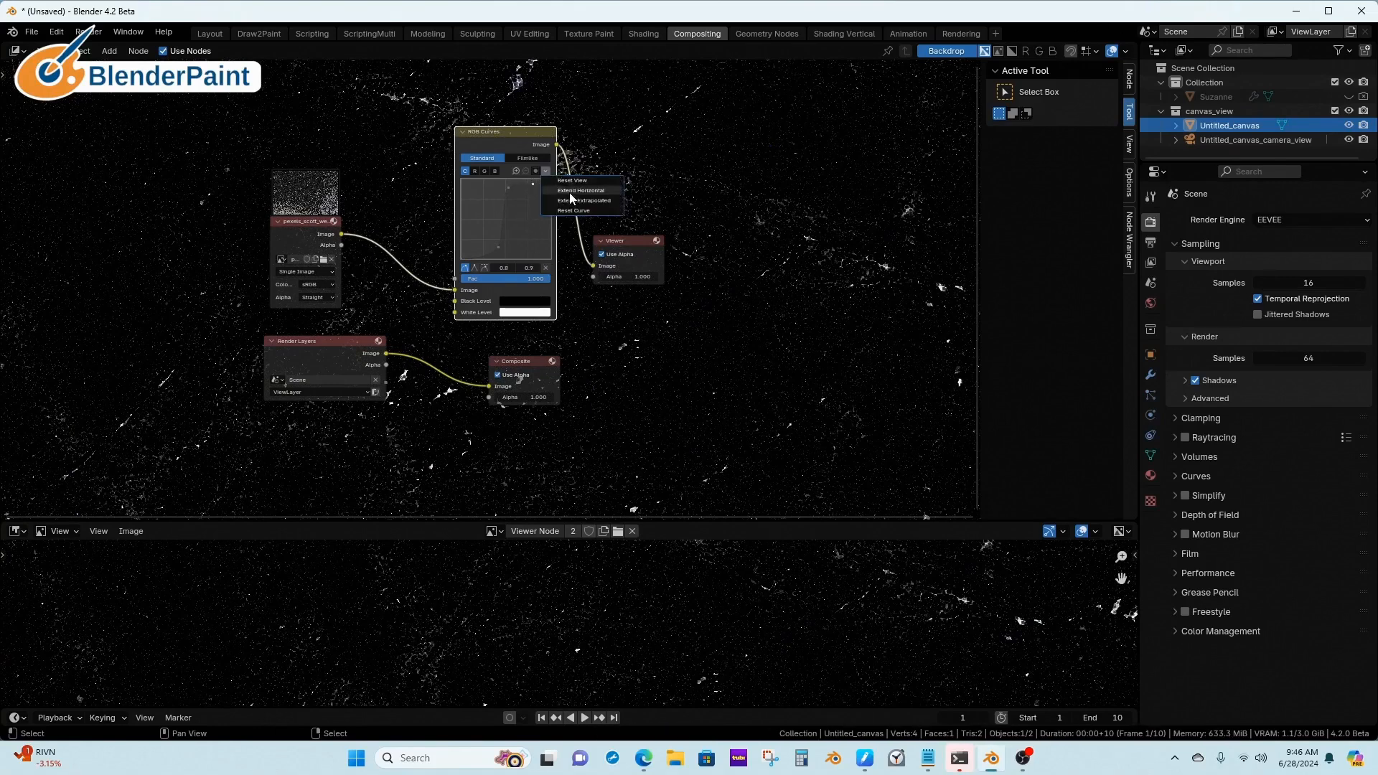
left_click(547, 271)
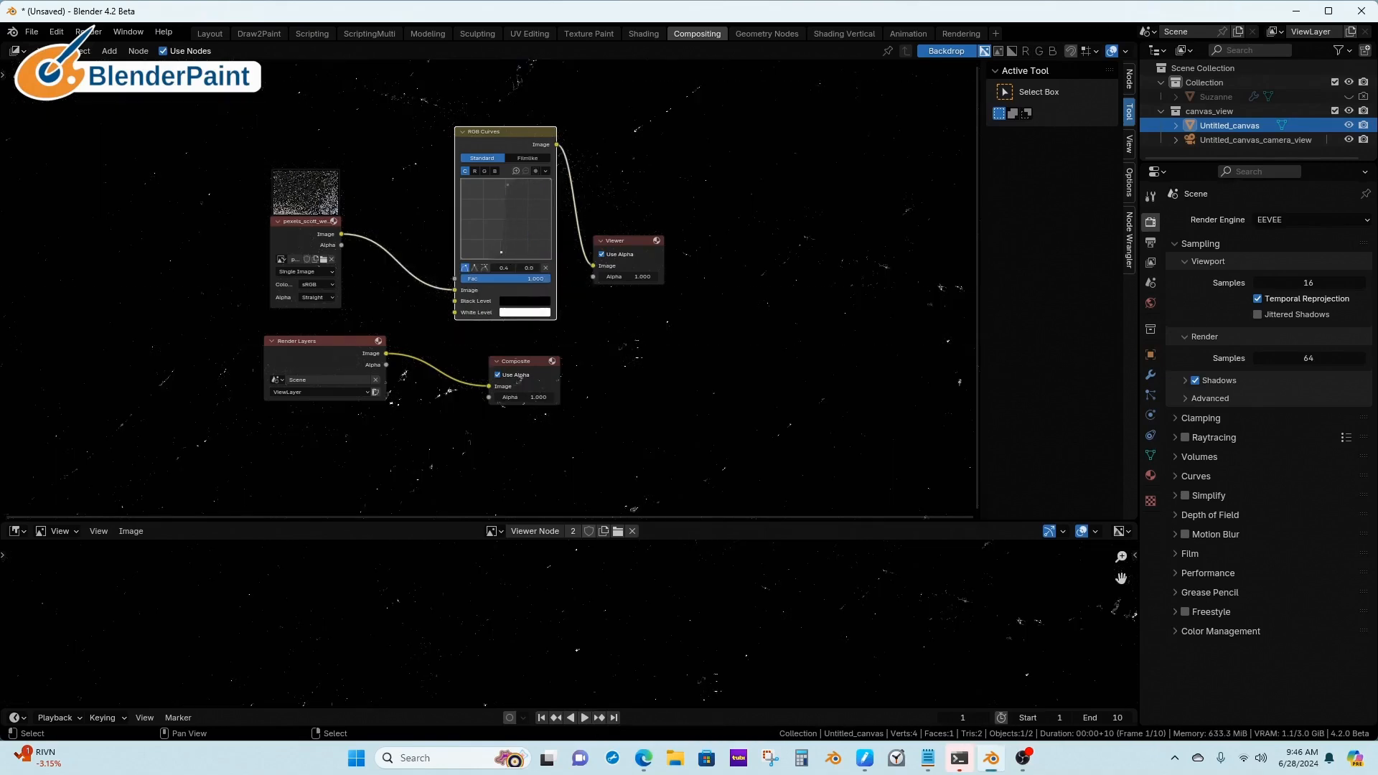
left_click_drag(500, 245, 505, 226)
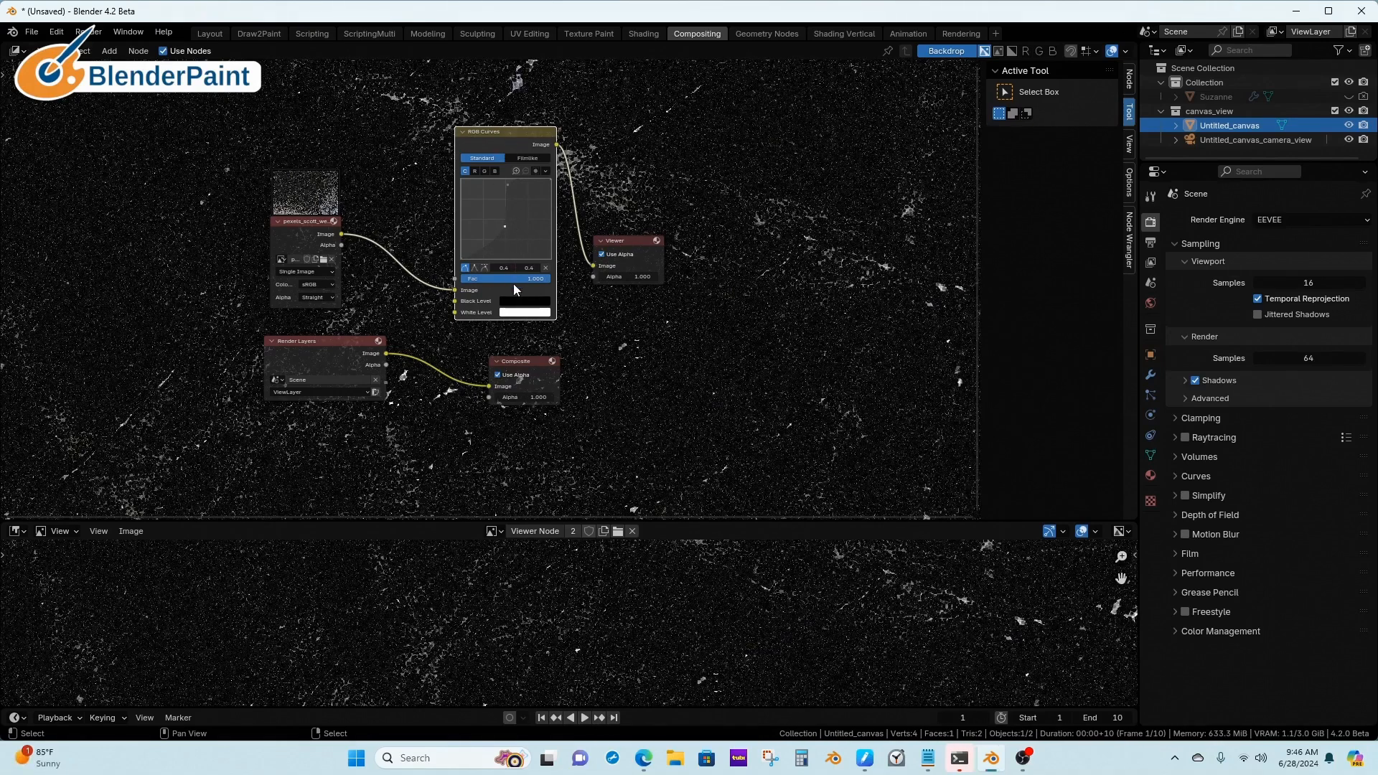
- Save the Viewer Node image as an RGB PNG in the Main texture folder, incrementing the file name to end in adjusted1.png
left_click_drag(458, 523, 445, 377)
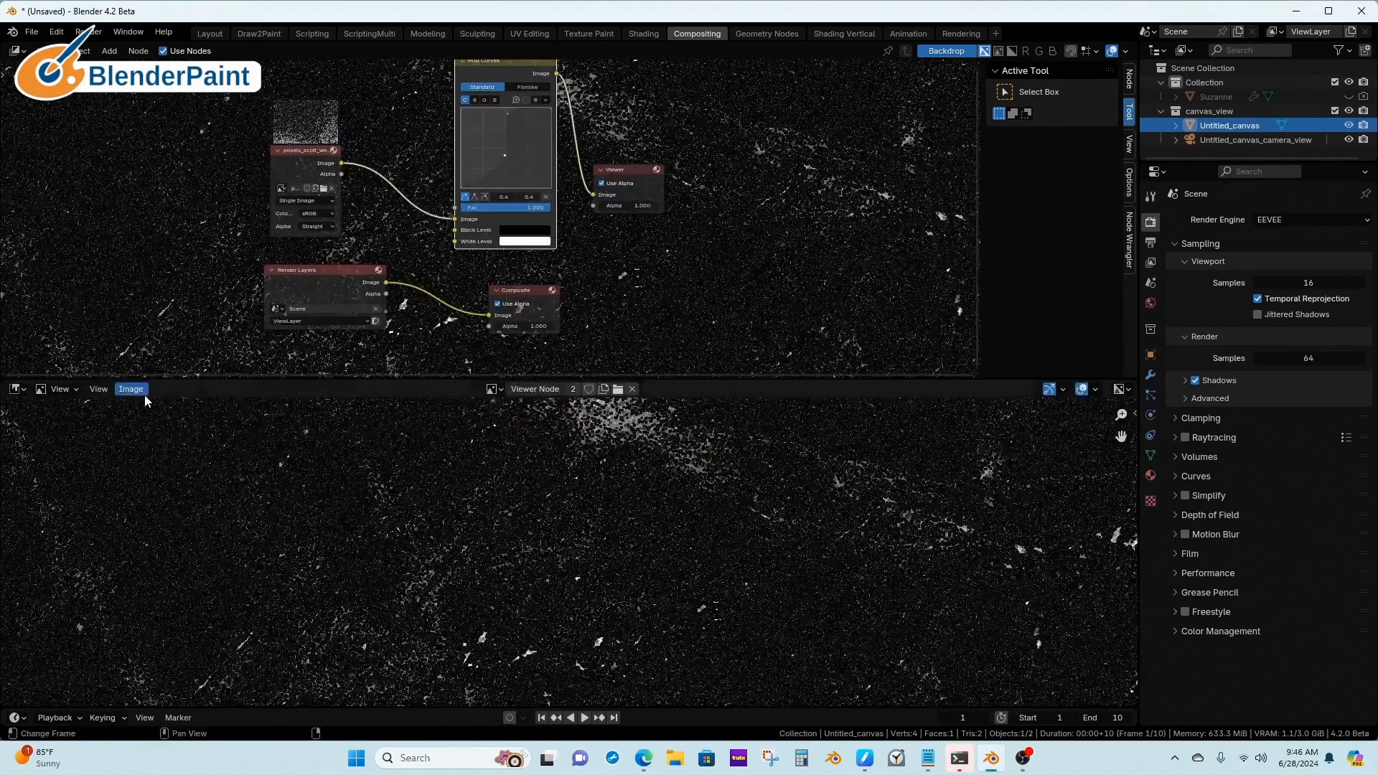
left_click(130, 388)
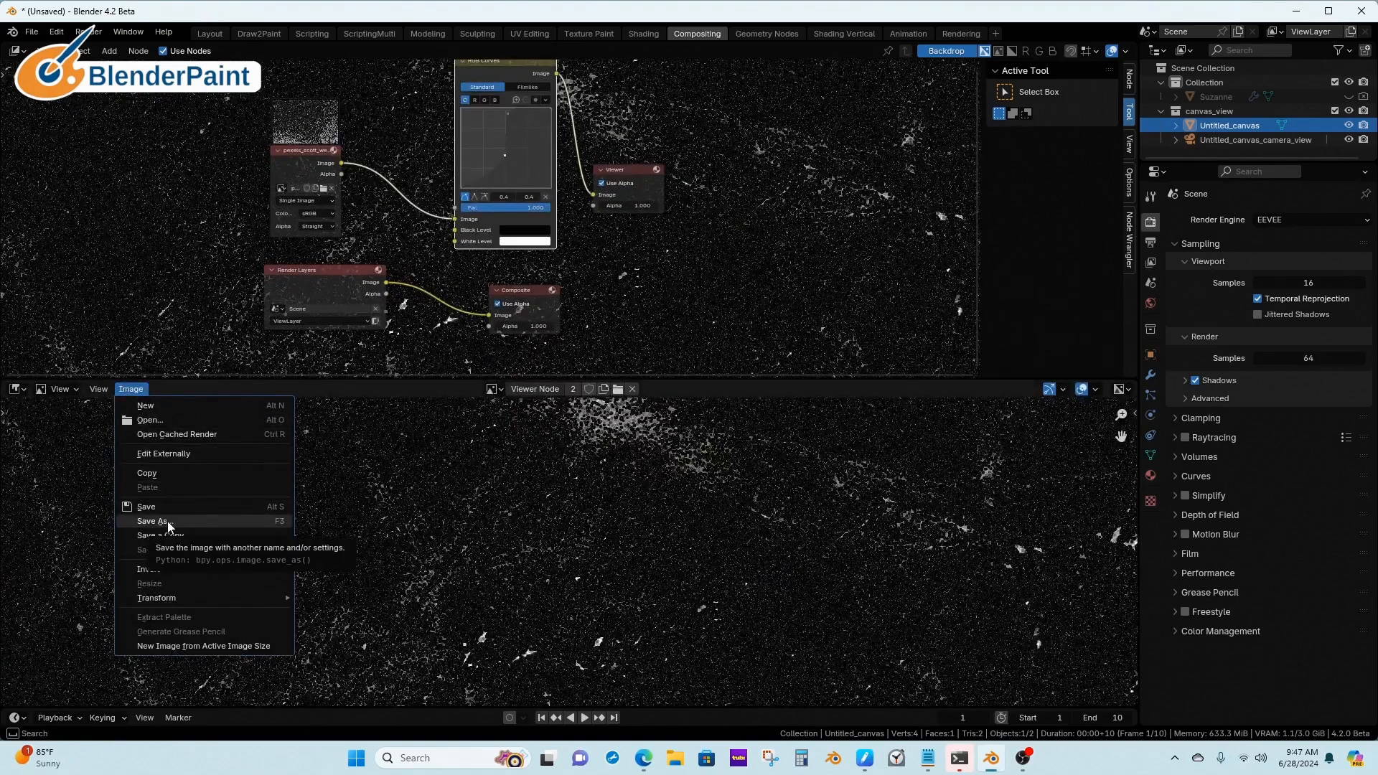
left_click(130, 388)
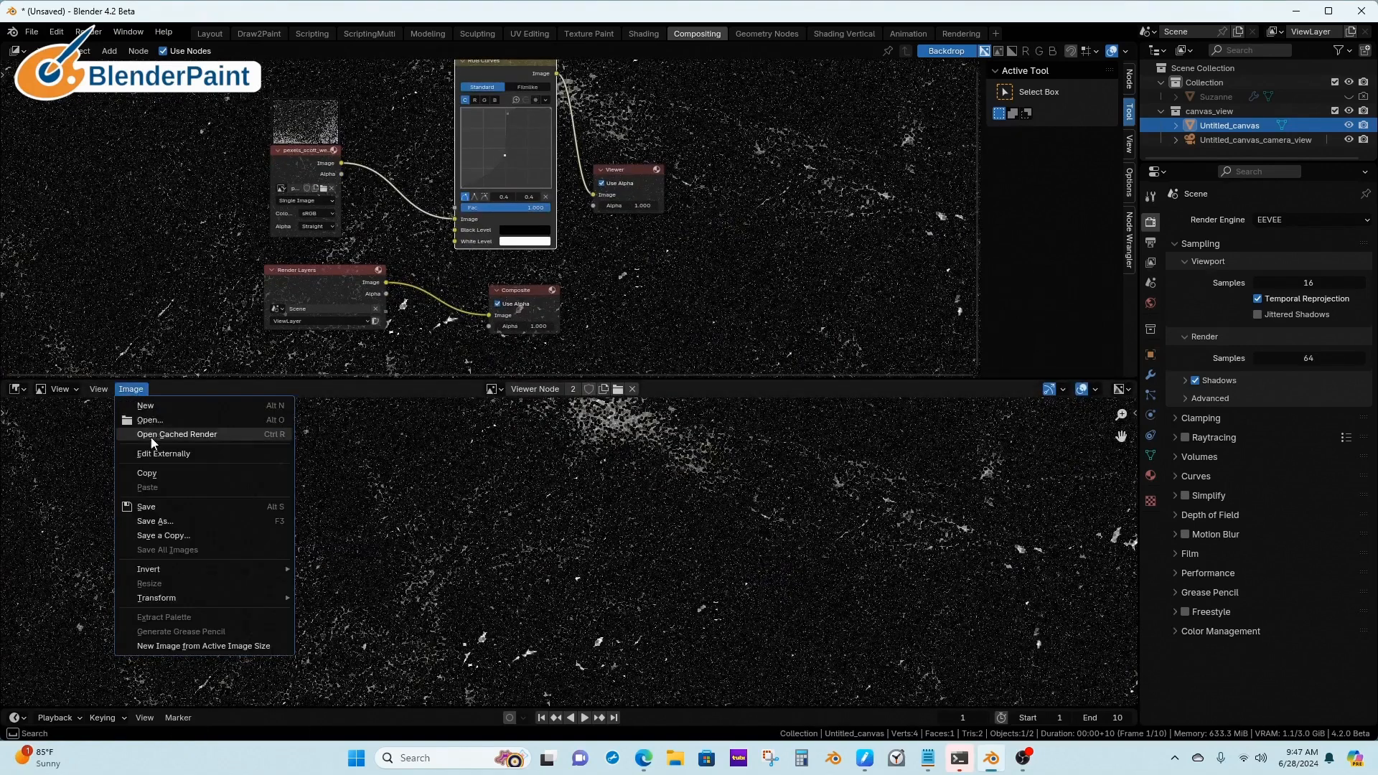
left_click(170, 522)
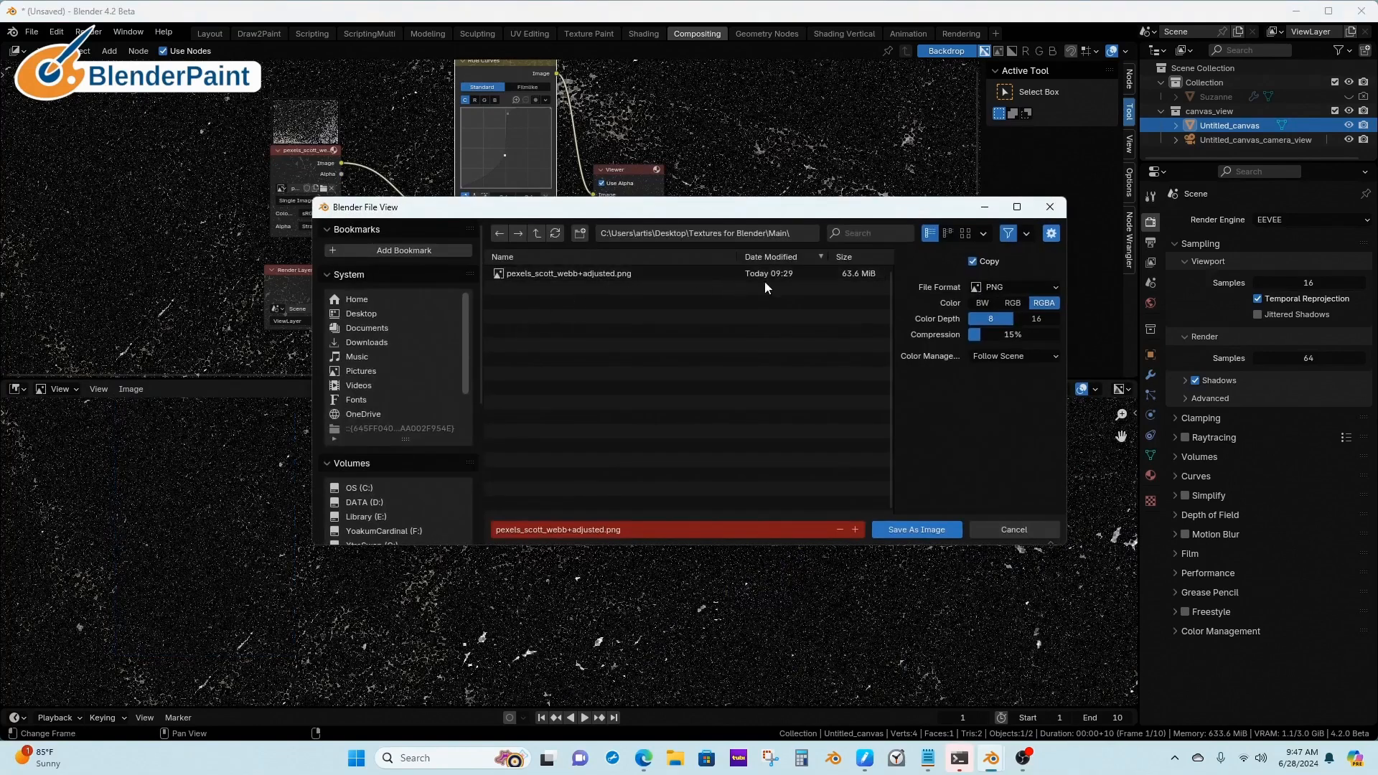
left_click(1013, 303)
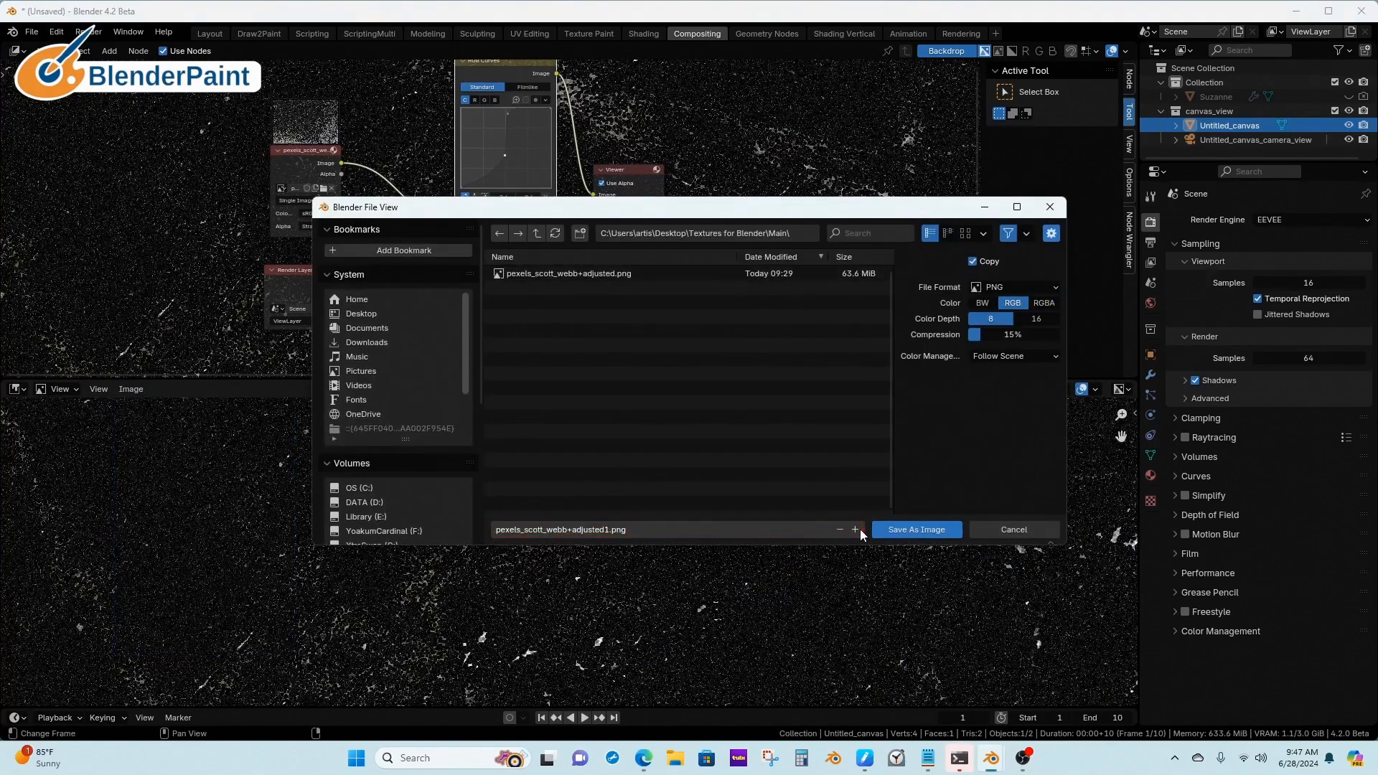
left_click(926, 530)
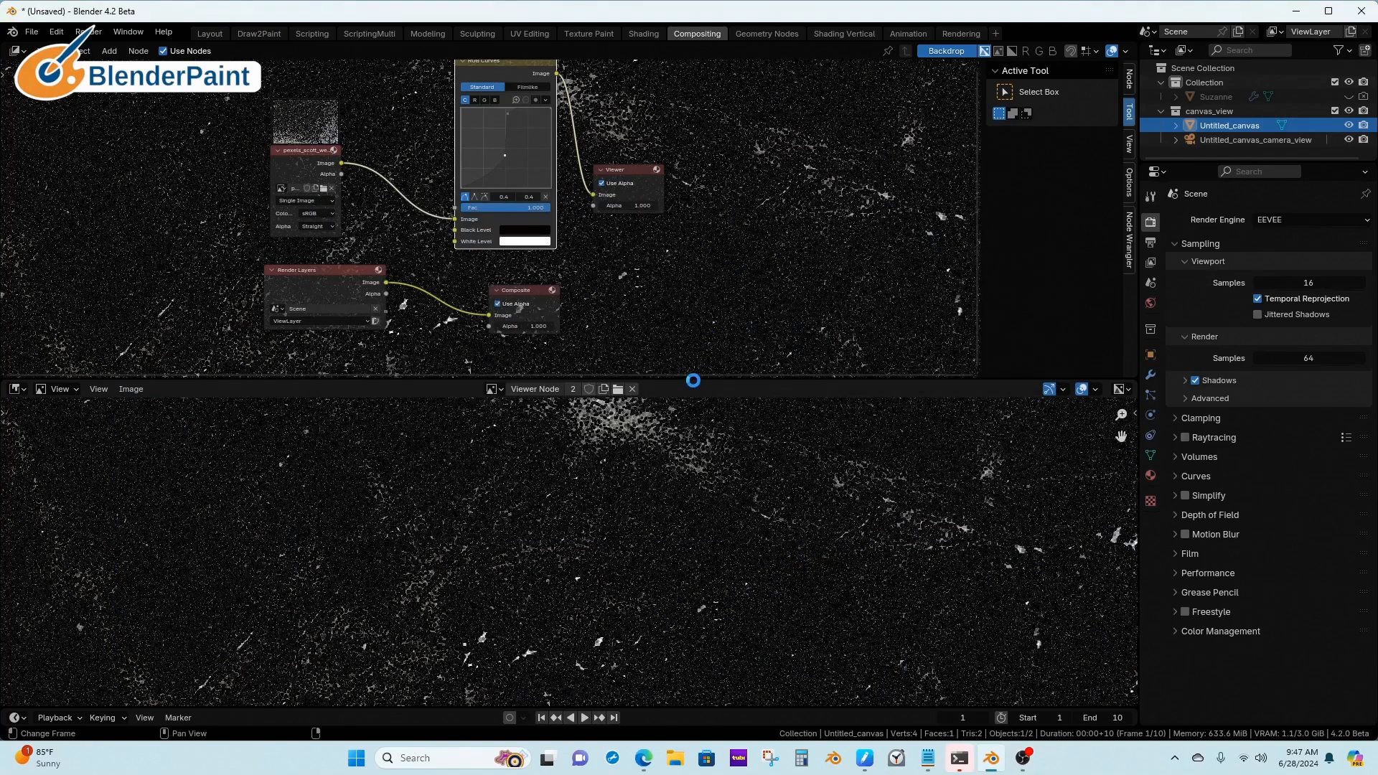
left_click_drag(693, 381, 693, 517)
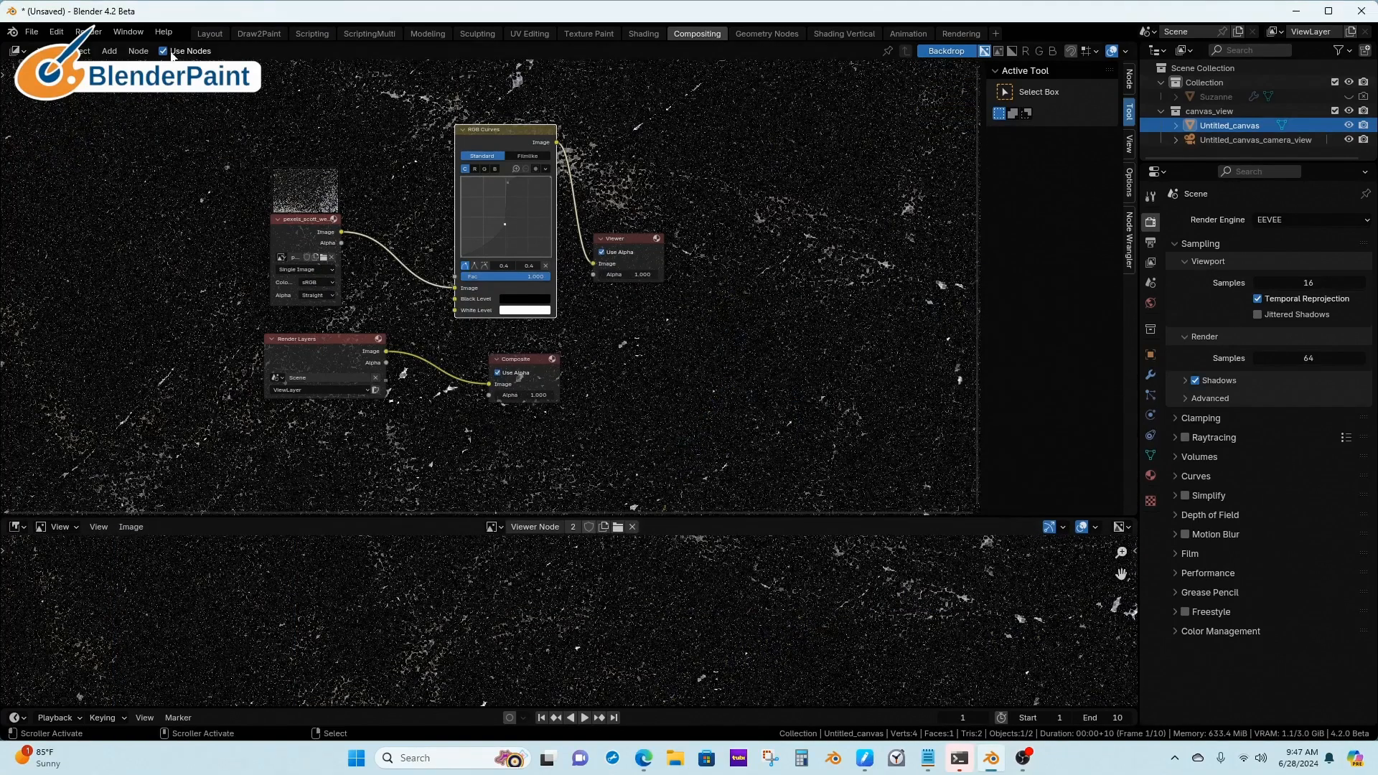
- Add a UV sphere in the Layout workspace and rotate it 90 degrees about the X axis
left_click(210, 34)
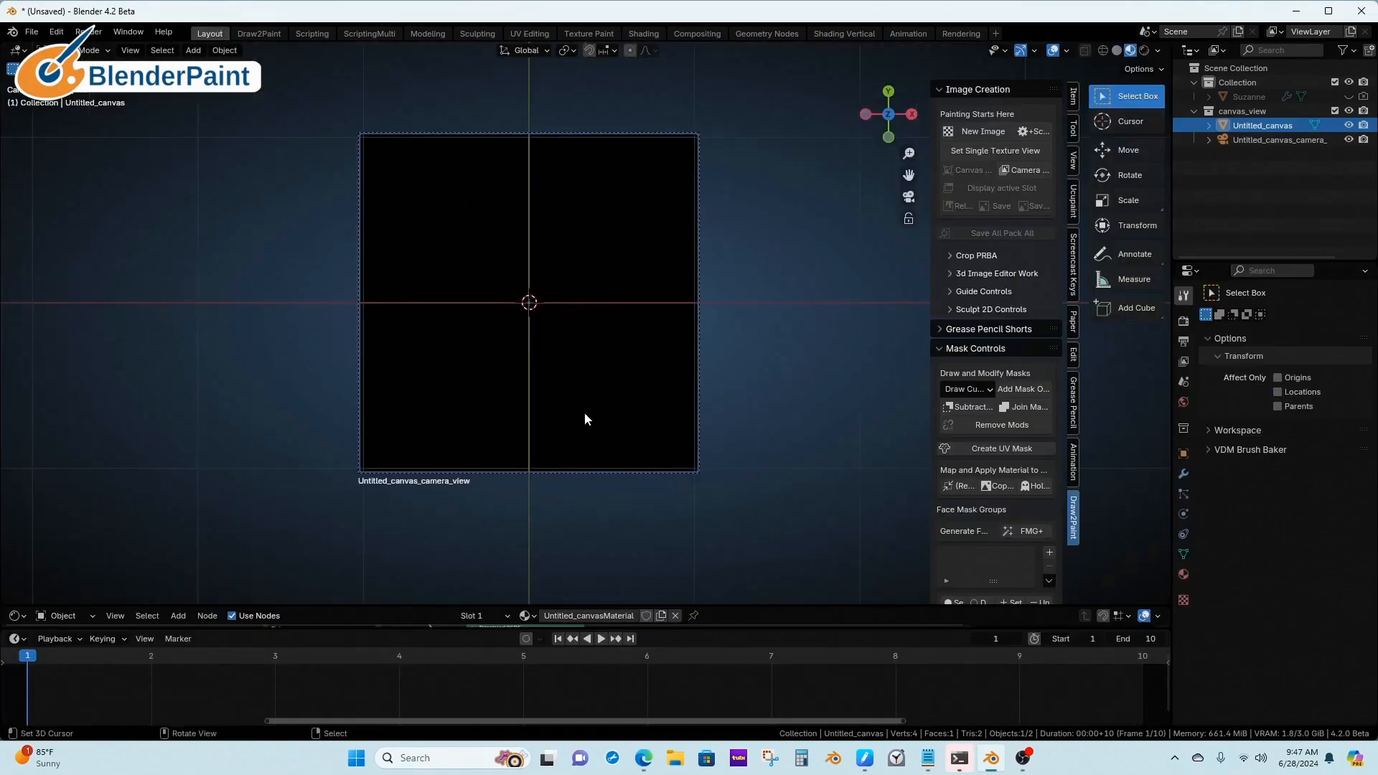
key("shift+a")
mouse_move(554, 355)
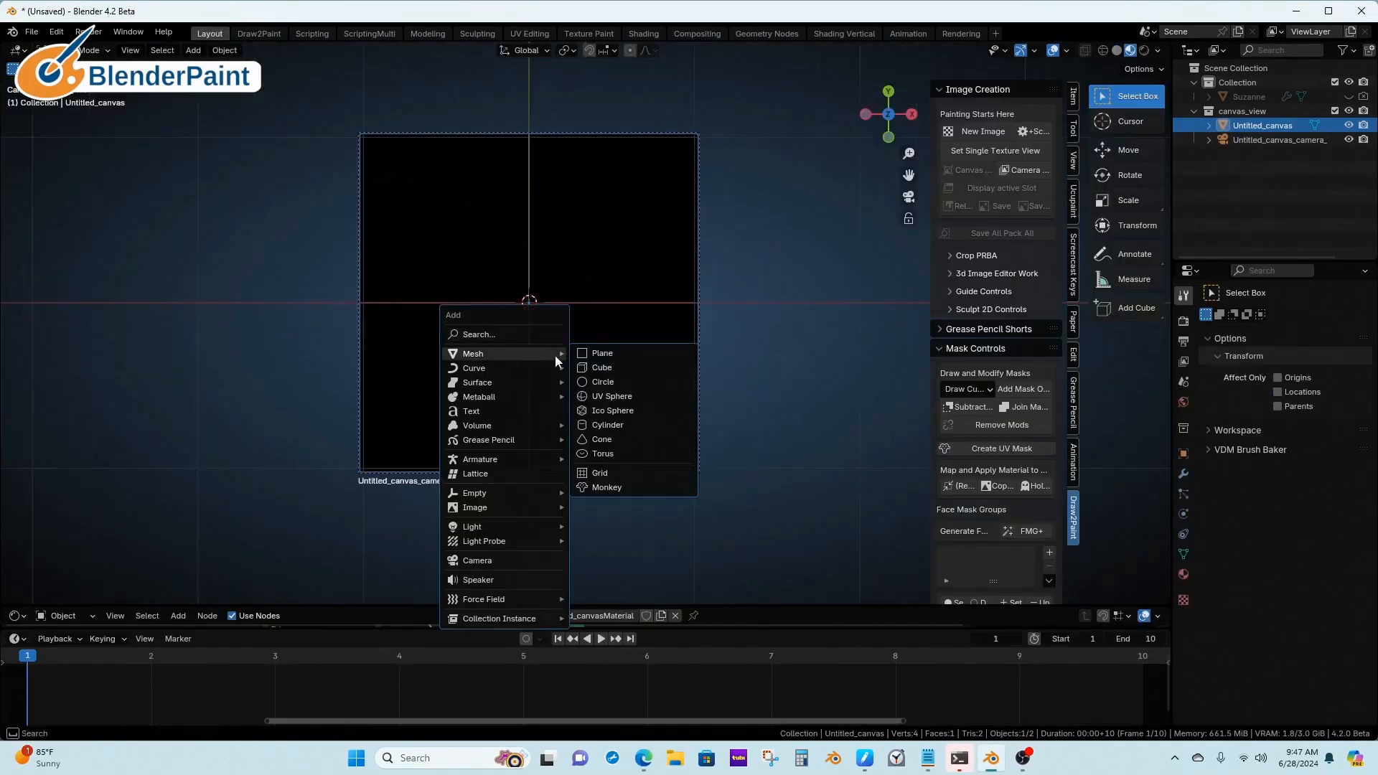
left_click(613, 397)
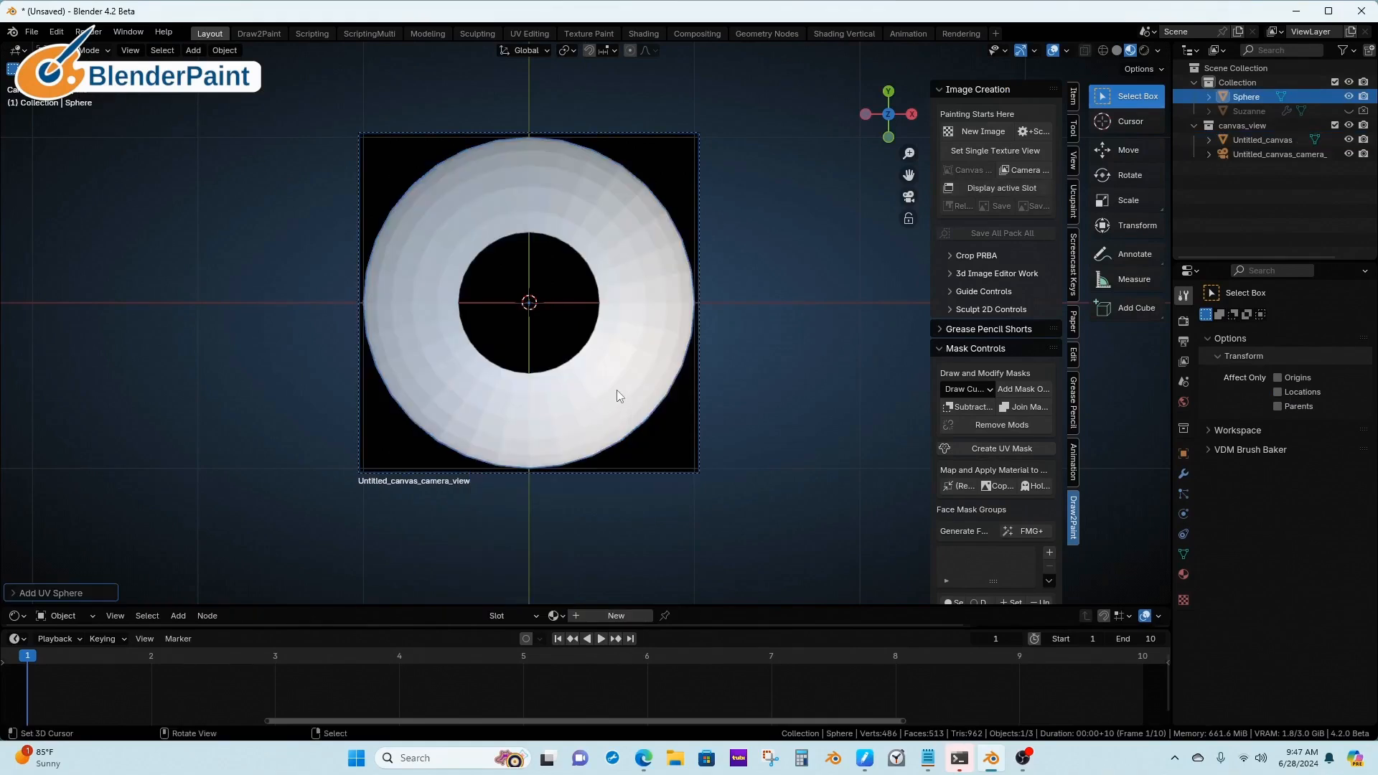
type("rx90")
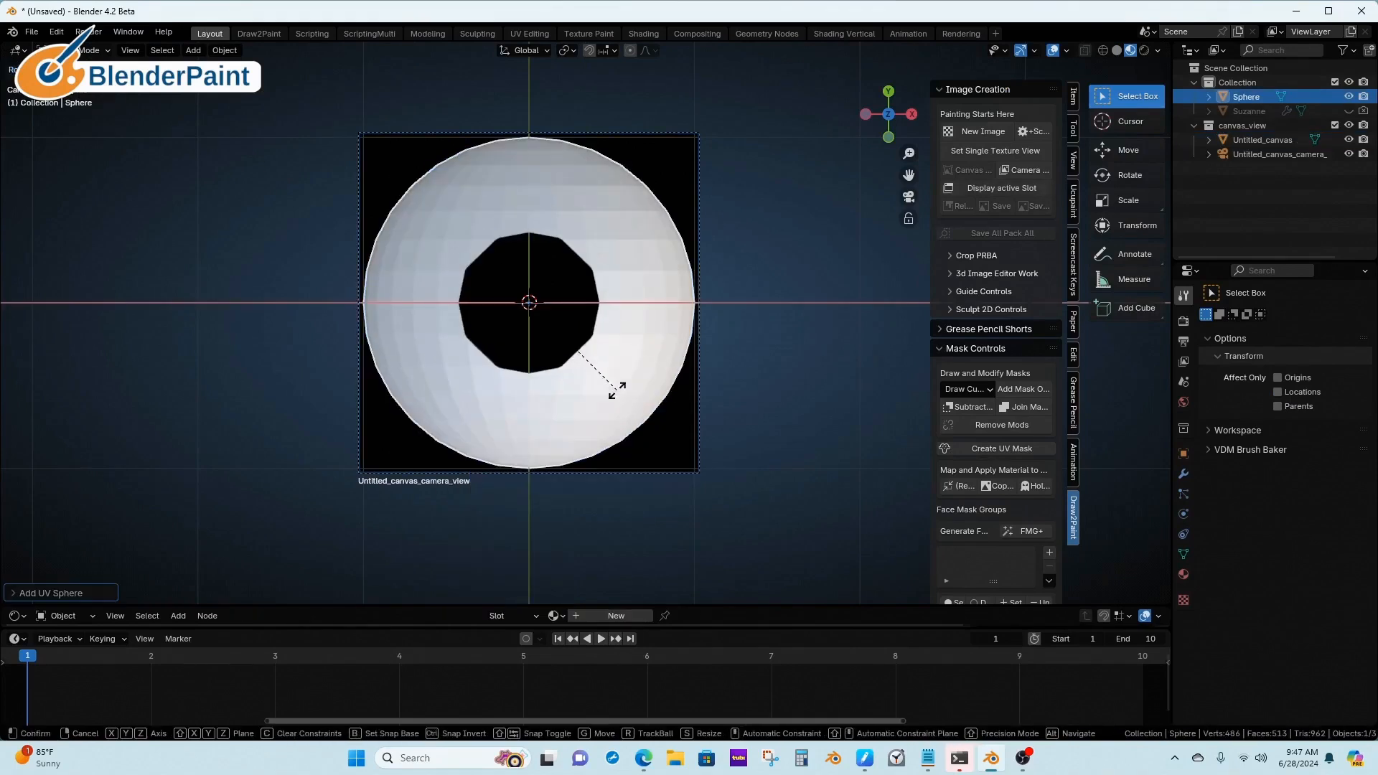
key("Return")
- Scale the sphere down to fit inside the canvas in camera view and shade it smooth
middle_click_drag(661, 383, 599, 485, "shift")
key("s")
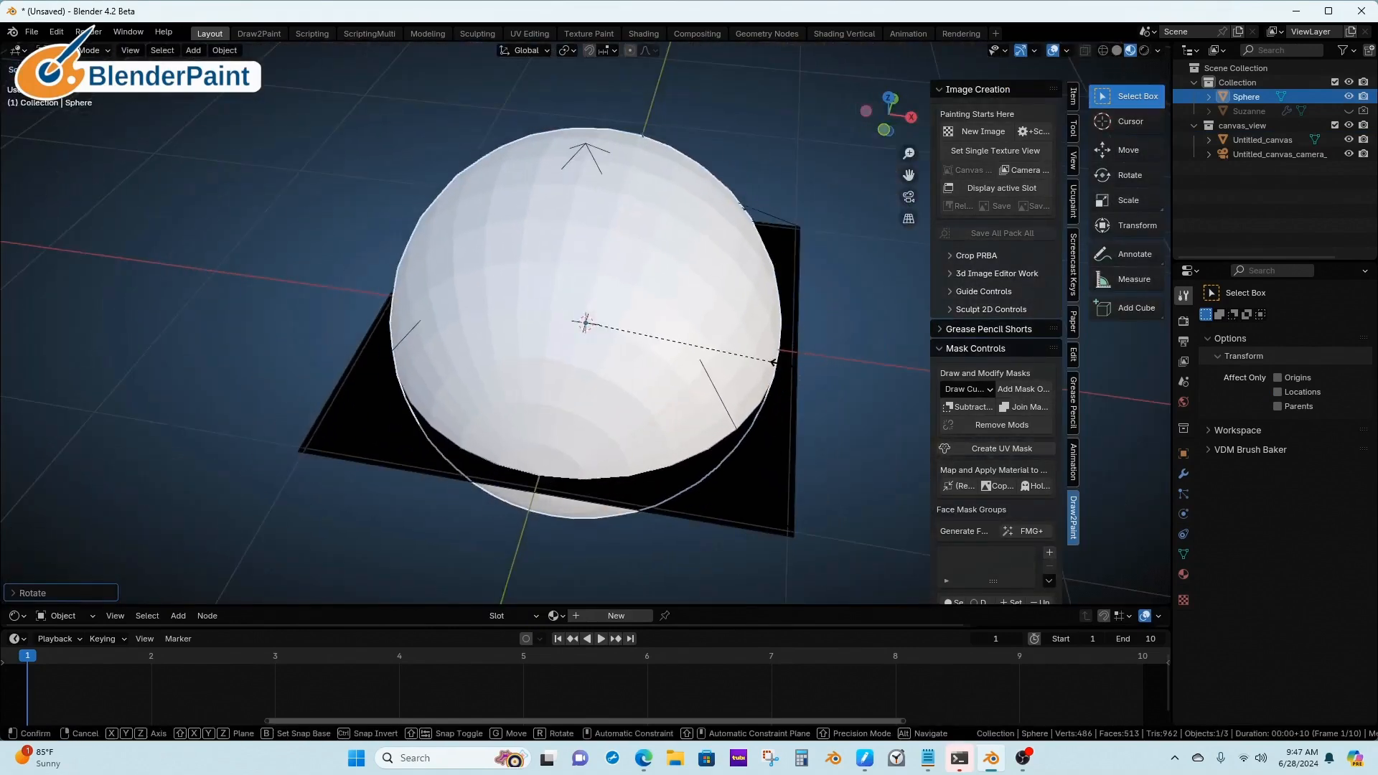
left_click(763, 371)
key("KP_0")
key("s")
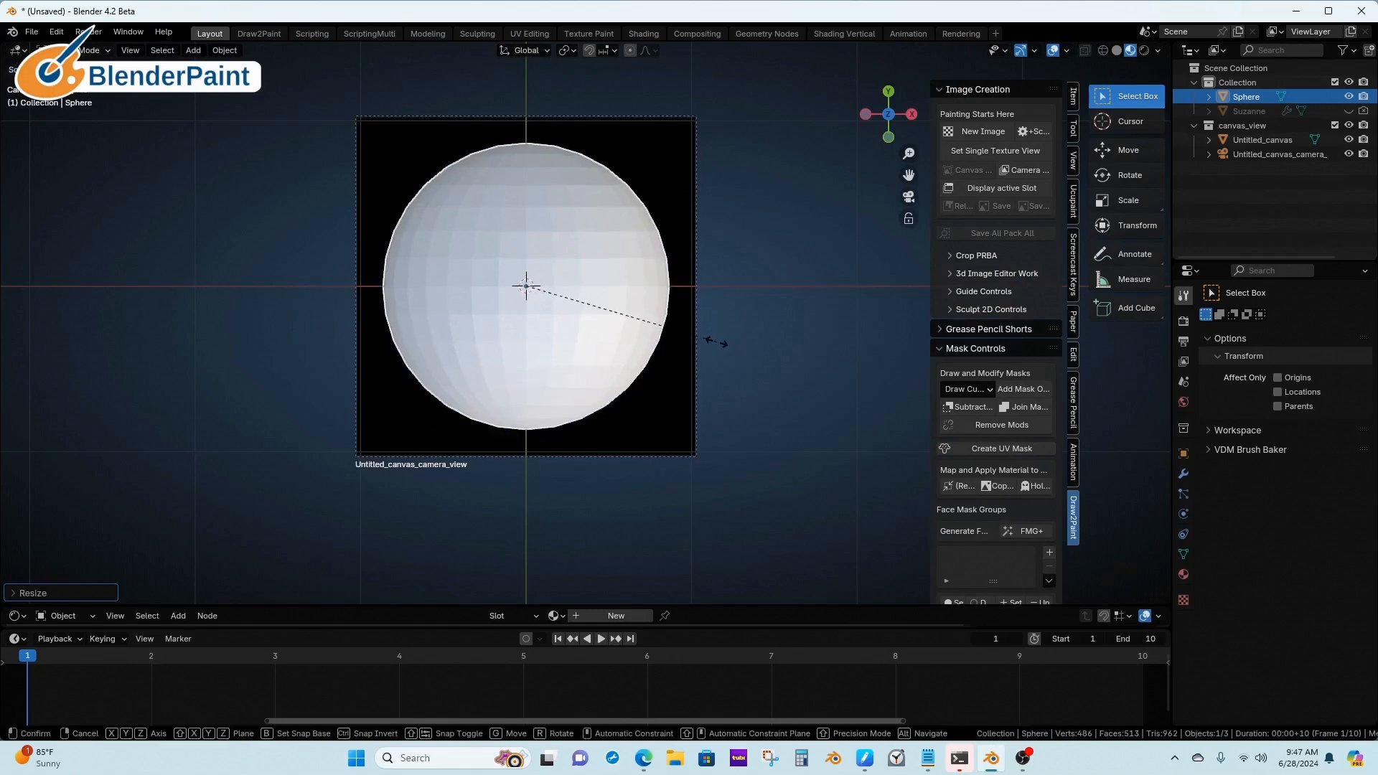
left_click(692, 346)
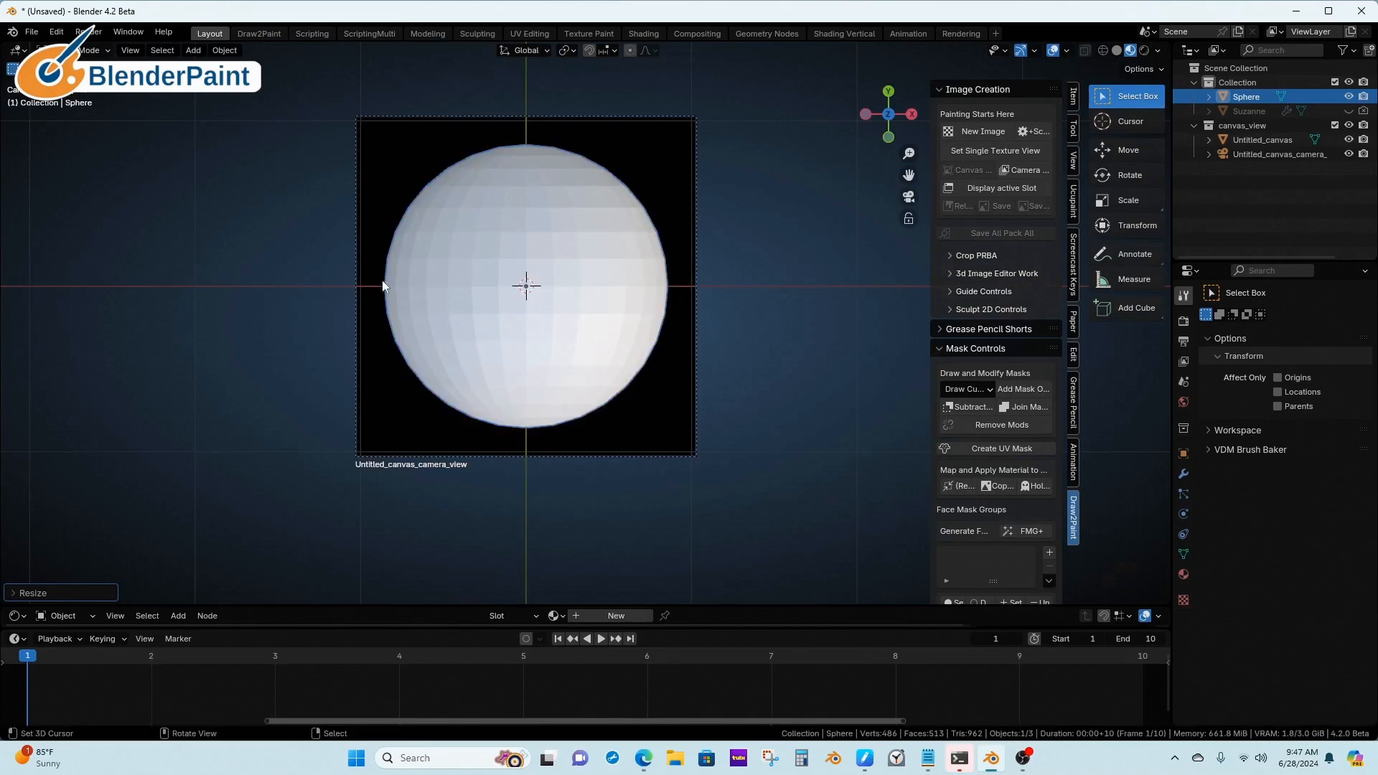
right_click(606, 336)
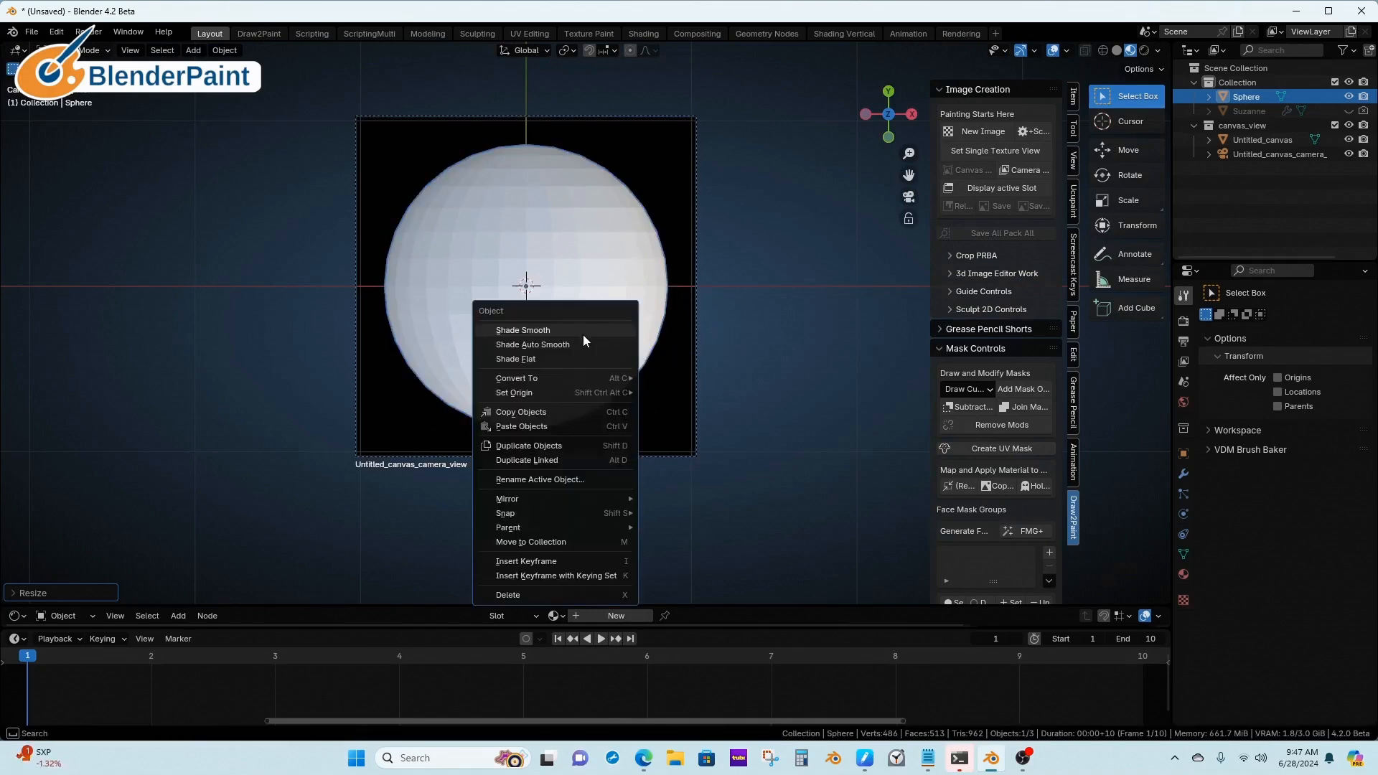
left_click(583, 330)
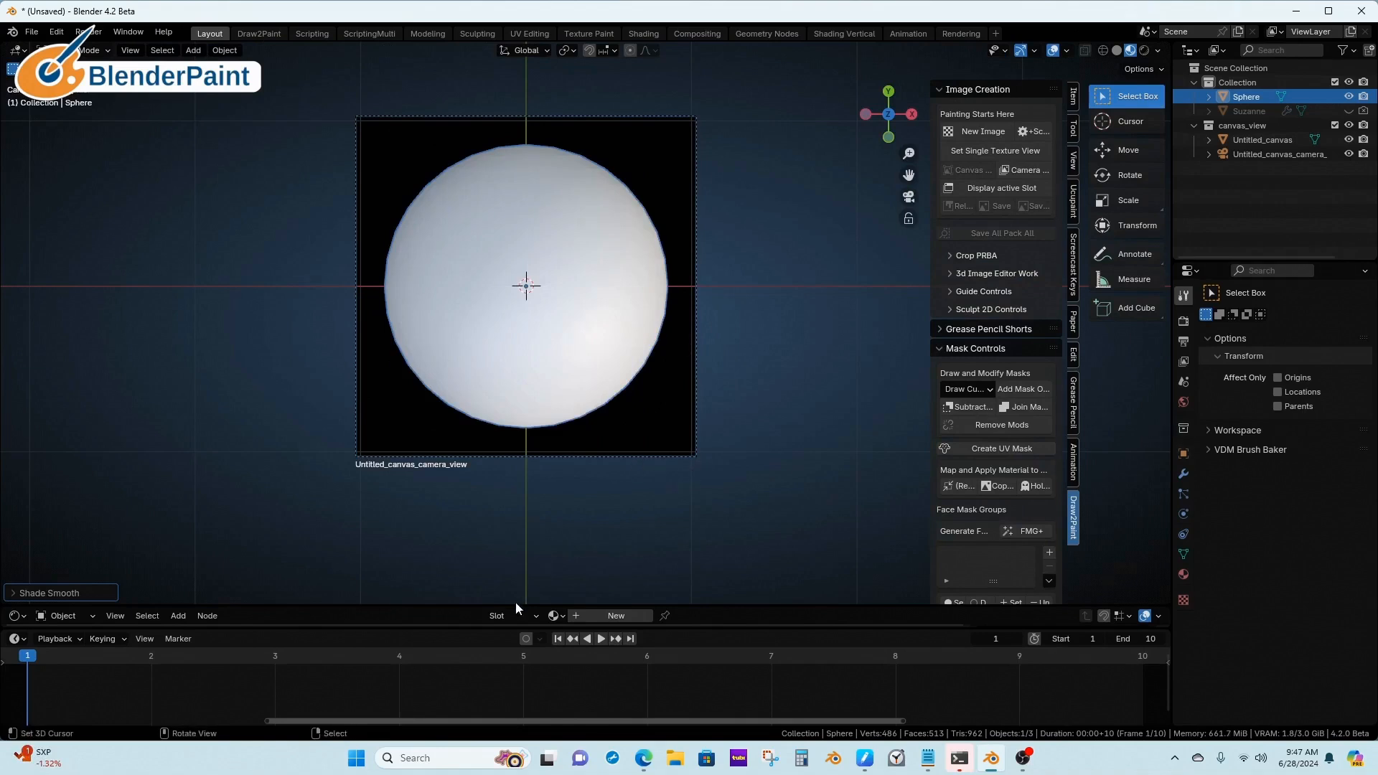
- Create a new material on the sphere and replace its Principled BSDF with an Emission shader connected to the Material Output surface
left_click_drag(517, 608, 516, 366)
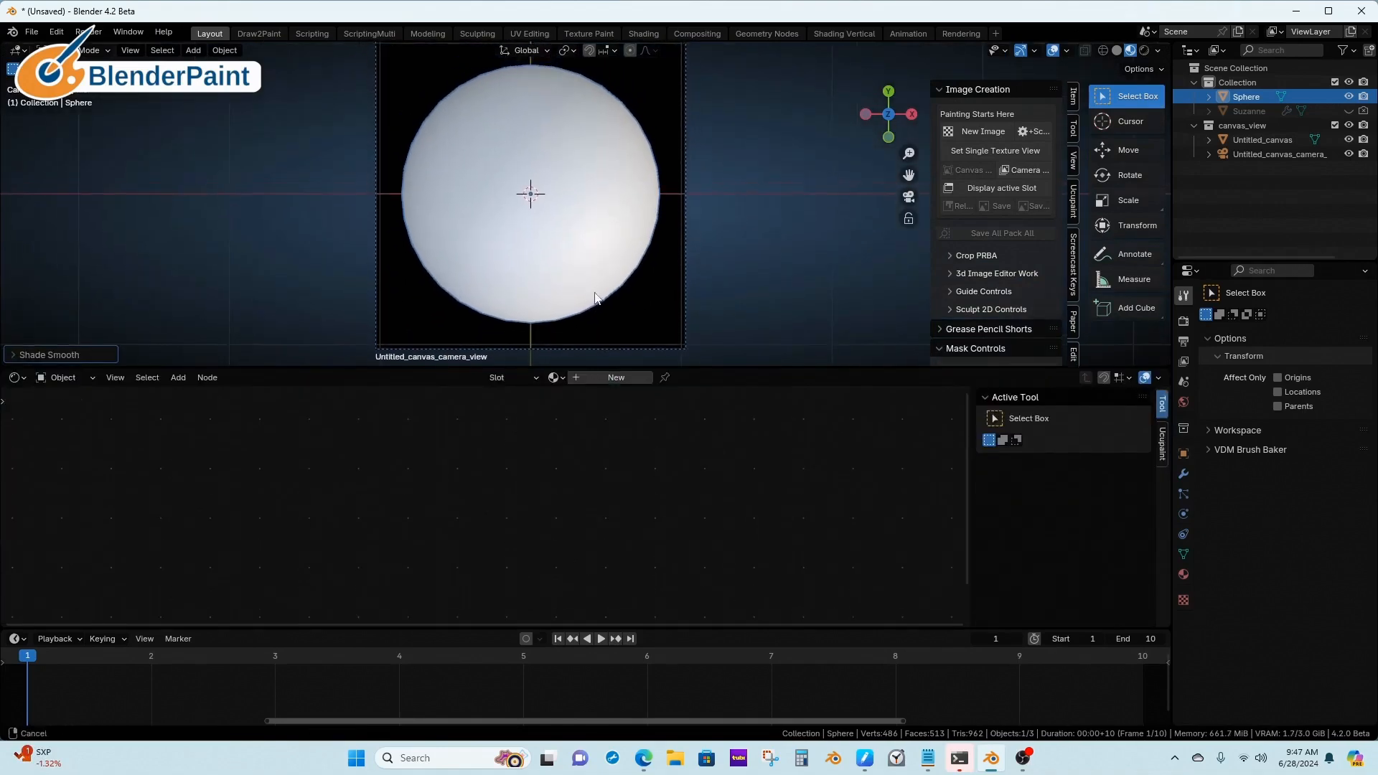
left_click(598, 376)
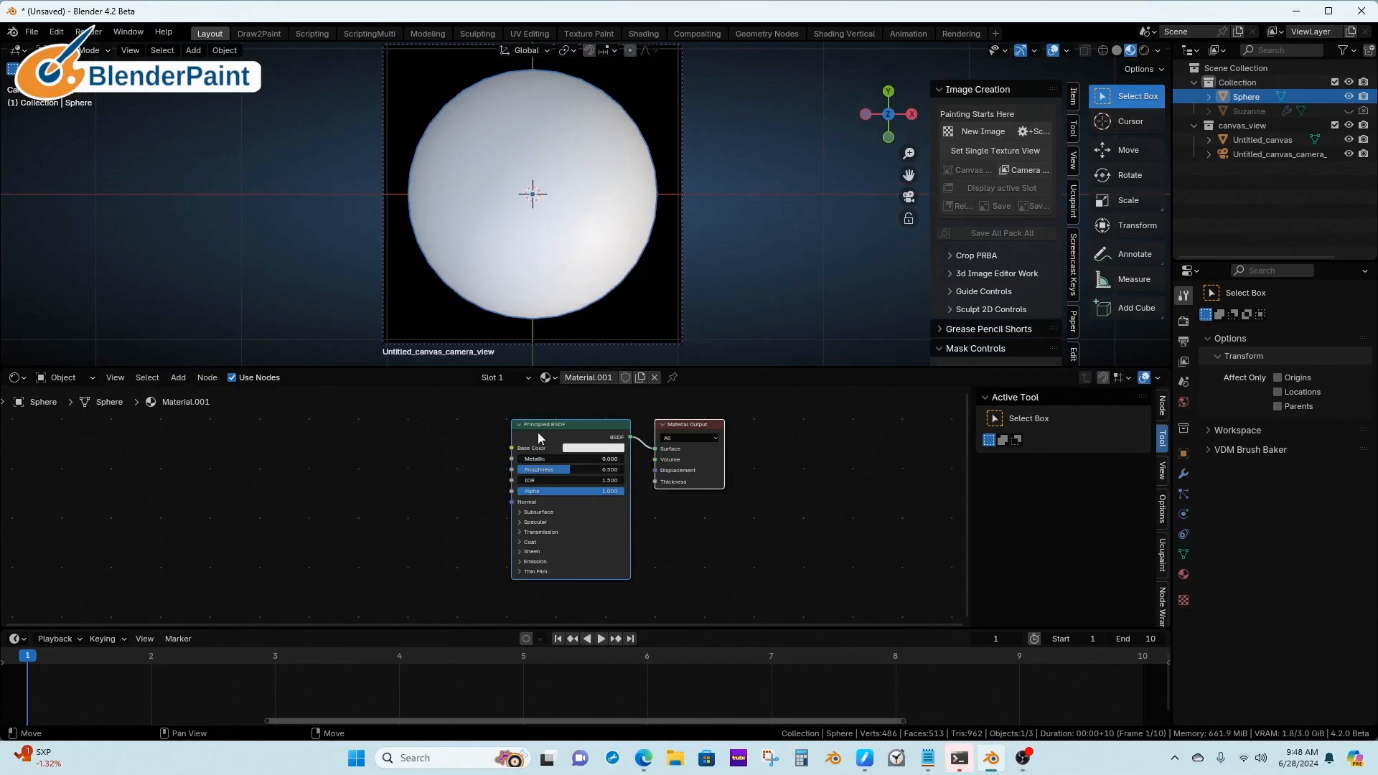
left_click(538, 437)
key("Delete")
key("shift+a")
mouse_move(479, 526)
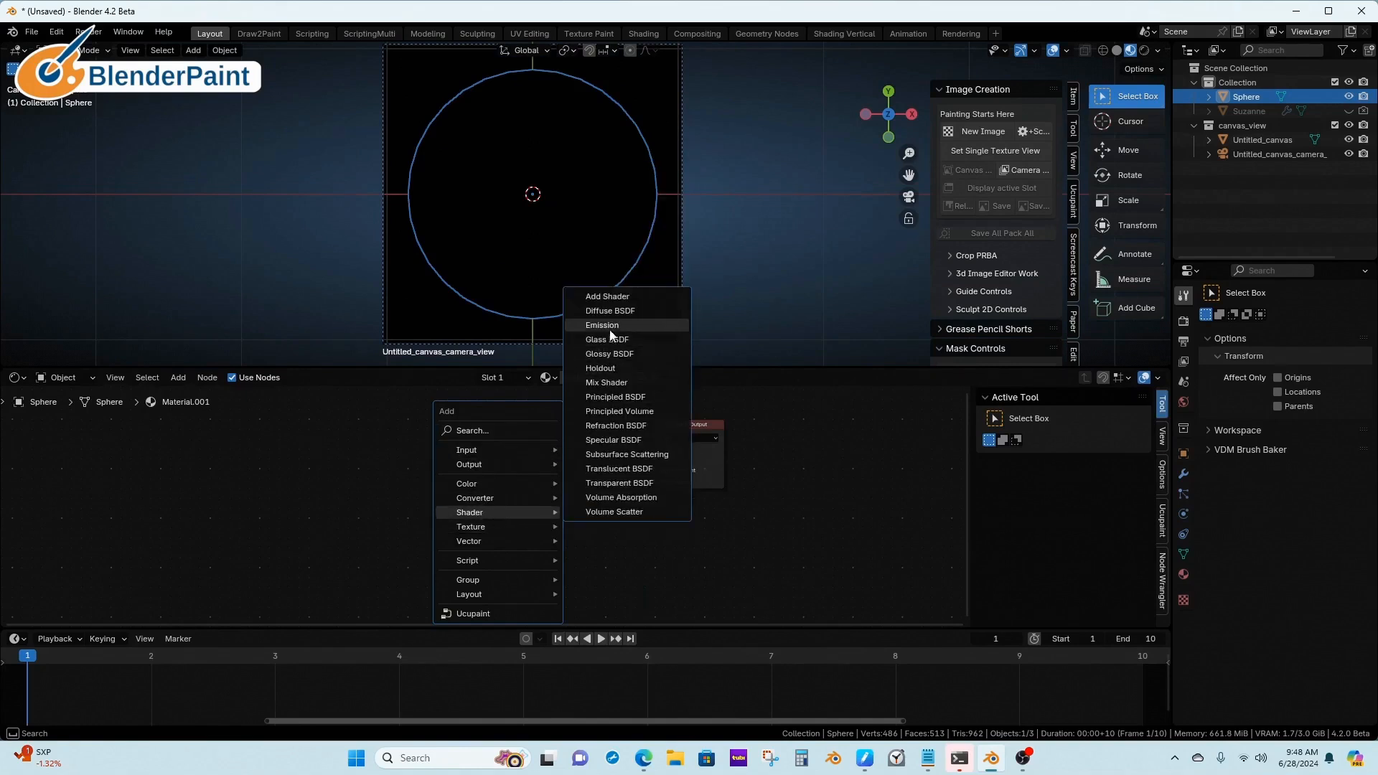
left_click(610, 331)
left_click(610, 466)
- Add an Image Texture node ahead of the Emission shader in the sphere's material
key("shift+a")
mouse_move(502, 429)
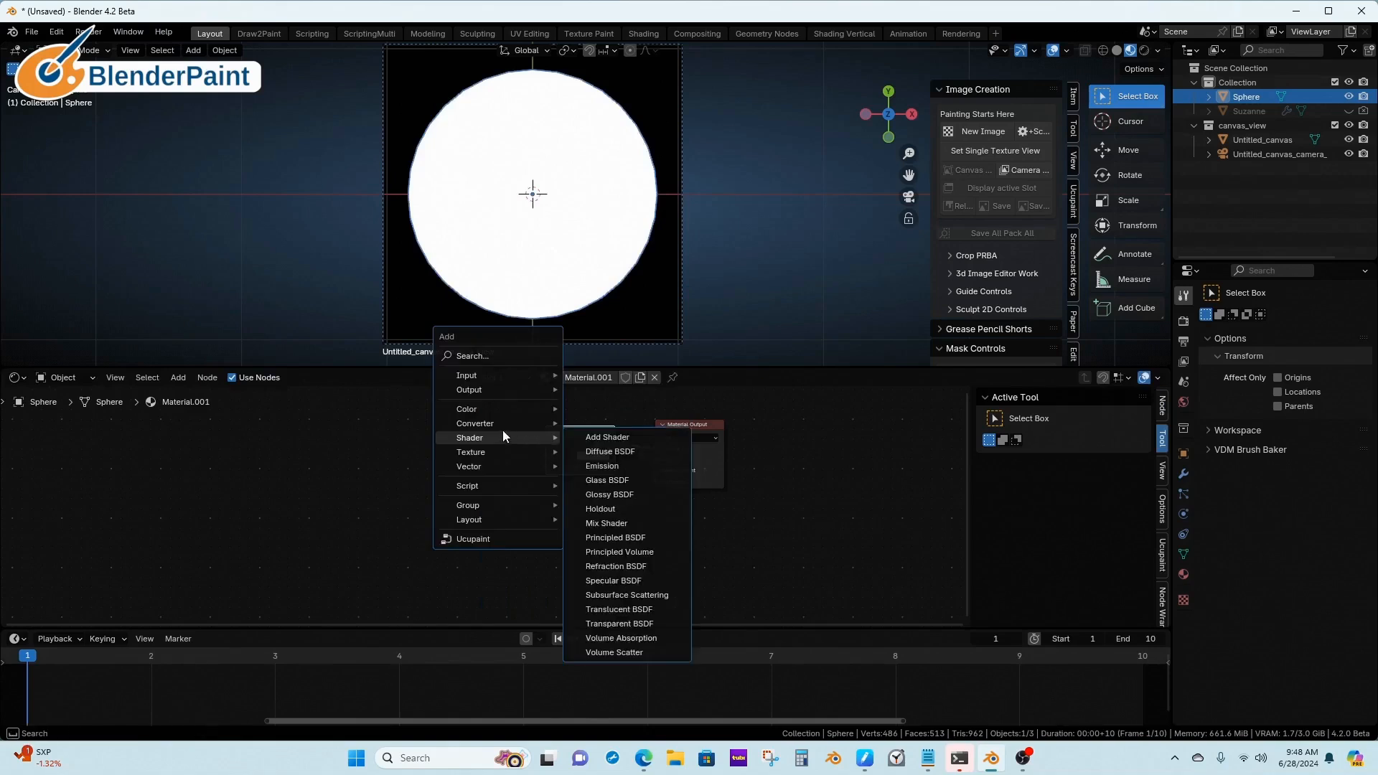
left_click(612, 558)
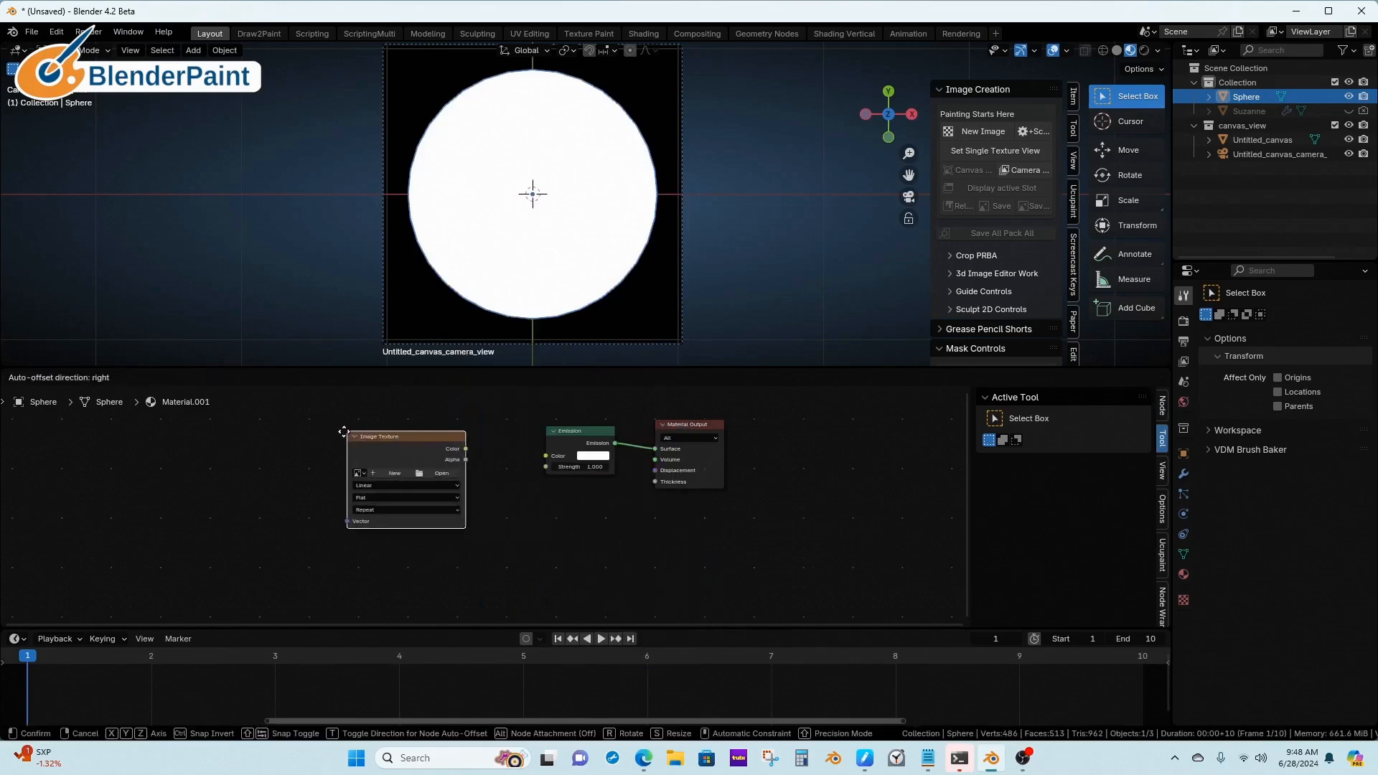
left_click(317, 431)
- Load pexels_scott_webb+adjusted.png from the Main texture folder into the Image Texture node and connect its Color output to the Emission color
left_click(407, 474)
scroll(406, 513, "down", 3)
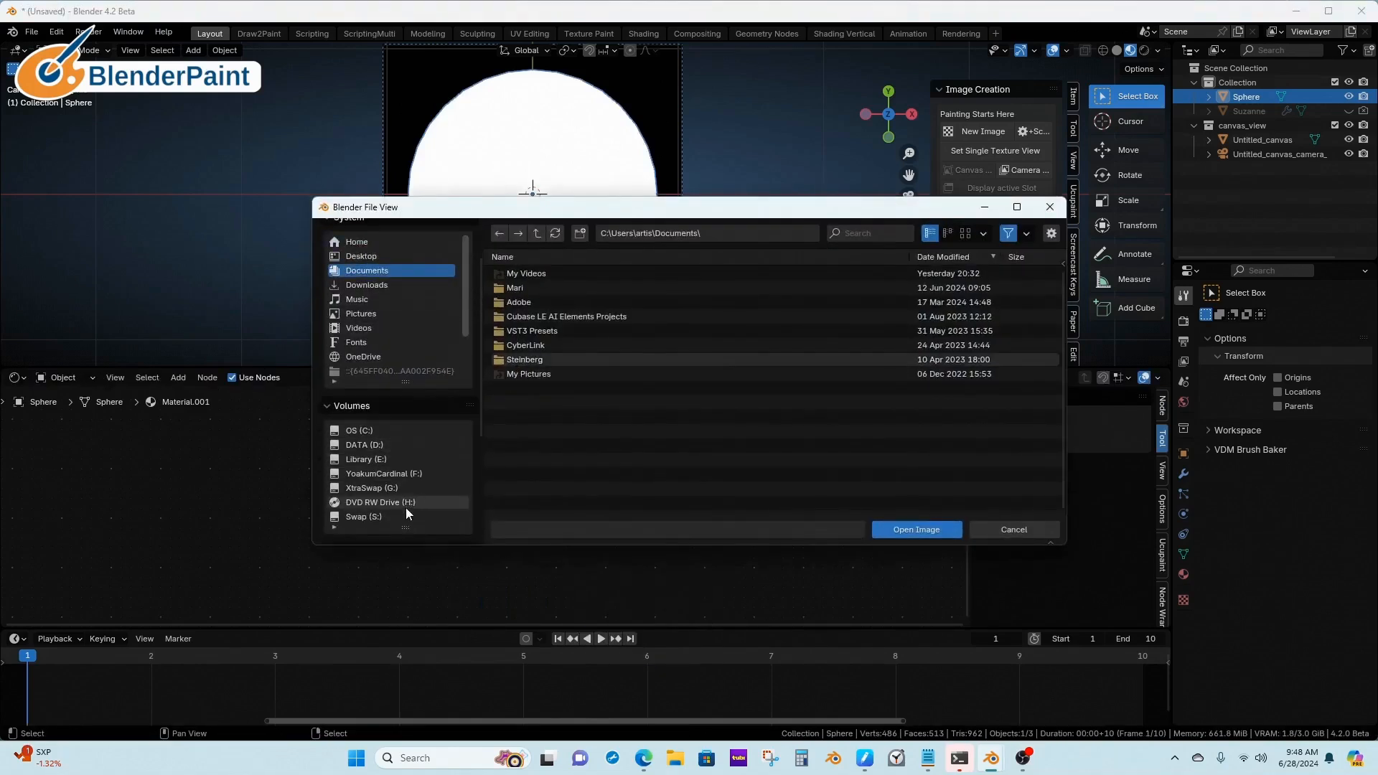
scroll(406, 514, "down", 2)
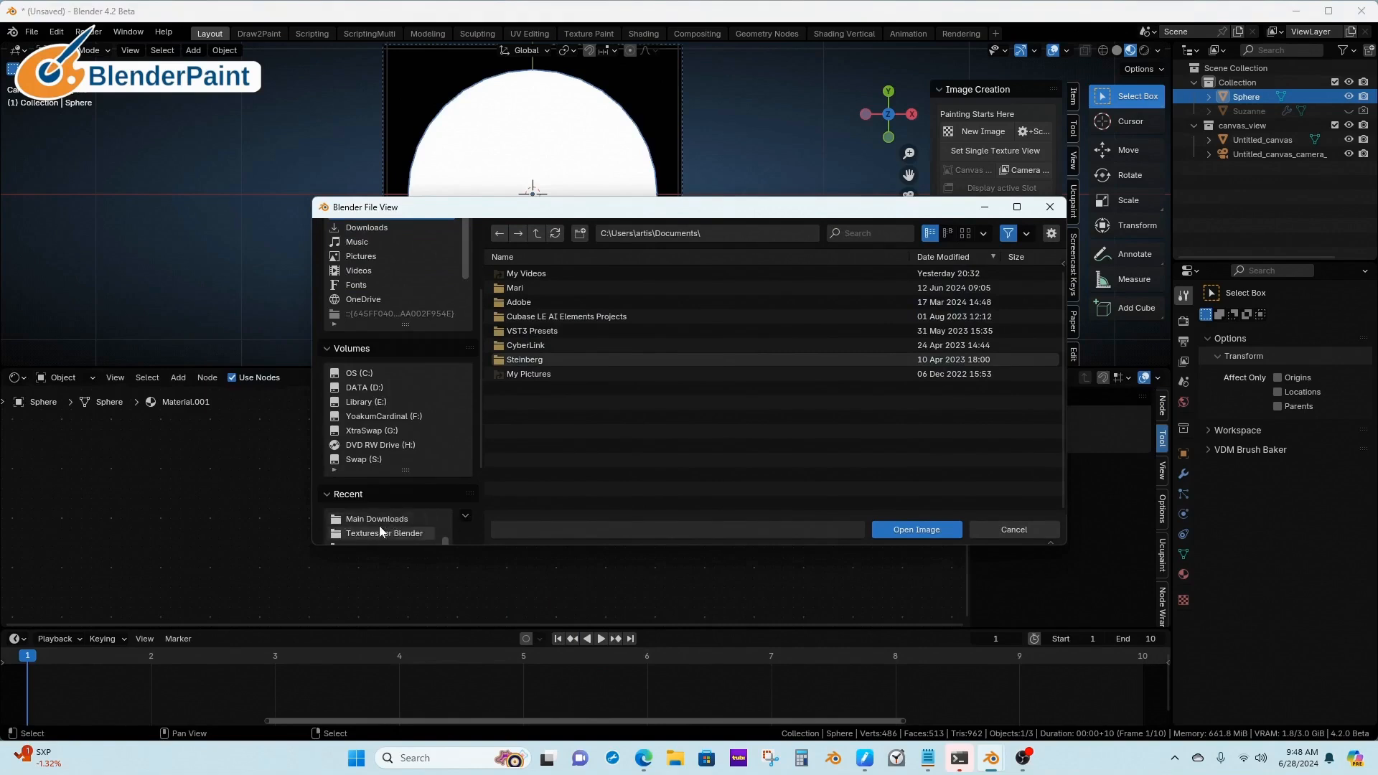
left_click(382, 534)
double_click(534, 276)
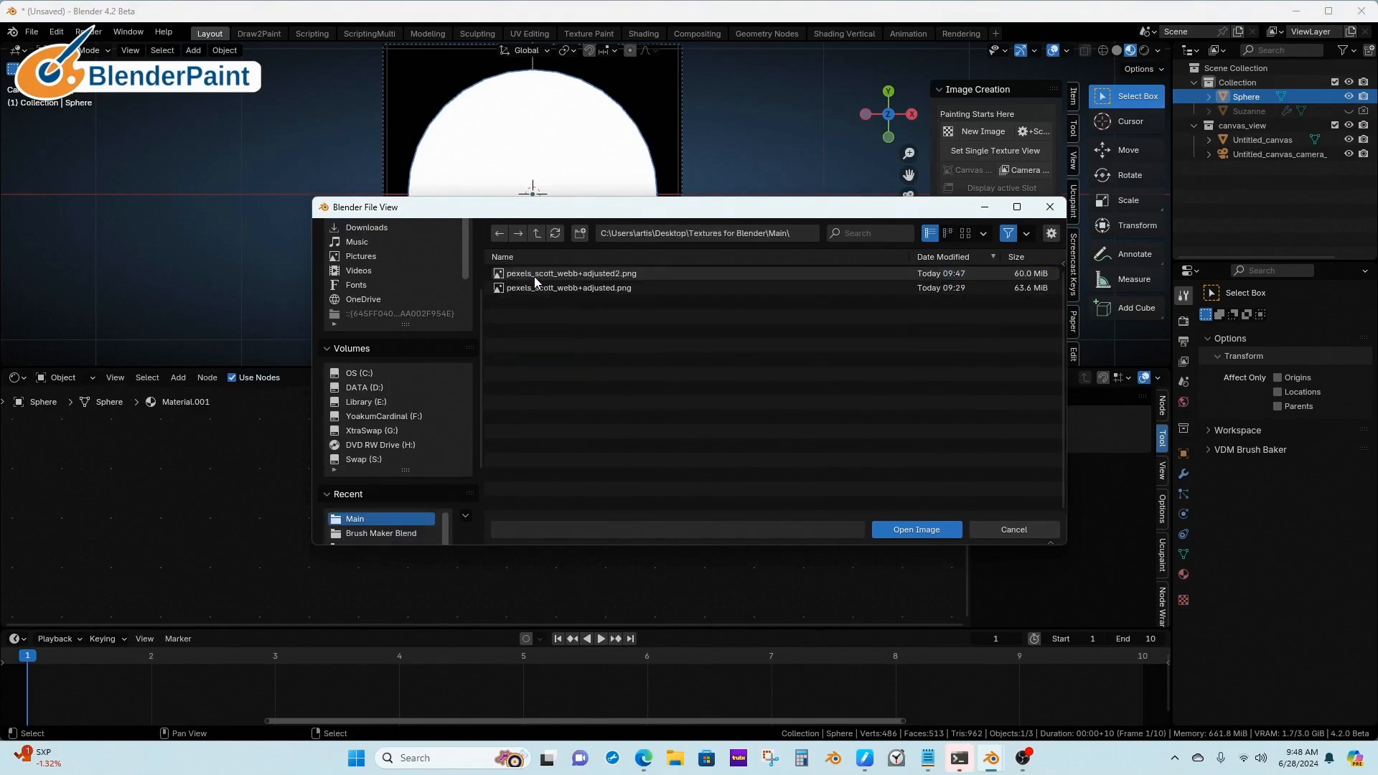
left_click(588, 288)
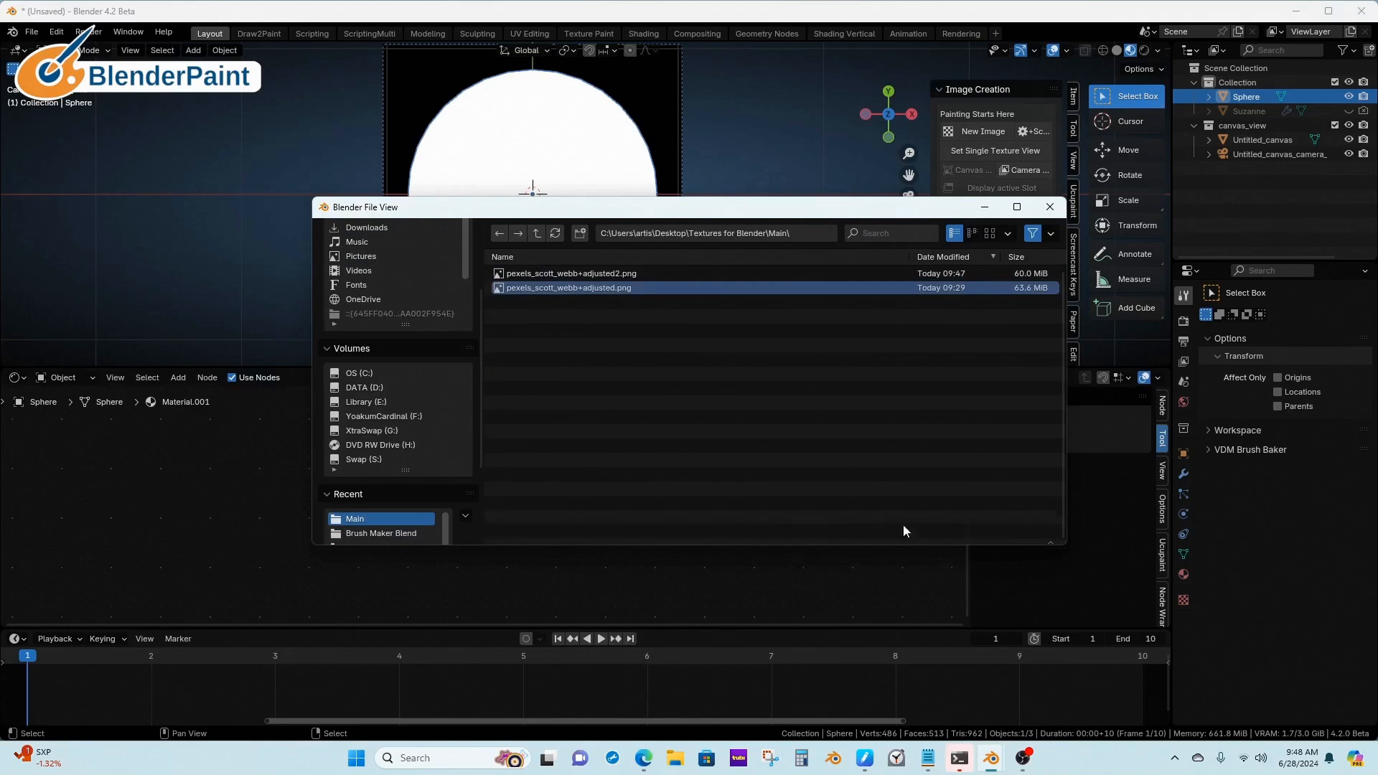
left_click(904, 529)
left_click_drag(519, 455, 546, 456)
left_click_drag(406, 442, 428, 452)
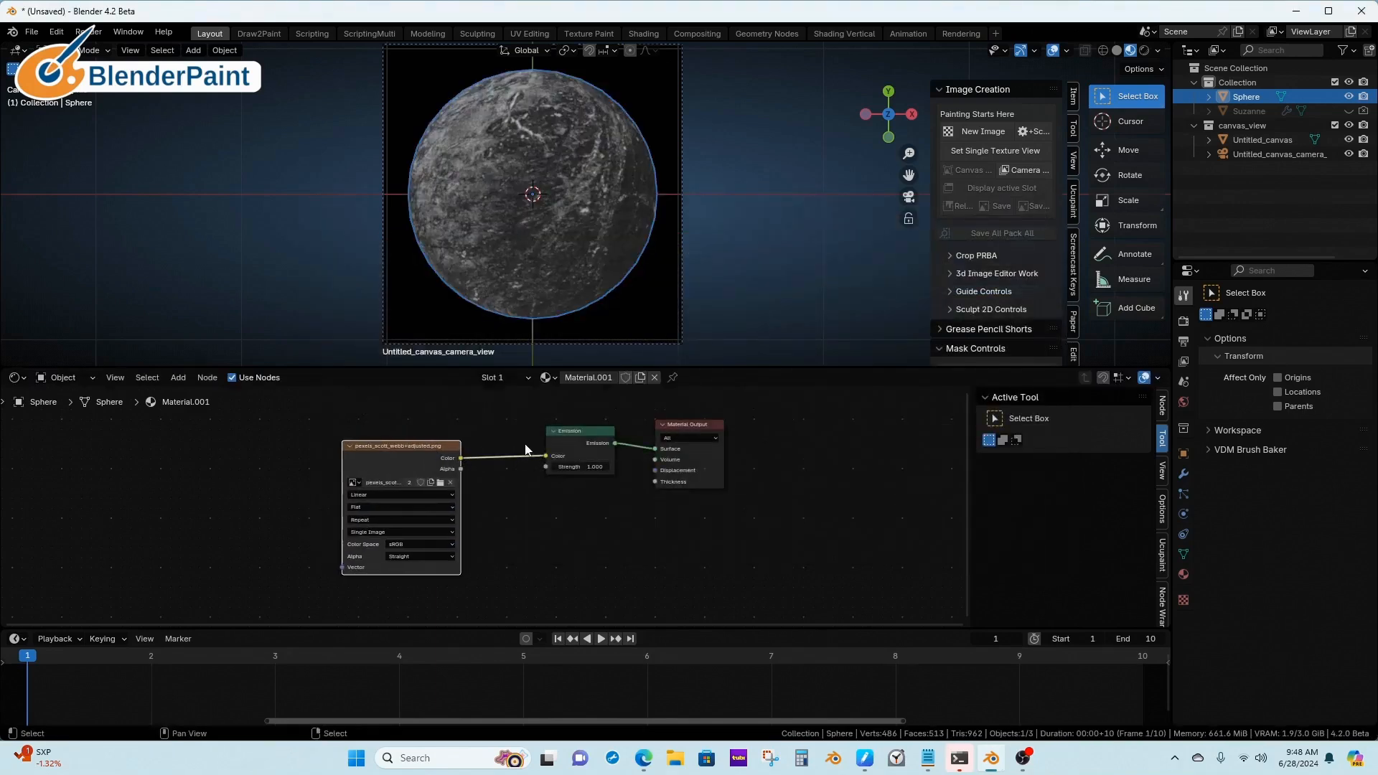
- Add a UV Map node to the sphere's material ahead of the image texture, leaving room between them
key("shift+a")
mouse_move(412, 364)
left_click(492, 614)
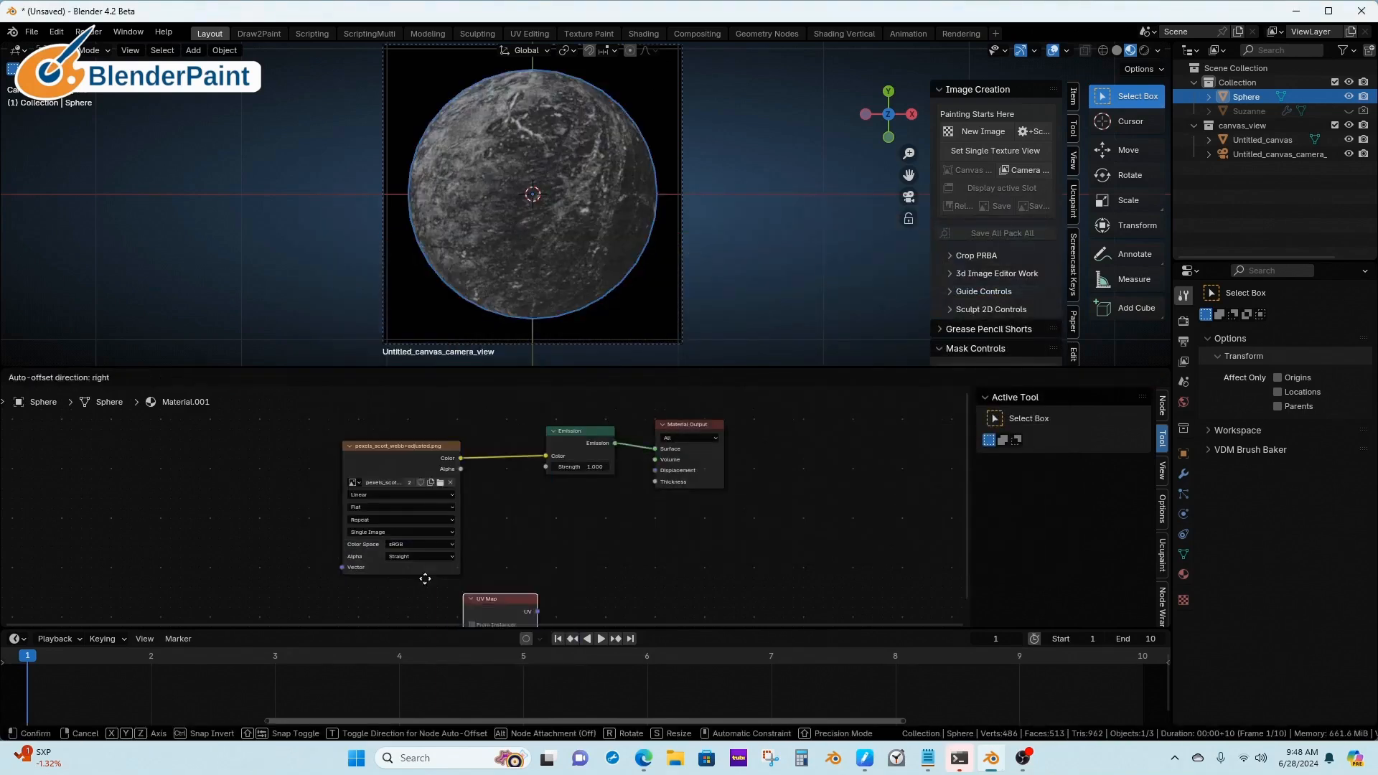
left_click(89, 443)
- Add a Mapping node of type Texture after the UV Map node and connect the UV output to its Vector input
key("shift+a")
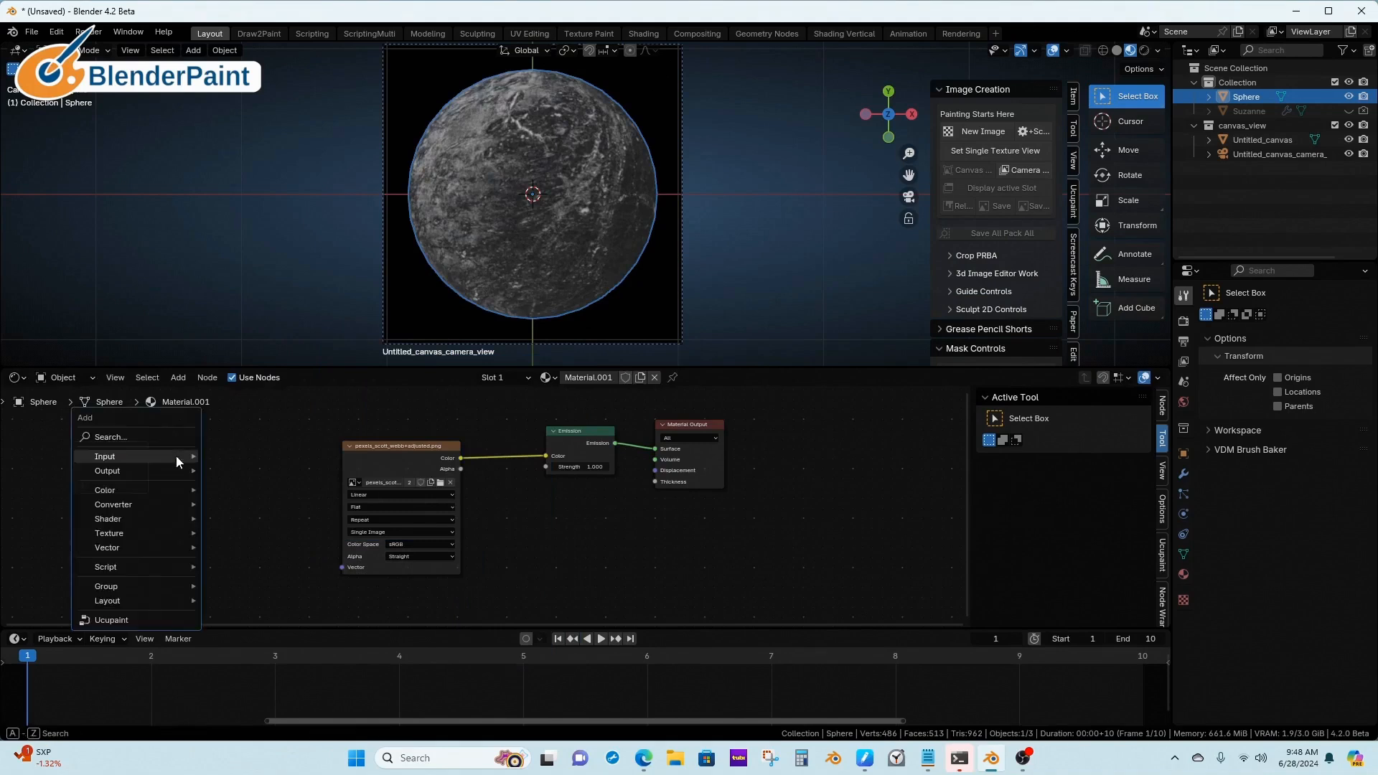
mouse_move(152, 549)
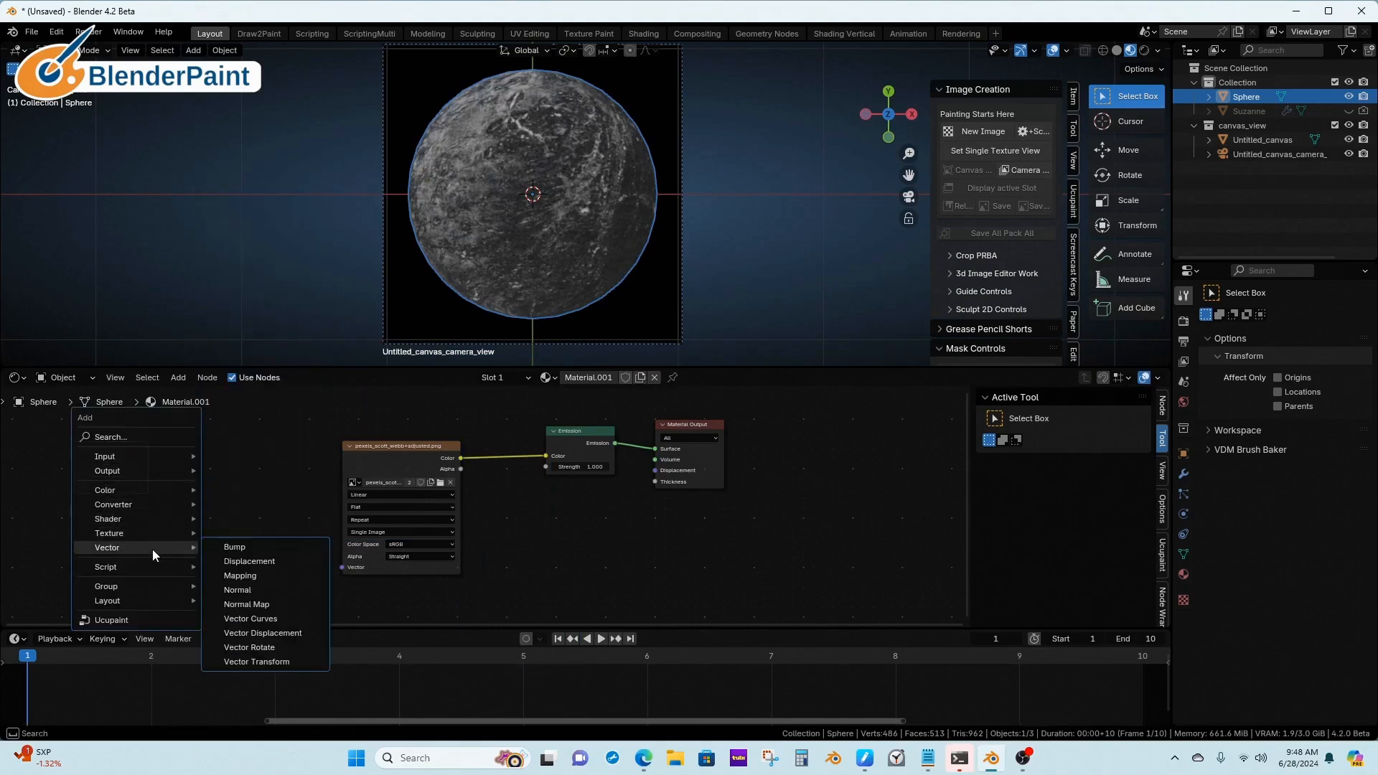
left_click(238, 577)
left_click(209, 421)
left_click_drag(148, 460, 209, 463)
left_click(248, 451)
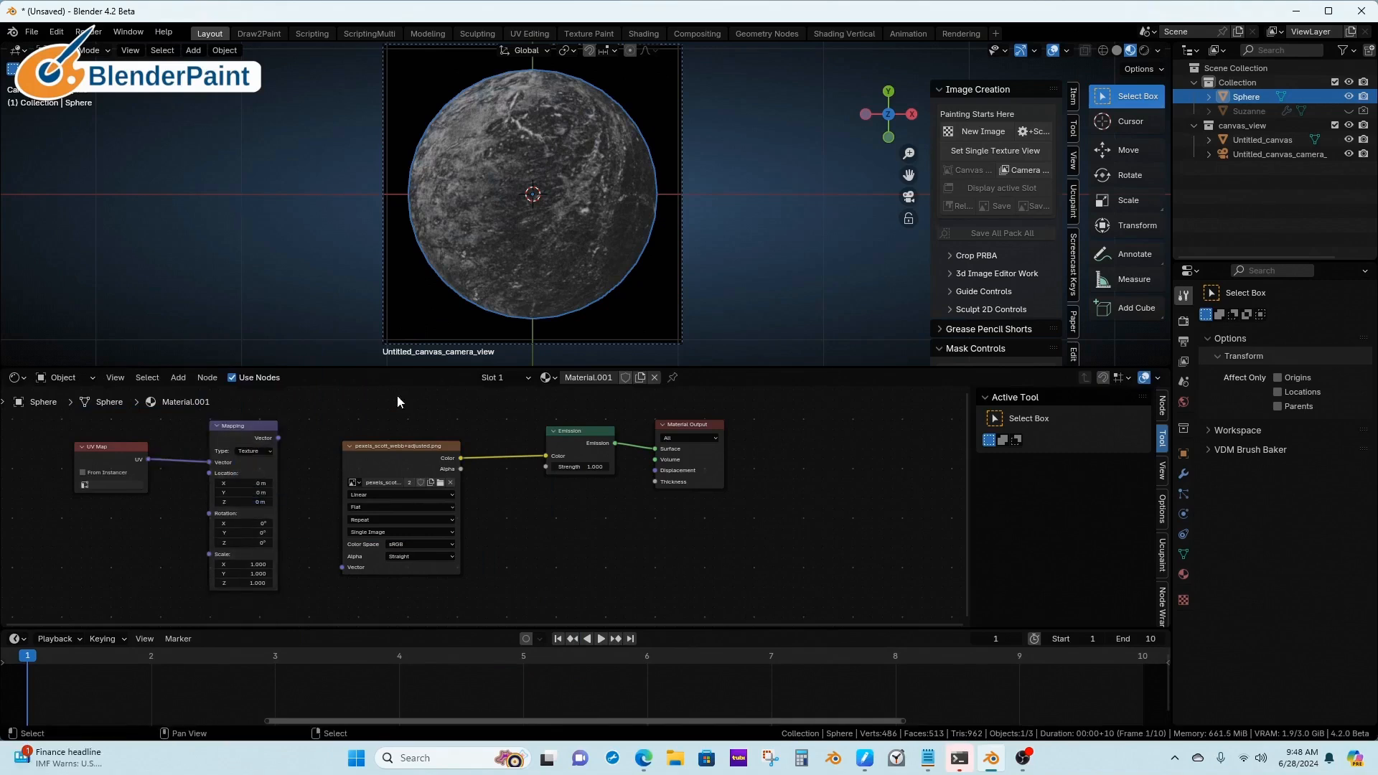
- Enlarge the node editor and connect the Mapping node's Vector output to the image texture's Vector input
left_click_drag(398, 368, 391, 333)
key("Home")
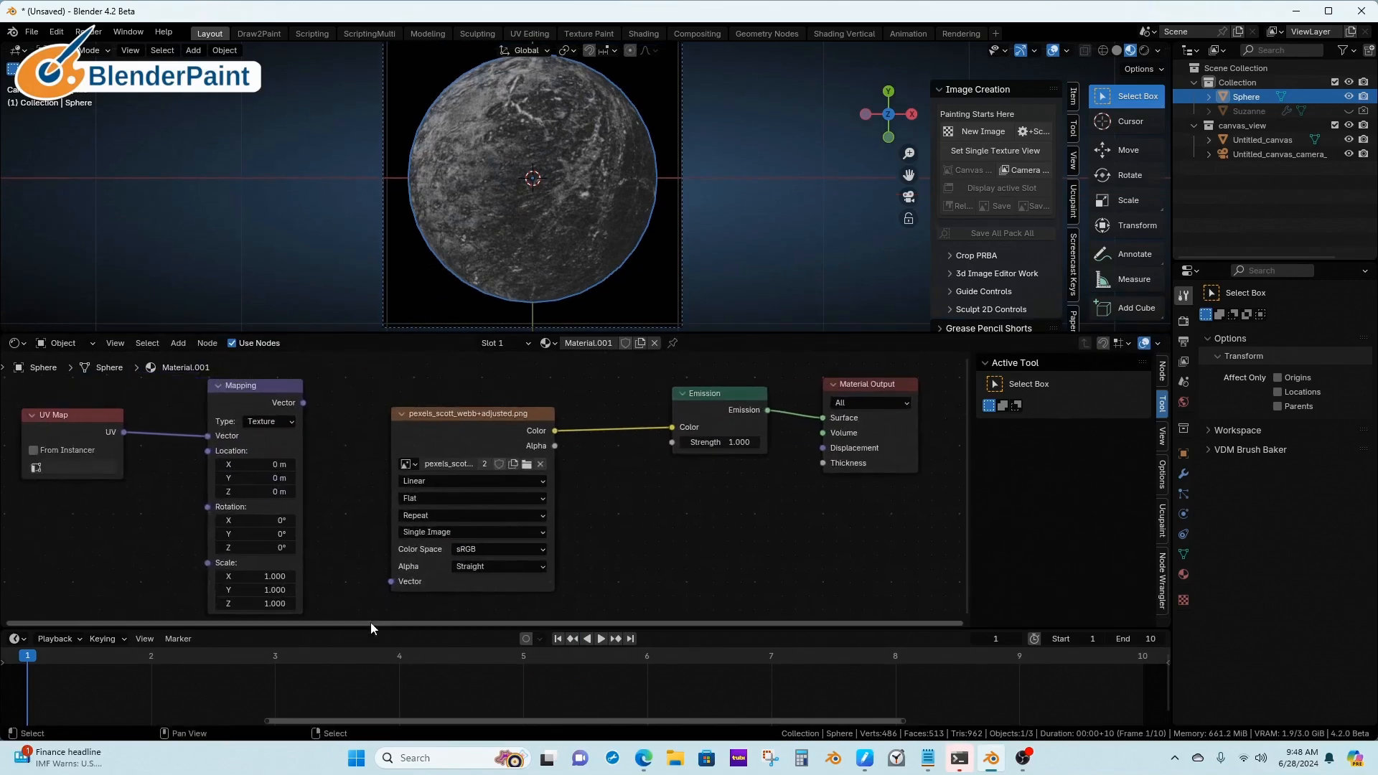
left_click_drag(370, 623, 363, 651)
left_click_drag(304, 417, 392, 596)
- Set the image texture's projection to Sphere and the Mapping node's Z rotation to about 23.6°
left_click(445, 513)
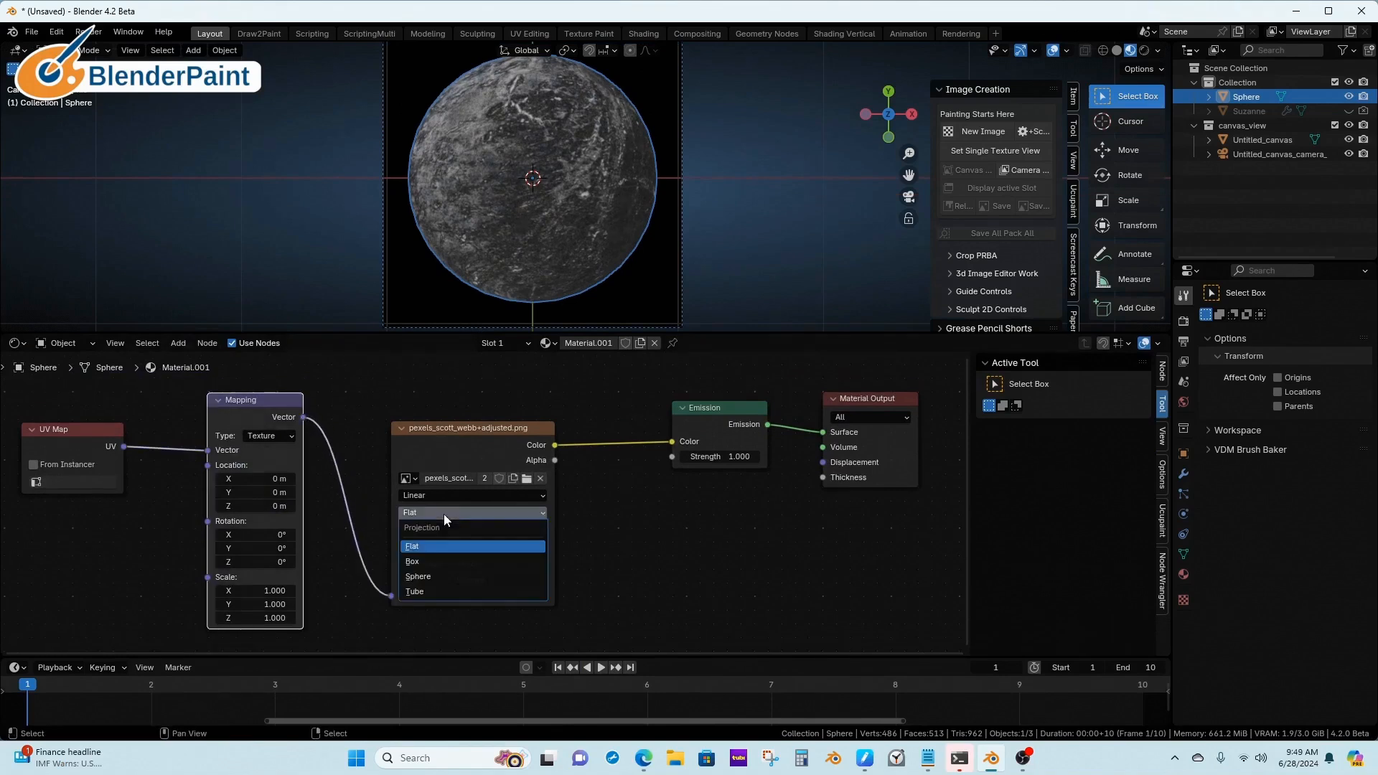
left_click(435, 574)
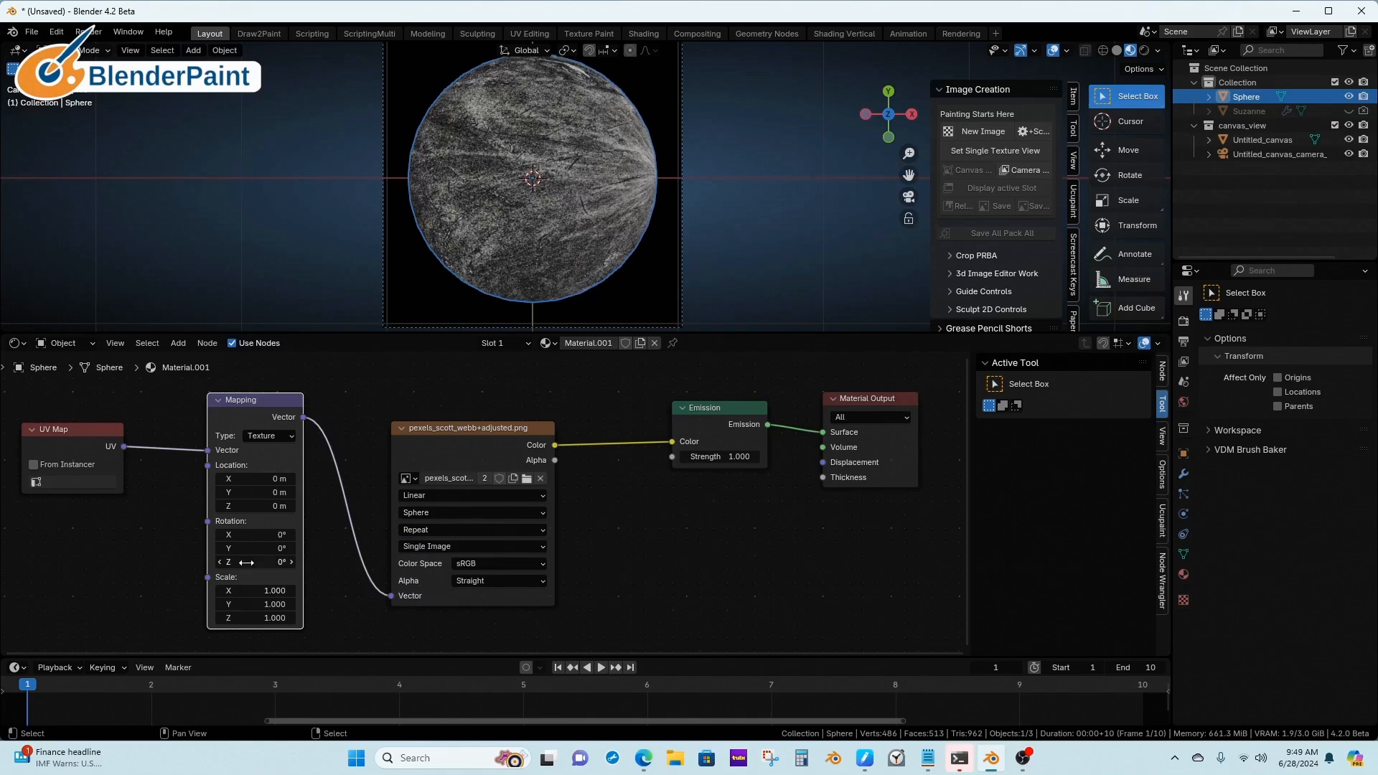
mouse_move(255, 562)
left_mouse_down()
mouse_move(312, 562)
mouse_move(247, 564)
left_mouse_up()
- Insert a Mix Color node between the image texture and the Emission shader, with the texture in A and black in B
left_click_drag(504, 430, 464, 429)
key("shift+a")
mouse_move(547, 432)
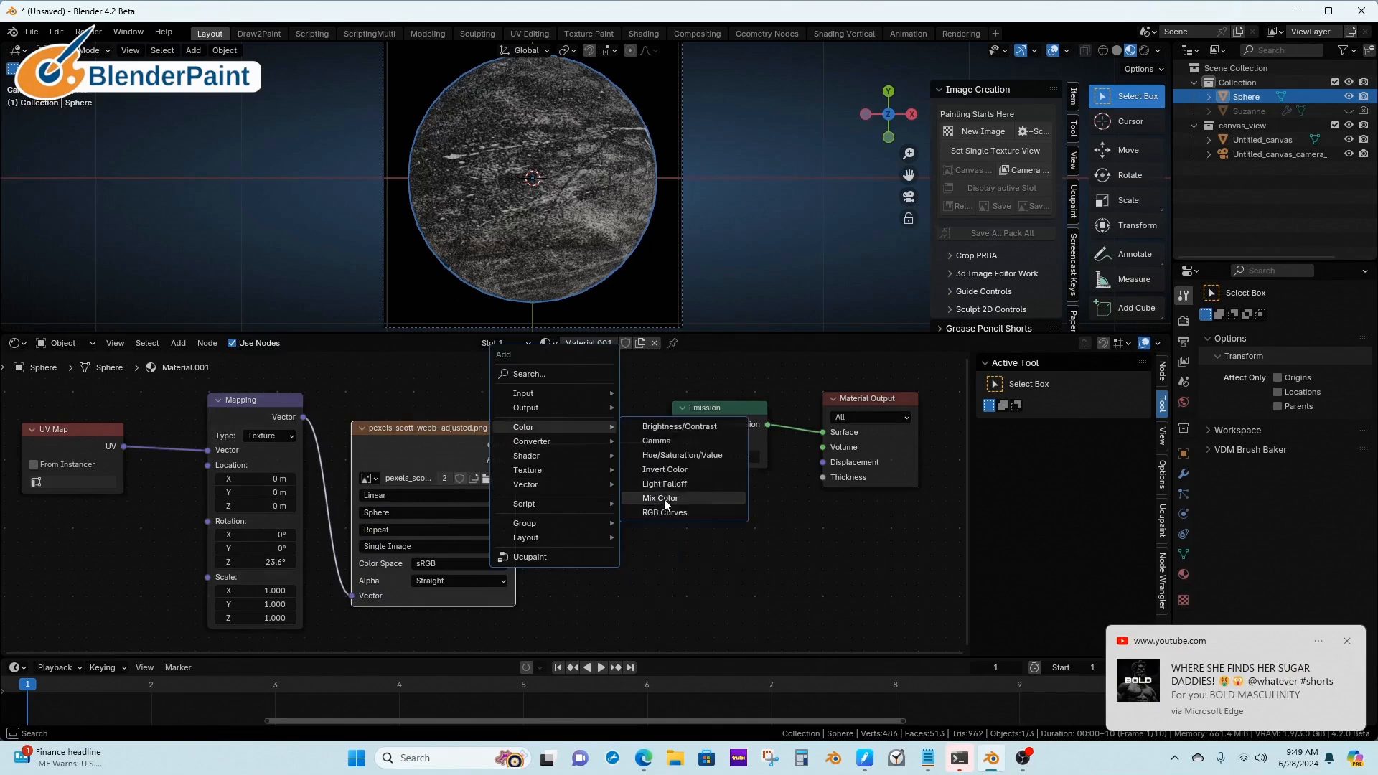
left_click(660, 498)
left_click(615, 532)
left_click(614, 526)
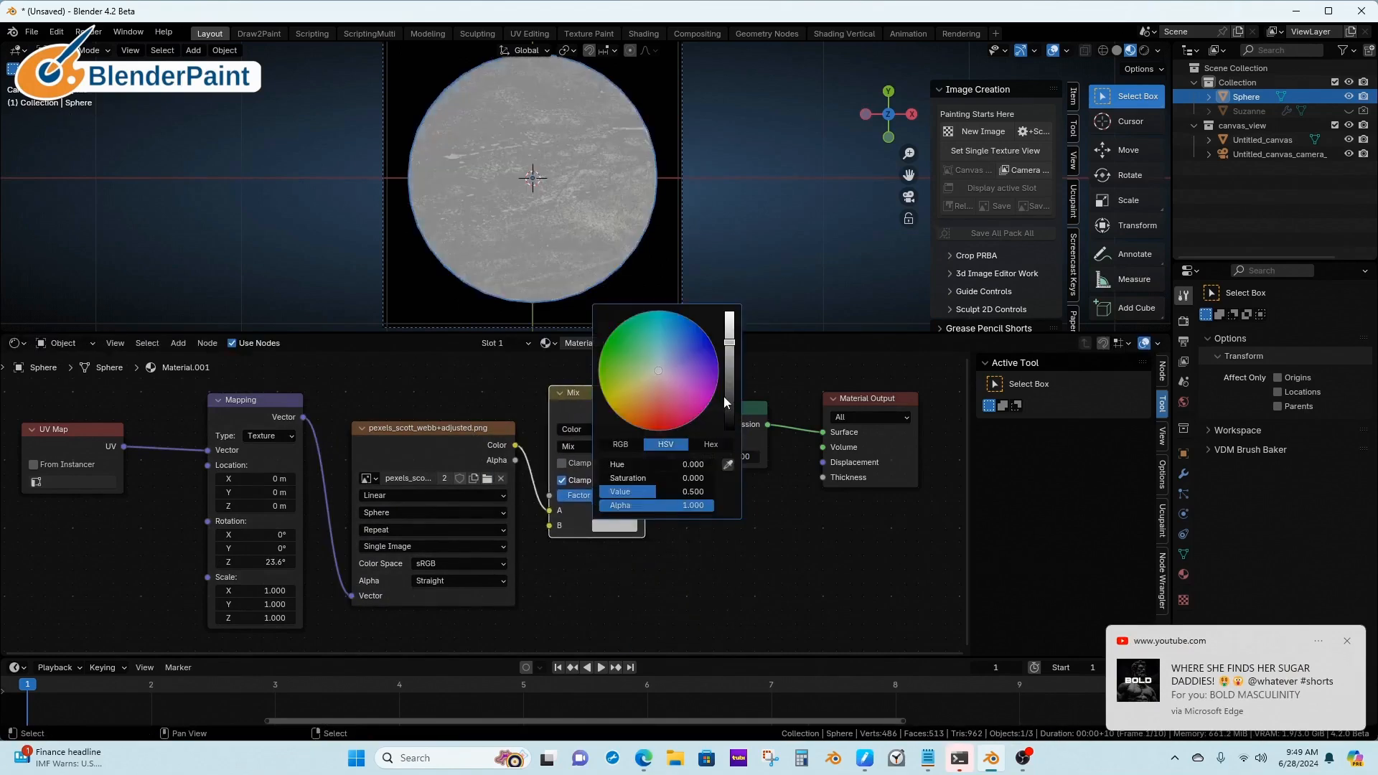
left_click_drag(727, 404, 728, 431)
- Add a Layer Weight node, connect its Facing output to the Mix factor and set its Blend to 0.840
key("shift+a")
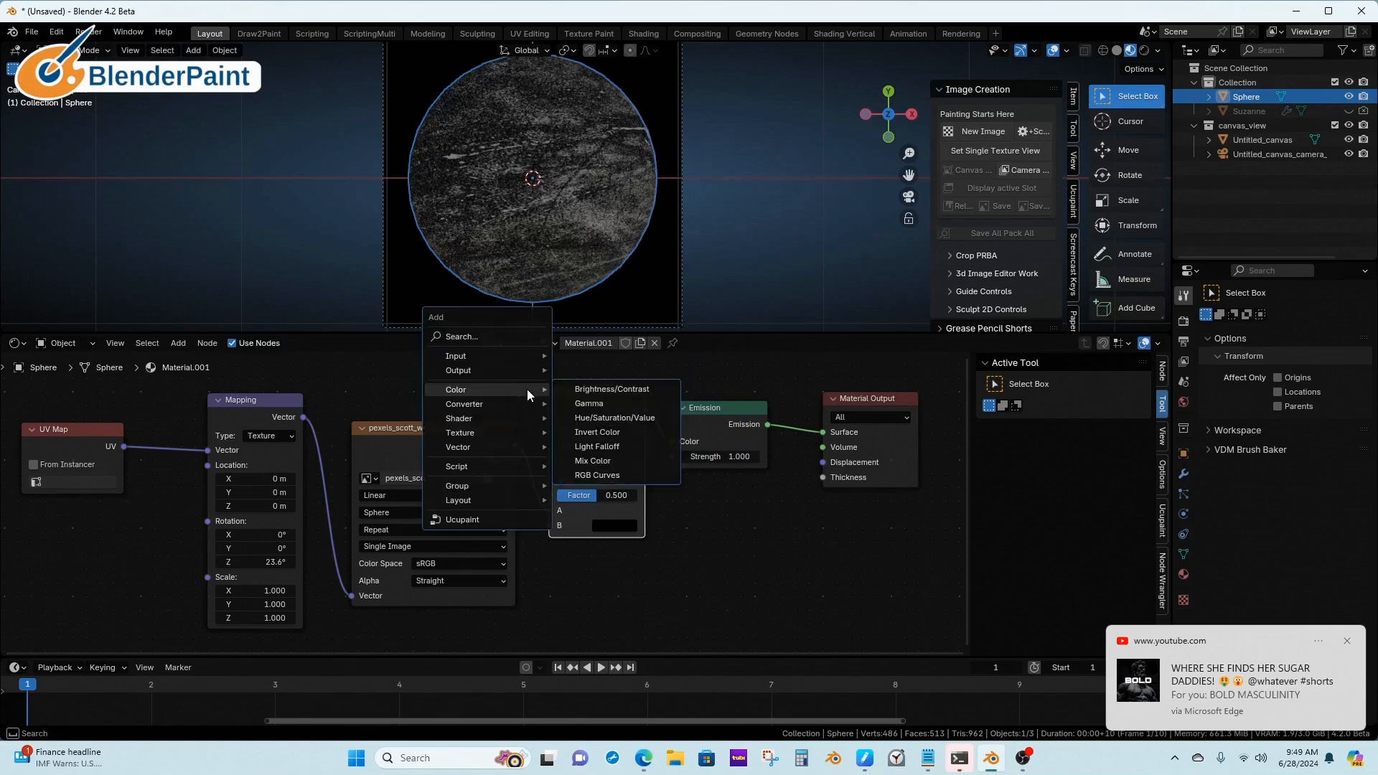
mouse_move(484, 358)
left_click(599, 489)
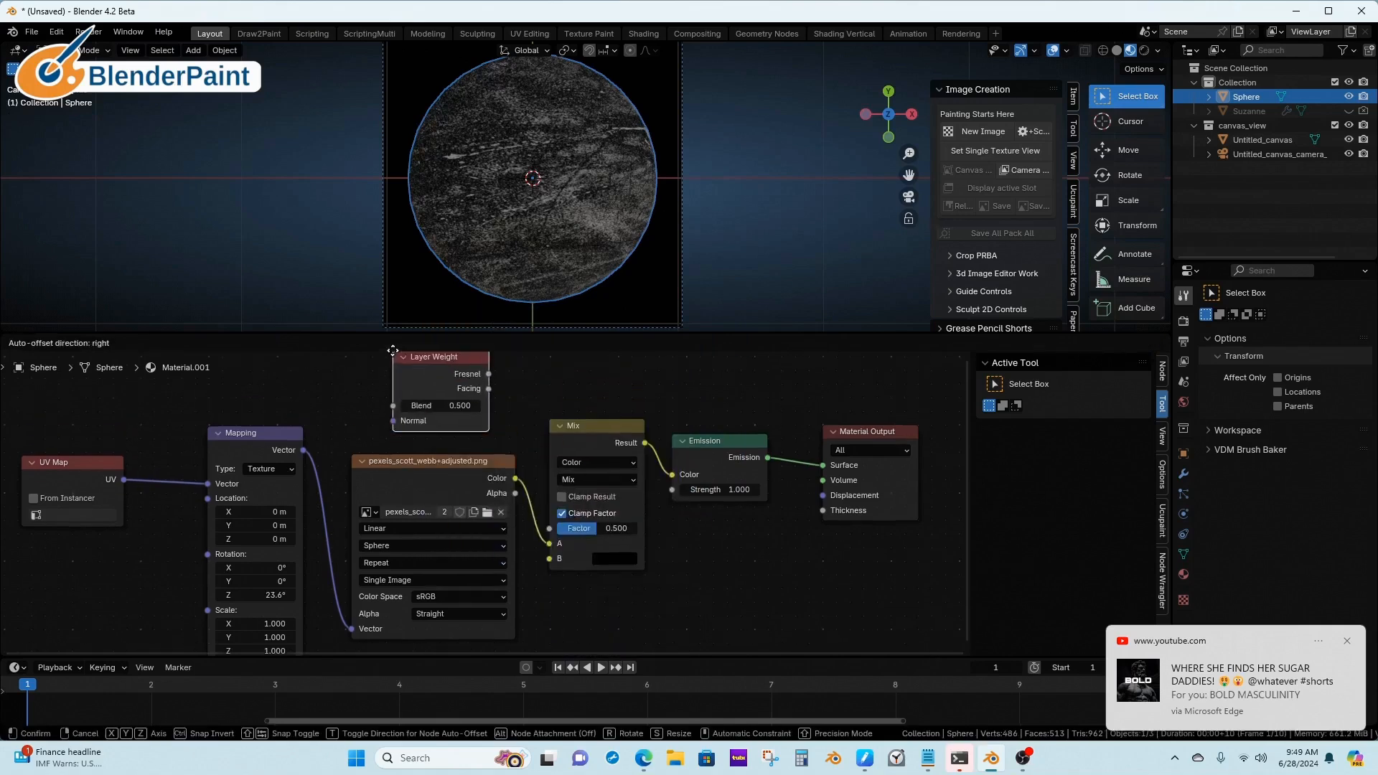
left_click(452, 388)
left_click_drag(451, 386, 522, 542)
mouse_move(399, 381)
left_mouse_down()
mouse_move(389, 388)
mouse_move(430, 409)
left_mouse_up()
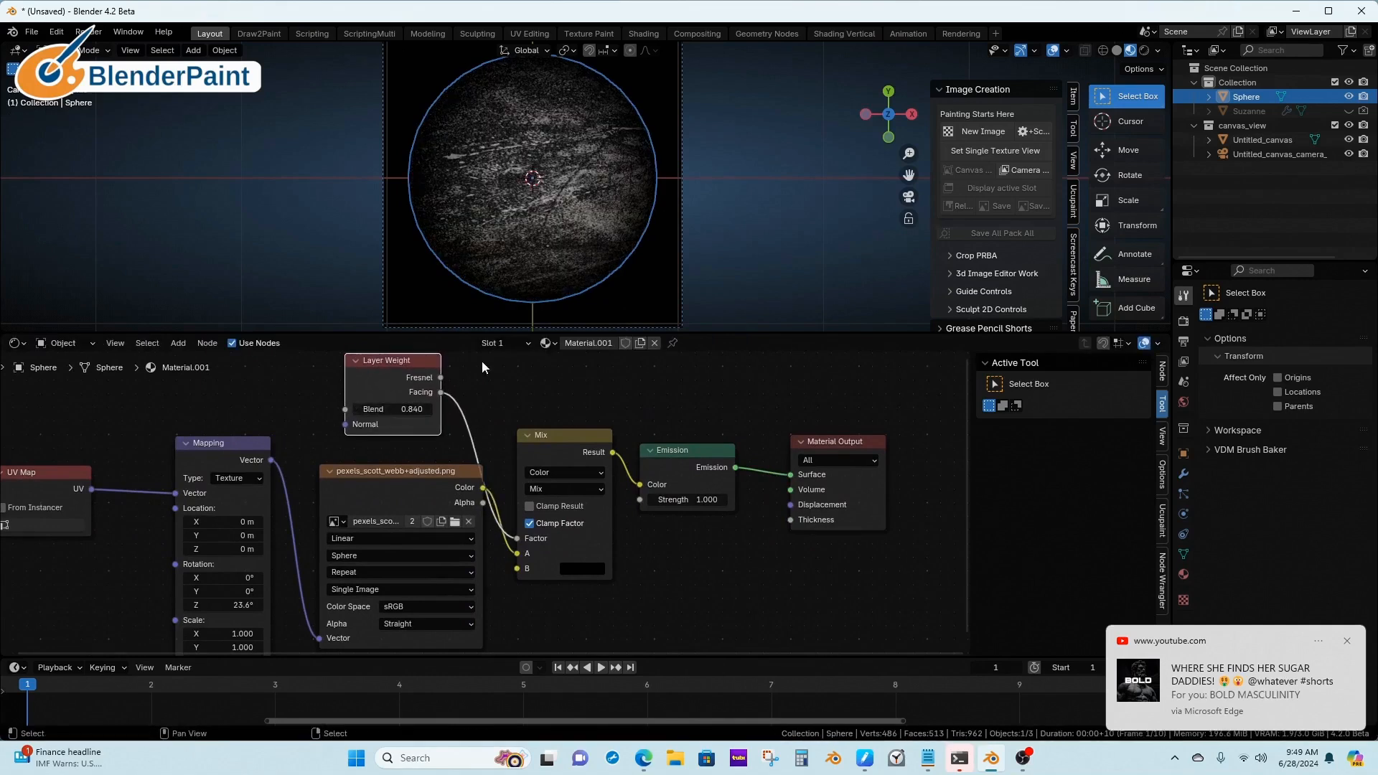
- Hide the overlays in the 3D viewport to see the sphere against the black canvas
left_click(1051, 51)
scroll(752, 231, "down", 2)
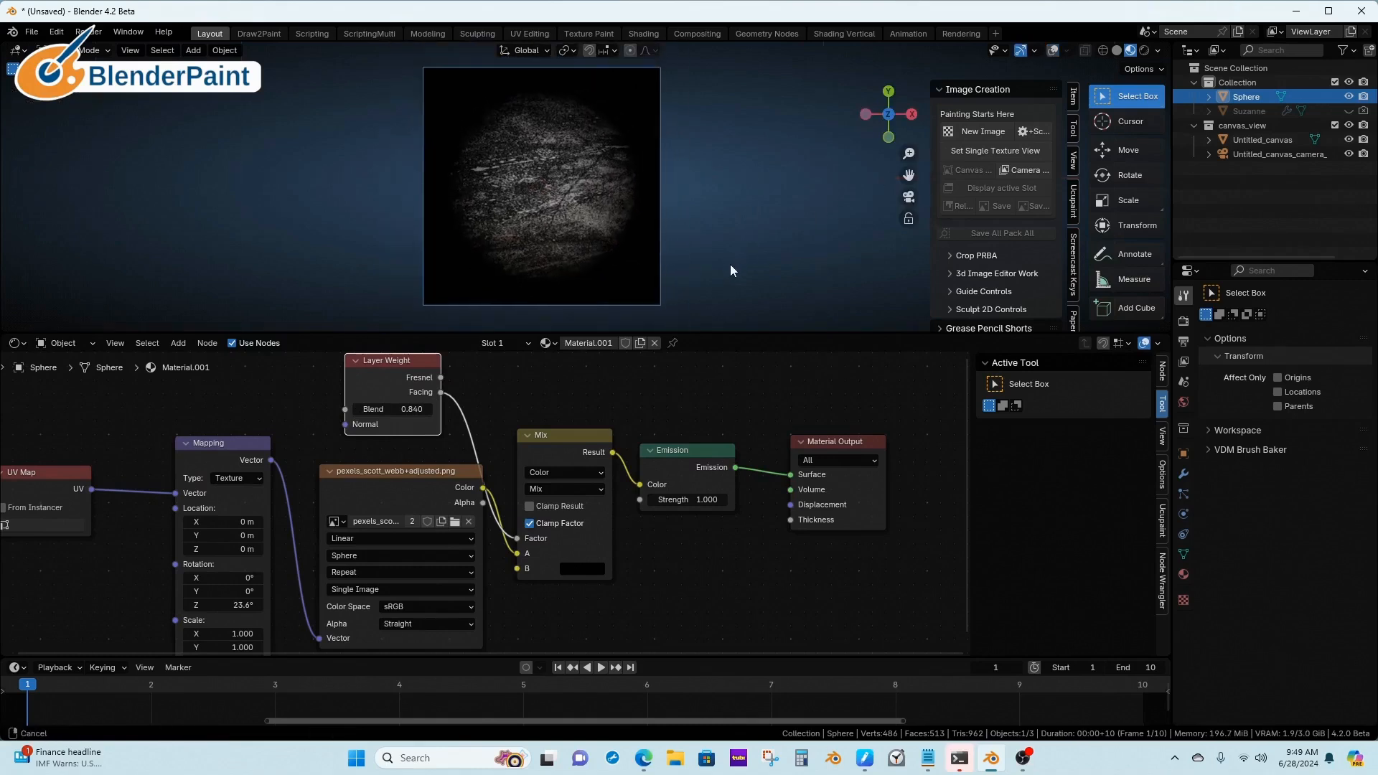
scroll(646, 441, "down", 1)
- Try Mapping rotations of about 9° in X, 0.5° in Y and 26.9° in Z, and shift the texture's X location
left_click_drag(625, 469, 676, 457, "alt")
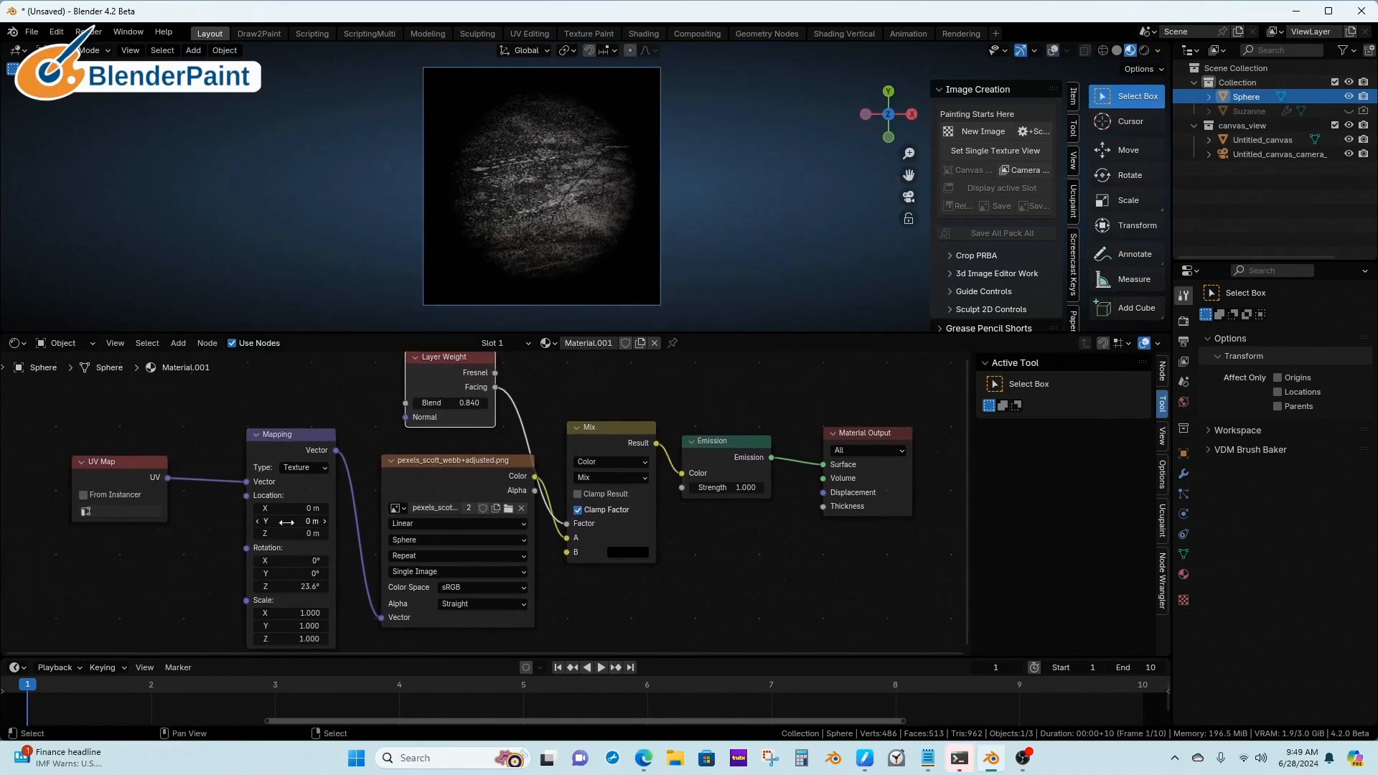
mouse_move(295, 590)
left_mouse_down()
mouse_move(314, 589)
mouse_move(311, 561)
mouse_move(374, 560)
mouse_move(290, 574)
left_mouse_up()
left_click_drag(288, 508, 352, 508)
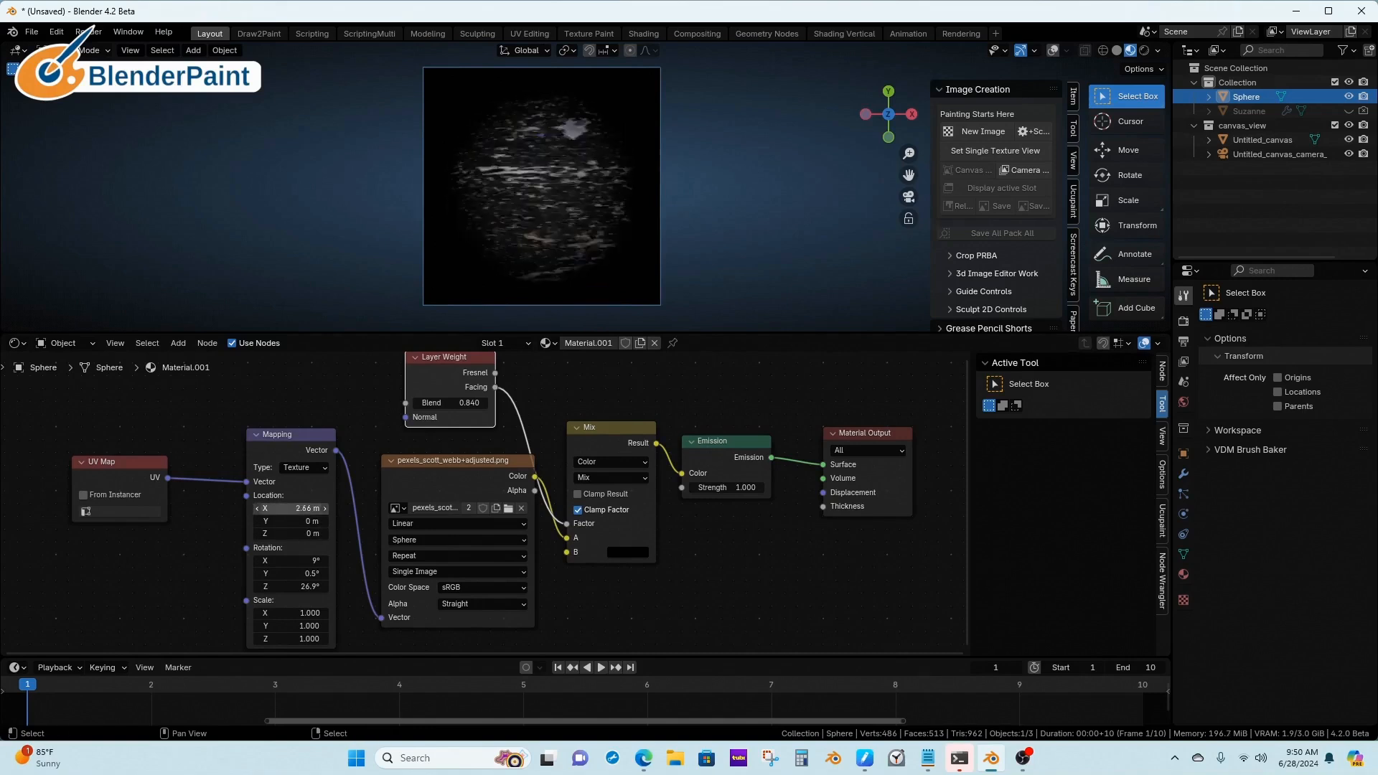
- Reset the Mapping node's X location and its X, Y and Z rotation to 0
left_click_drag(358, 652, 358, 604)
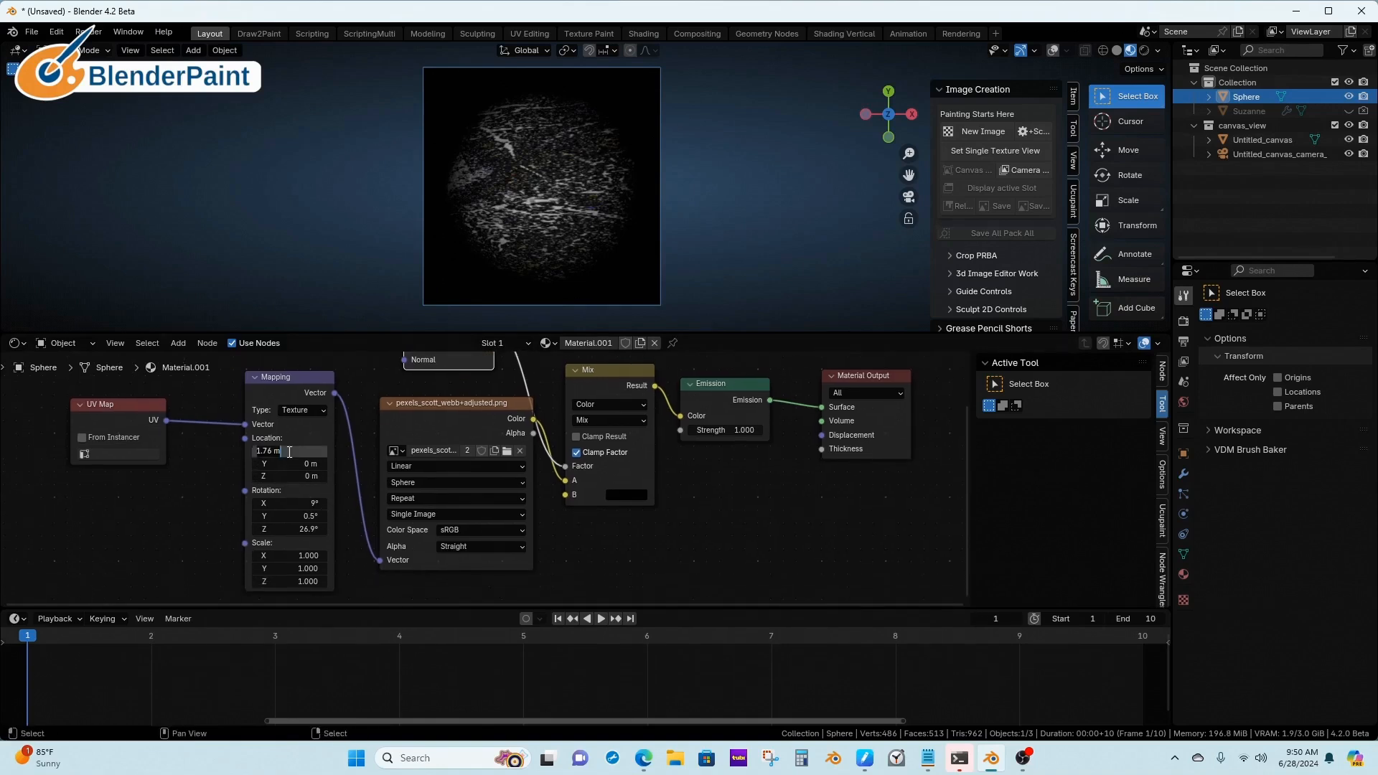
key("Tab")
key("Tab")
key("Tab")
type("0")
key("Tab")
type("0")
key("Tab")
type("0")
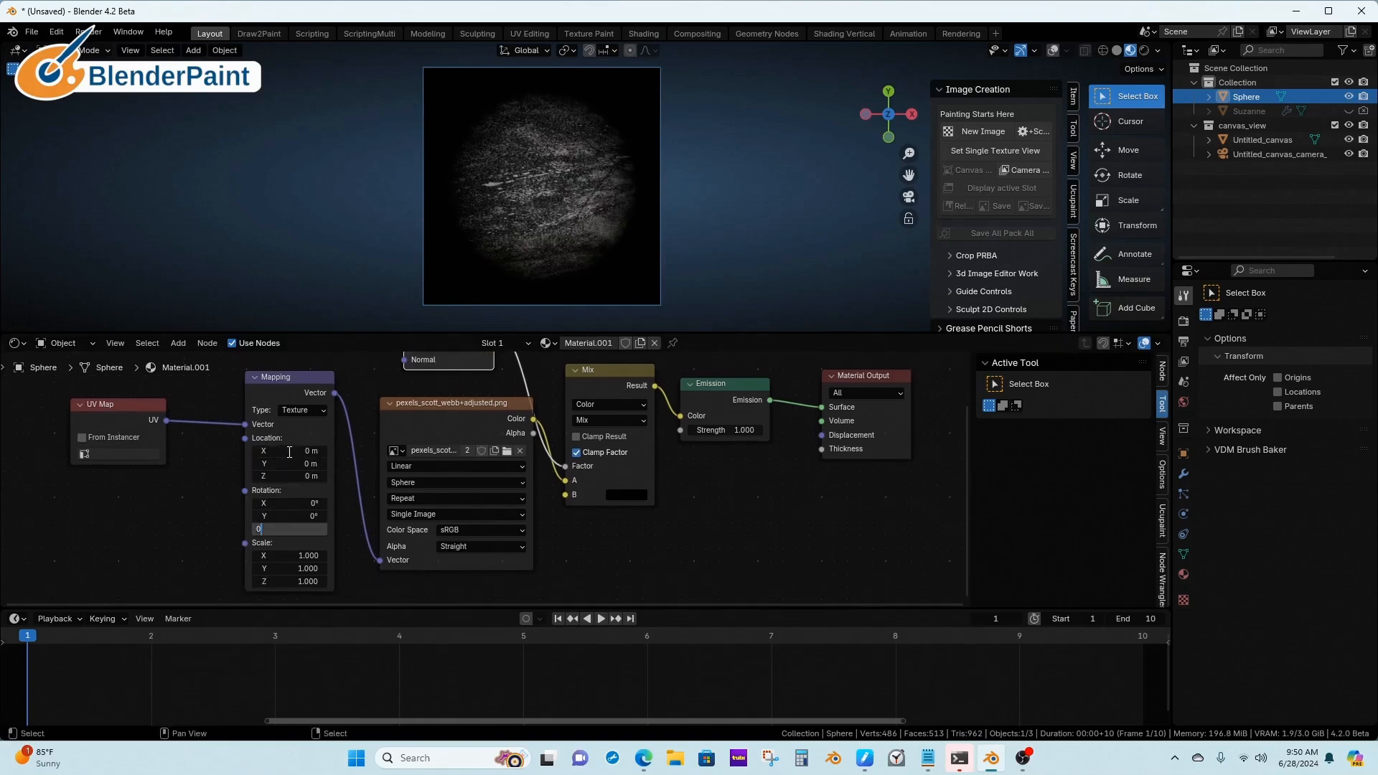
key("Tab")
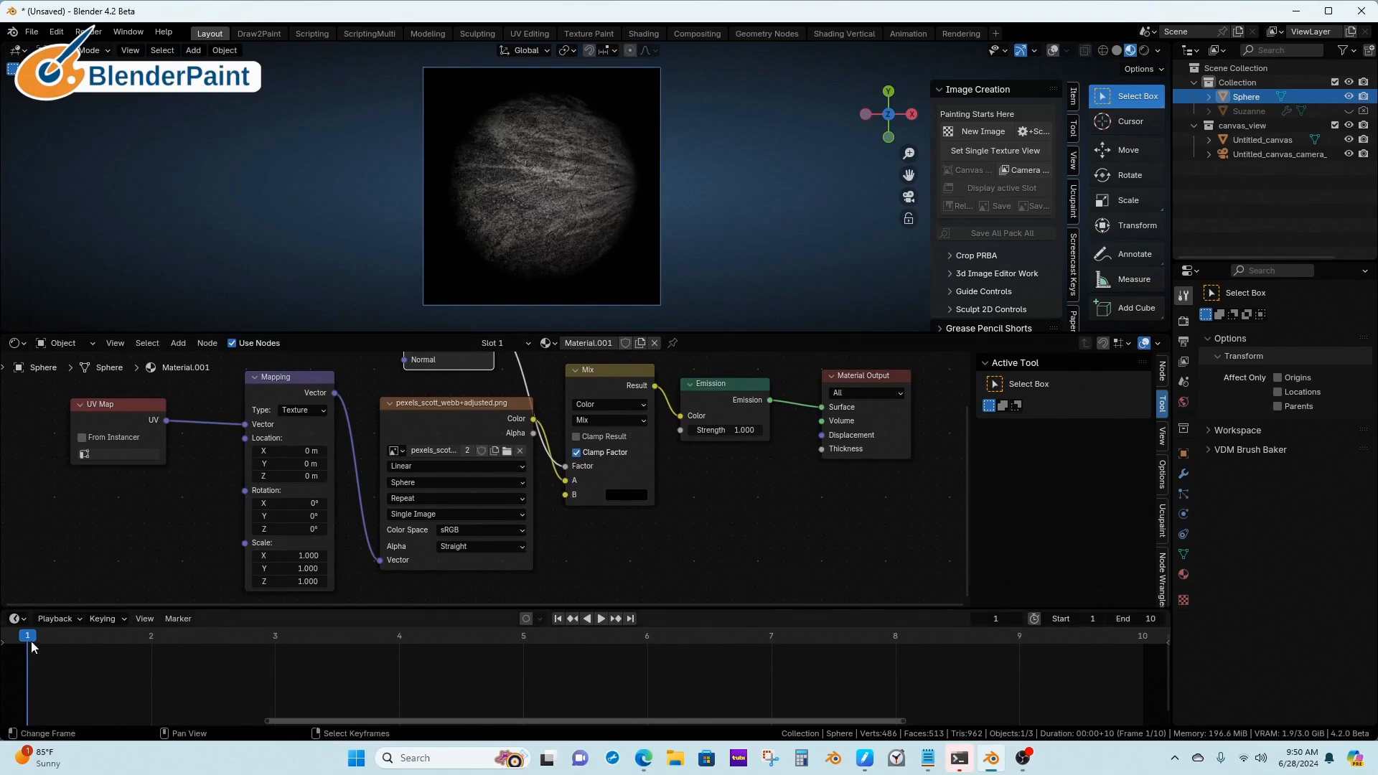
- Insert keyframes for the Mapping node's location, rotation and scale at frame 1
left_click(301, 488)
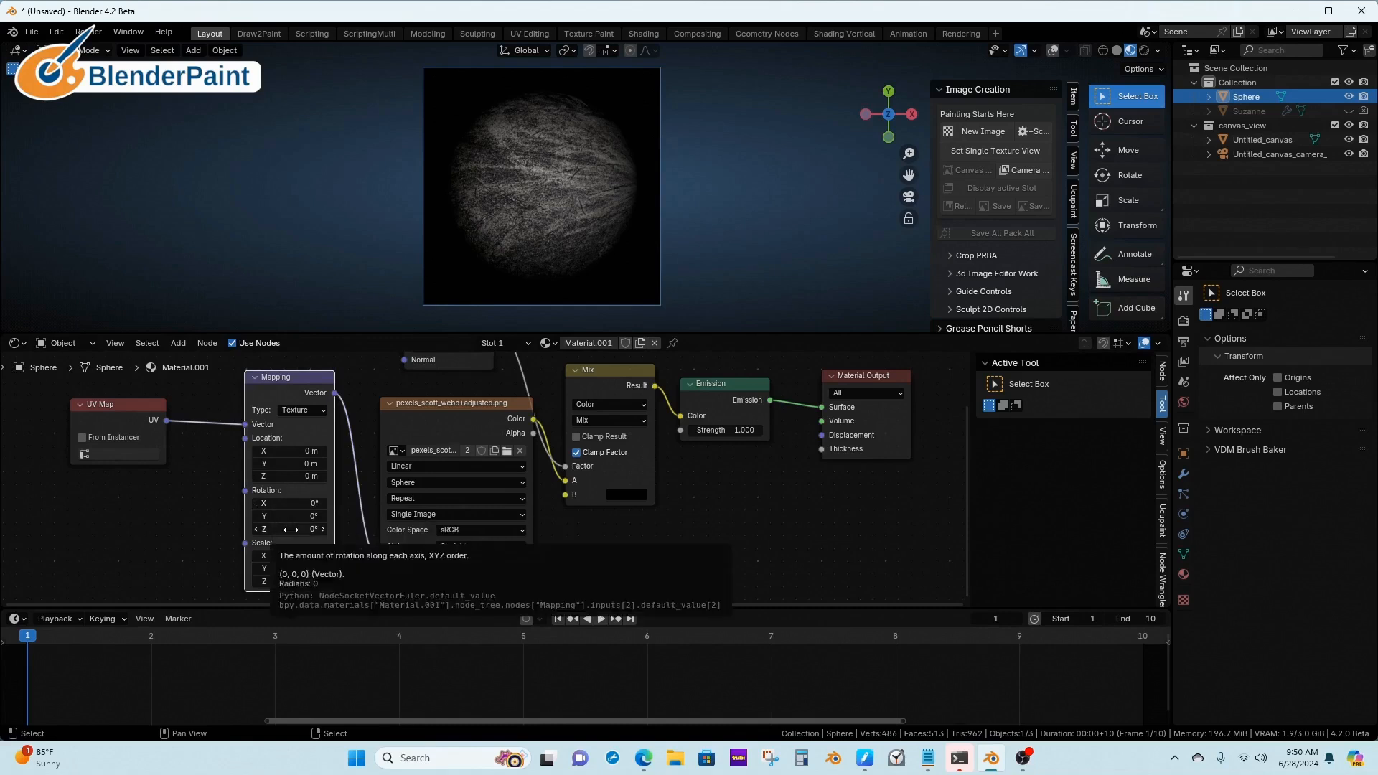
key("k")
key("i")
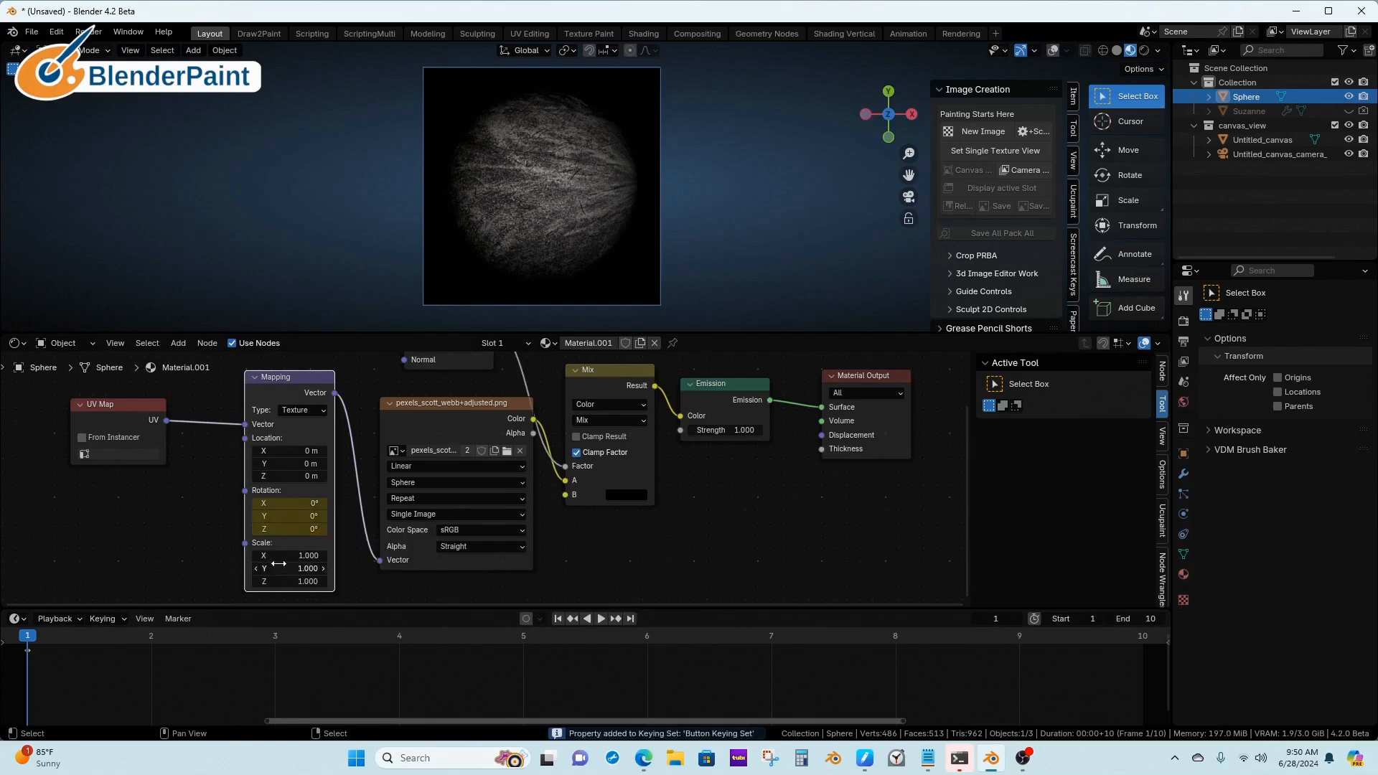
key("i")
key("i")
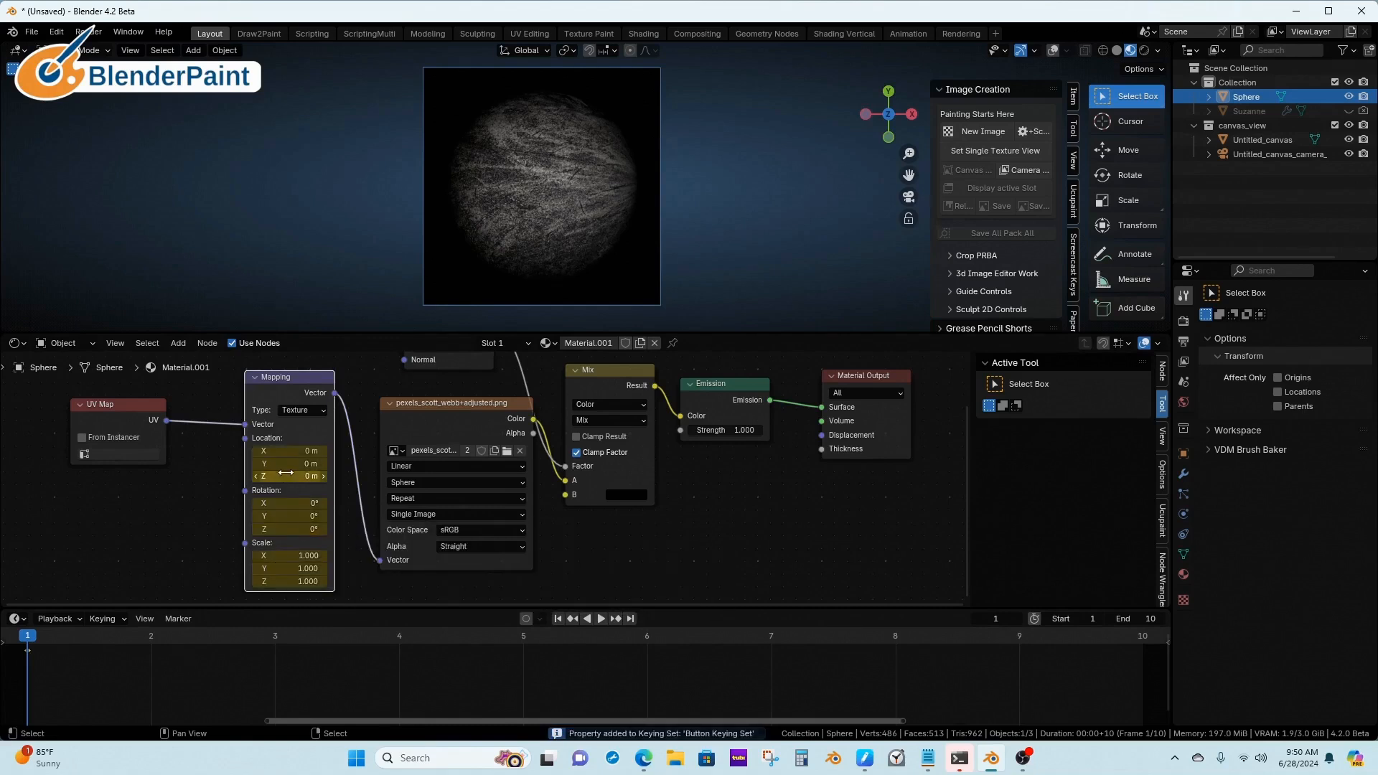
- At frame 2, set Mapping rotation to 8.2° in X and 32.9° in Z, Y location to 1.5 m, and keyframe all transforms
left_click(149, 652)
left_click_drag(287, 503, 344, 529)
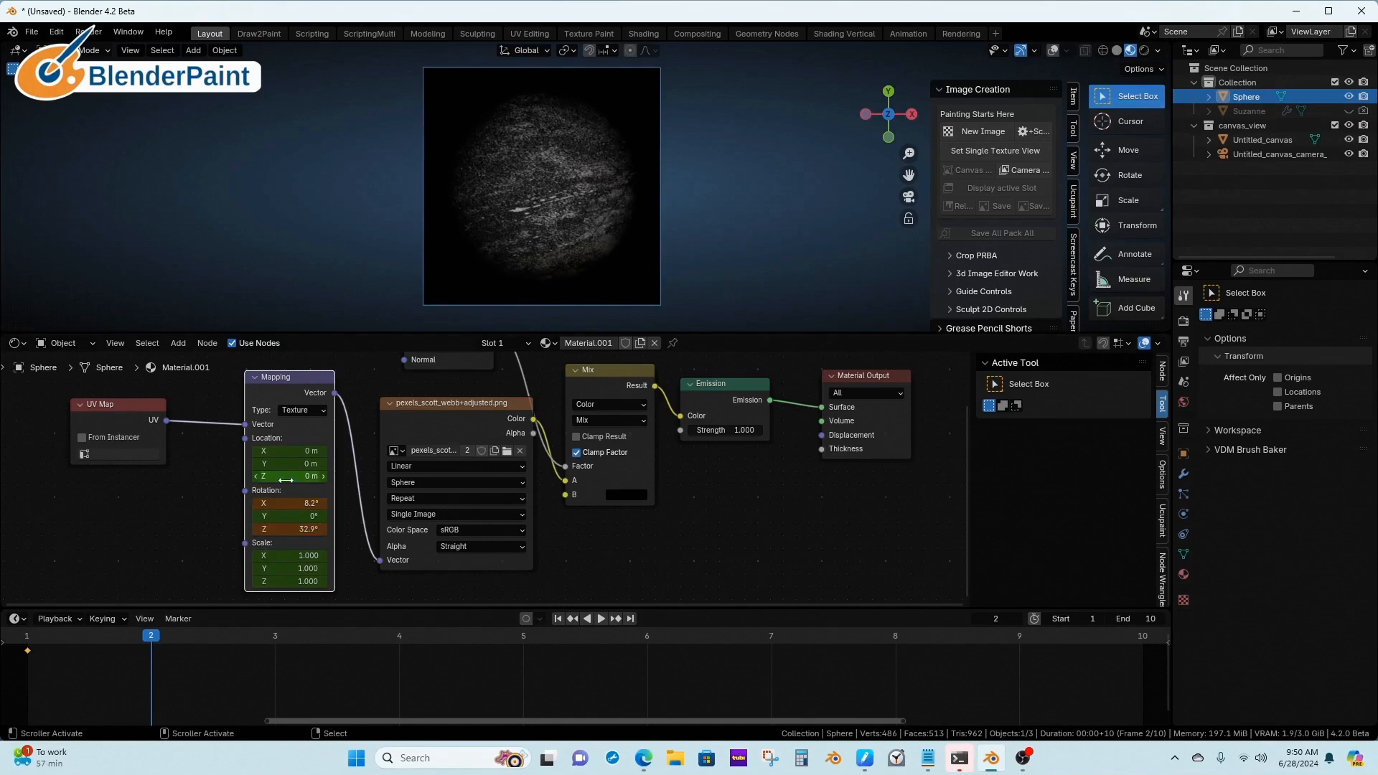
left_click_drag(287, 464, 330, 464)
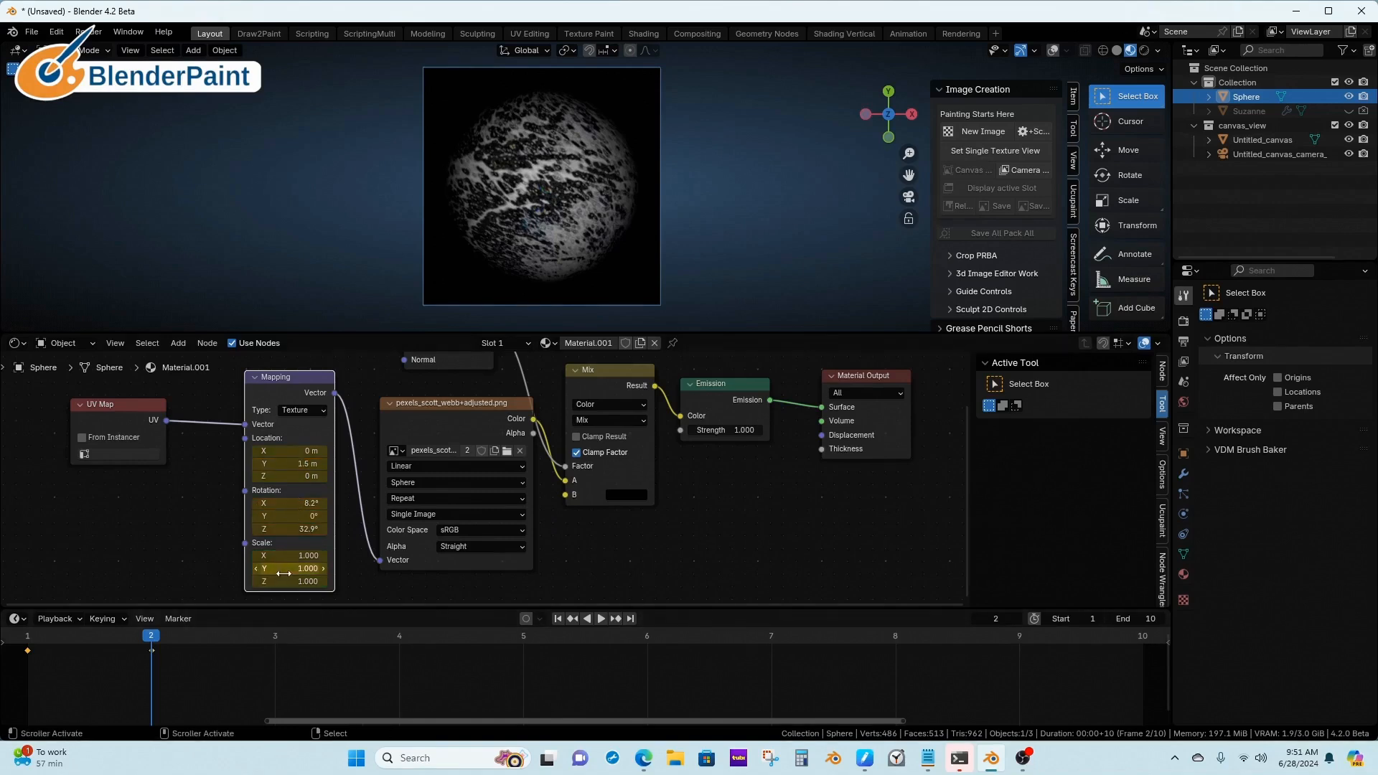
- At frame 3, set the Mapping node's scale to 3.400 on all three axes and keyframe it
left_click(278, 650)
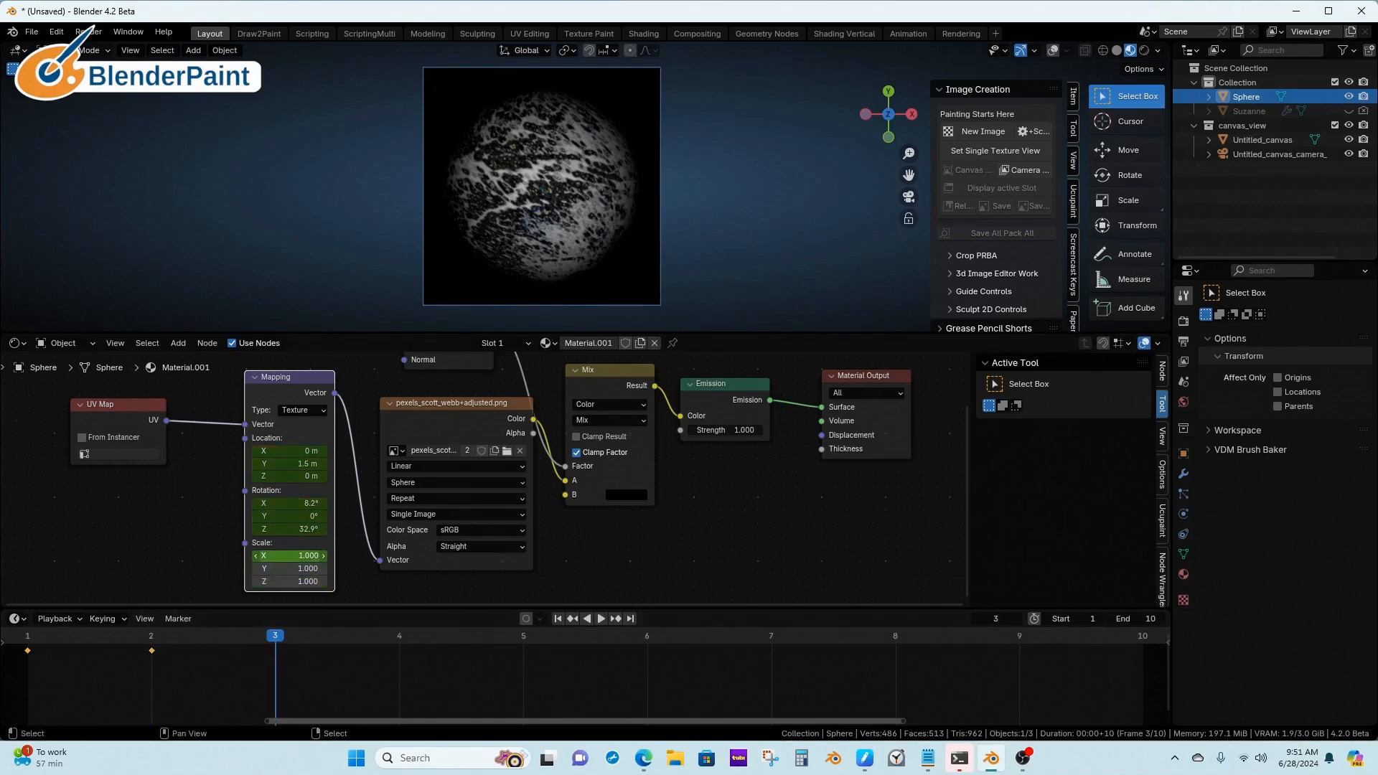
type("1.8")
key("Return")
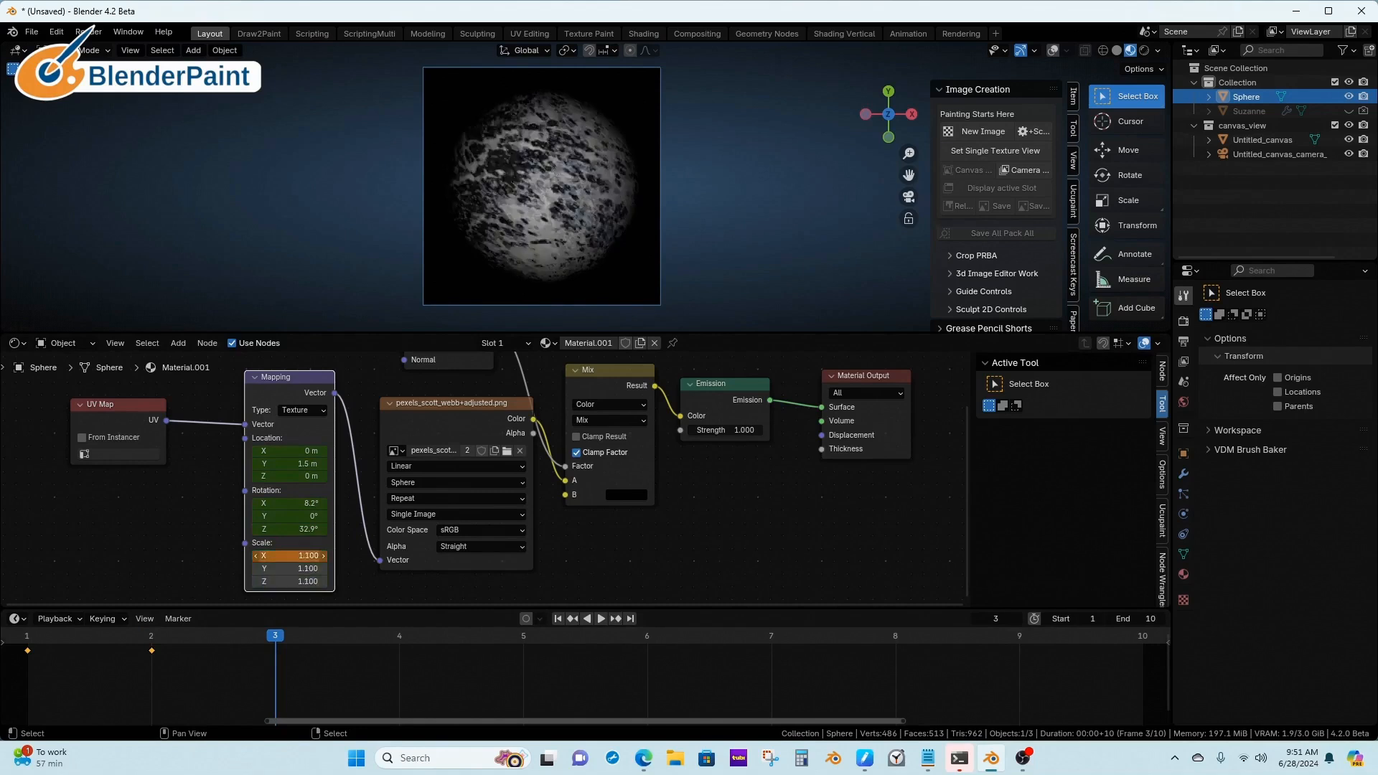
mouse_move(289, 556)
left_mouse_down()
mouse_move(308, 557)
mouse_move(290, 583)
left_mouse_up()
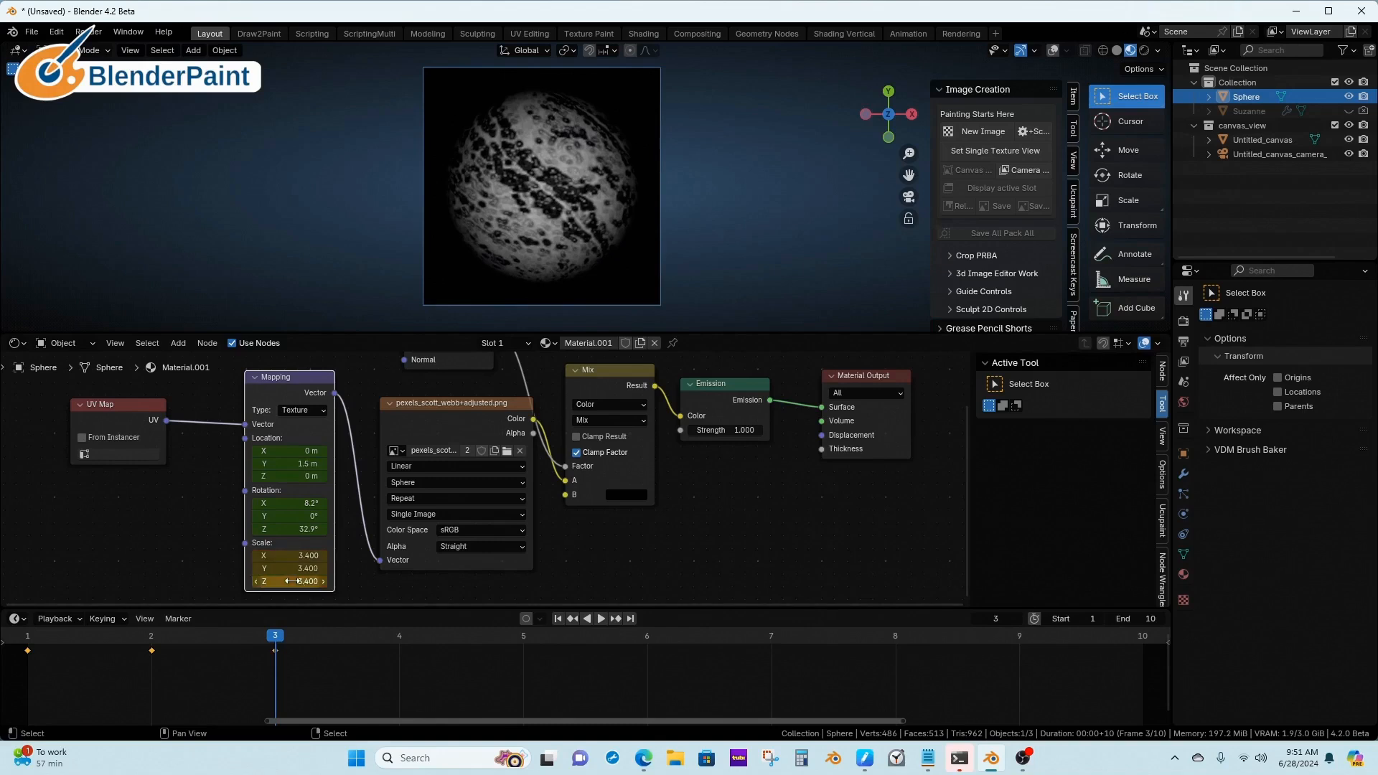
- At frame 3, keyframe the Mapping node with a Z rotation of -7.2° and a Y location of 0
left_click_drag(294, 529, 58, 529)
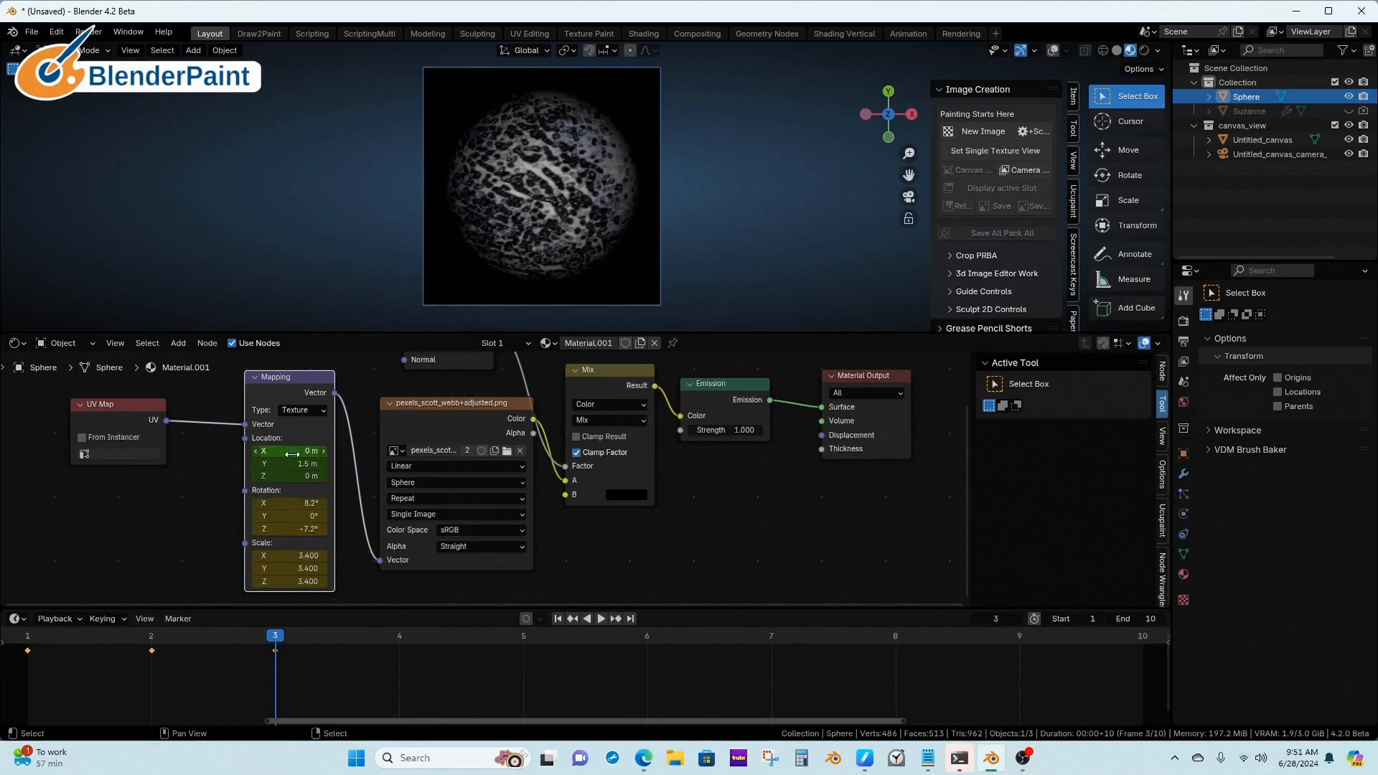
left_click_drag(287, 463, 215, 464)
type("0")
key("Return")
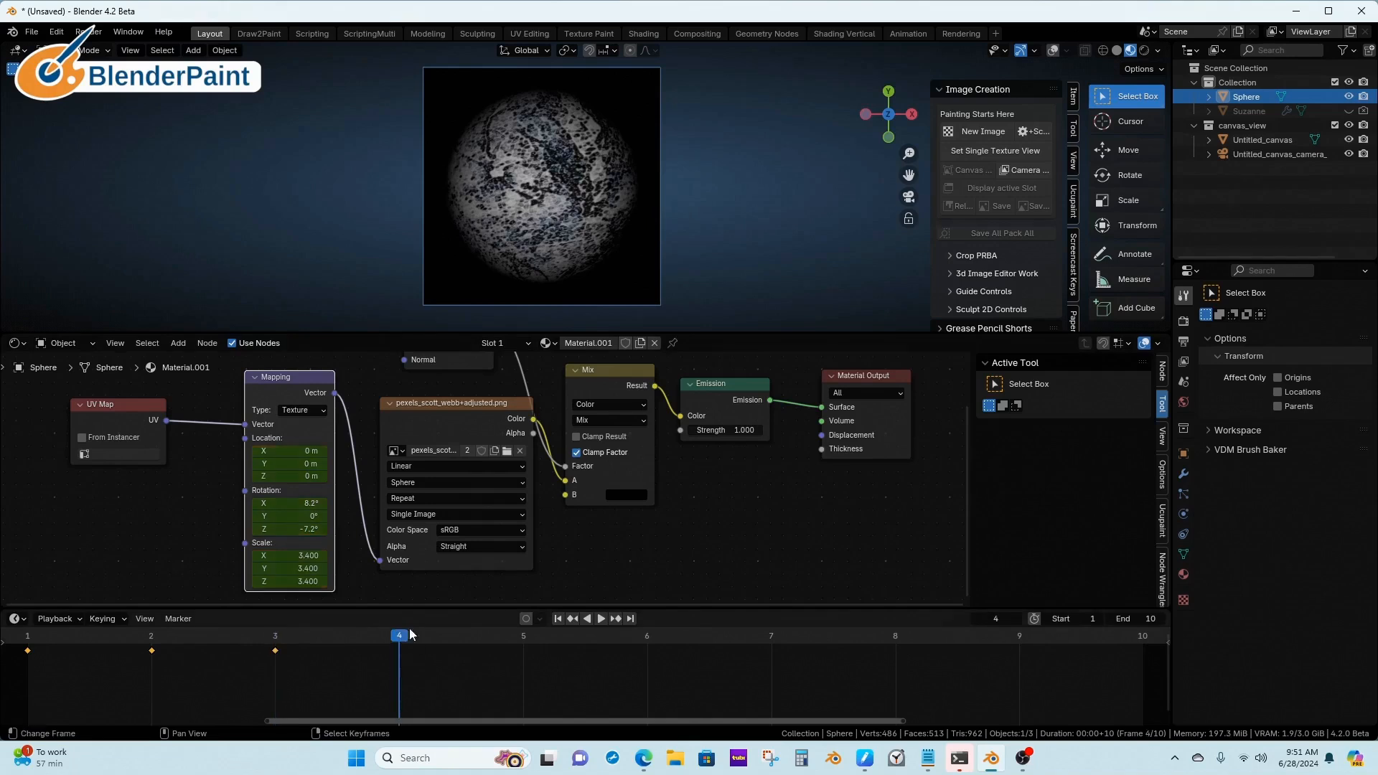
- At frame 4, set the Mapping node's Z rotation to -27.3° and X scale to 7.700, and keyframe its transforms
left_click_drag(293, 529, 293, 529)
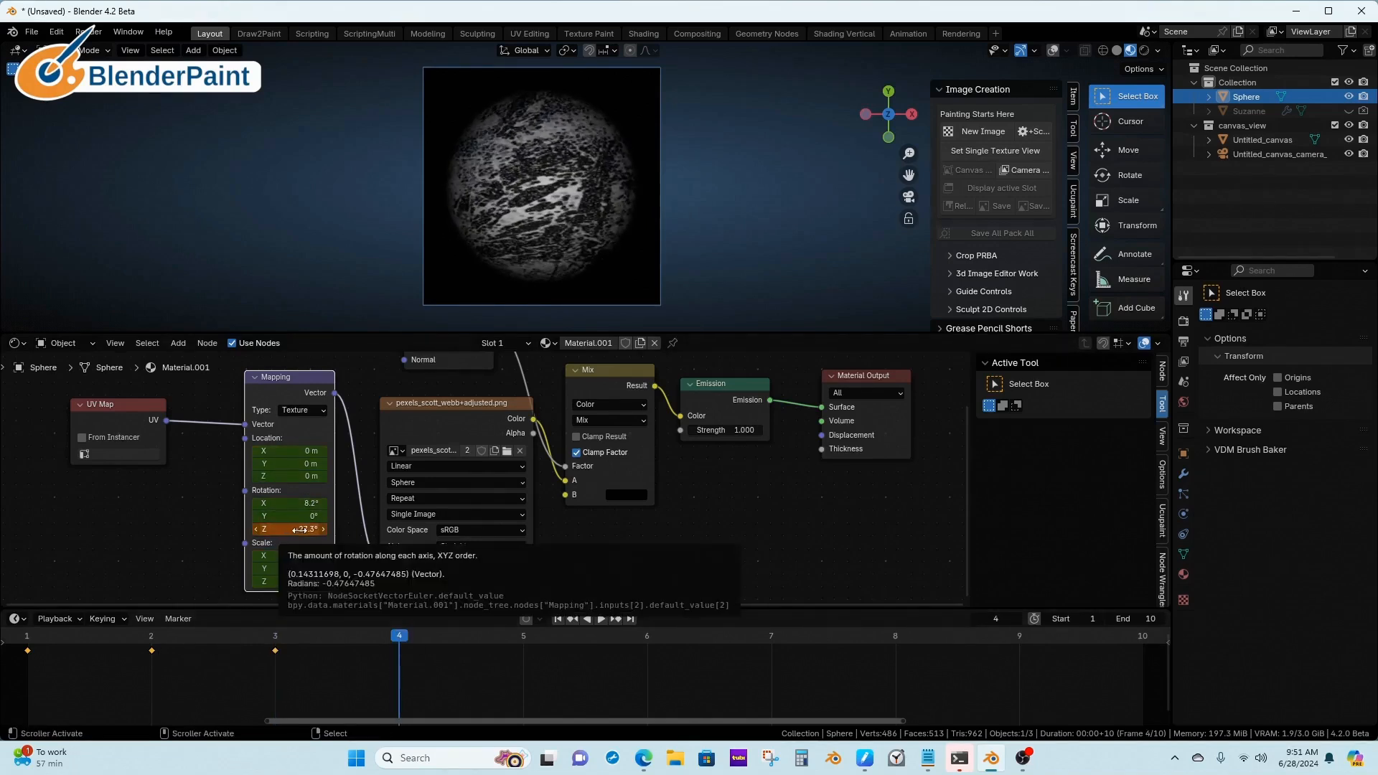
key("i")
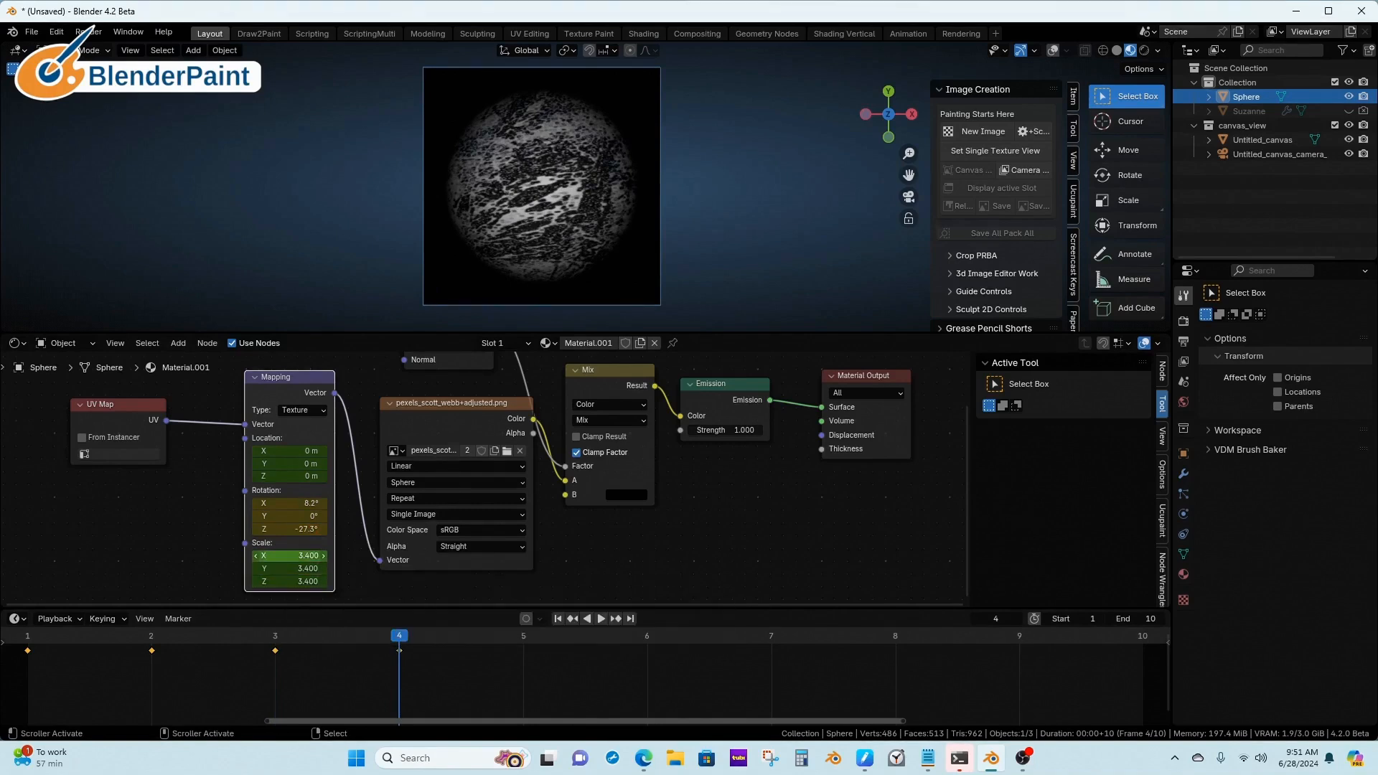
left_click_drag(291, 555, 290, 556)
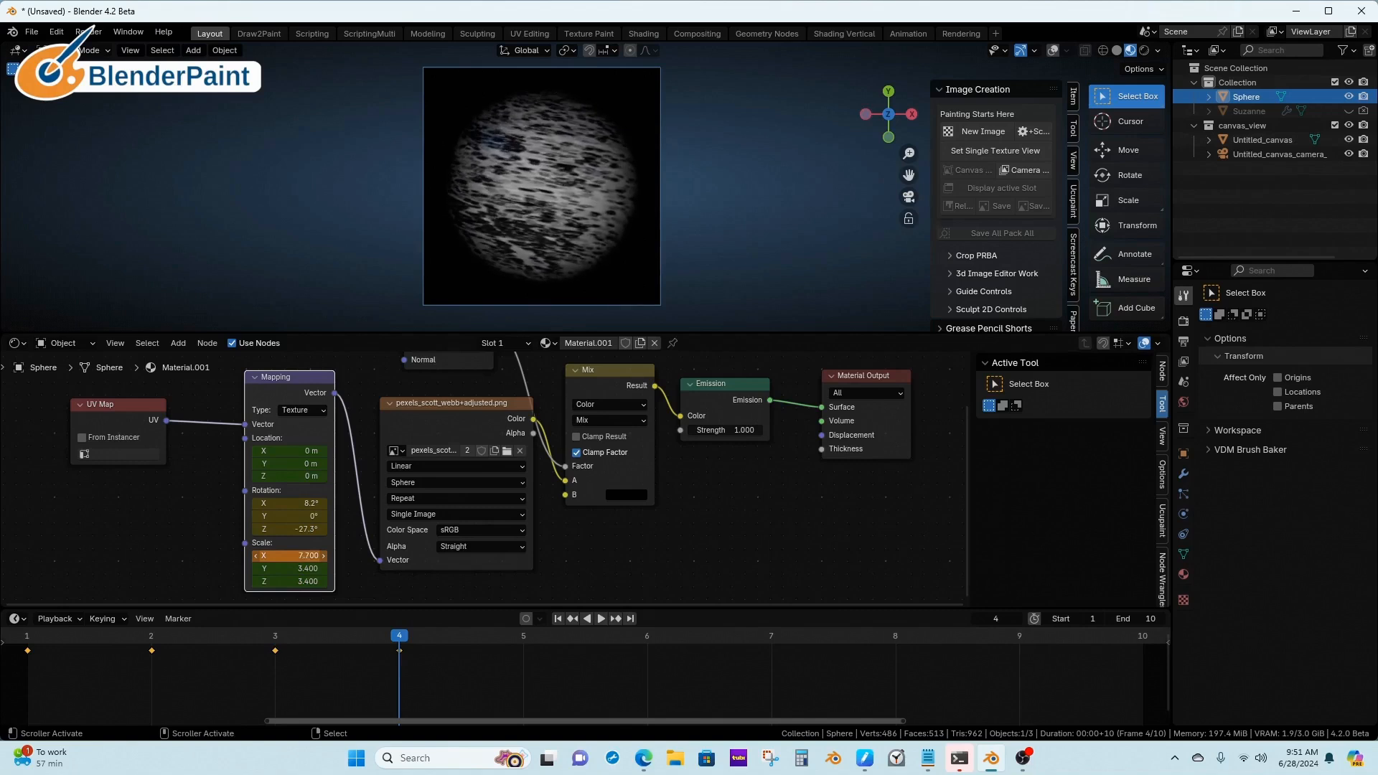
key("i")
- At frame 5, set the Mapping node's scale to 3.000 on all three axes
left_click(520, 664)
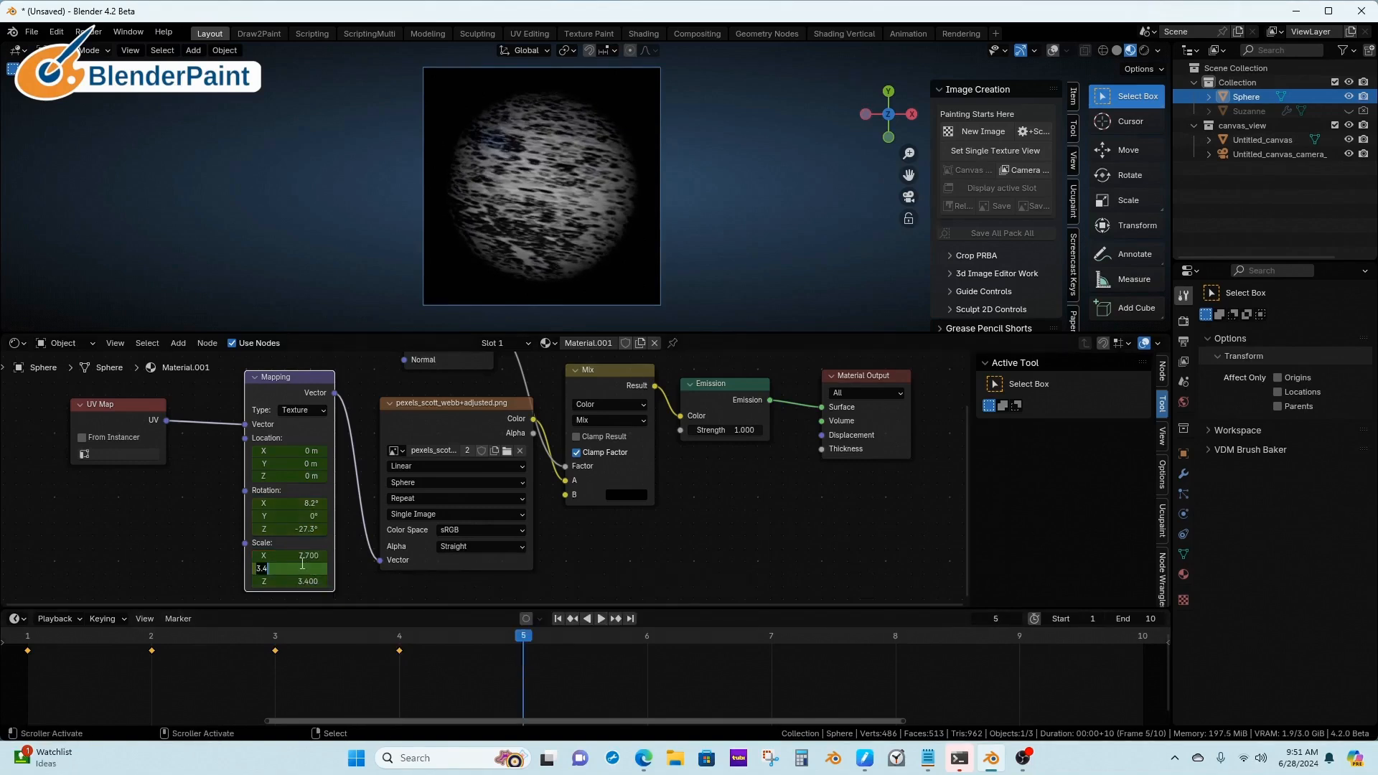
key("shift+Tab")
type("3")
key("Tab")
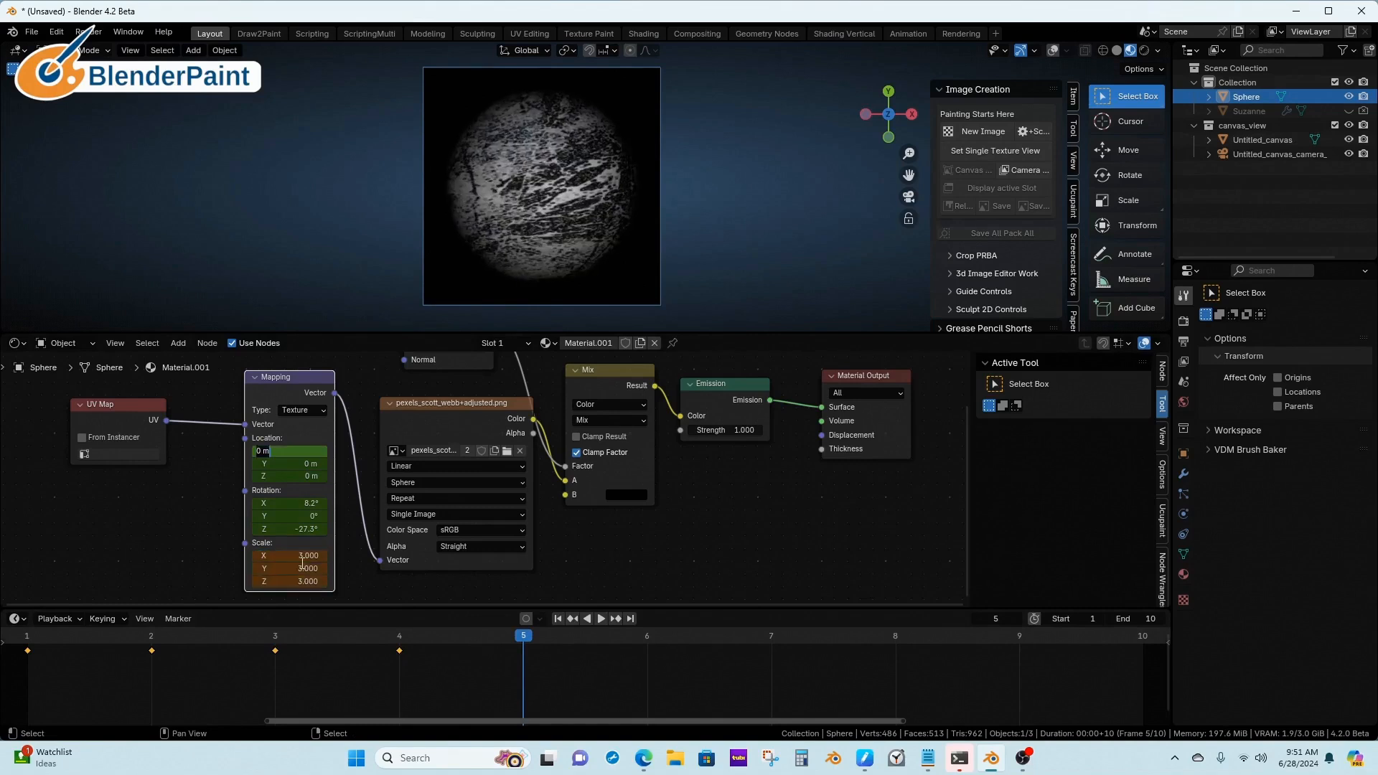
- Set the Mapping rotation to 0° in X and 15° in Y and Z, and keyframe all transforms at frame 5
key("Tab")
key("Tab")
key("Tab")
type("0")
key("Tab")
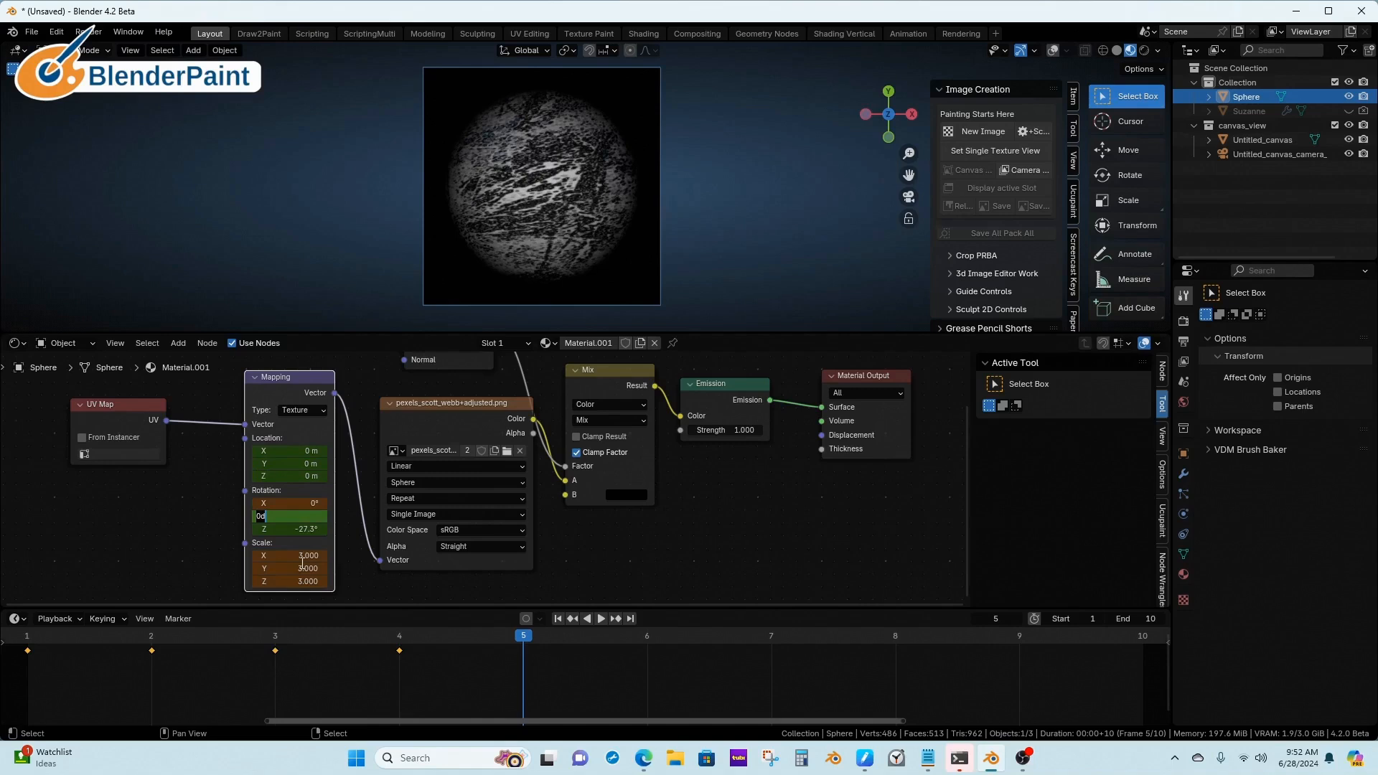
type("15")
key("Tab")
type("15")
key("Tab")
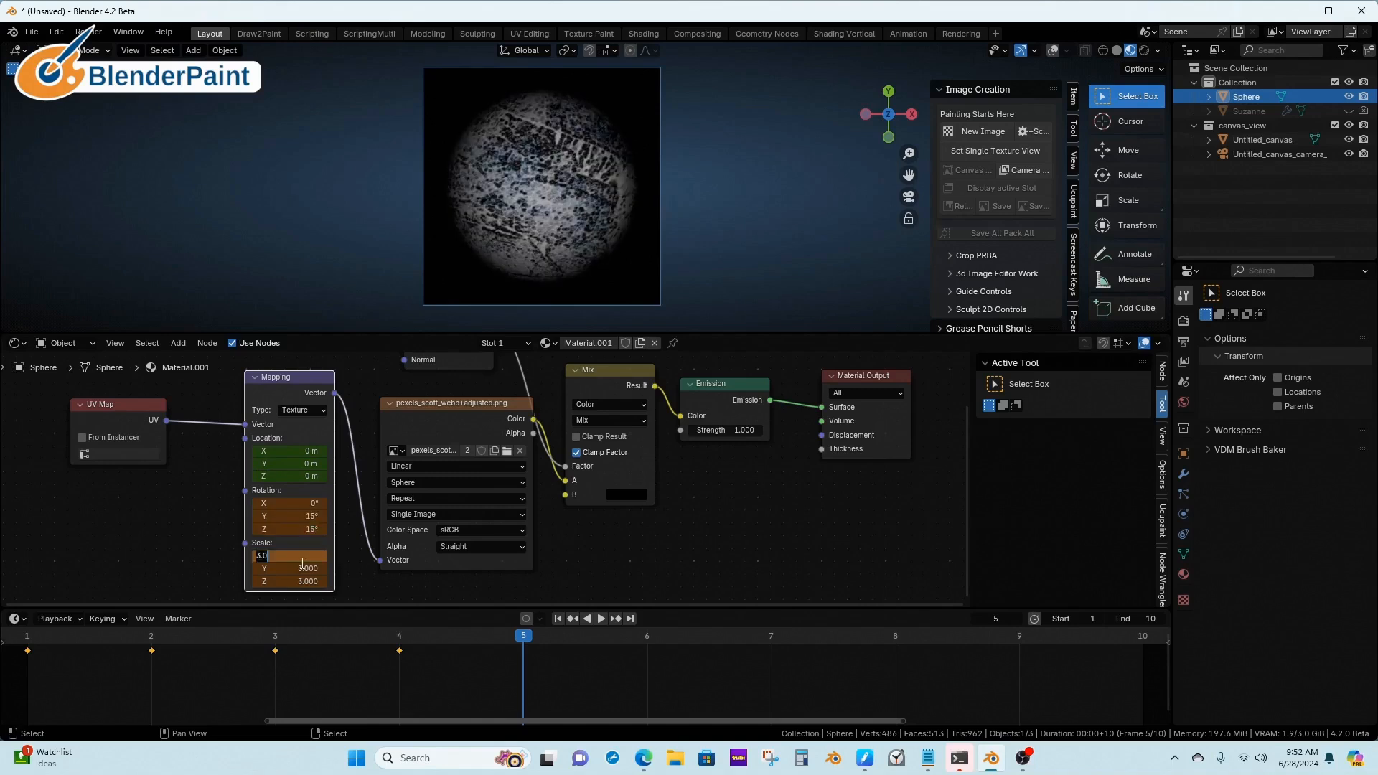
key("Return")
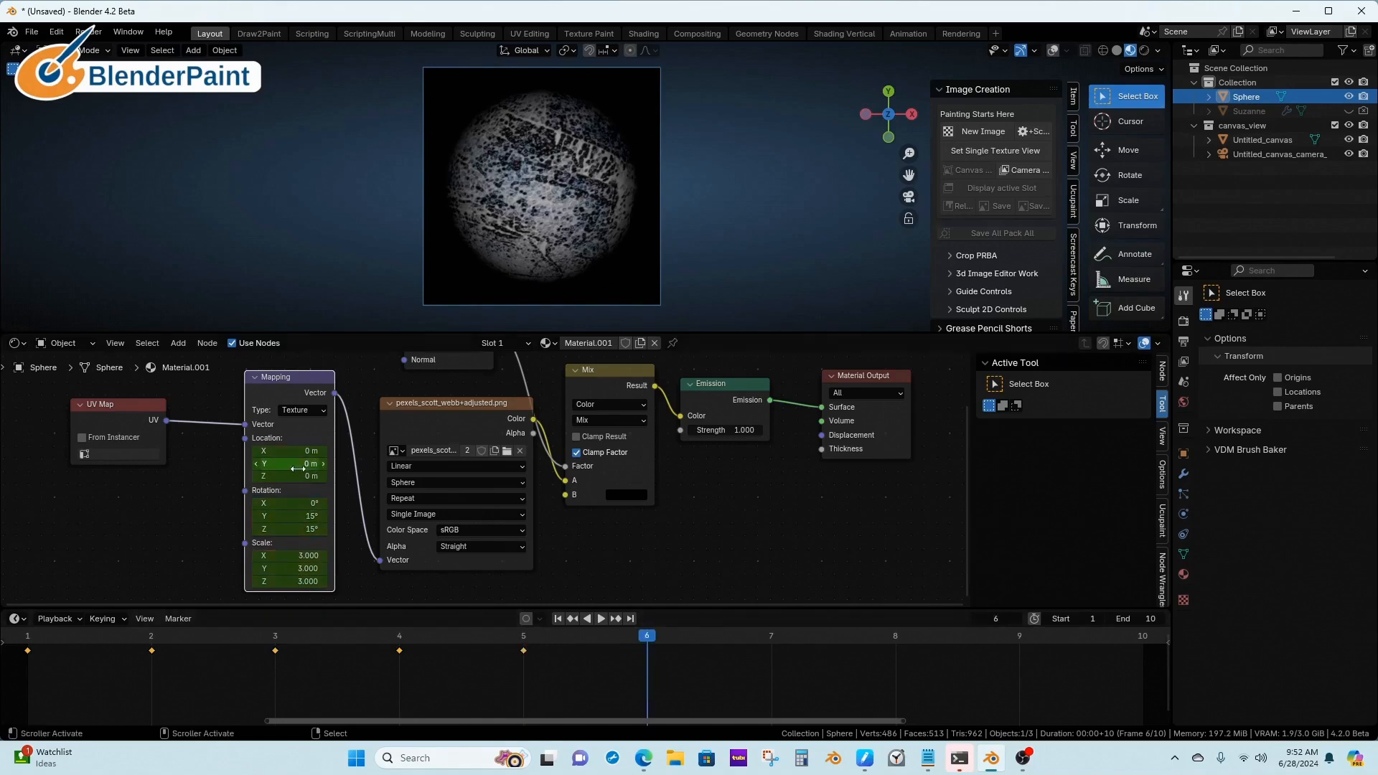
- At frame 6, keyframe the Mapping node with Y location 2.2 m, Y rotation 31.8°, X scale 3.900 and Y scale 2.800
left_click_drag(292, 459, 343, 459)
key("i")
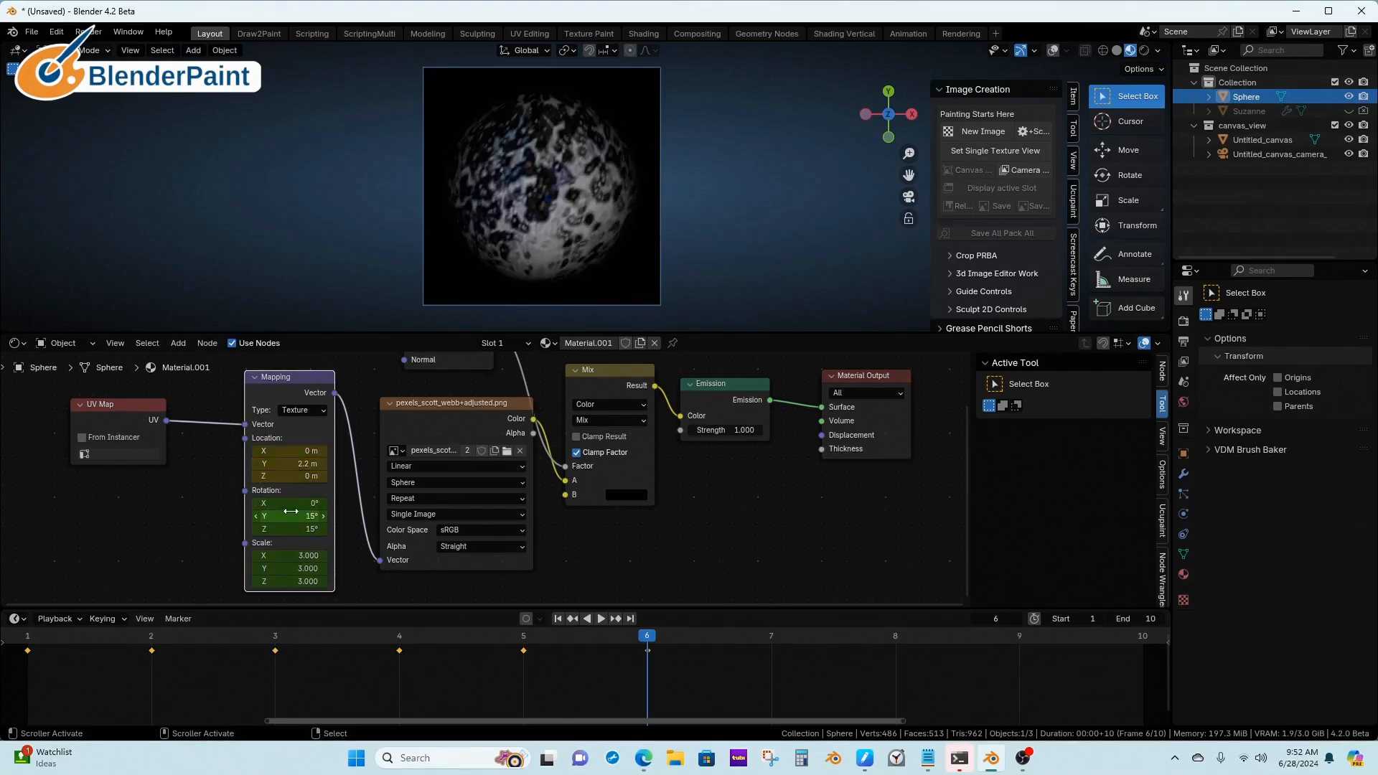
mouse_move(291, 516)
left_mouse_down()
mouse_move(323, 516)
mouse_move(291, 517)
mouse_move(309, 557)
mouse_move(323, 557)
mouse_move(288, 569)
left_mouse_up()
key("i")
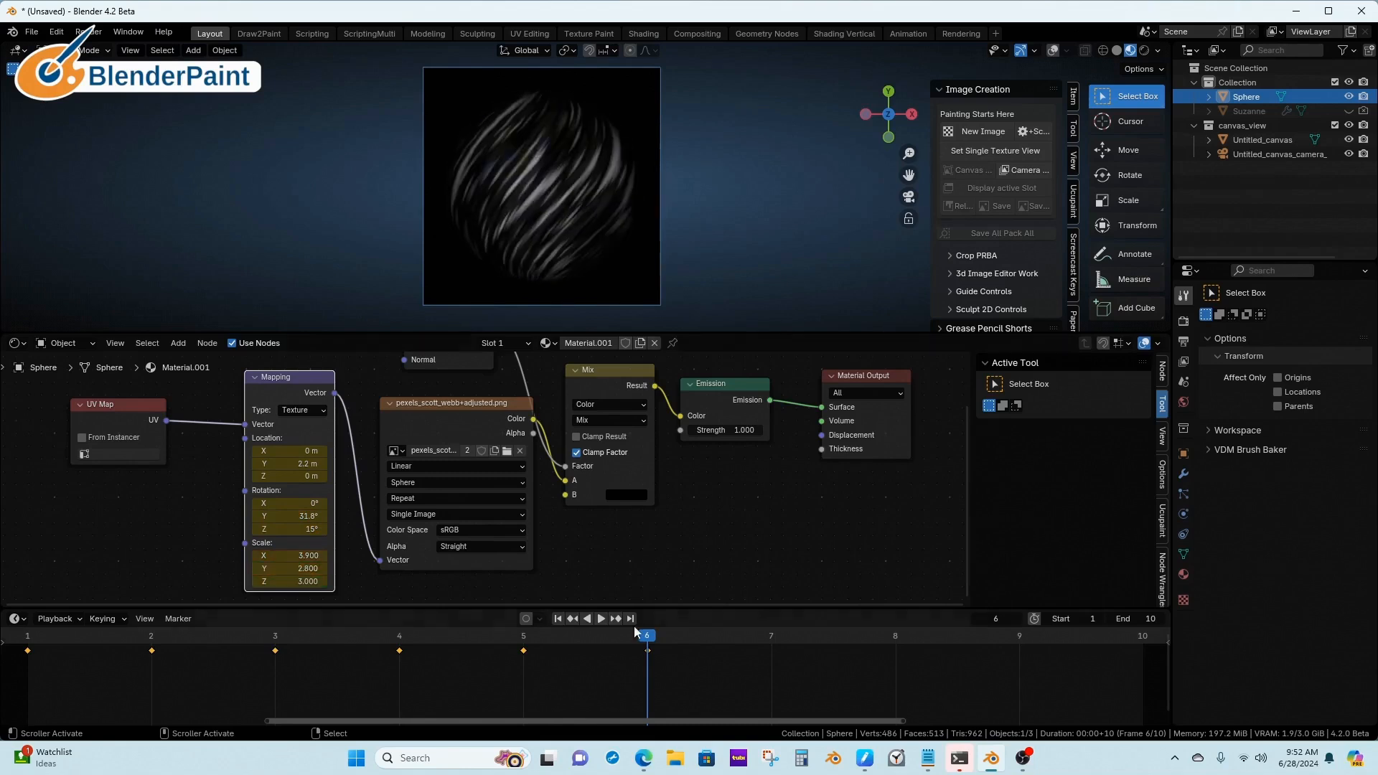
- At frame 7, reset the Mapping node's Y location and its Y and Z rotation to 0
left_click(769, 665)
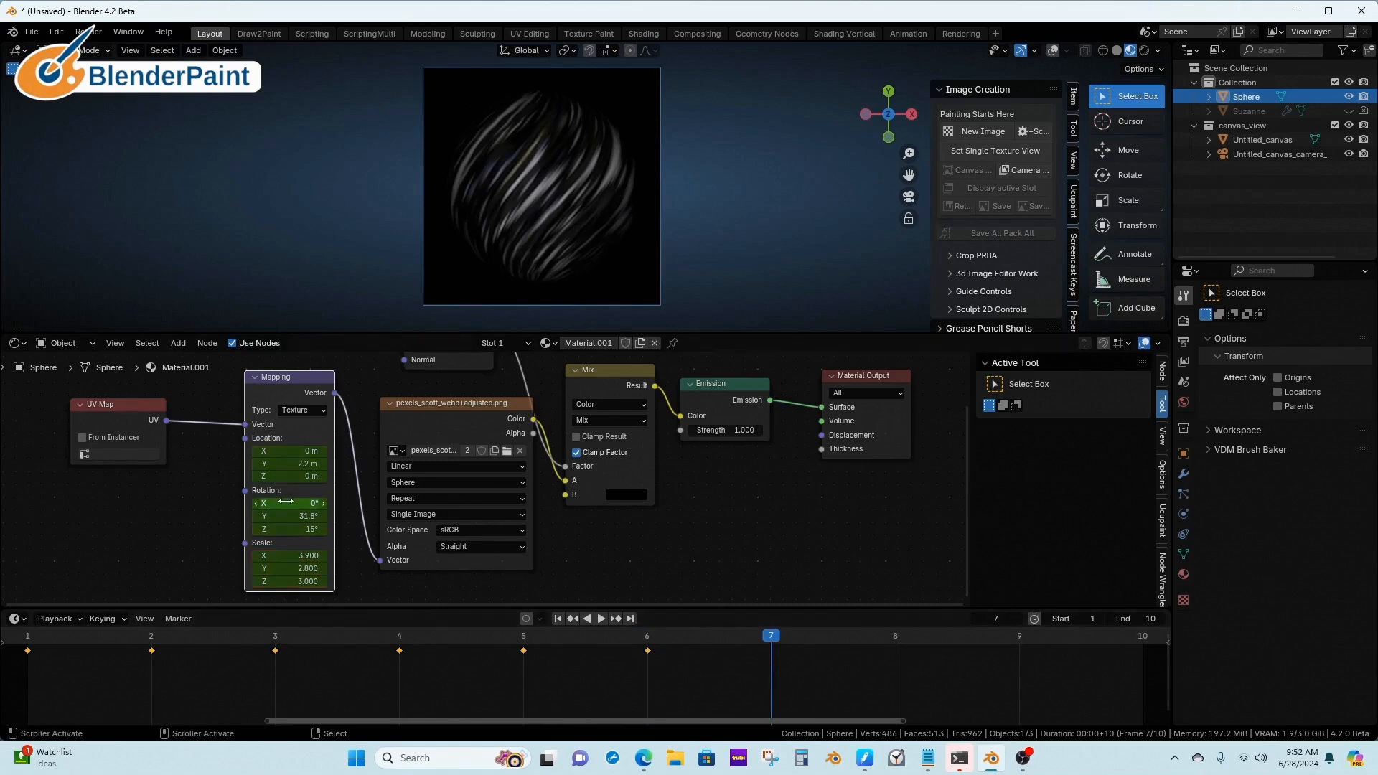
type("0d")
key("Return")
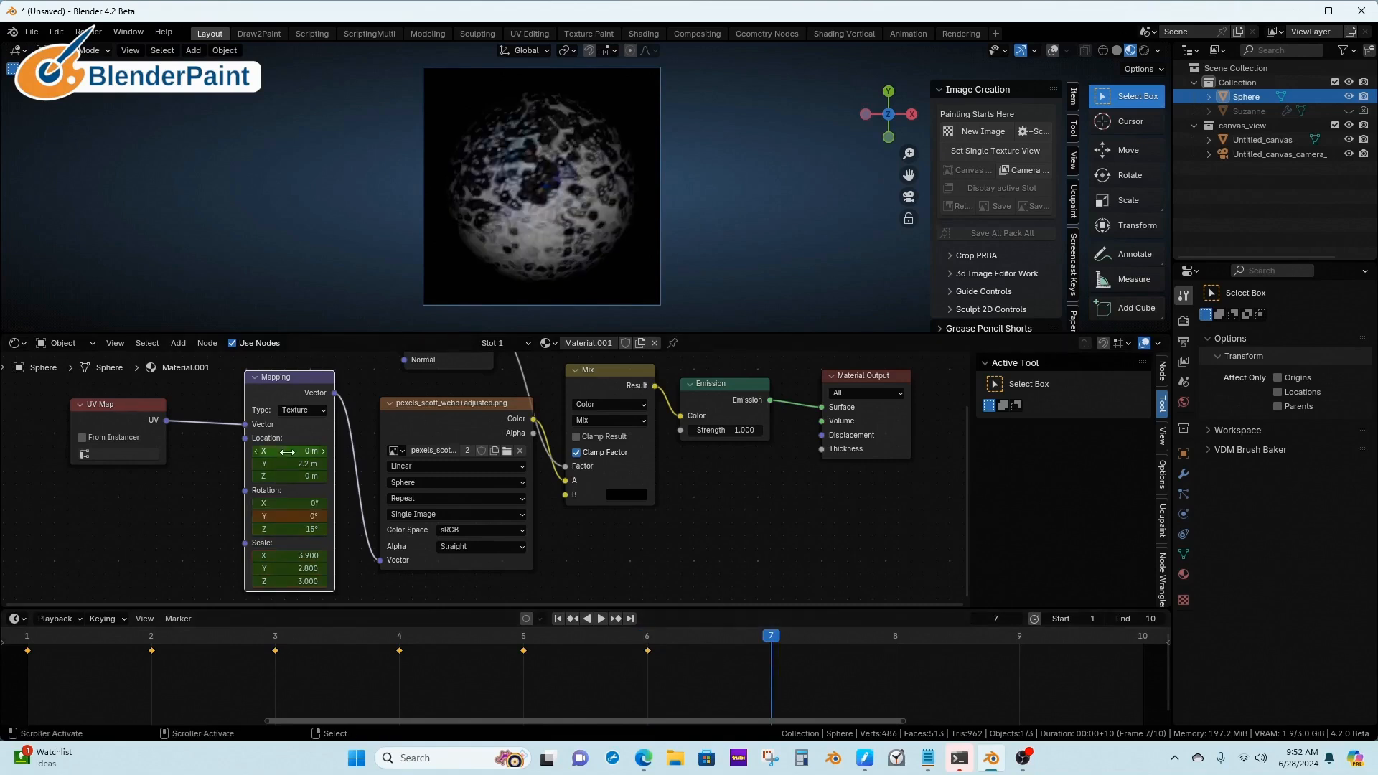
left_click(287, 452)
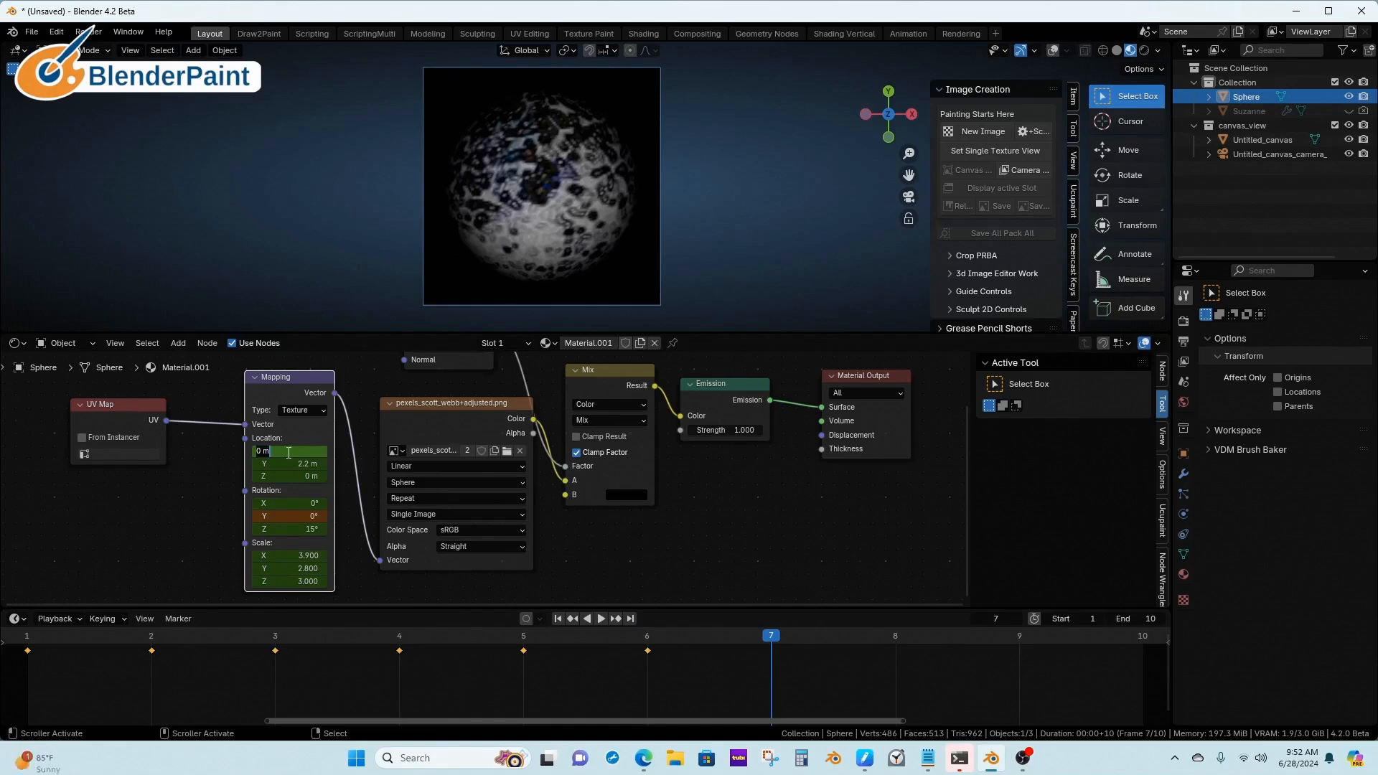
key("Tab")
type("0")
key("Tab")
key("Tab")
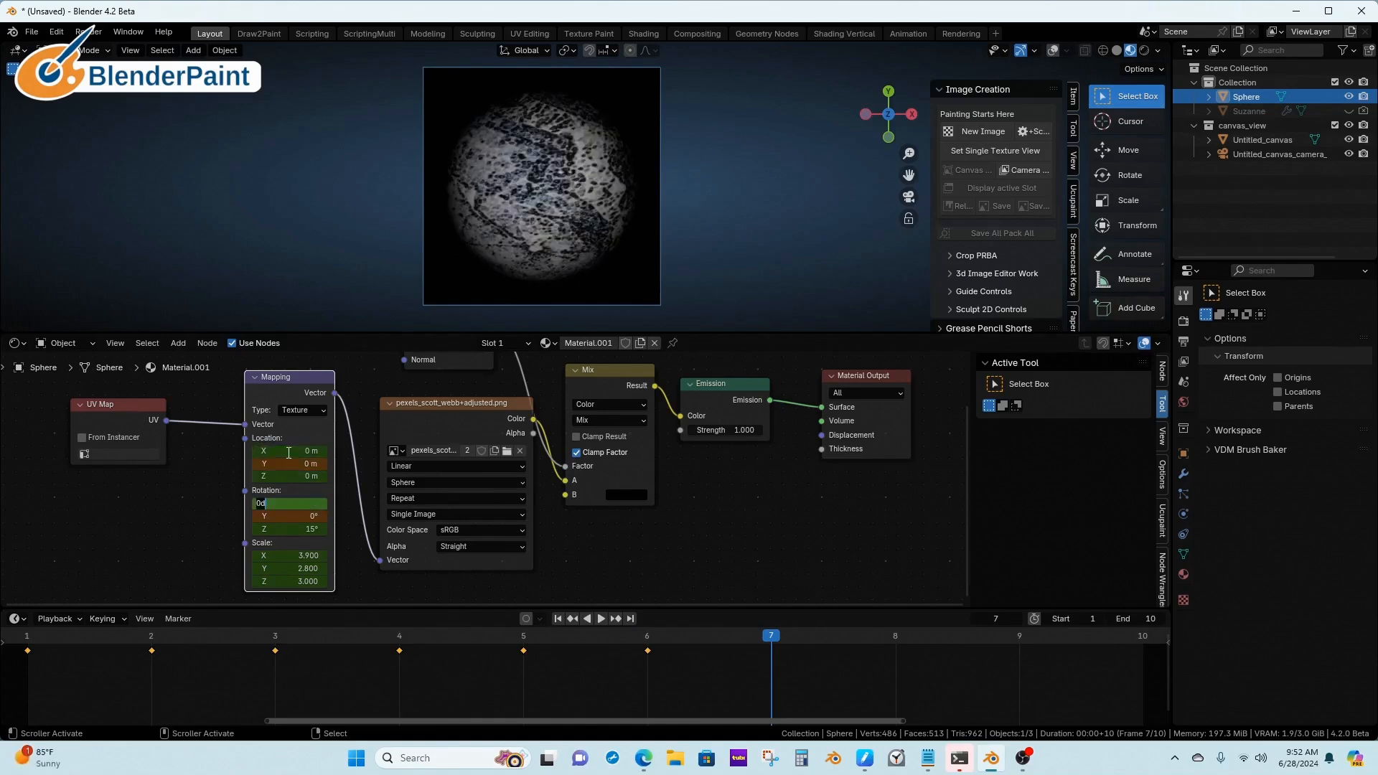
key("Tab")
key("Tab")
type("0")
key("Tab")
- Set the Mapping scale to 1.200 on all axes and Z rotation to 12.5°, and keyframe all transforms at frame 7
type("1.")
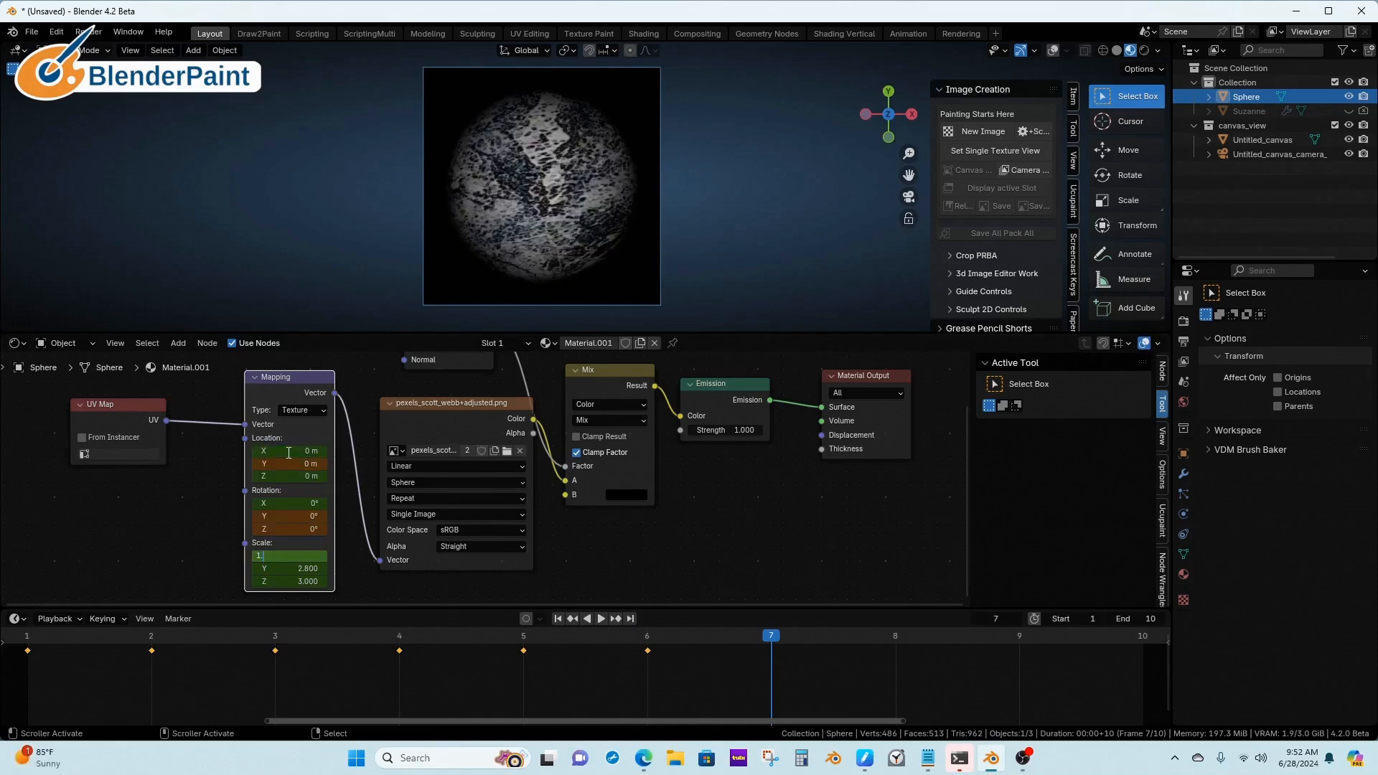
type("2")
key("Tab")
type("1.2")
key("Tab")
key("Return")
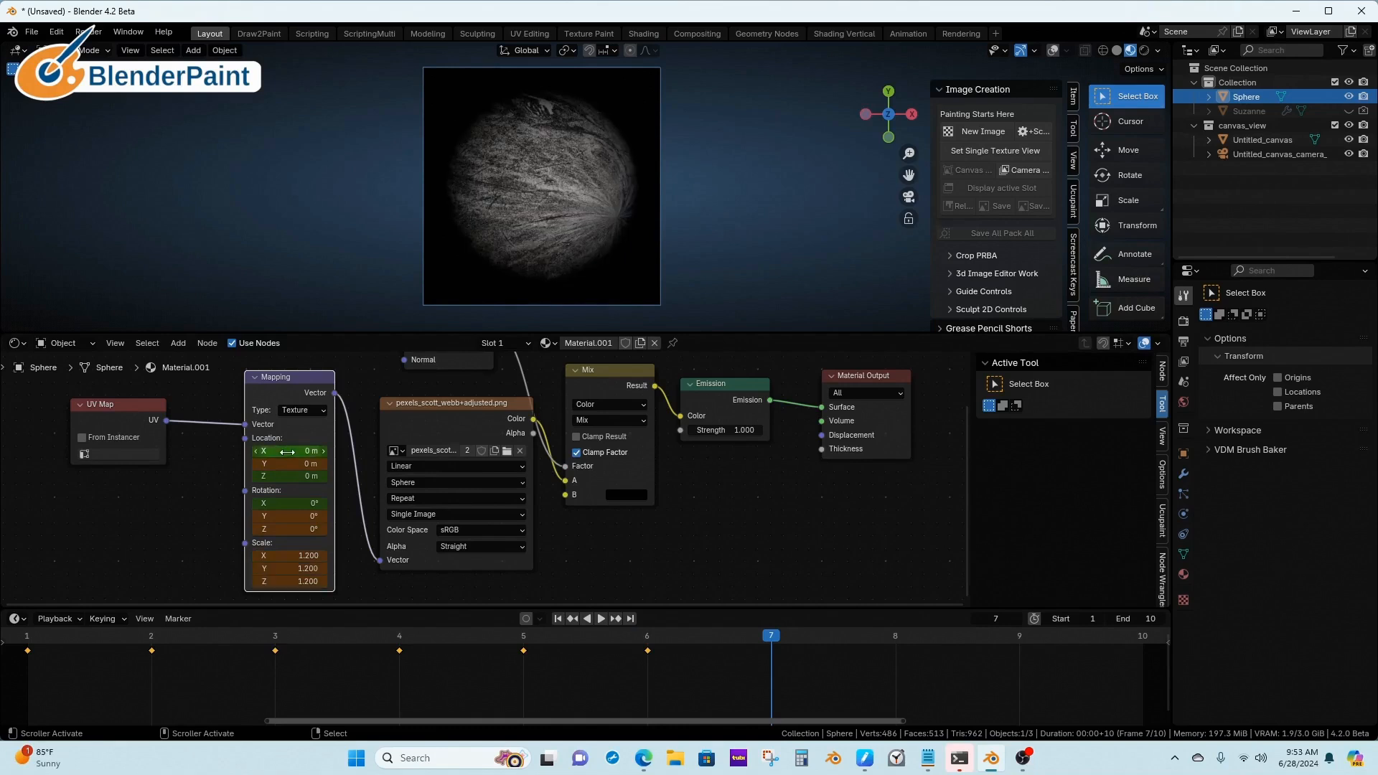
left_click_drag(290, 529, 332, 529)
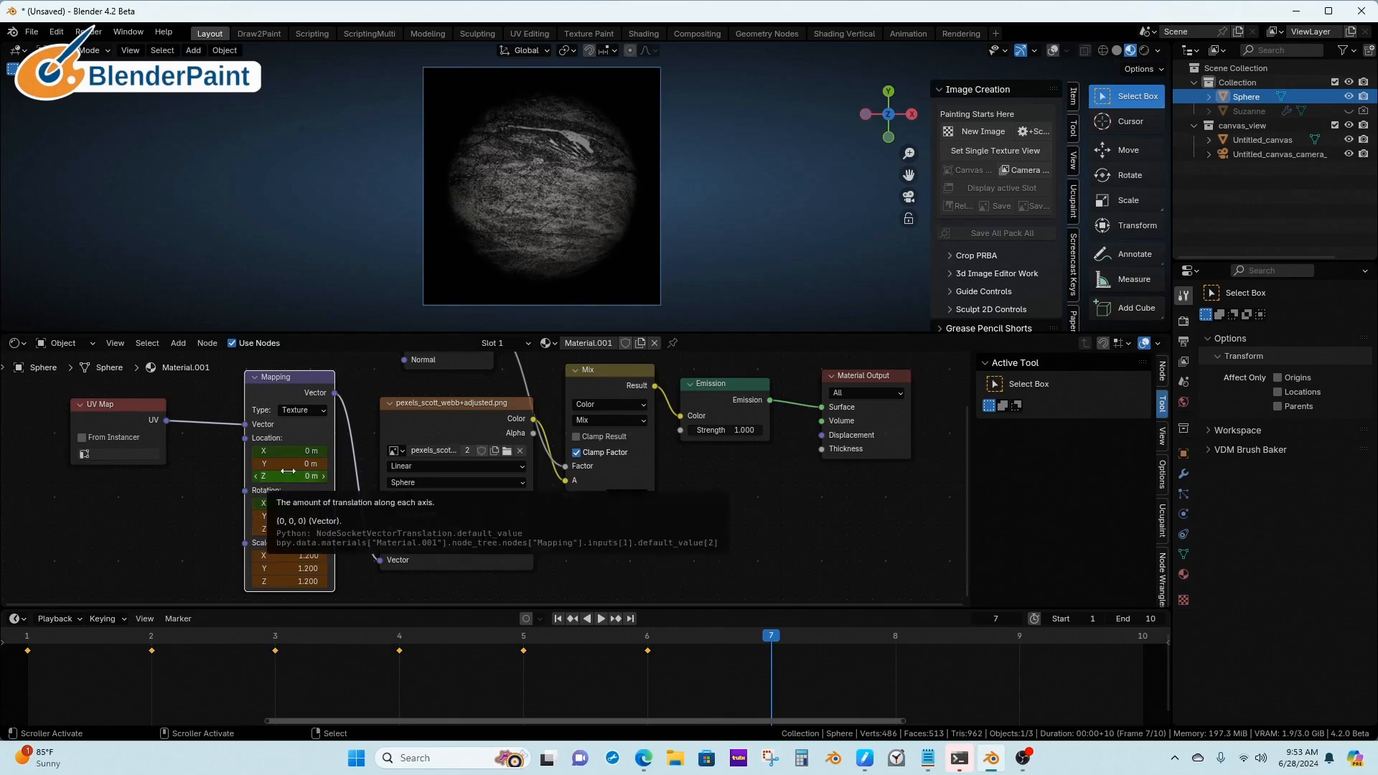
key("i")
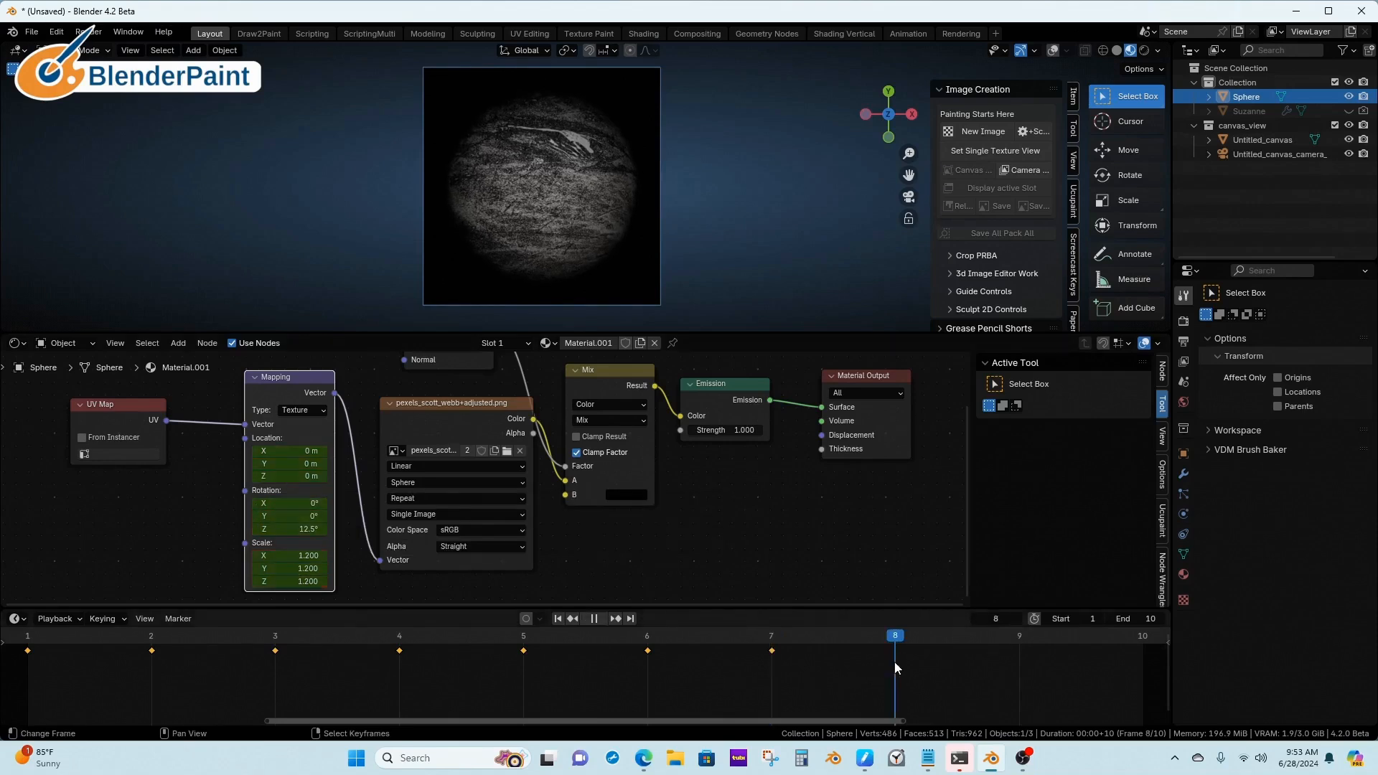
- At frame 8, set the Mapping node's Y rotation to 26.2° and Y scale to 2.800, and keyframe all transforms
left_click_drag(320, 516, 404, 516)
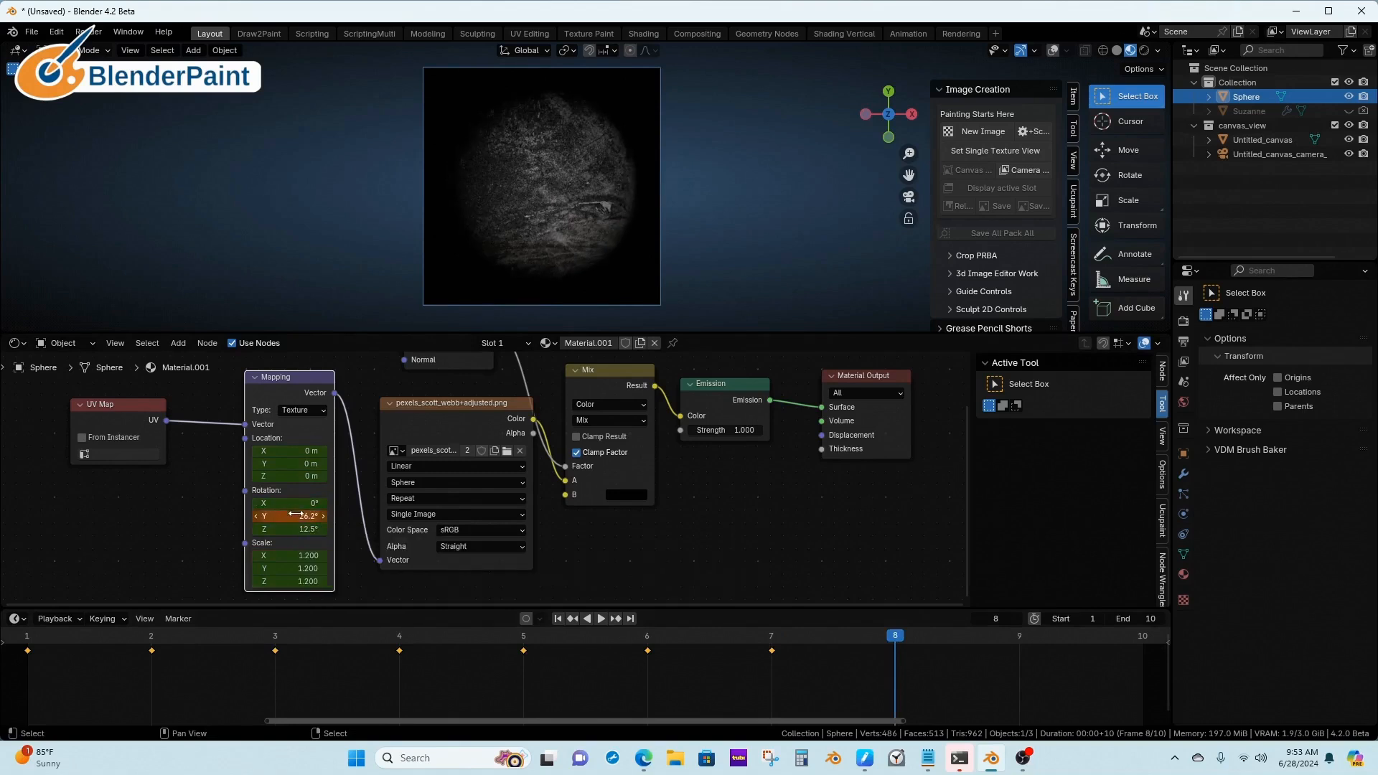
left_click_drag(293, 567, 407, 568)
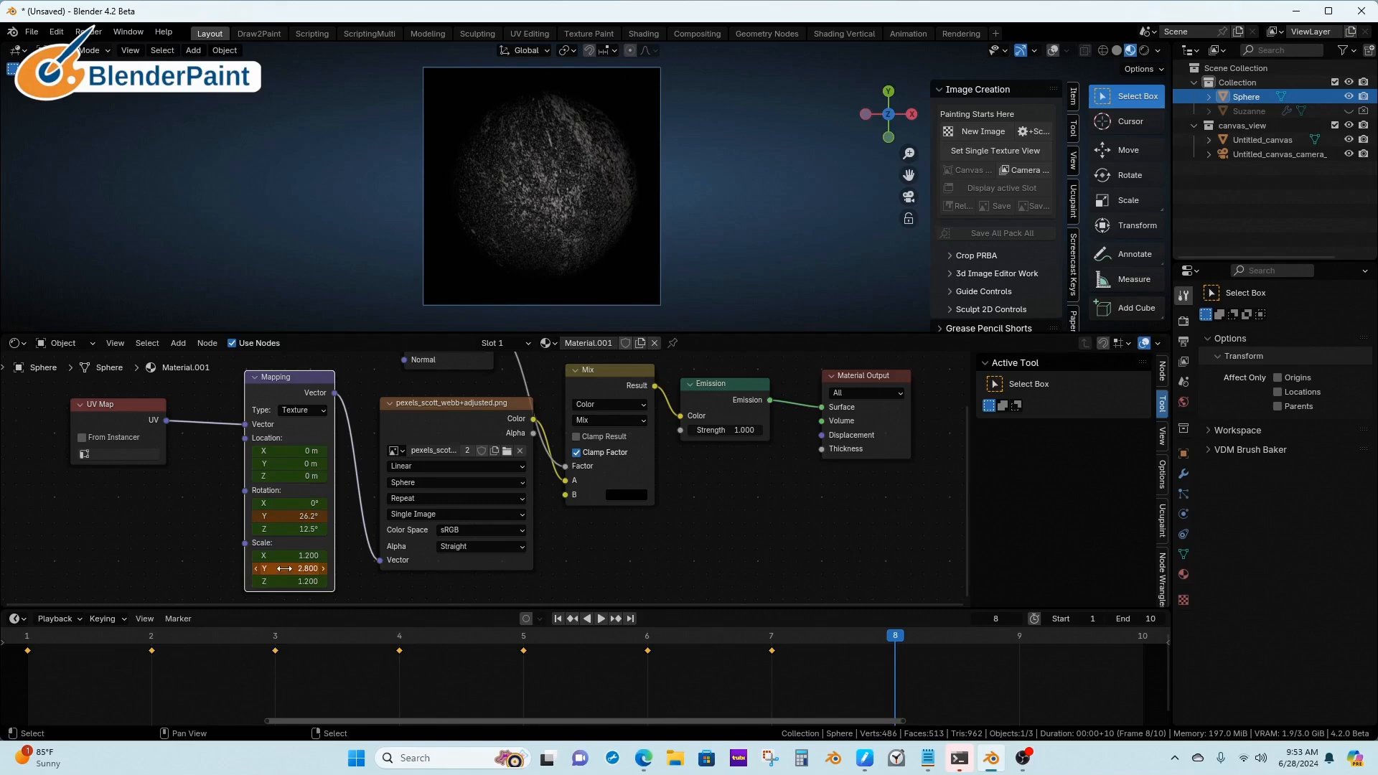
key("i")
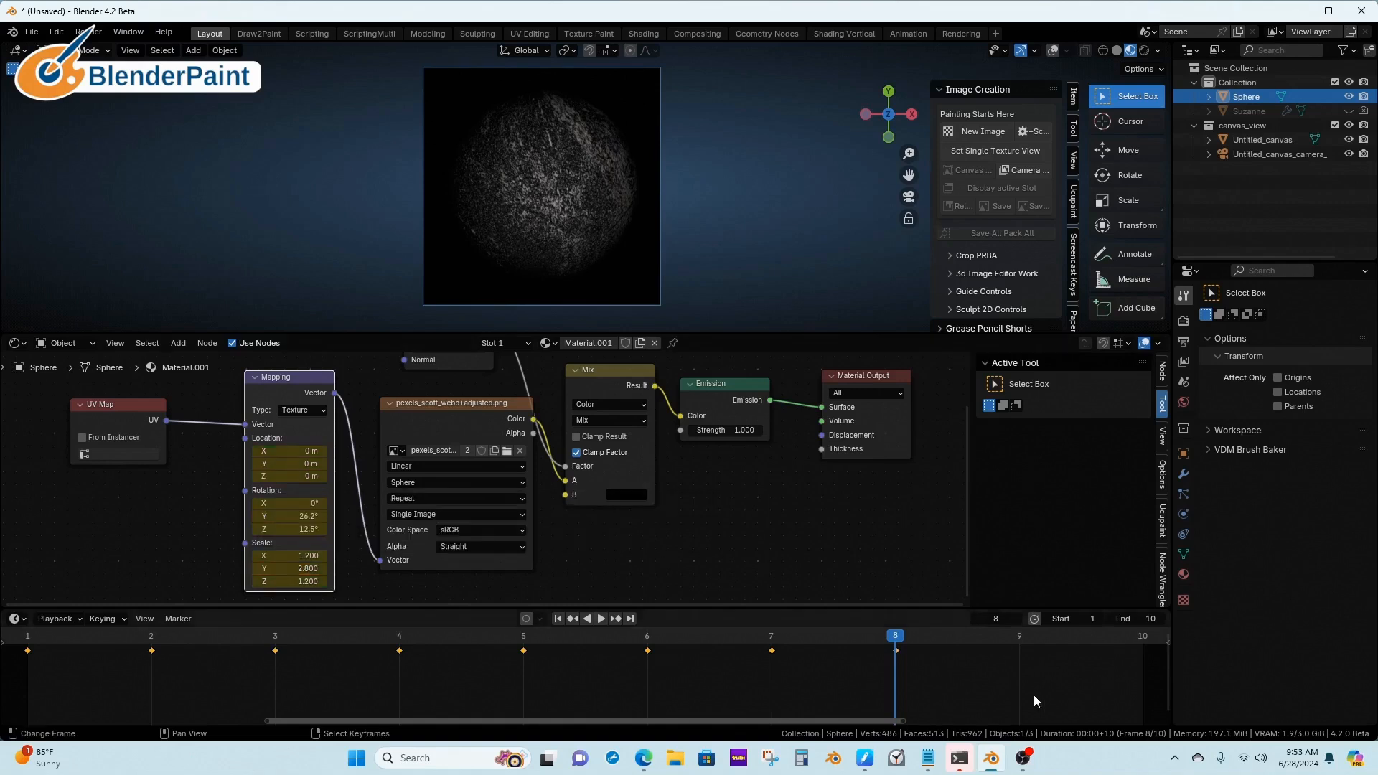
- Keyframe Mapping Y location -2.1 m at frame 9, and Y rotation 40.3°, Z rotation 16.8°, X scale 3.100, Y scale 4.700 at frame 10
left_click(1034, 694)
left_click_drag(290, 464, 248, 464)
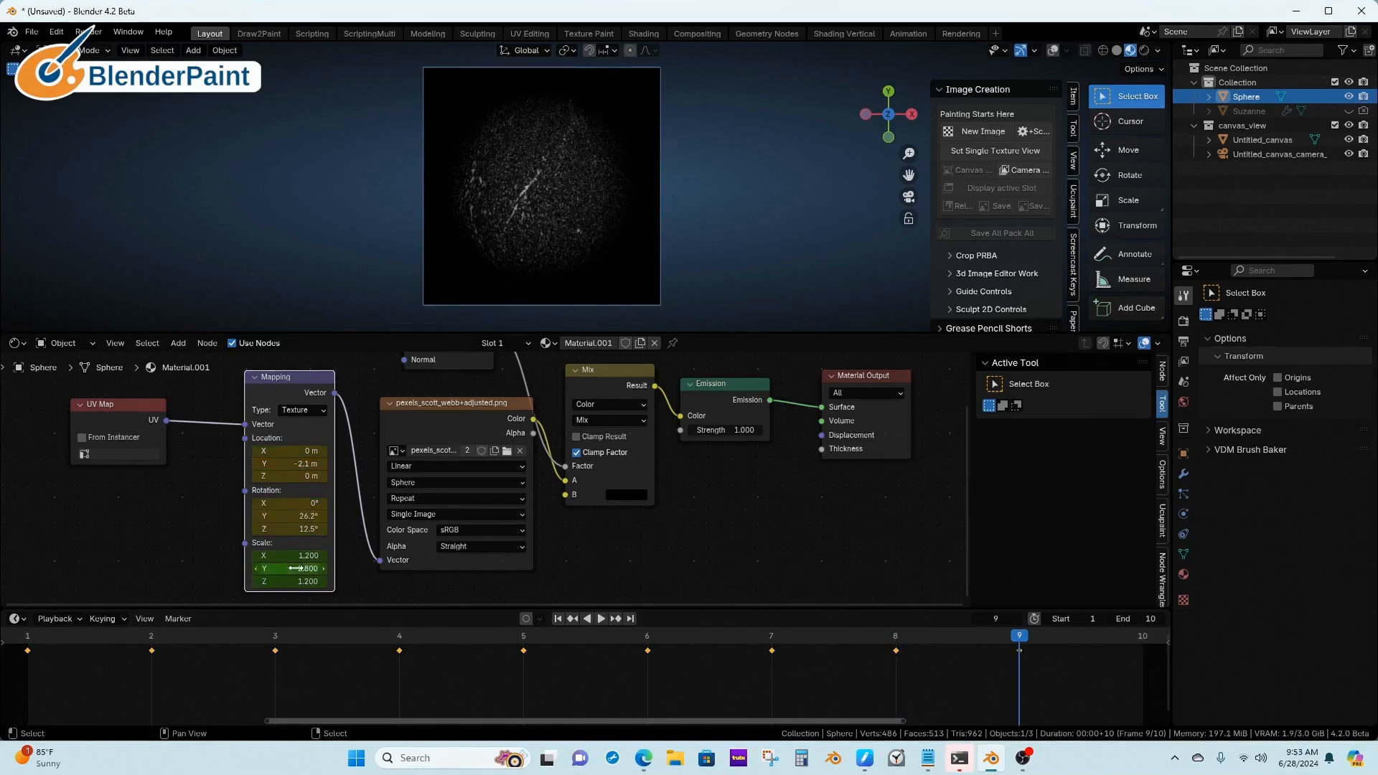
left_click(1143, 674)
left_click_drag(291, 516, 325, 569)
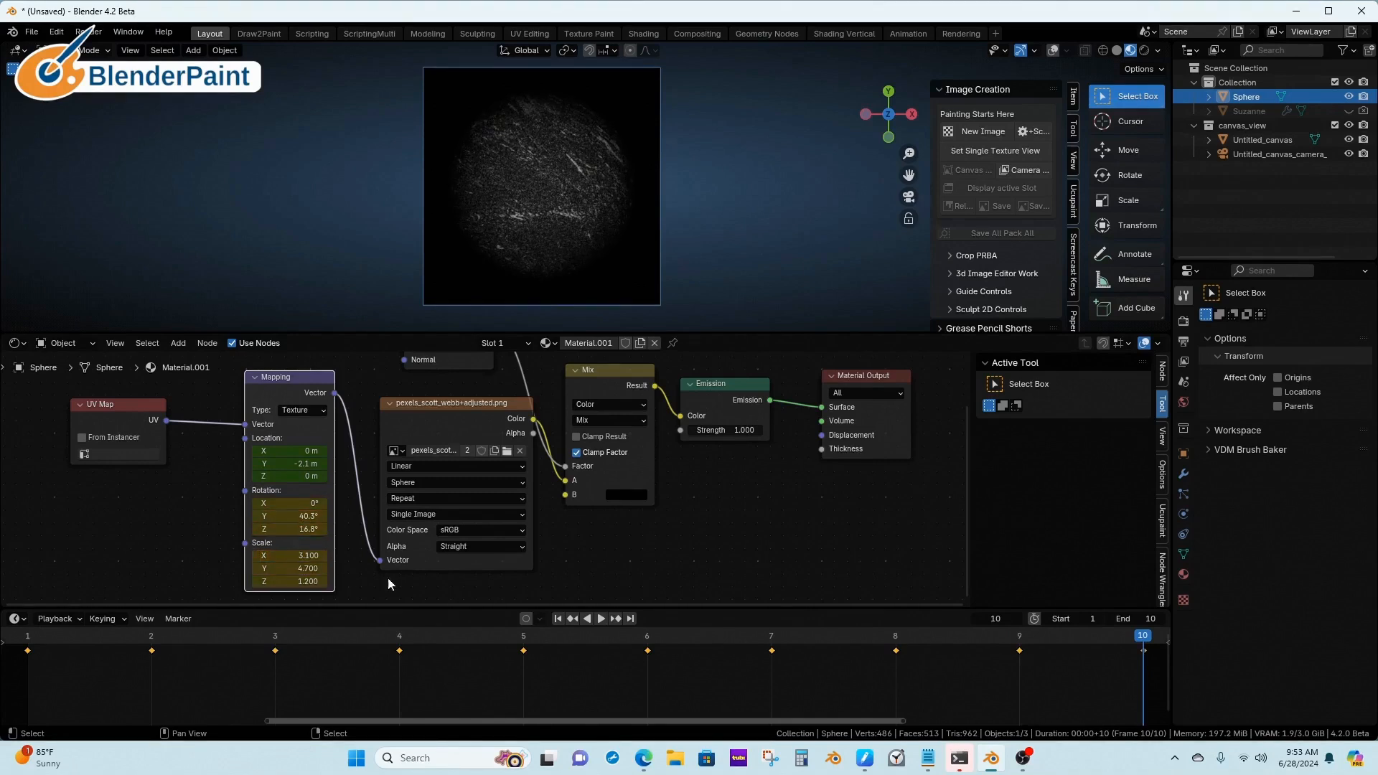
- Set the render output color to RGB and create a folder named sequence inside the desktop's Textures for Blender folder
left_click(1184, 343)
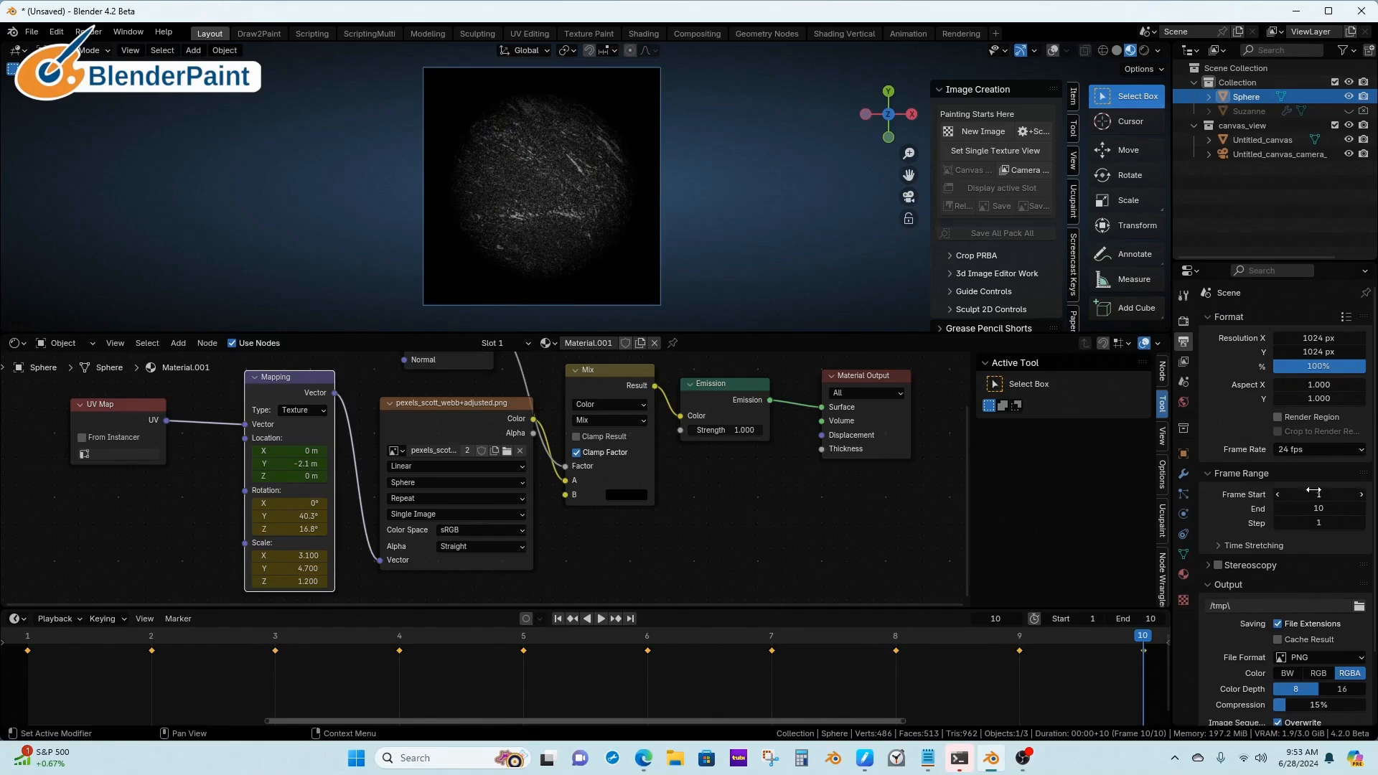
scroll(1320, 552, "down", 3)
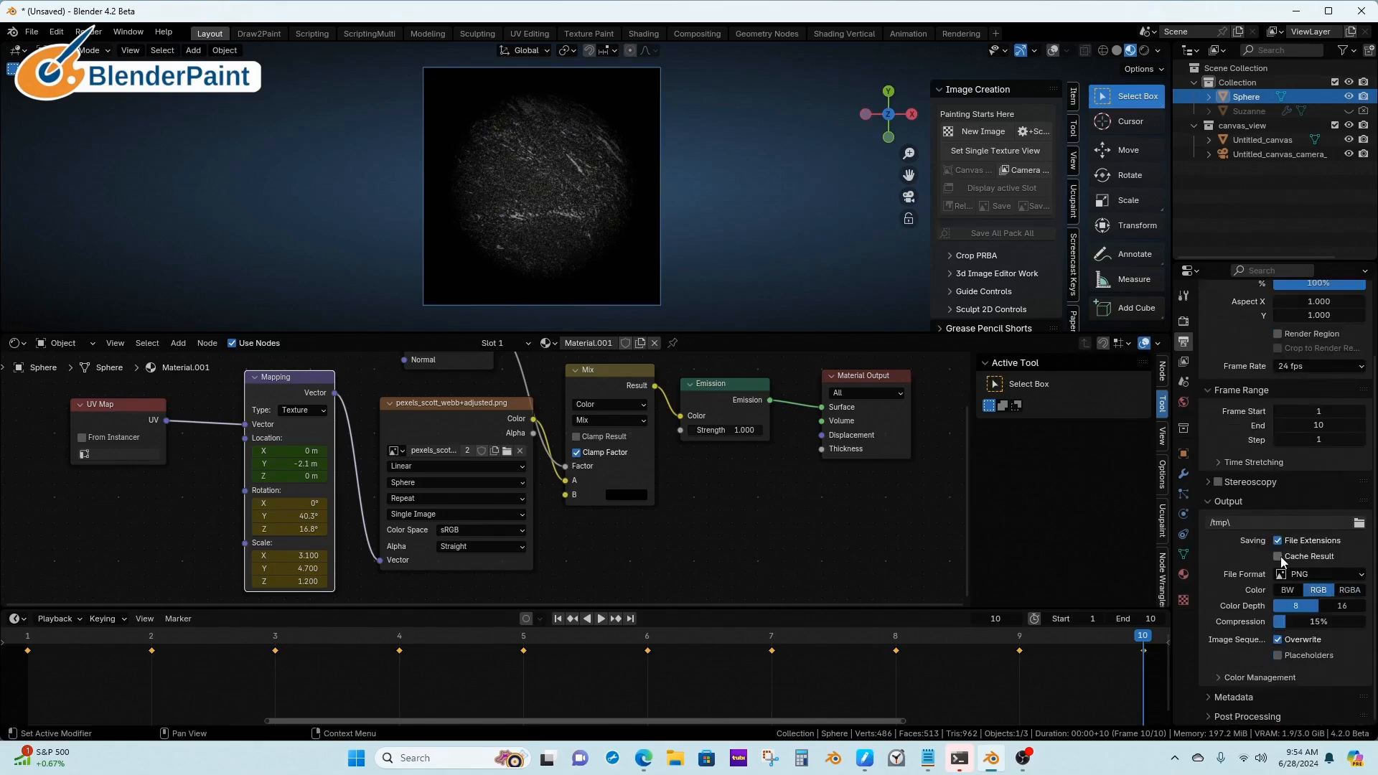
left_click(1360, 522)
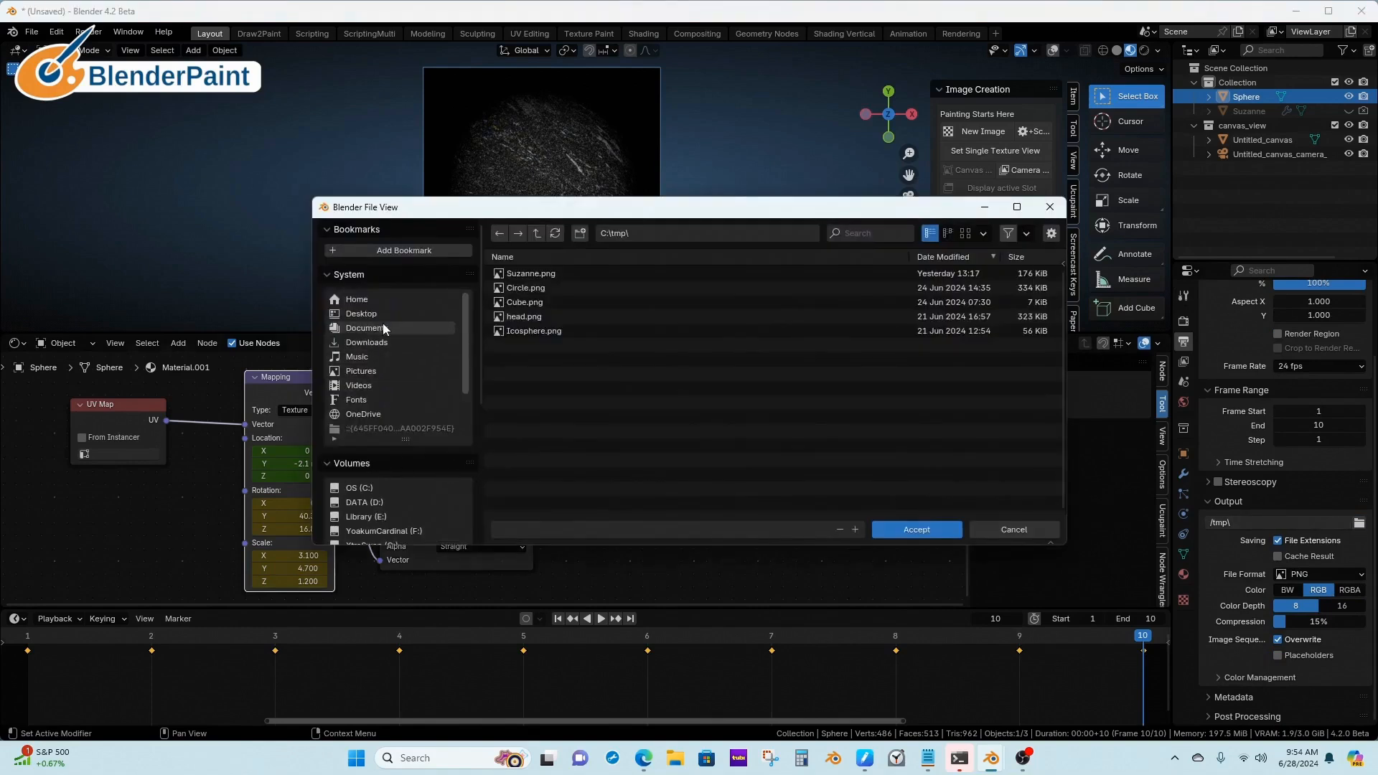
left_click(362, 313)
double_click(542, 288)
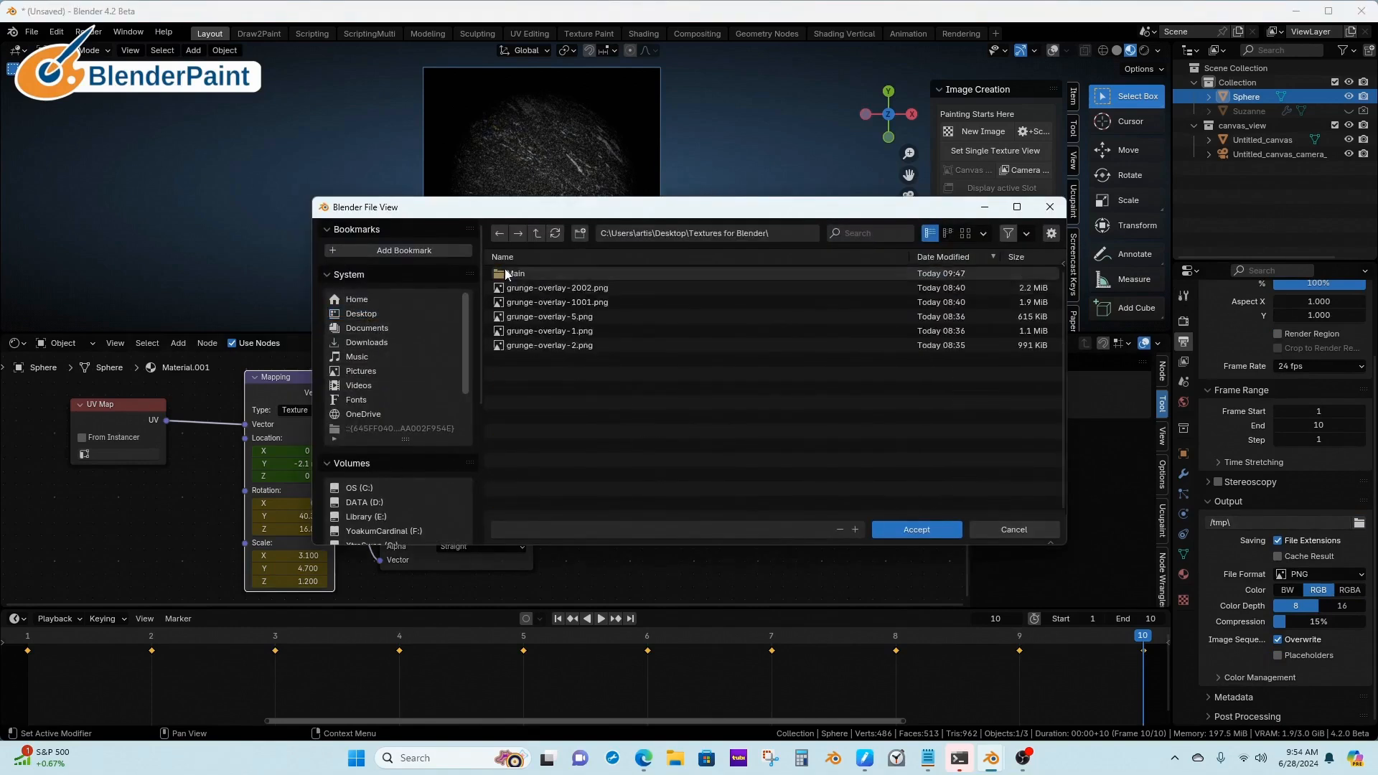
left_click(580, 233)
type("s")
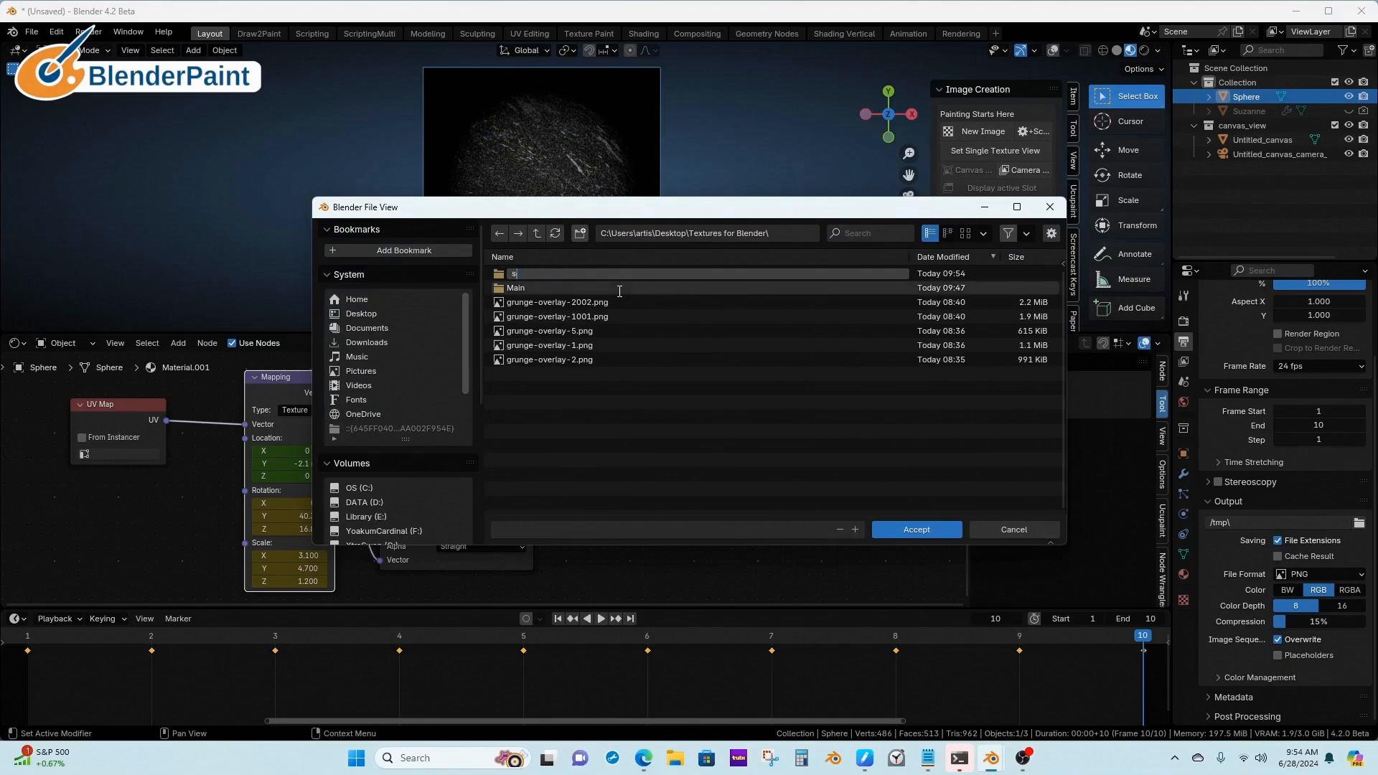
type("equence")
key("Return")
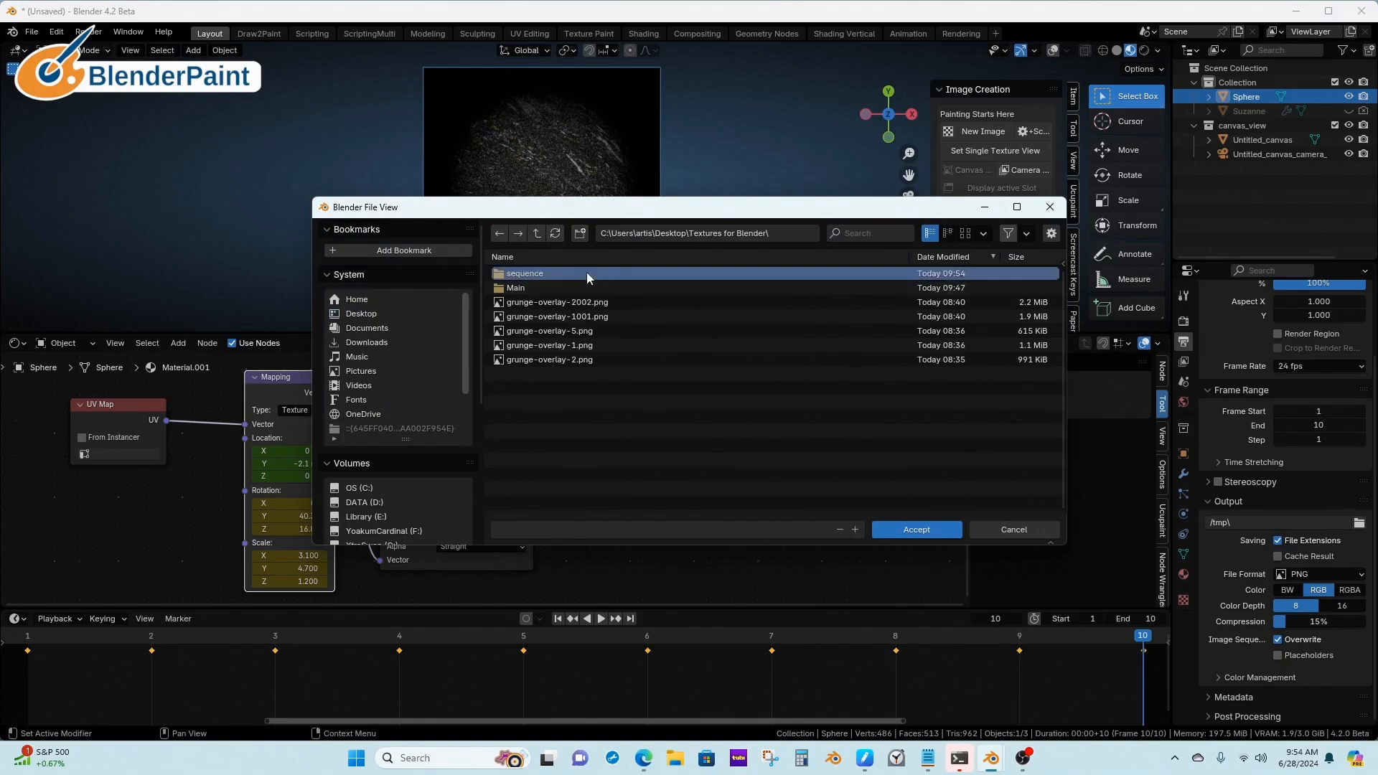
- Set the render output path to the sequence folder with the file name sphereical
left_click(587, 272)
left_click(549, 528)
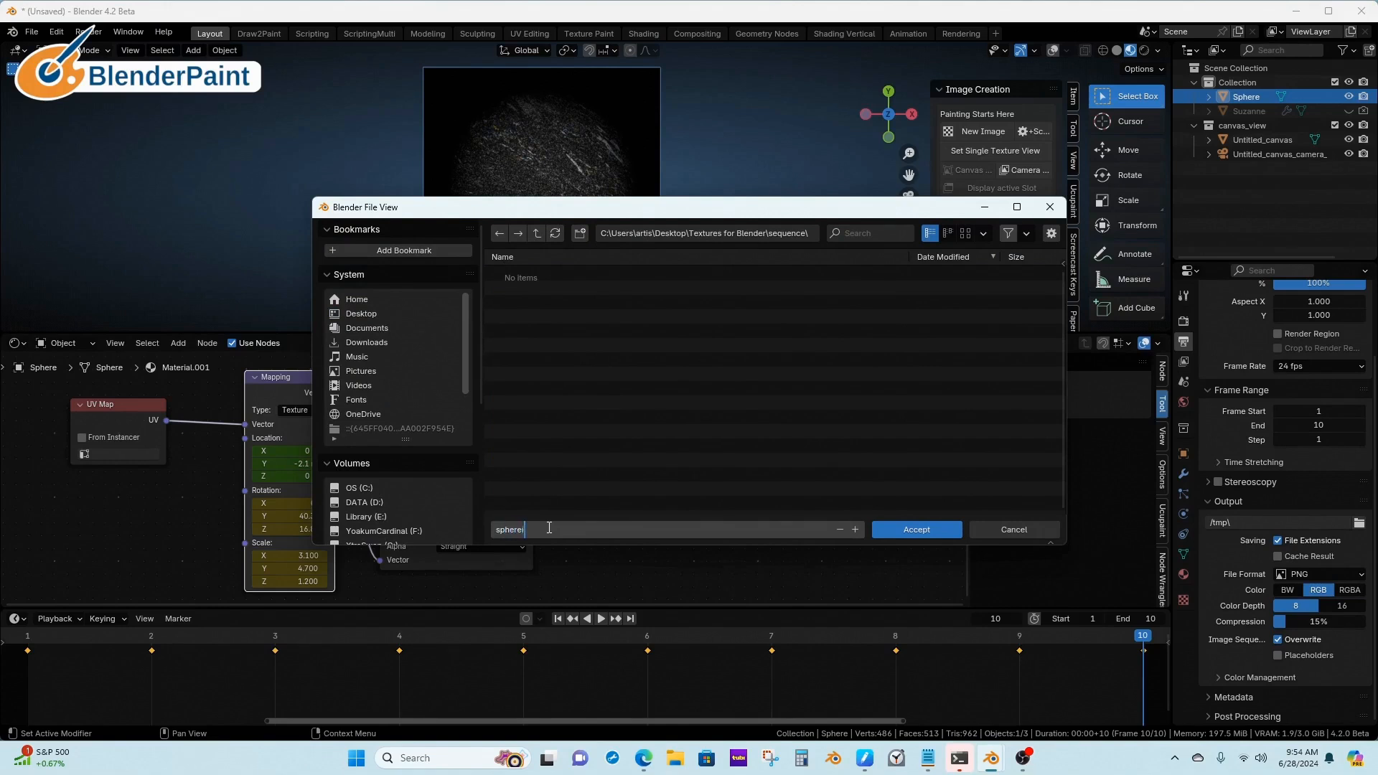
type("sphereical")
key("Return")
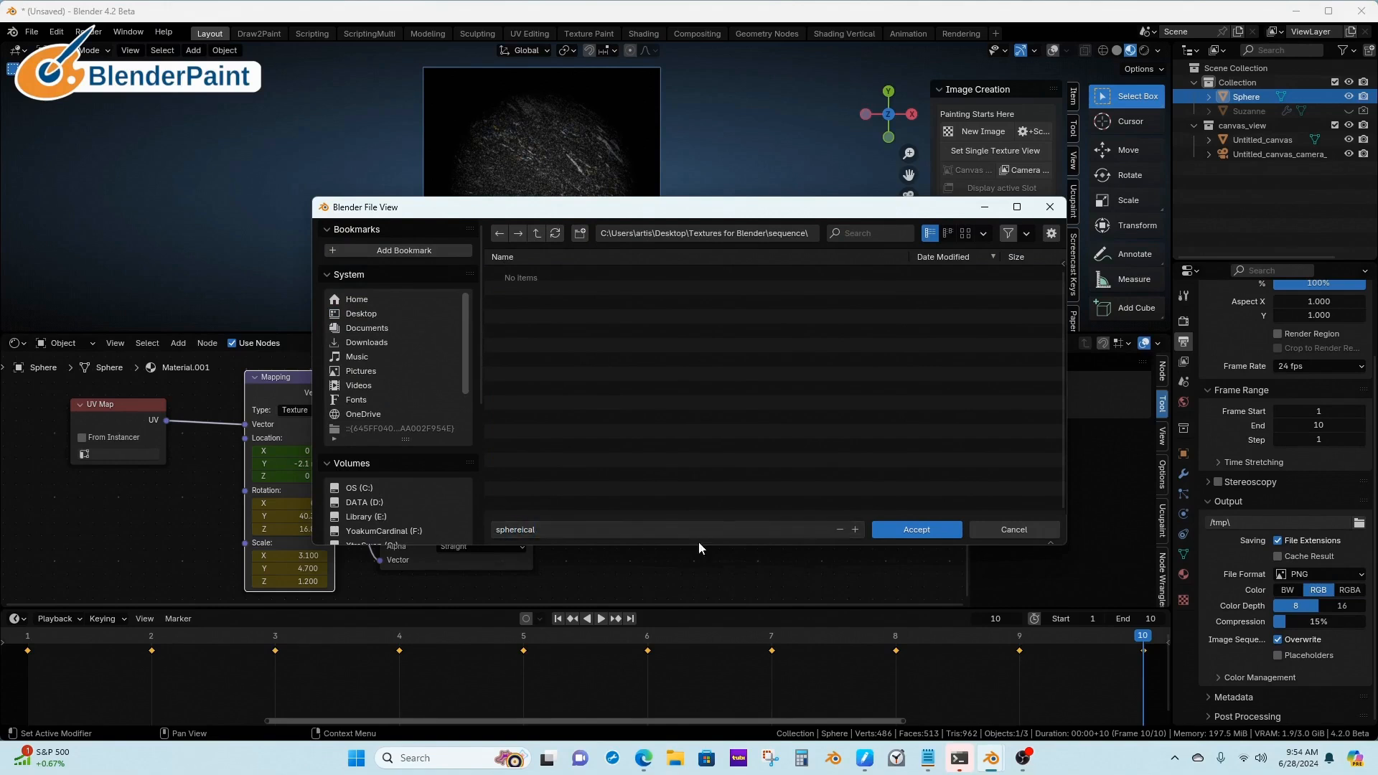
left_click(903, 529)
- Accept the sphereical output path, render the ten-frame animation as PNG images, and close the render window
scroll(1315, 591, "up", 3)
scroll(1315, 591, "down", 3)
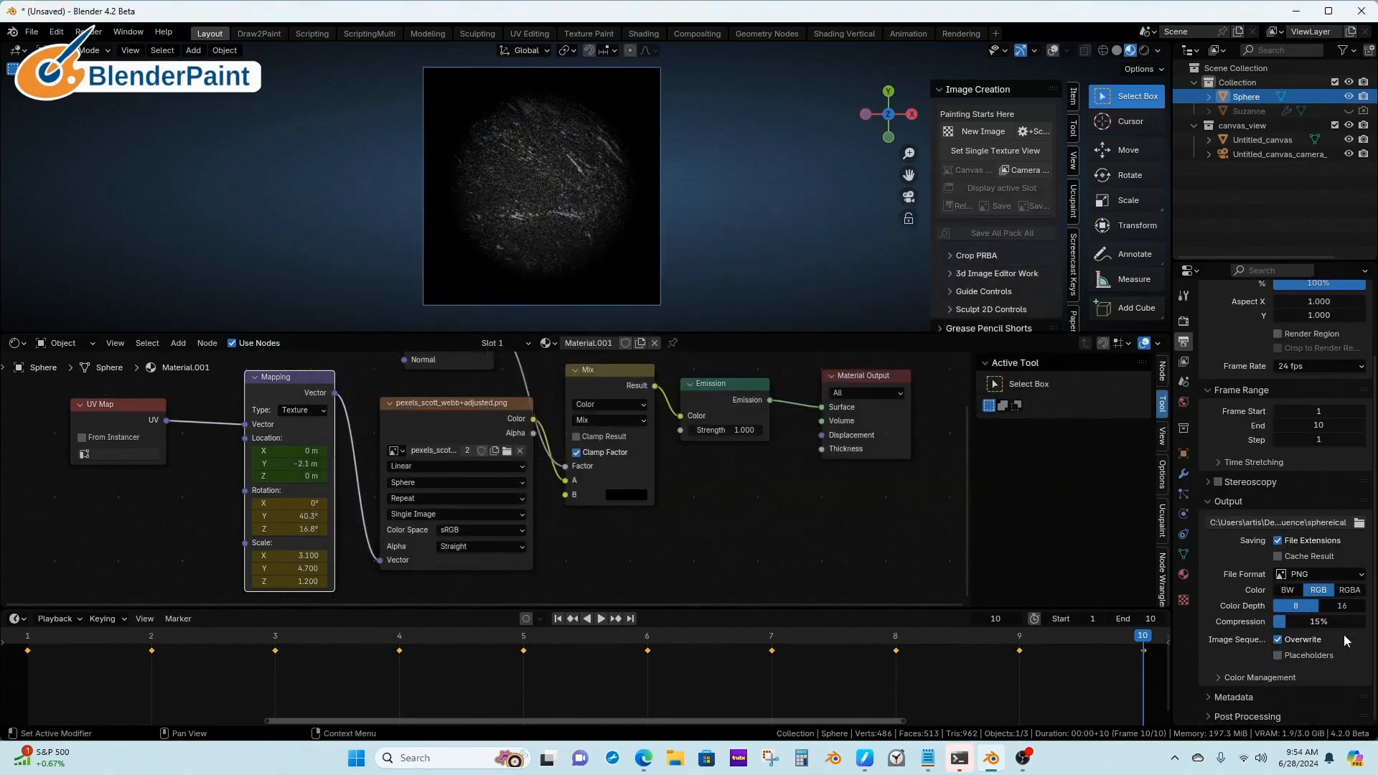
left_click(1229, 675)
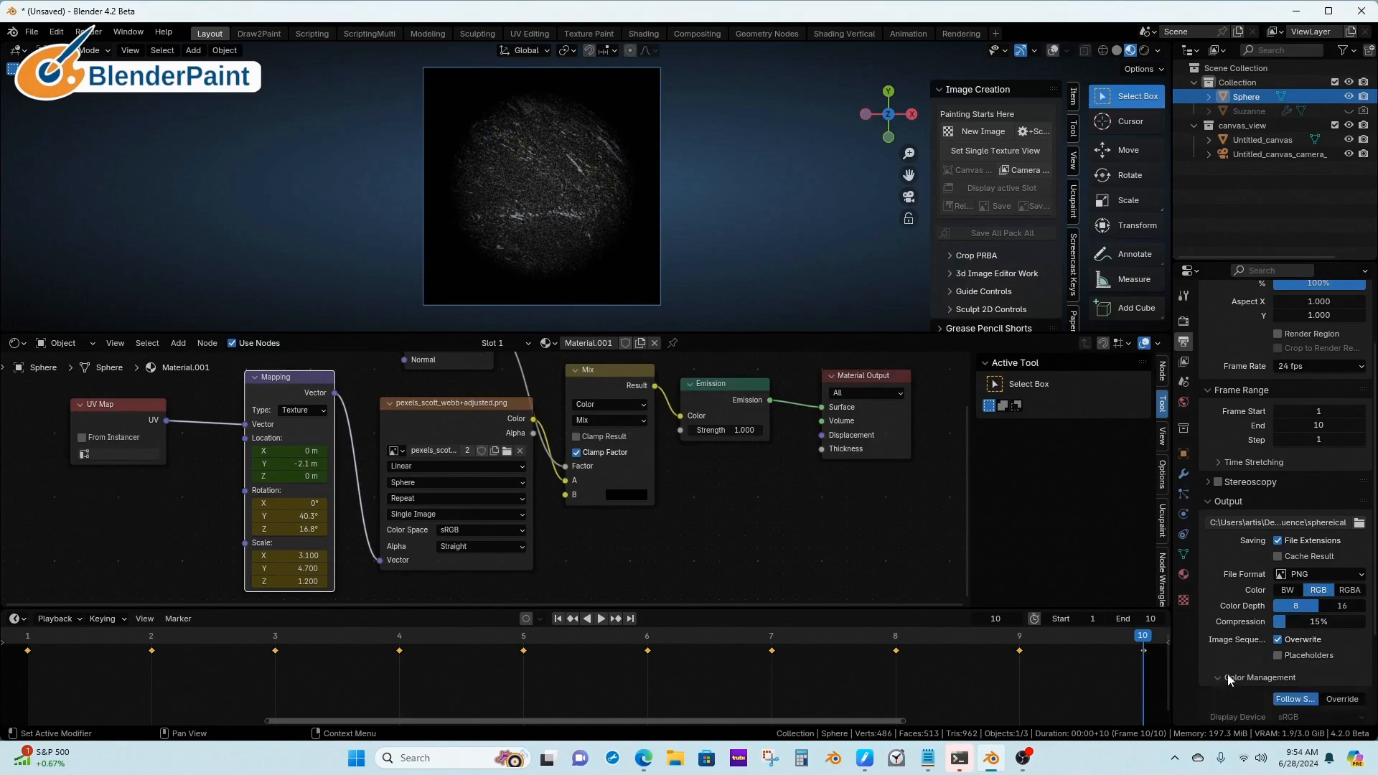
scroll(1229, 676, "down", 4)
scroll(1248, 657, "up", 5)
scroll(1254, 632, "up", 2)
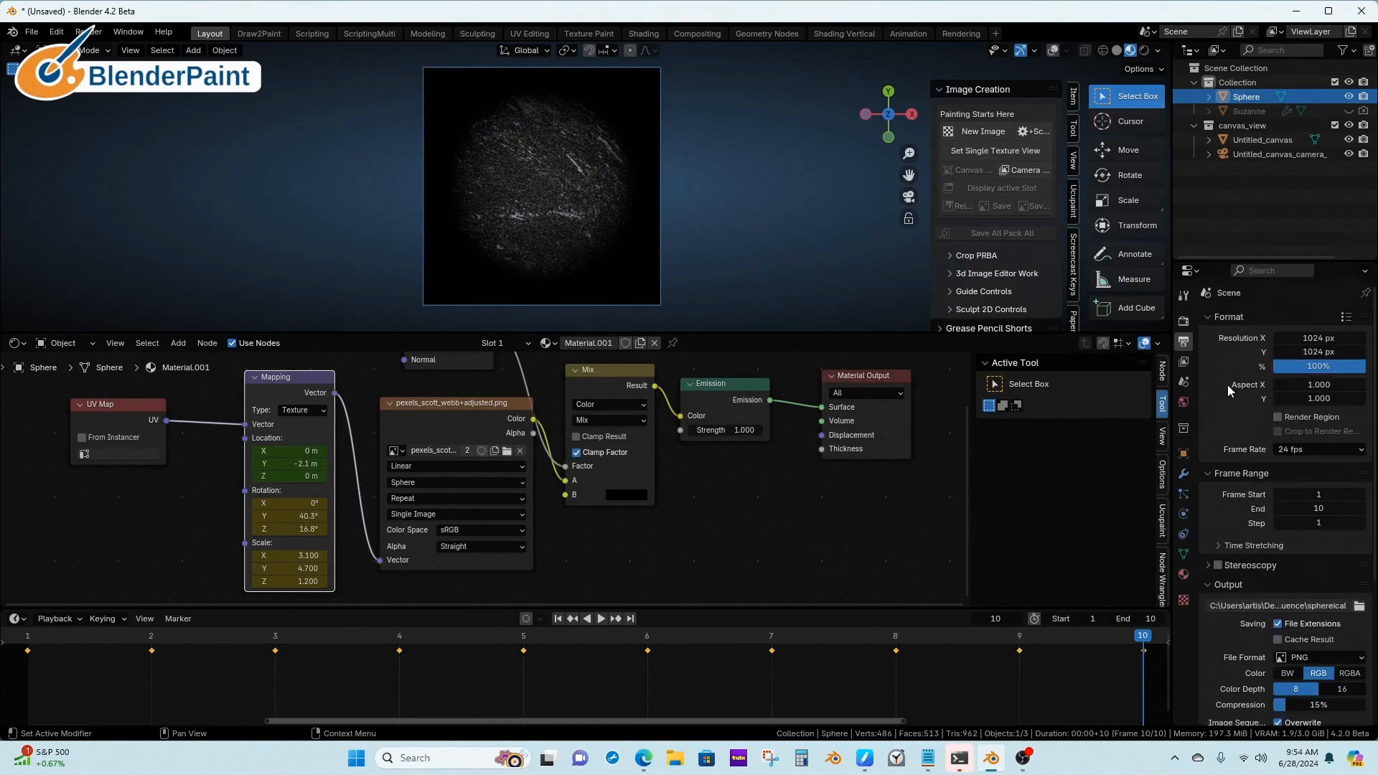
left_click(89, 32)
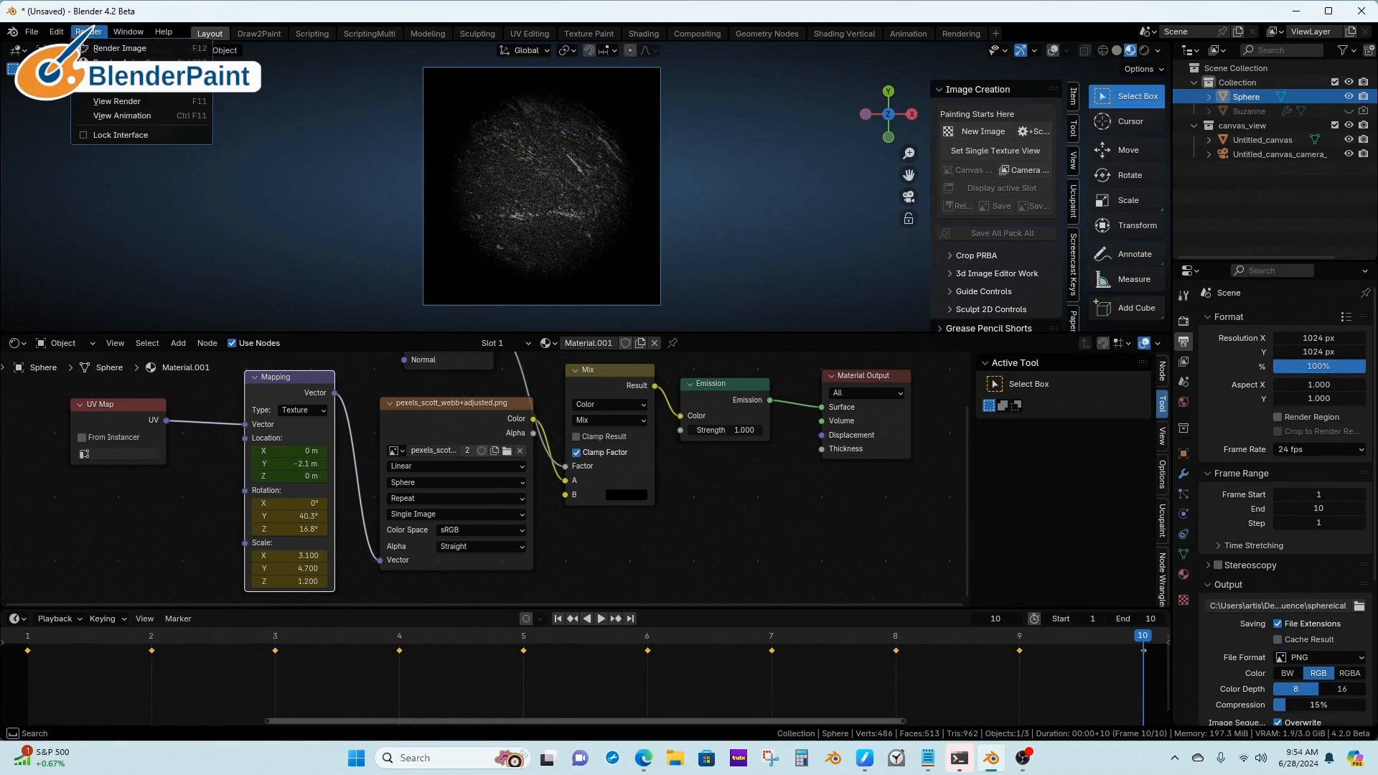
left_click(114, 62)
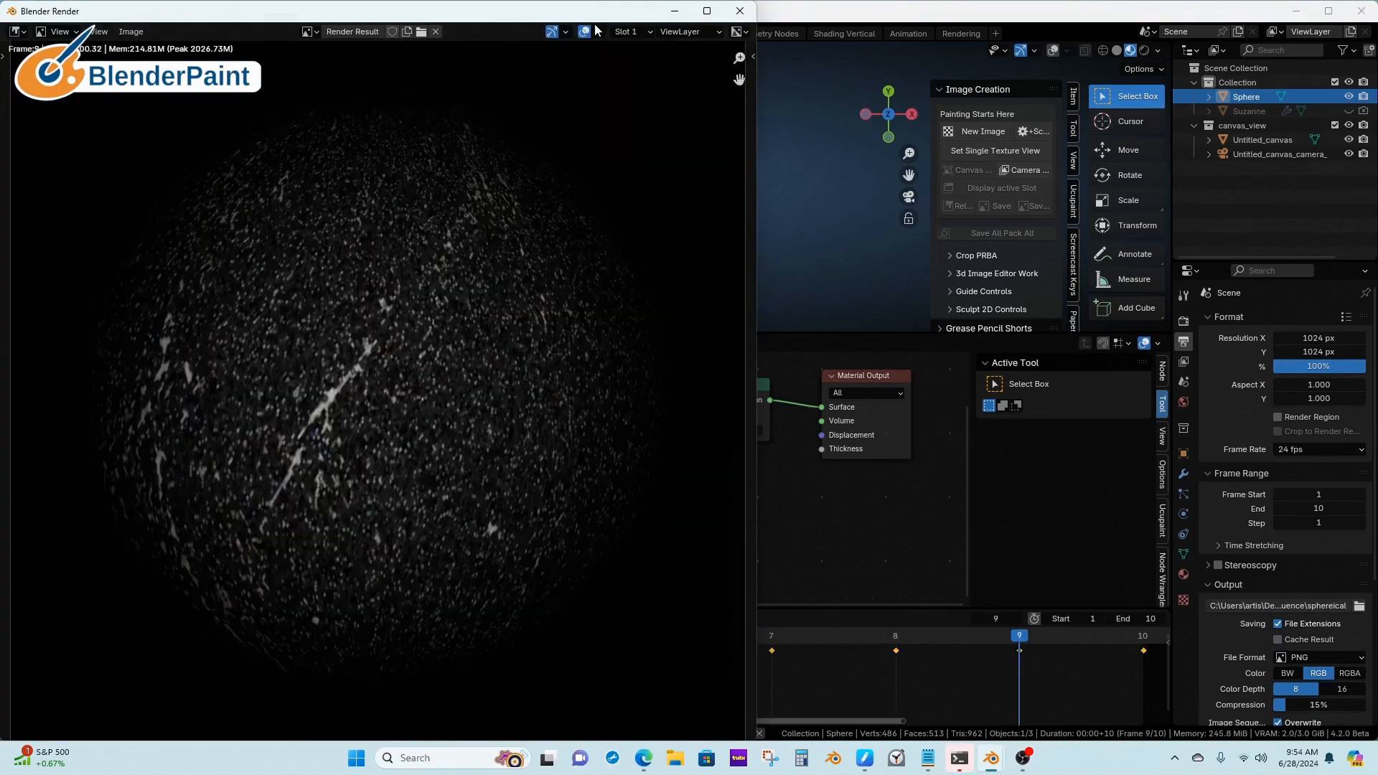
left_click(743, 11)
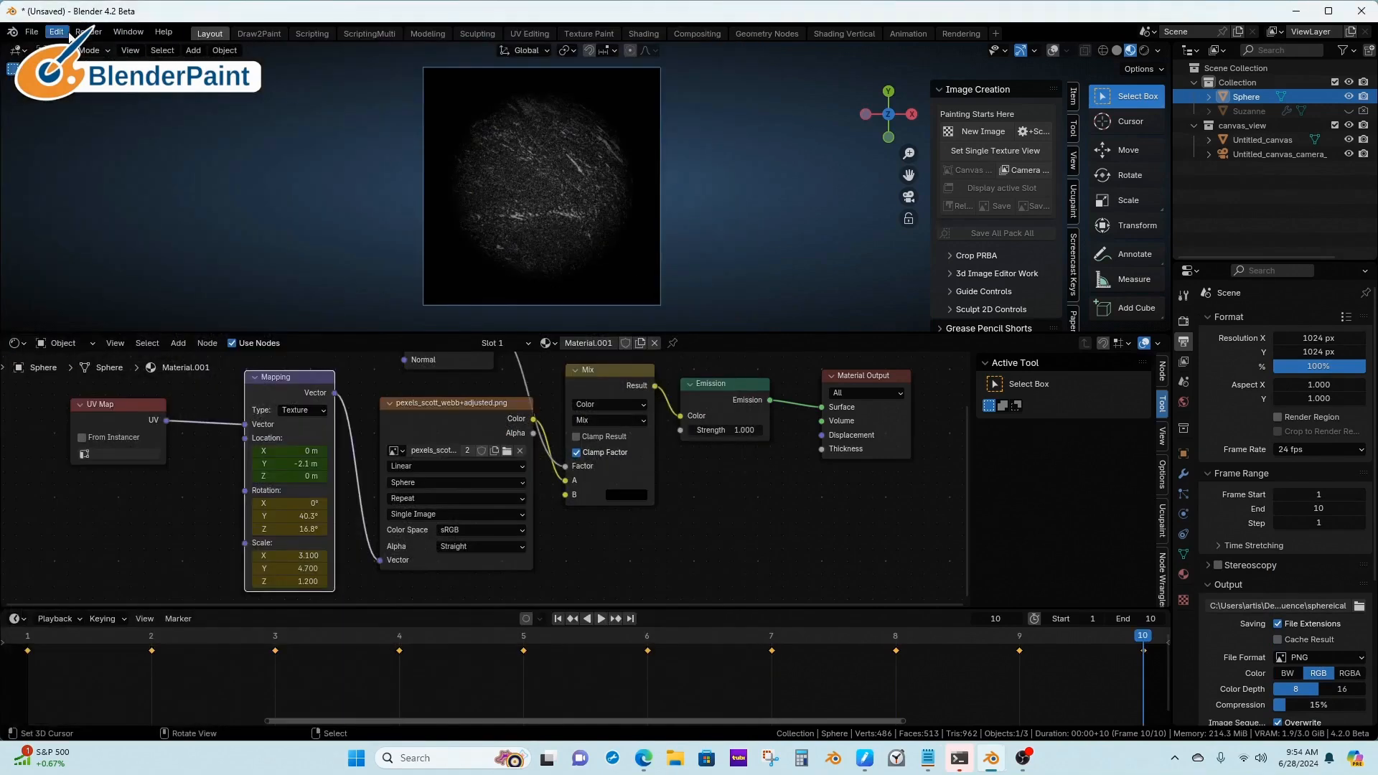
- Save the Blender file as "sphereical sequence" in the screen shots for D2P folder
left_click(31, 32)
left_click(63, 154)
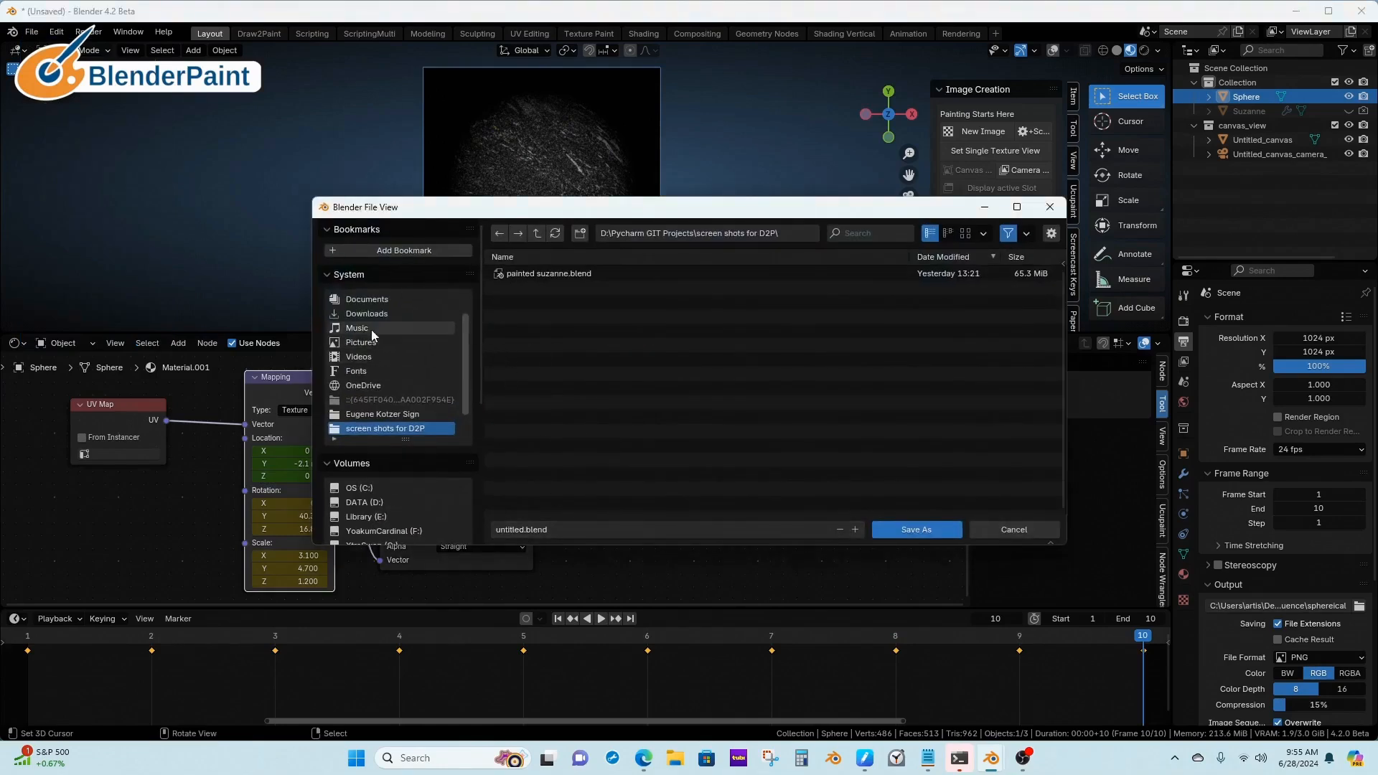
left_click(539, 530)
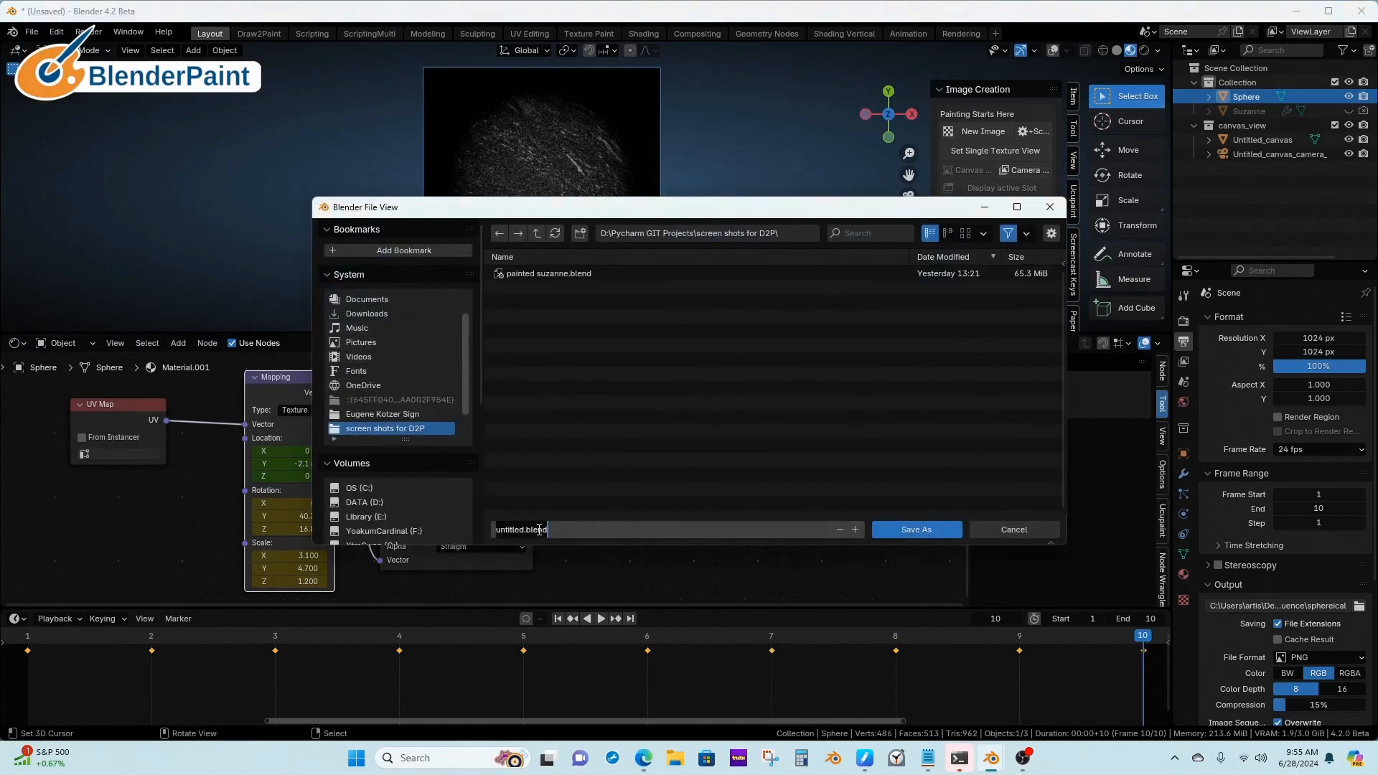
type("spher")
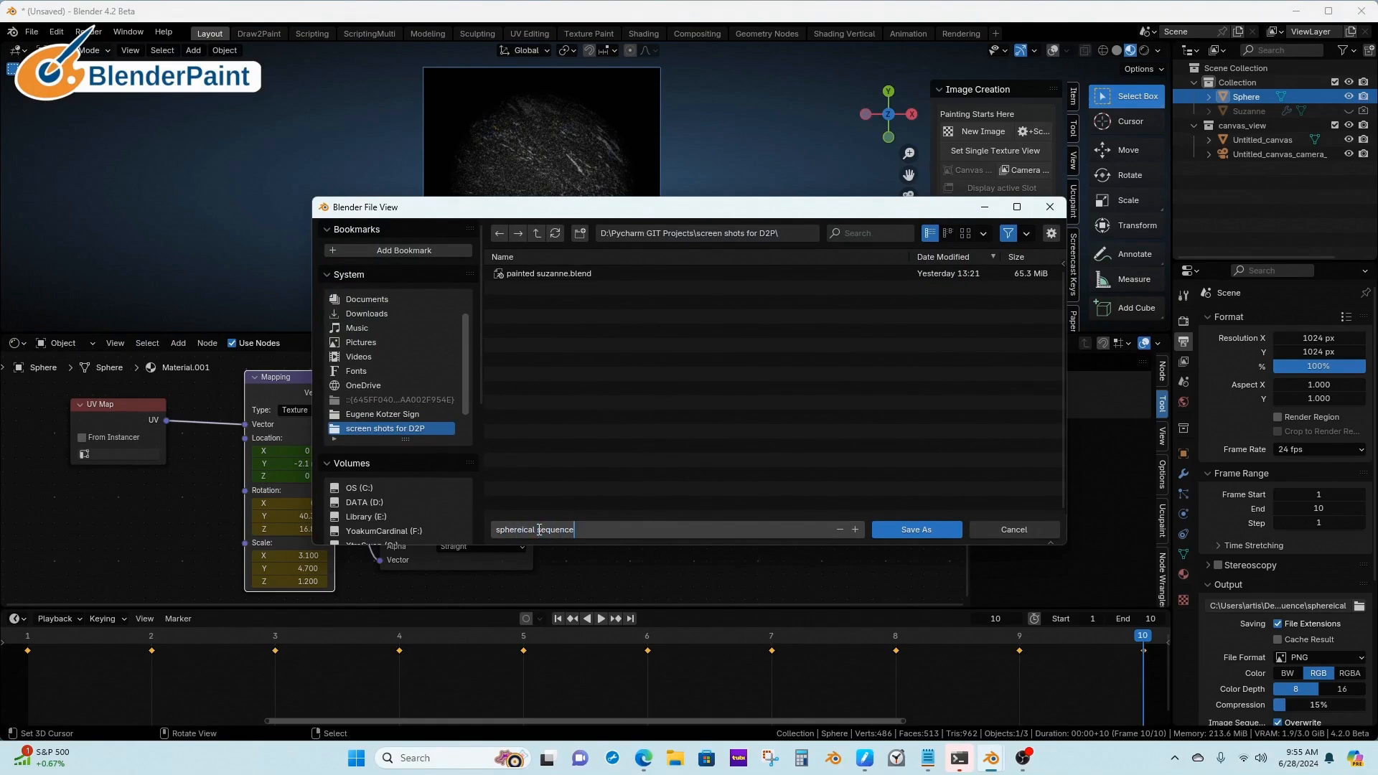
type("eical sequence")
key("Return")
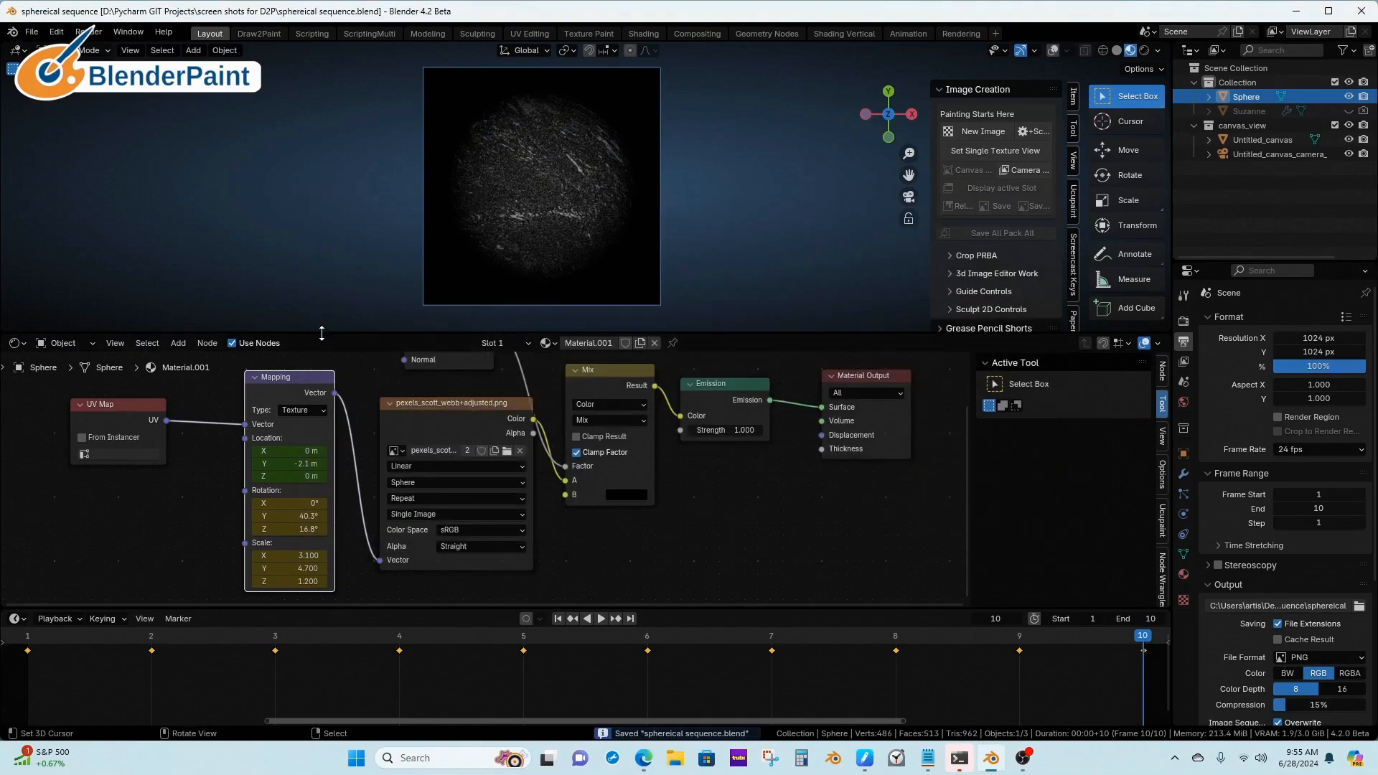
- Start a new General file
left_click(38, 41)
mouse_move(57, 48)
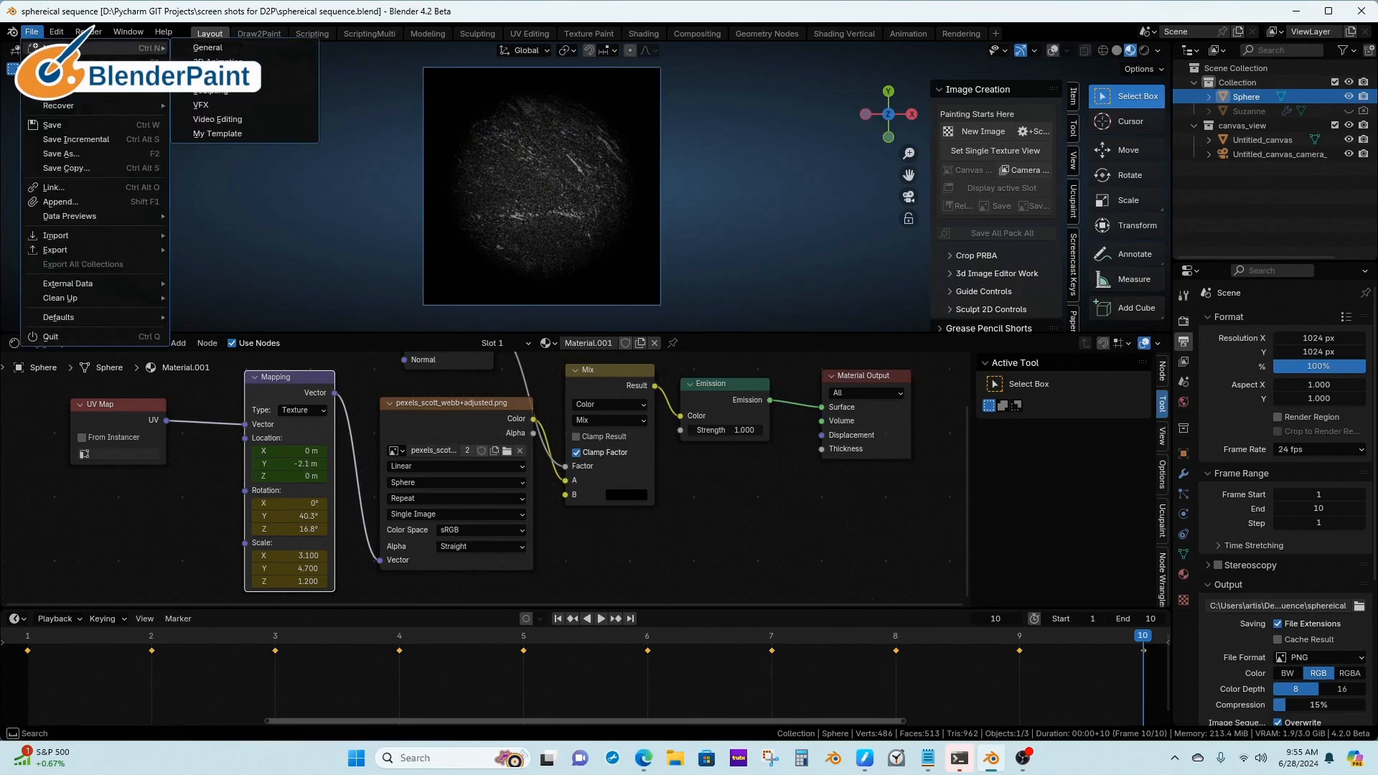
left_click(208, 47)
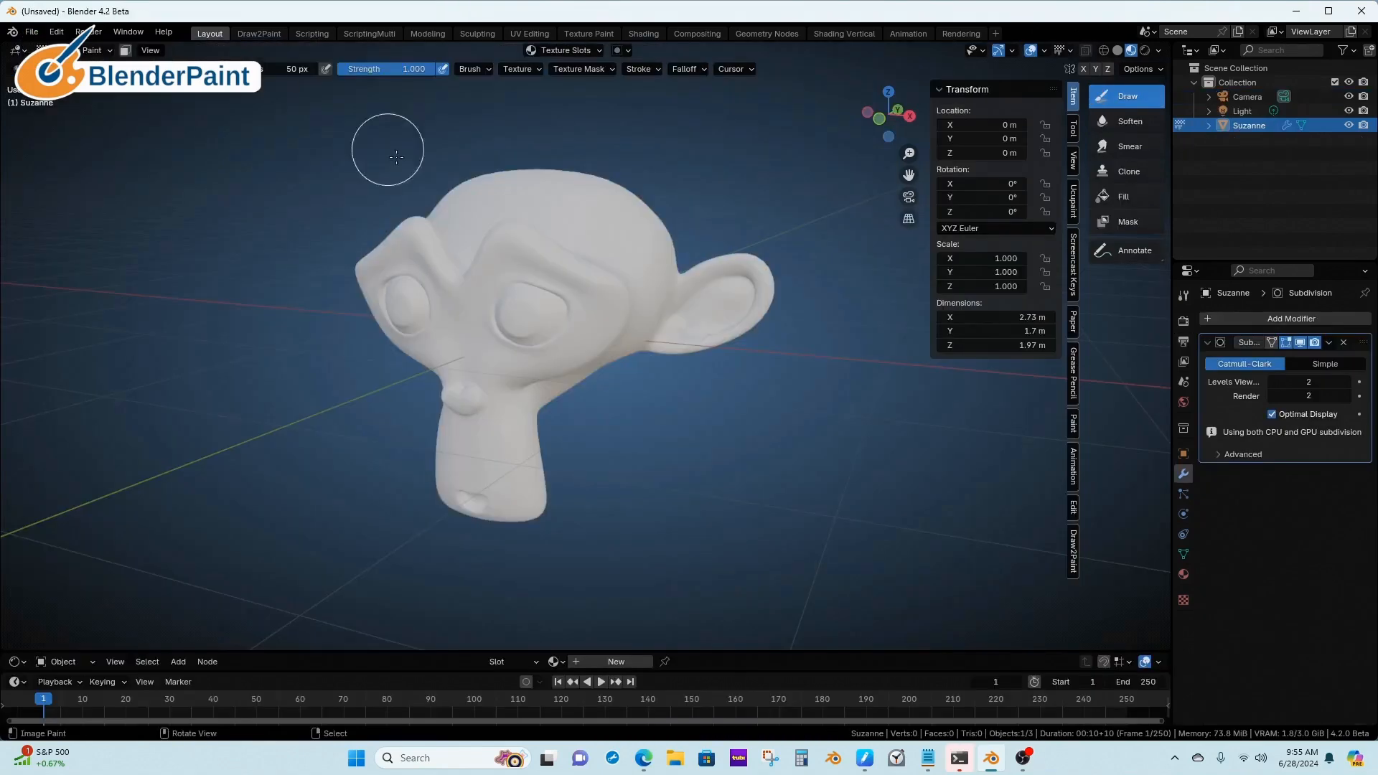
- Enlarge the node editor and add a blank 1024 x 1024 px Base Color paint slot to Suzanne
left_click_drag(597, 654, 589, 522)
left_click(593, 52)
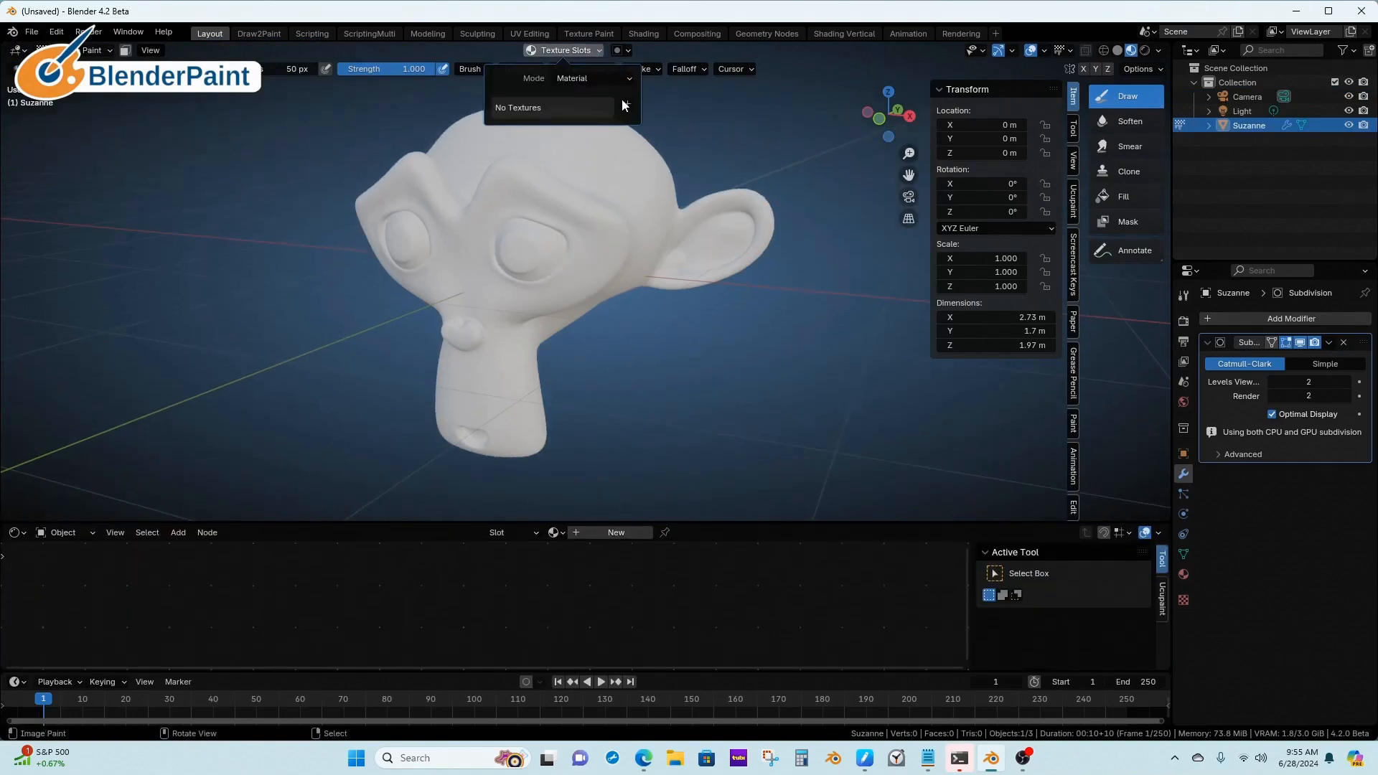
left_click(623, 105)
left_click(672, 121)
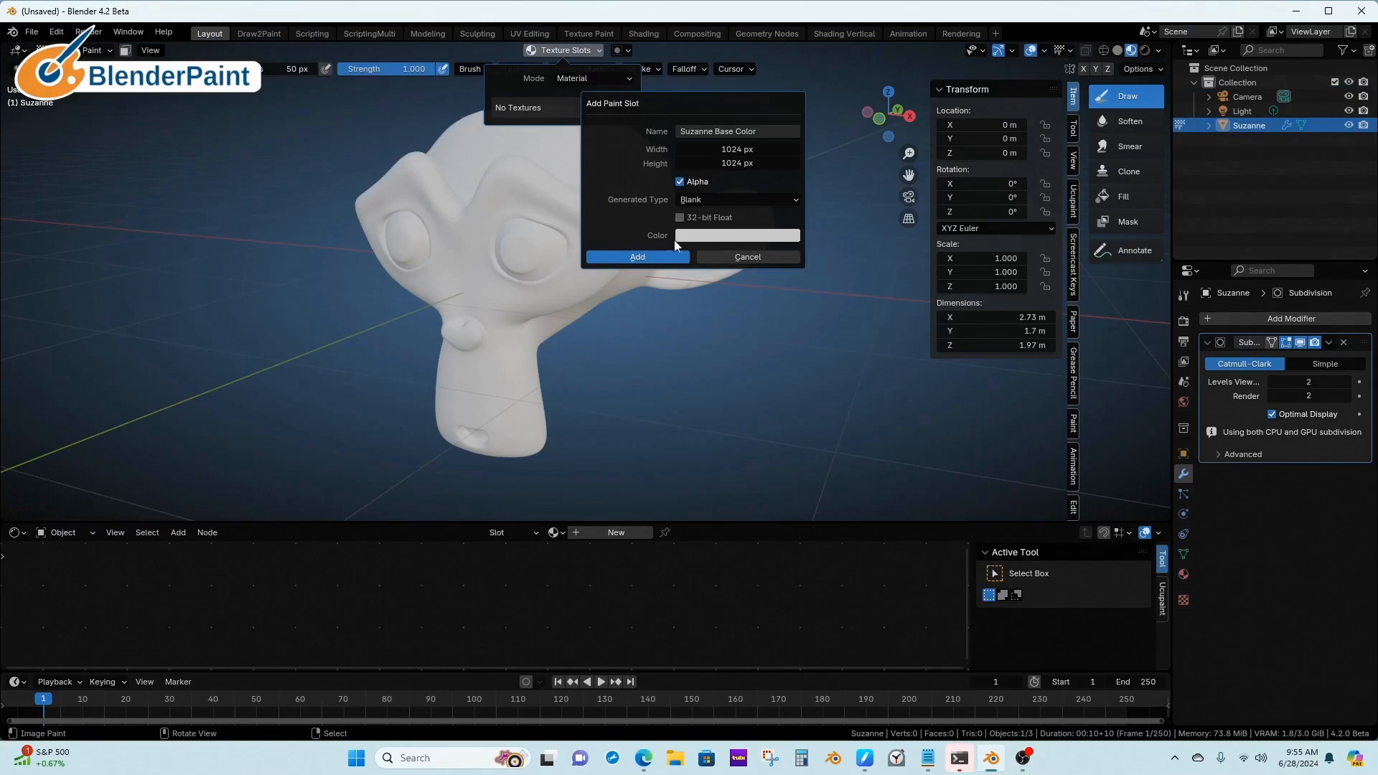
left_click(637, 257)
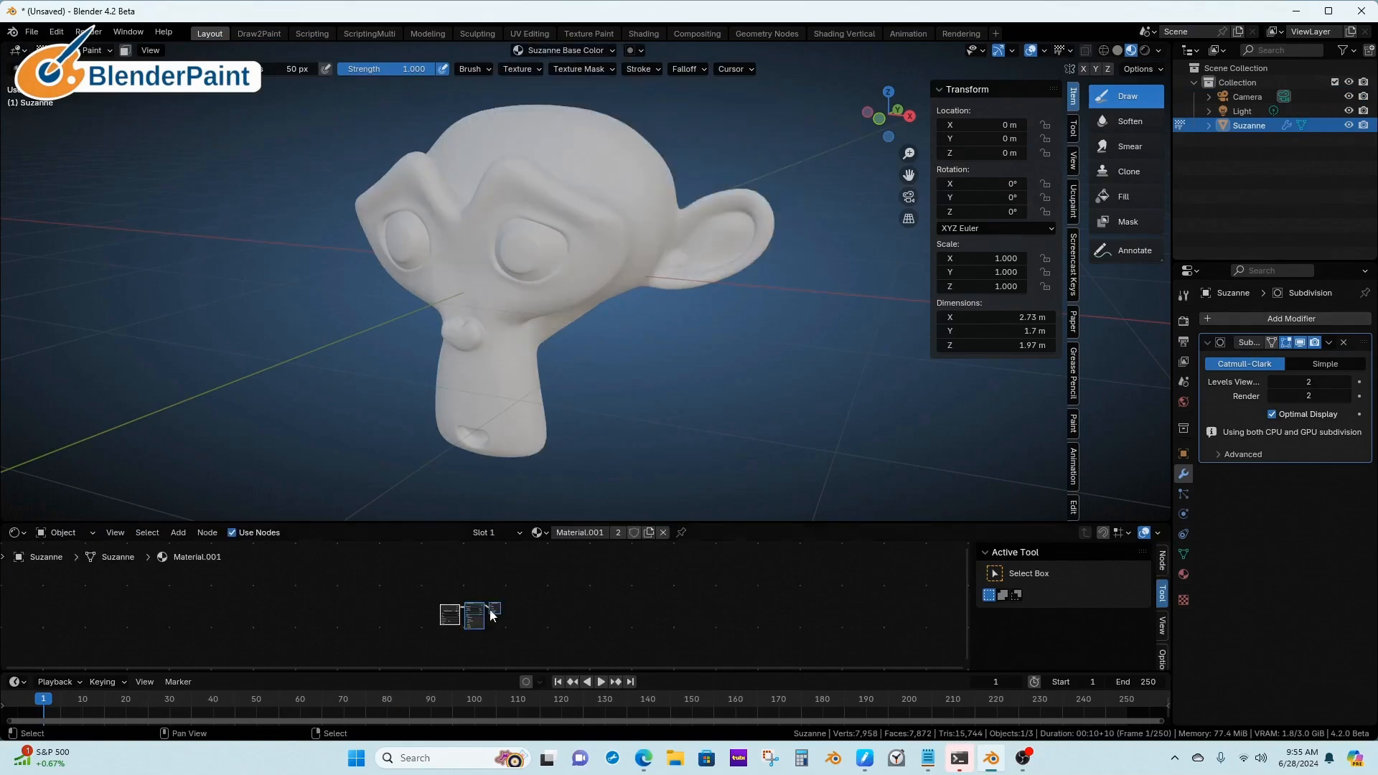
scroll(562, 575, "up", 3)
scroll(646, 588, "up", 3)
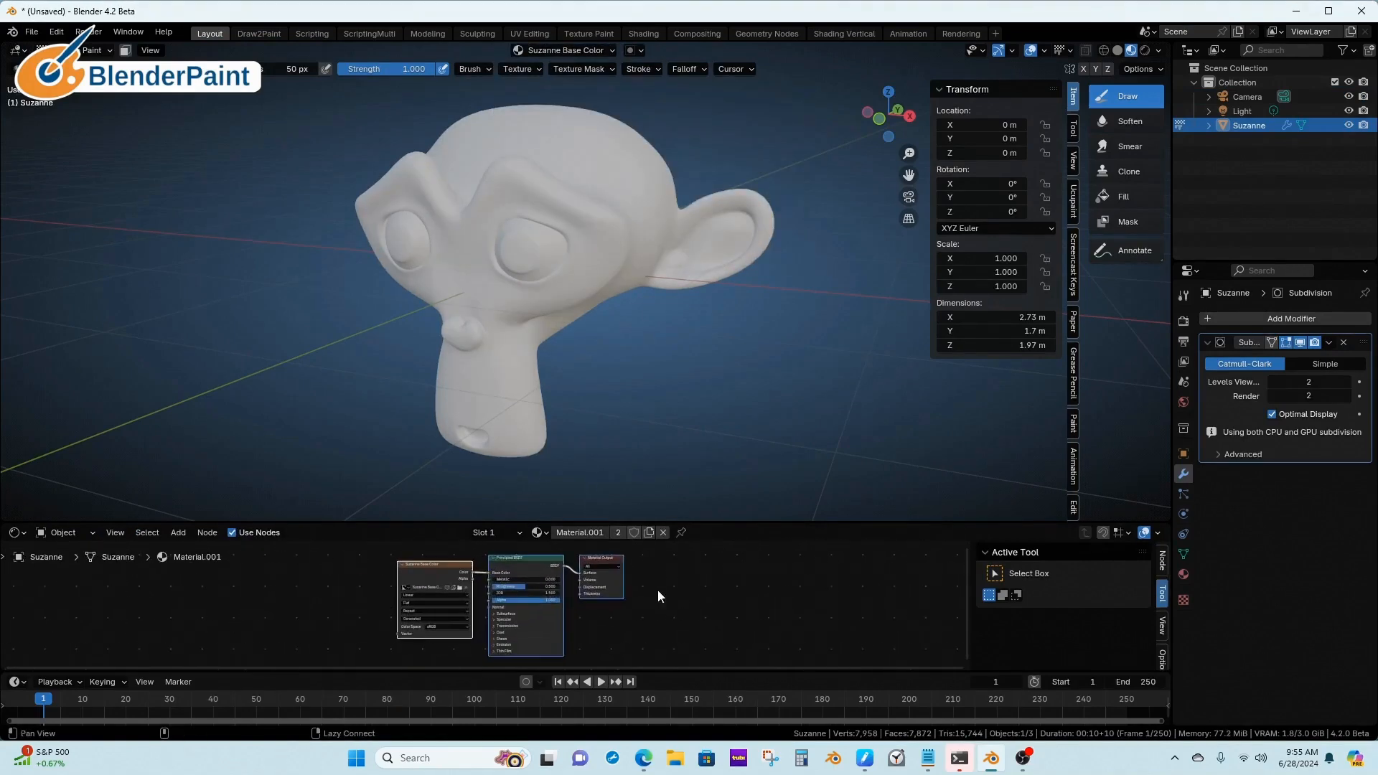
- Enlarge the timeline, set the end frame to 10, and fit the frame range in view
mouse_move(644, 523)
left_mouse_down()
mouse_move(645, 559)
mouse_move(645, 515)
left_mouse_up()
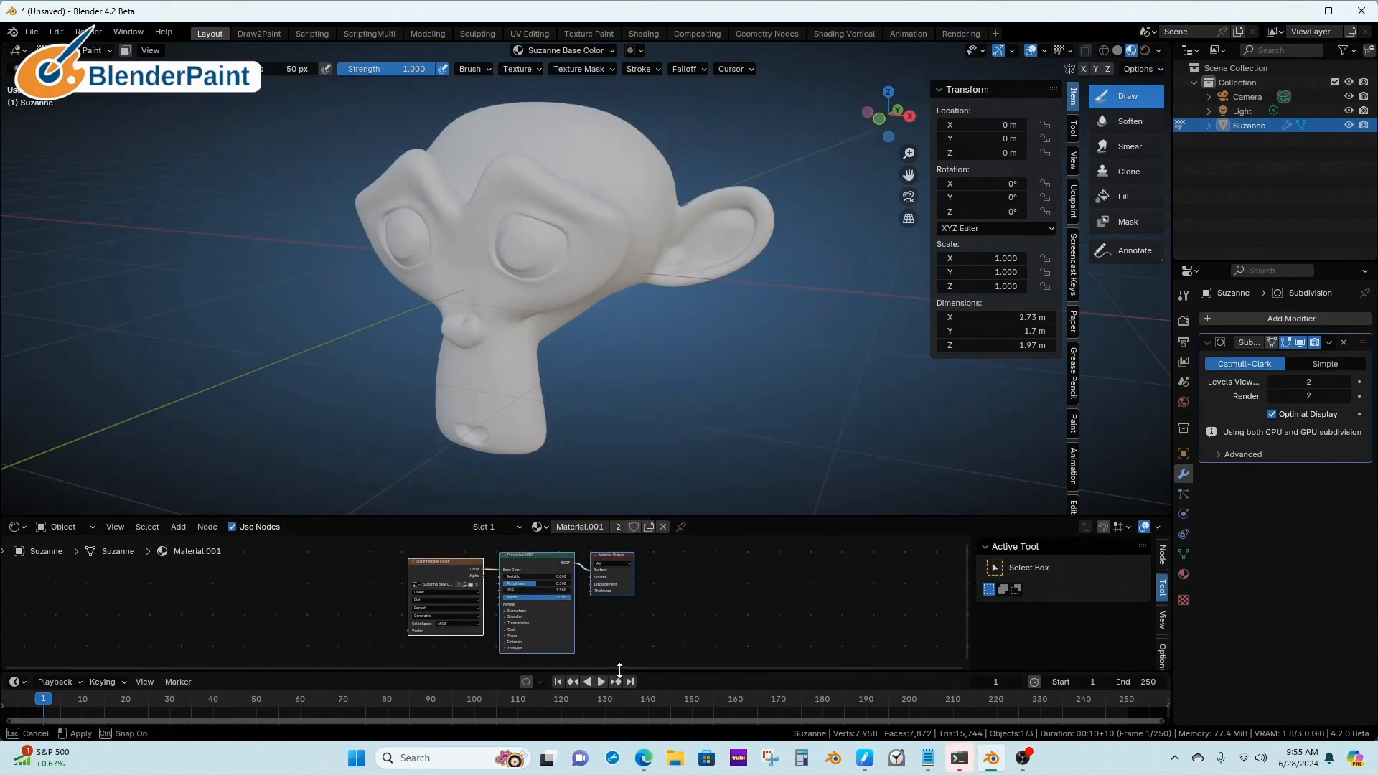
left_click_drag(619, 672, 619, 592)
double_click(1142, 602)
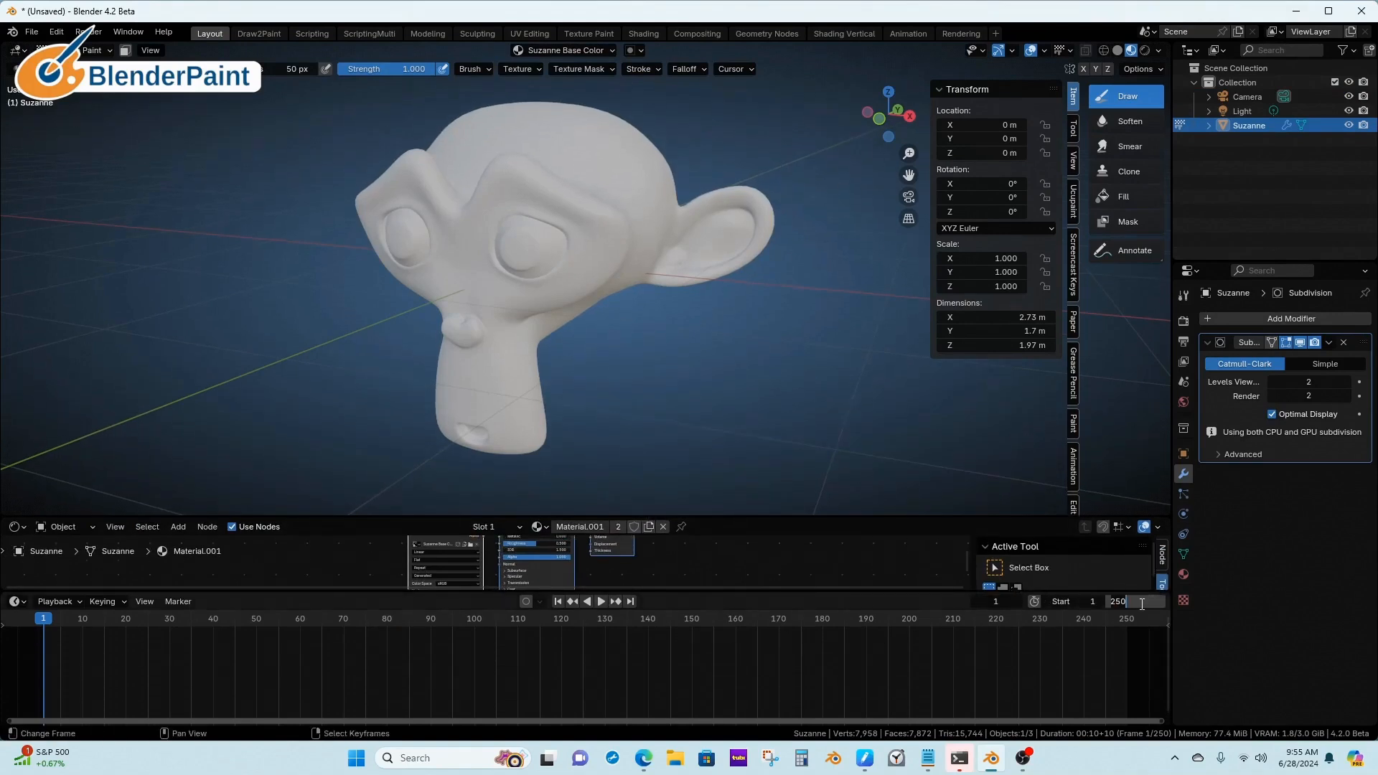
type("10")
key("Return")
key("Home")
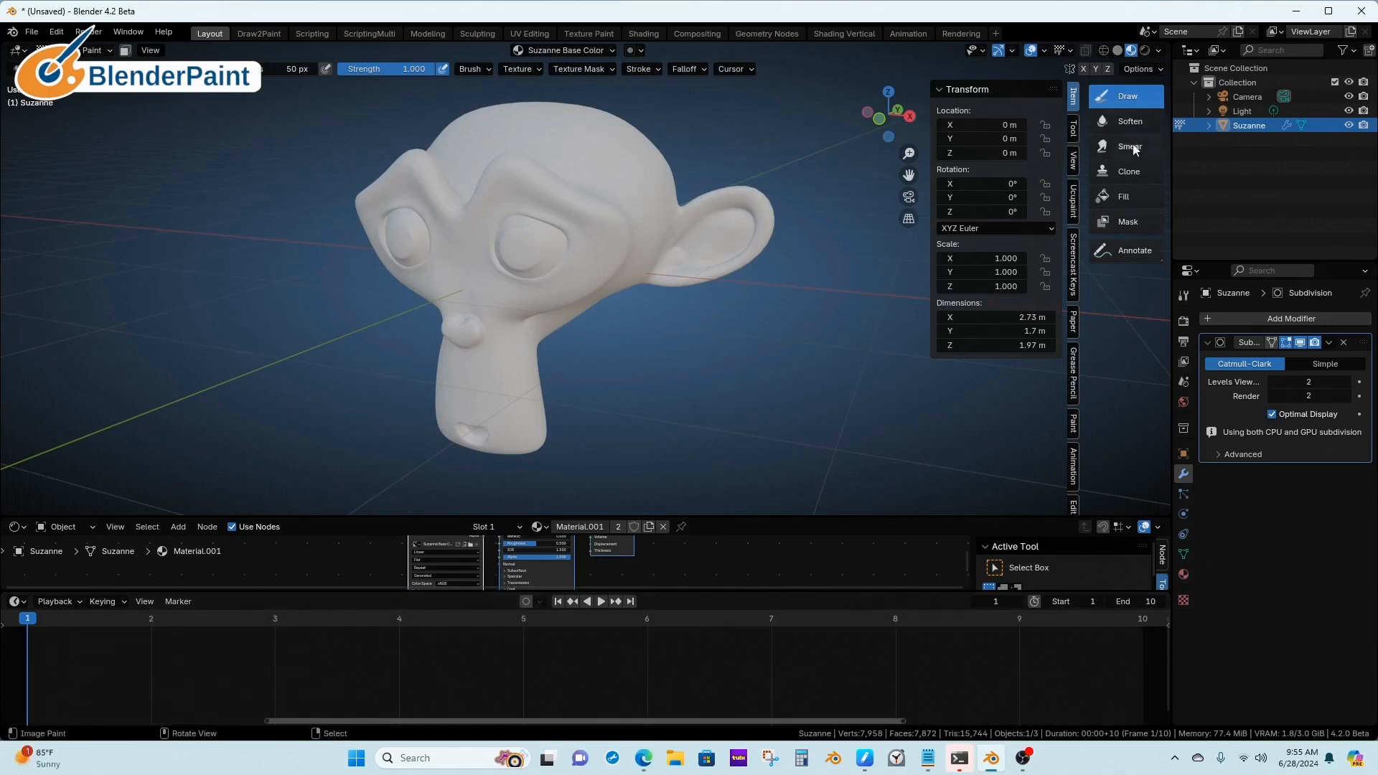
- Create a new Image or Movie texture for the Brush Mask
left_click(1184, 598)
left_click(1269, 318)
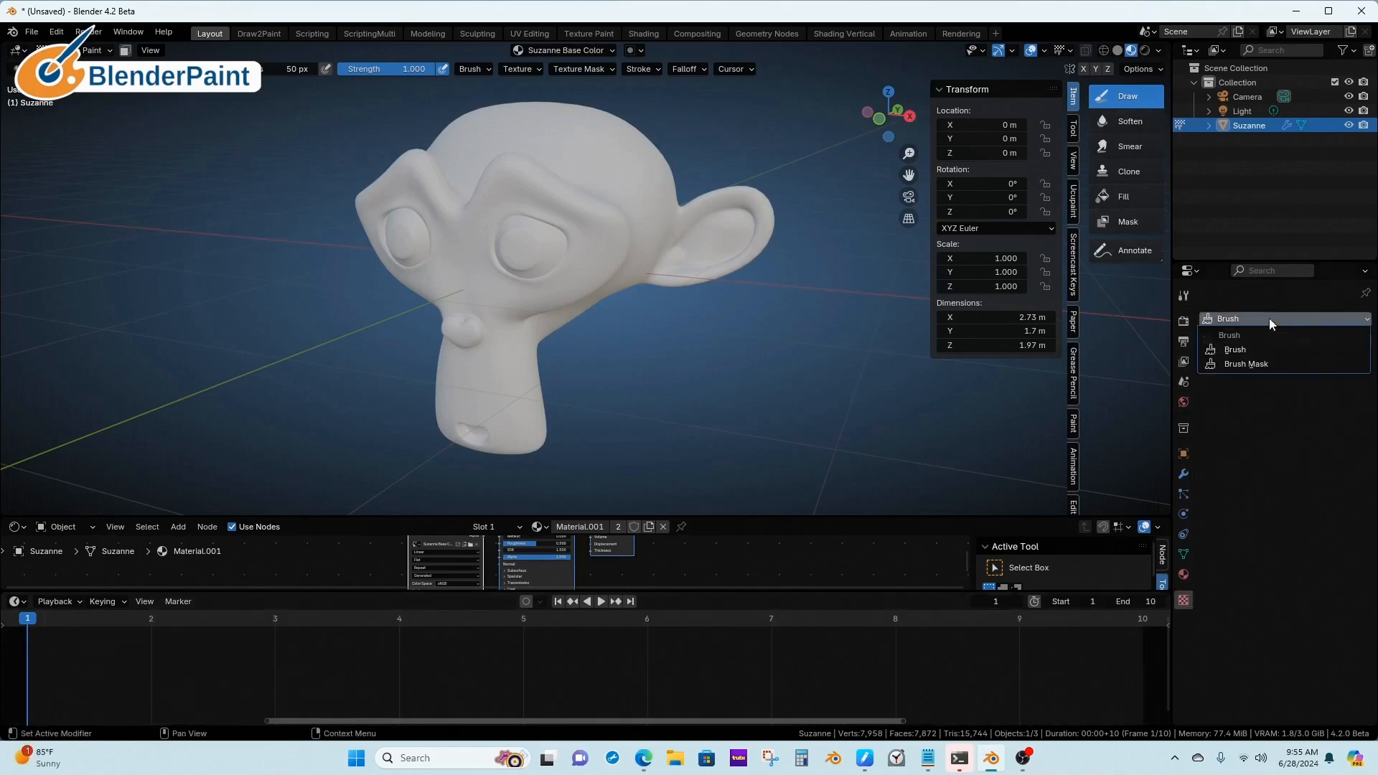
left_click(1261, 364)
left_click(1262, 340)
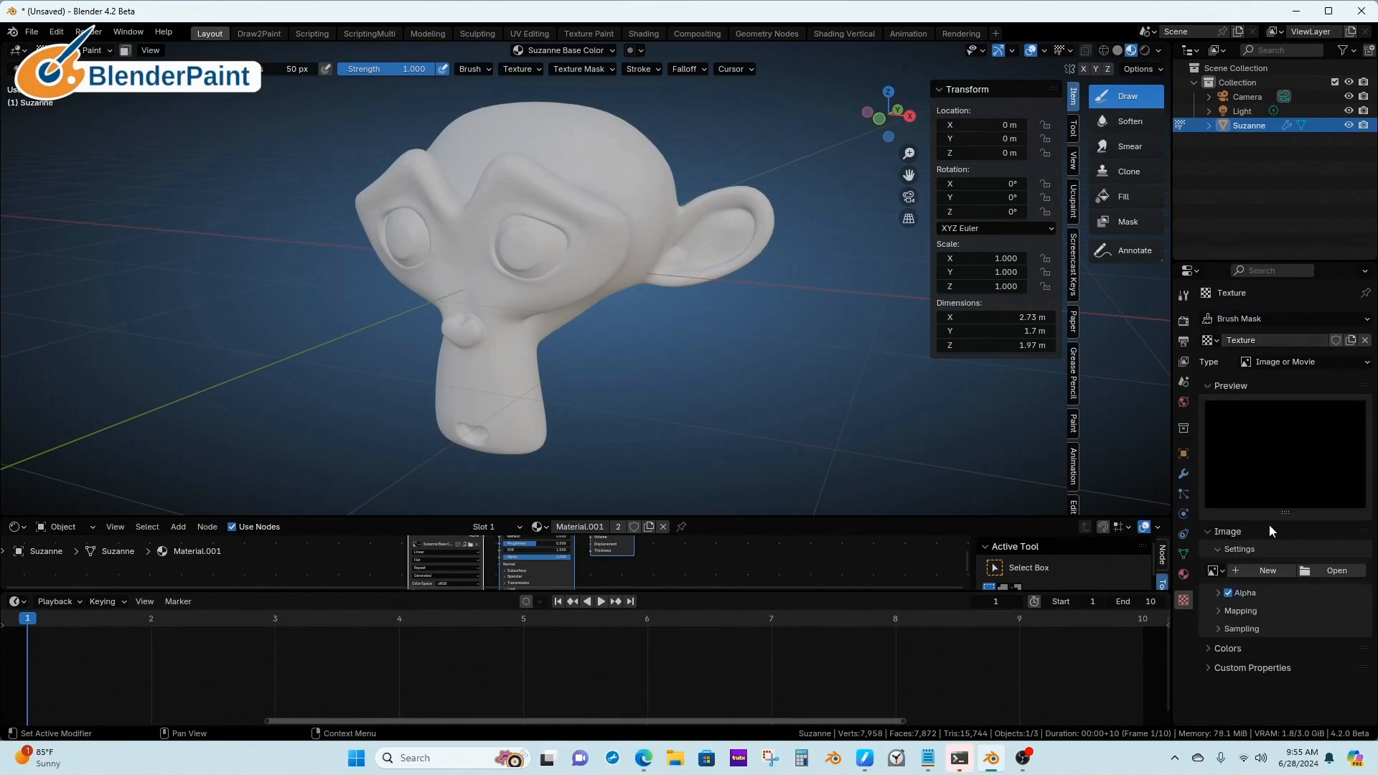
- Load all ten sphereical PNG files from the Textures for Blender sequence folder into the brush mask texture as an image sequence
left_click(1332, 572)
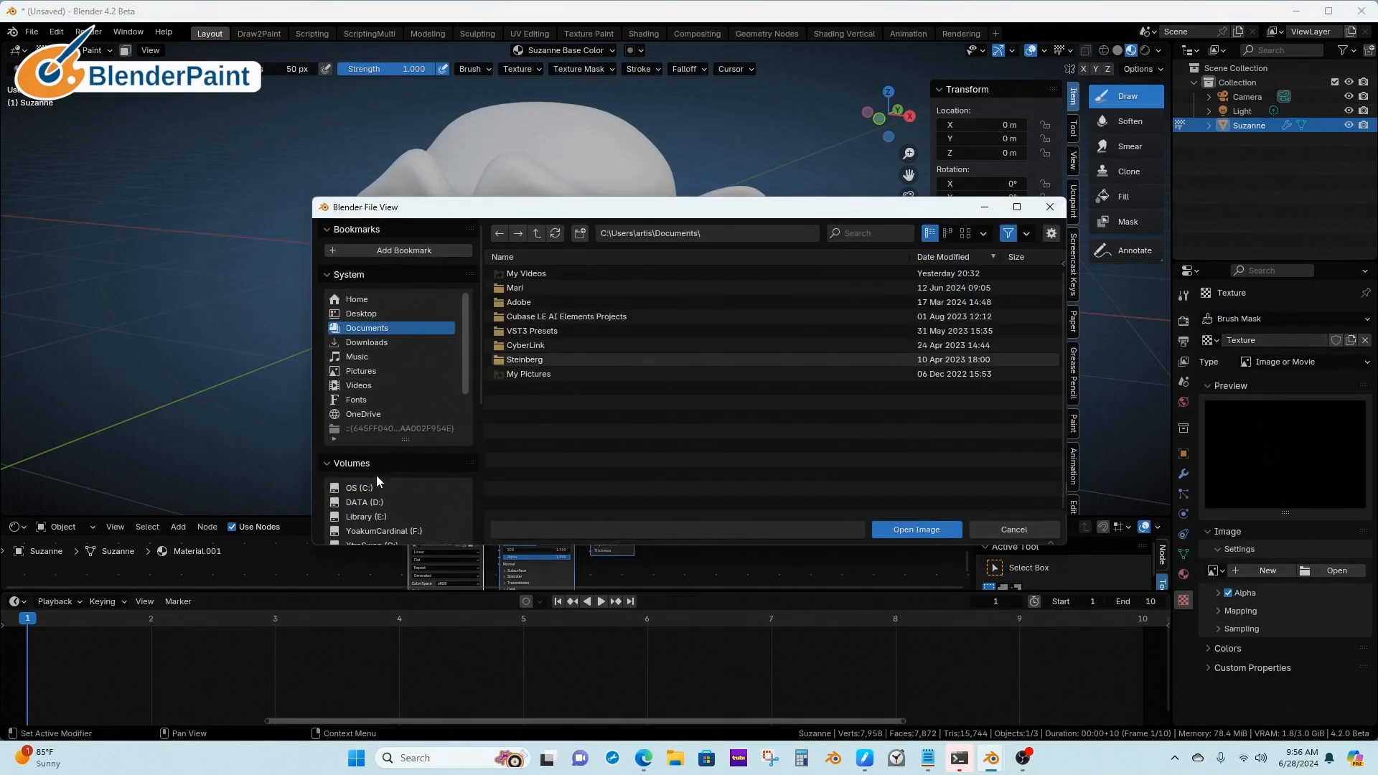
scroll(441, 488, "down", 2)
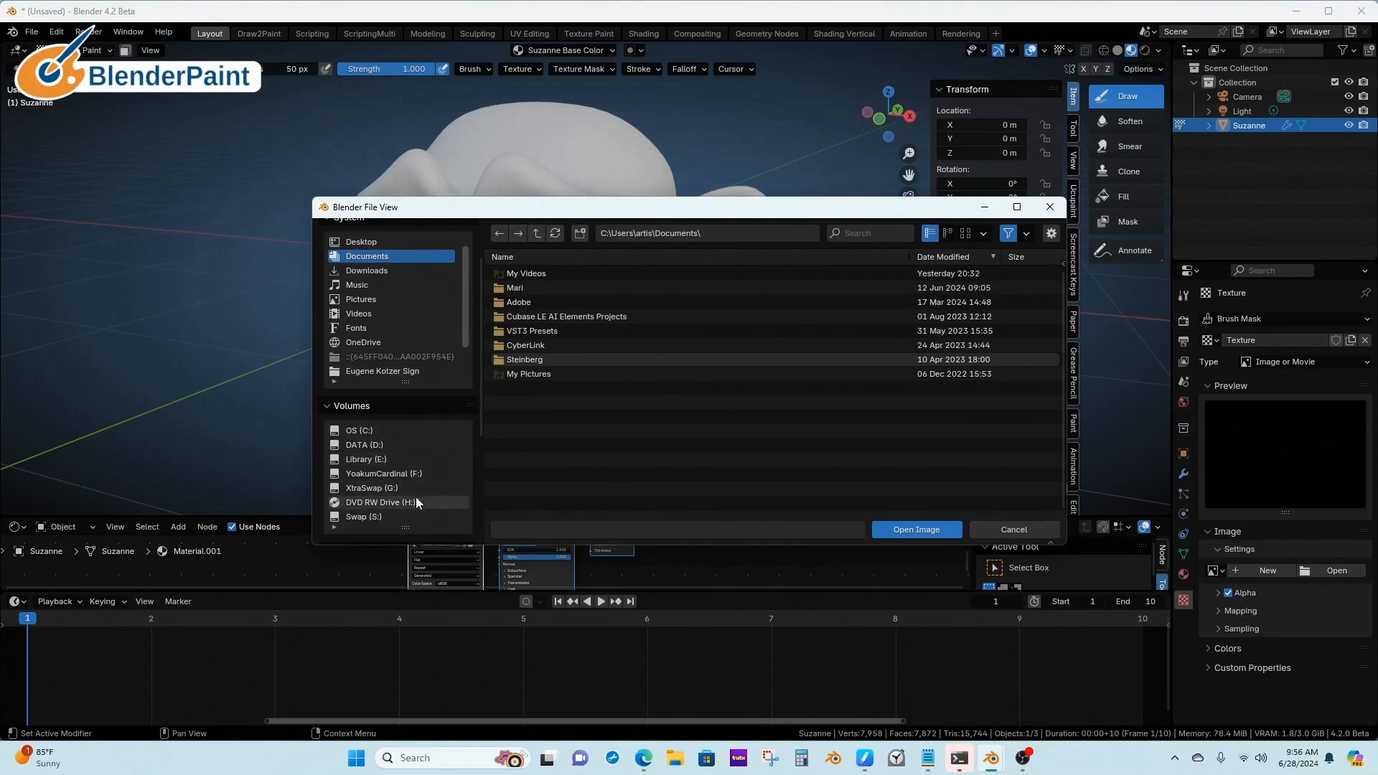
scroll(415, 497, "down", 2)
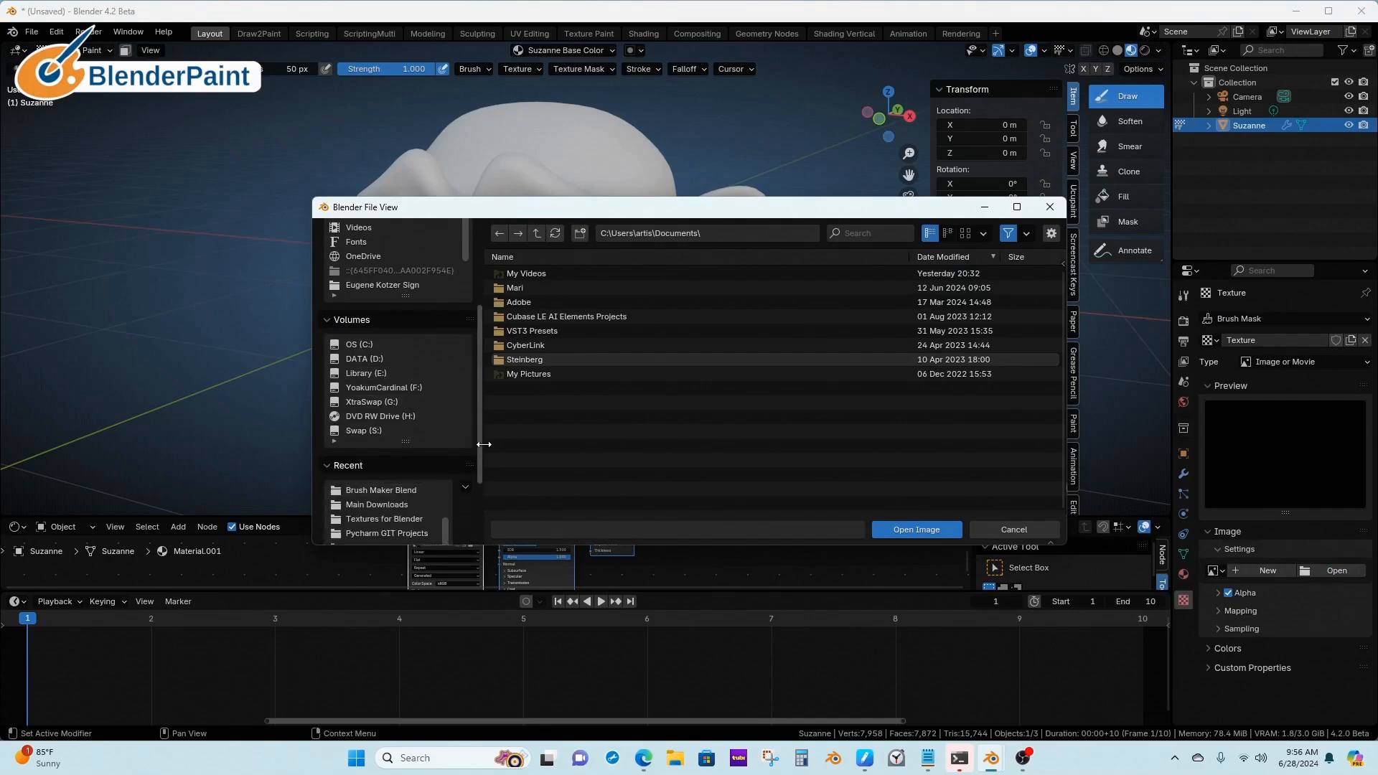
left_click_drag(483, 444, 484, 521)
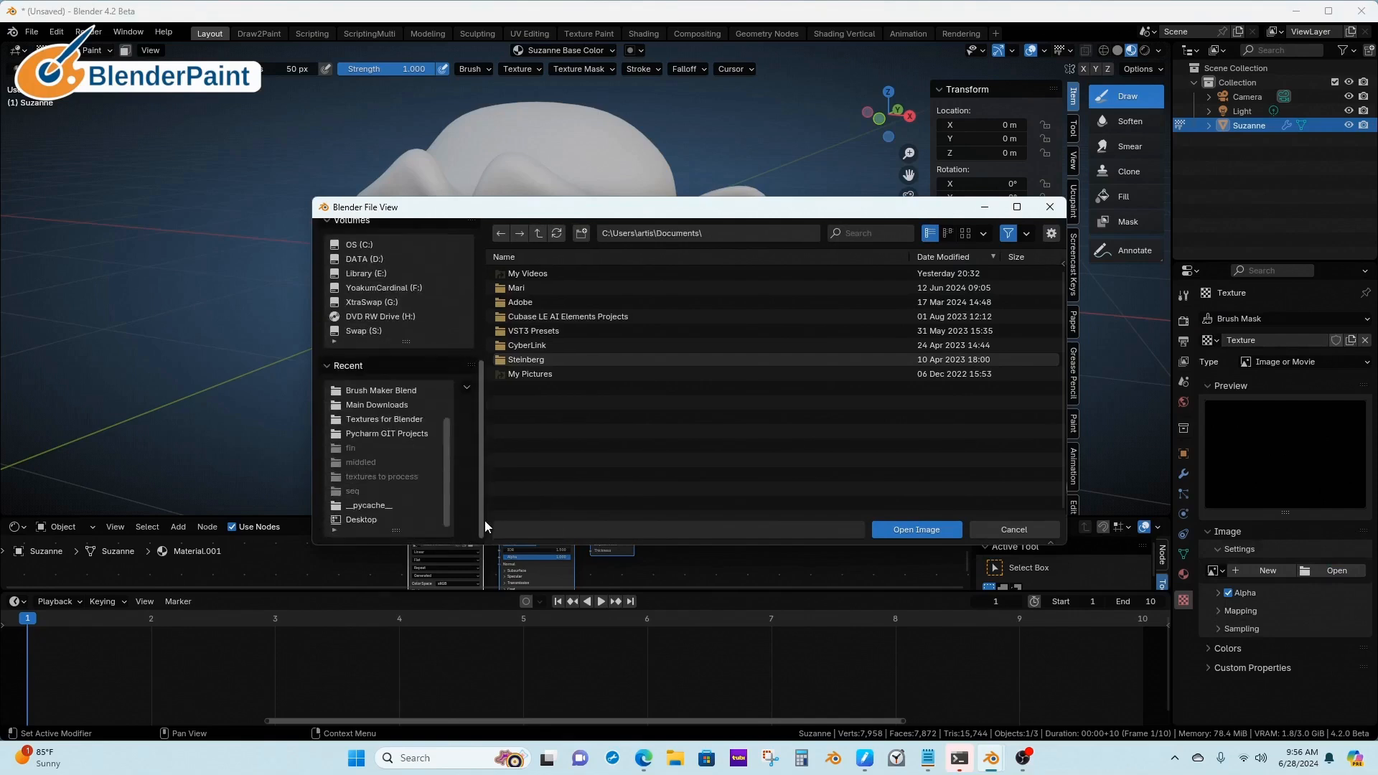
left_click(388, 420)
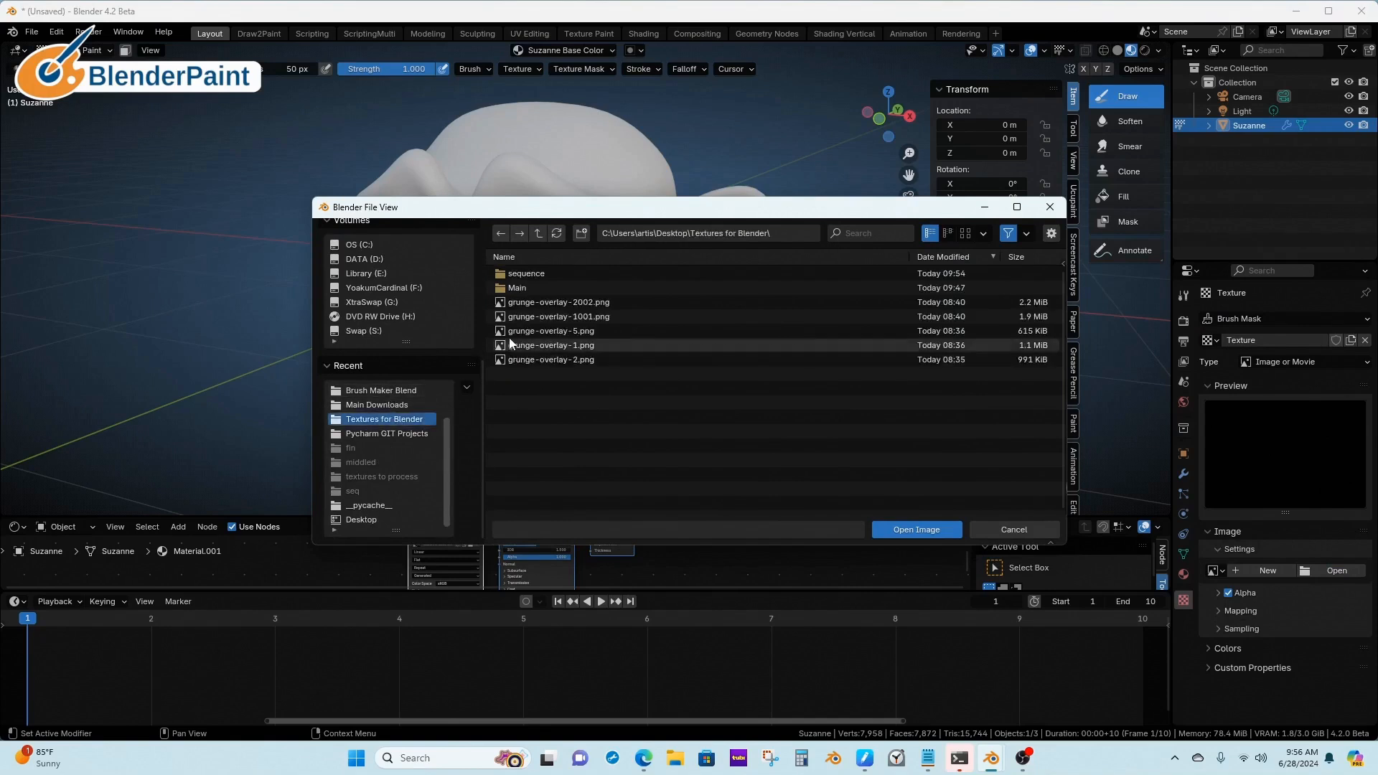
left_click(537, 275)
left_click_drag(605, 428, 539, 276)
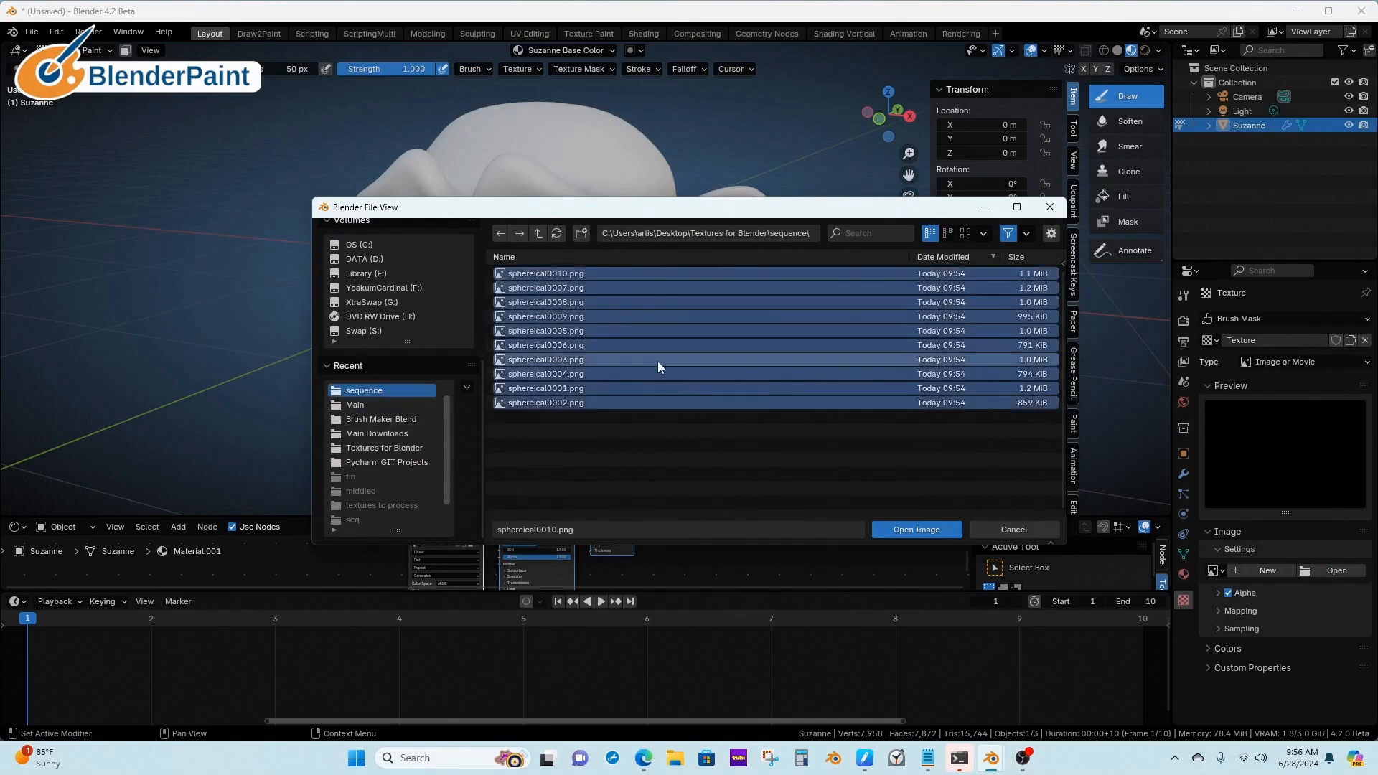
left_click(916, 529)
- Enable Cyclic and Auto Refresh for the brush mask's image sequence
scroll(1278, 609, "down", 3)
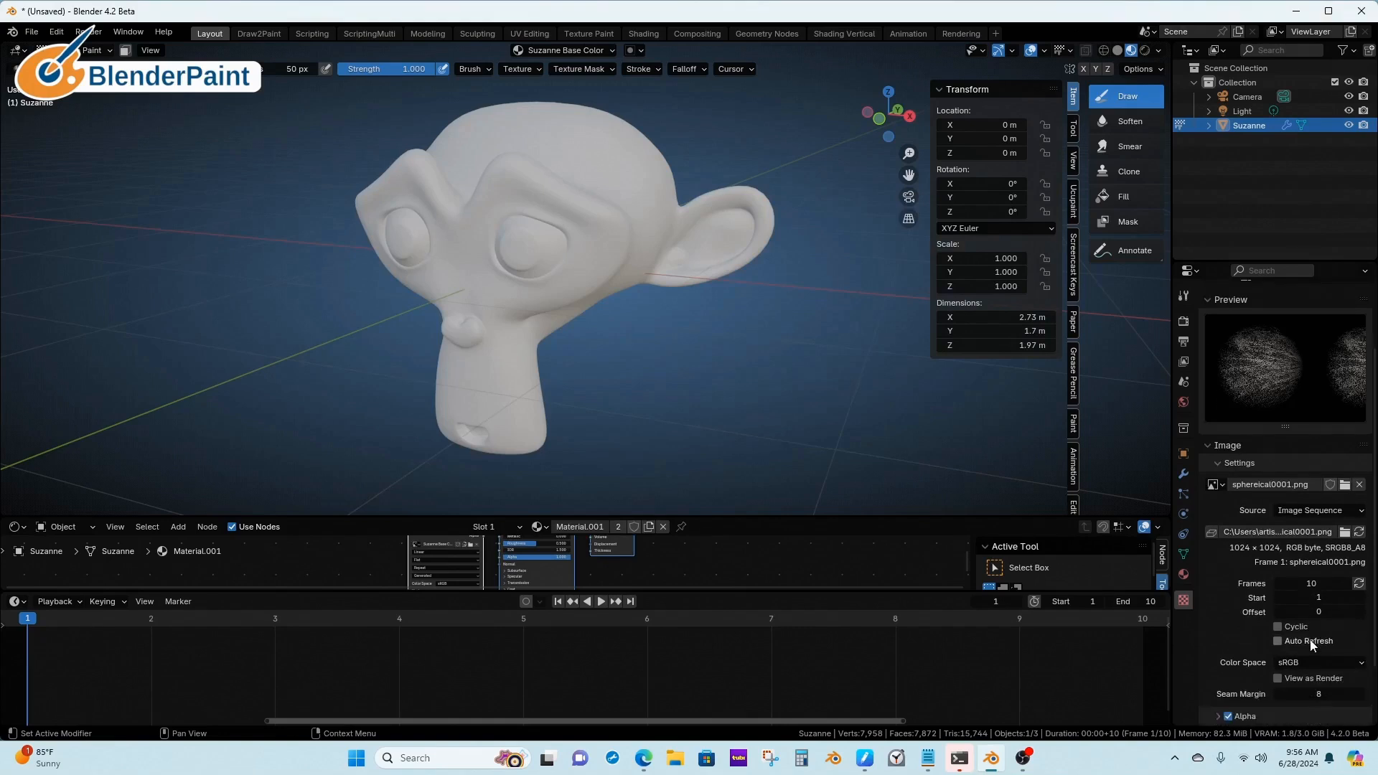
left_click(1279, 612)
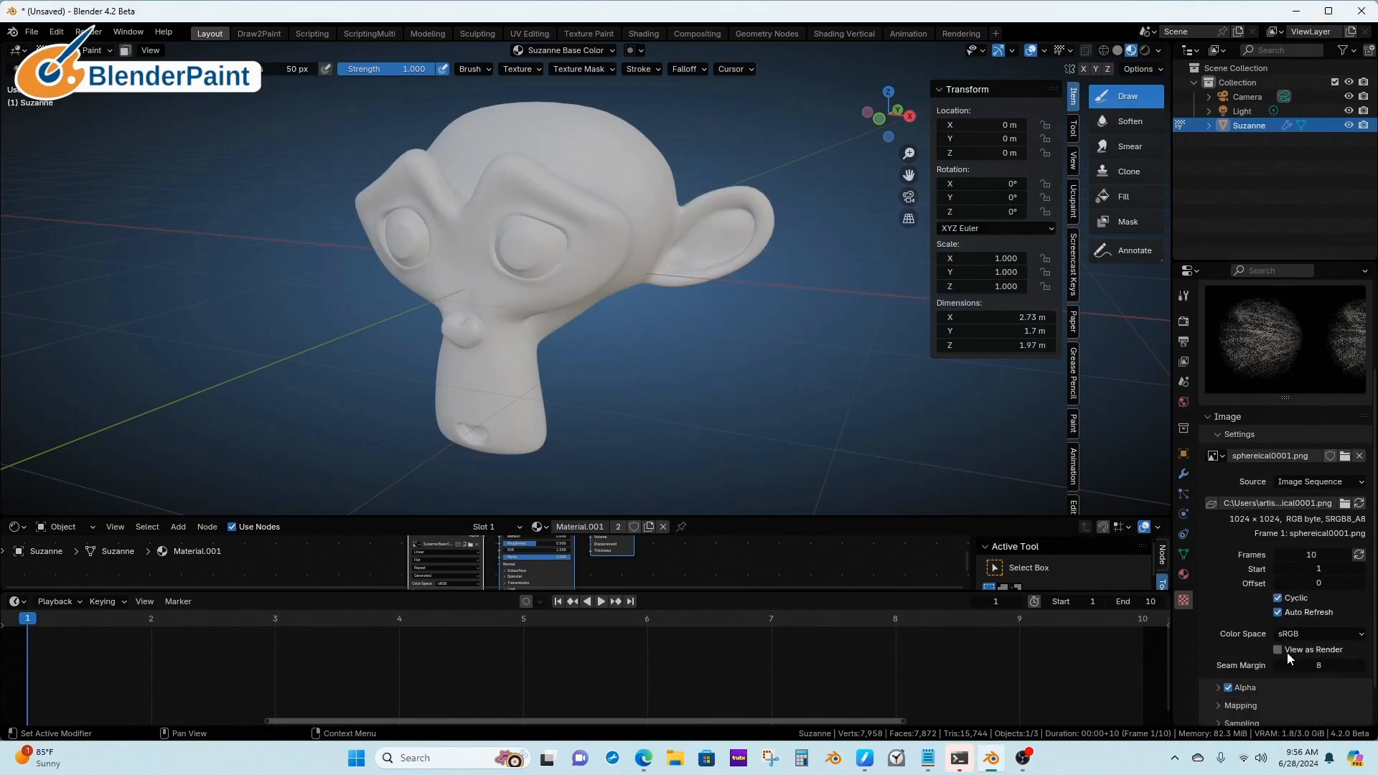
scroll(1220, 639, "down", 2)
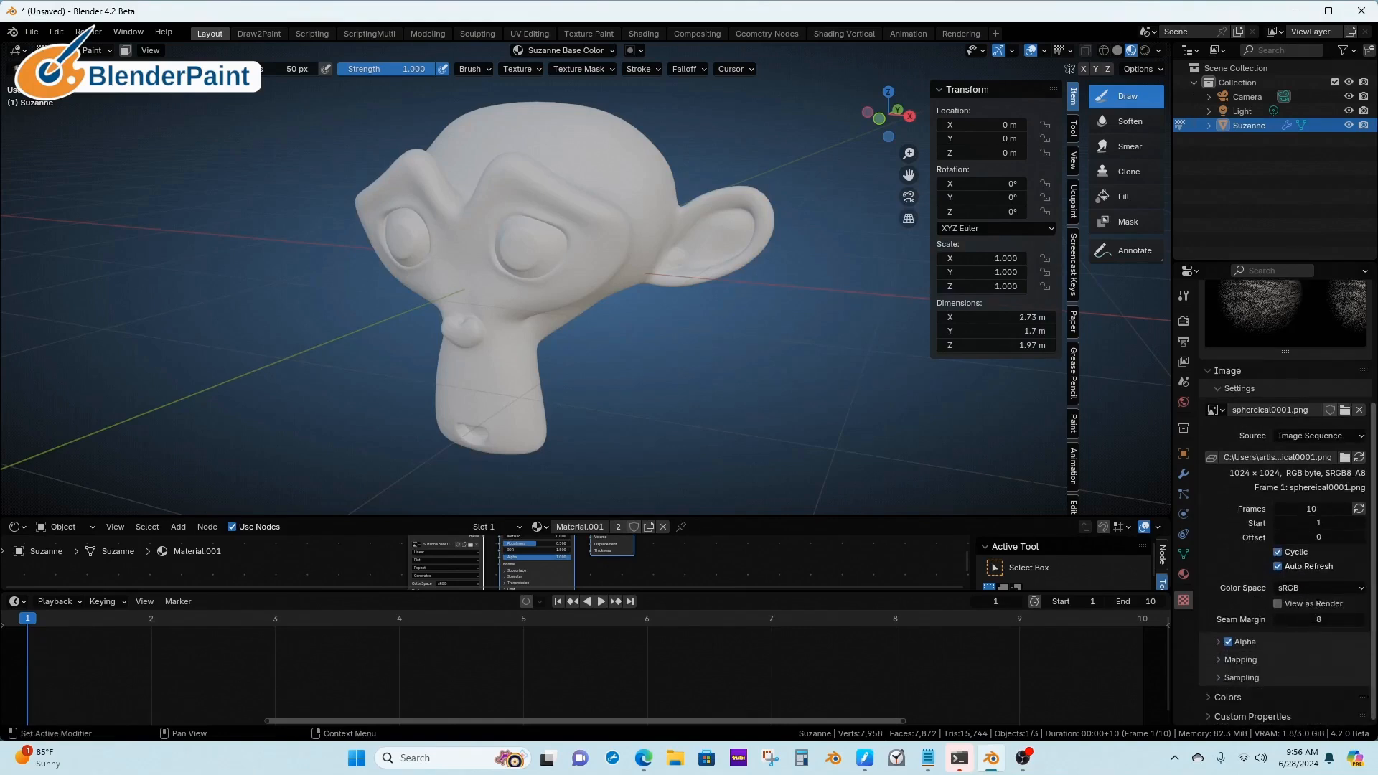
scroll(1285, 665, "up", 4)
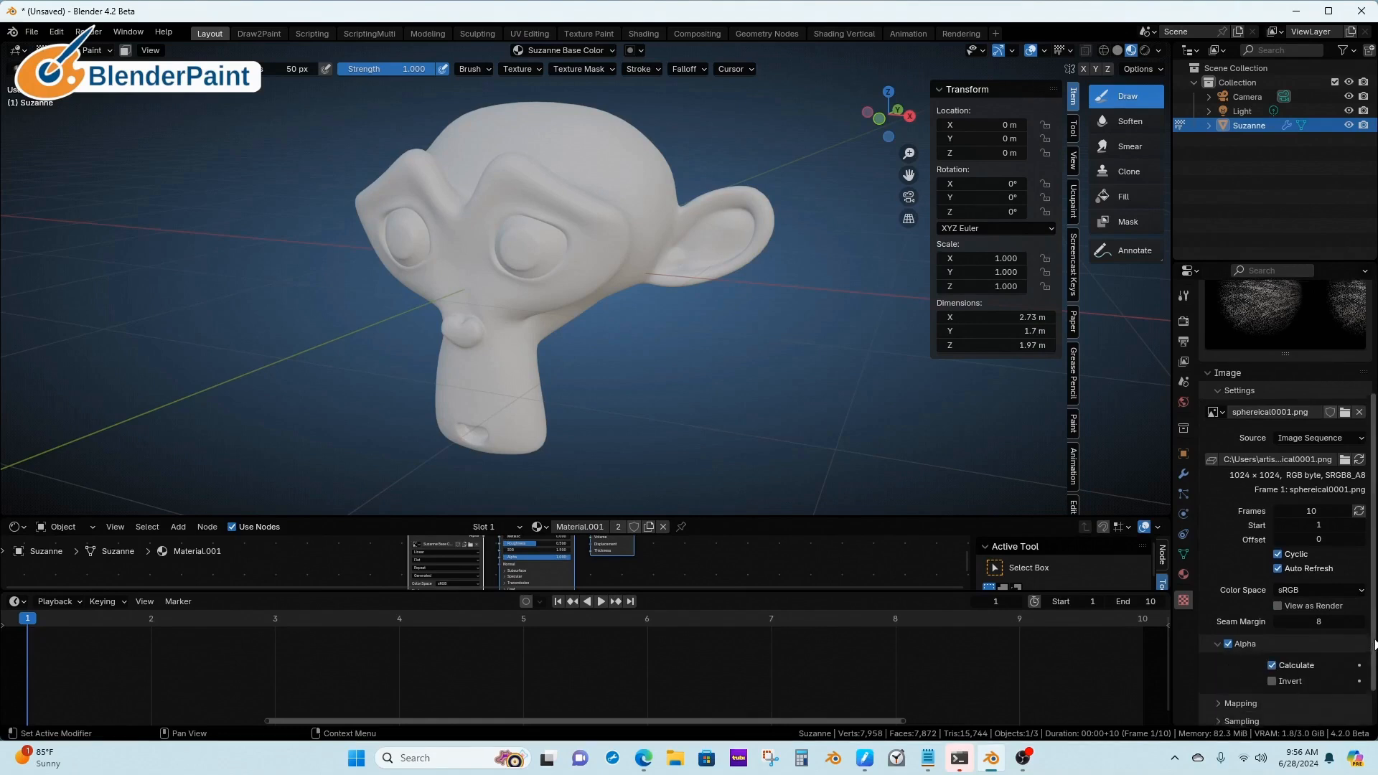
- Widen the properties area and enable Rake and Random angle for the Draw brush's texture mask
left_click_drag(1172, 357, 1161, 358)
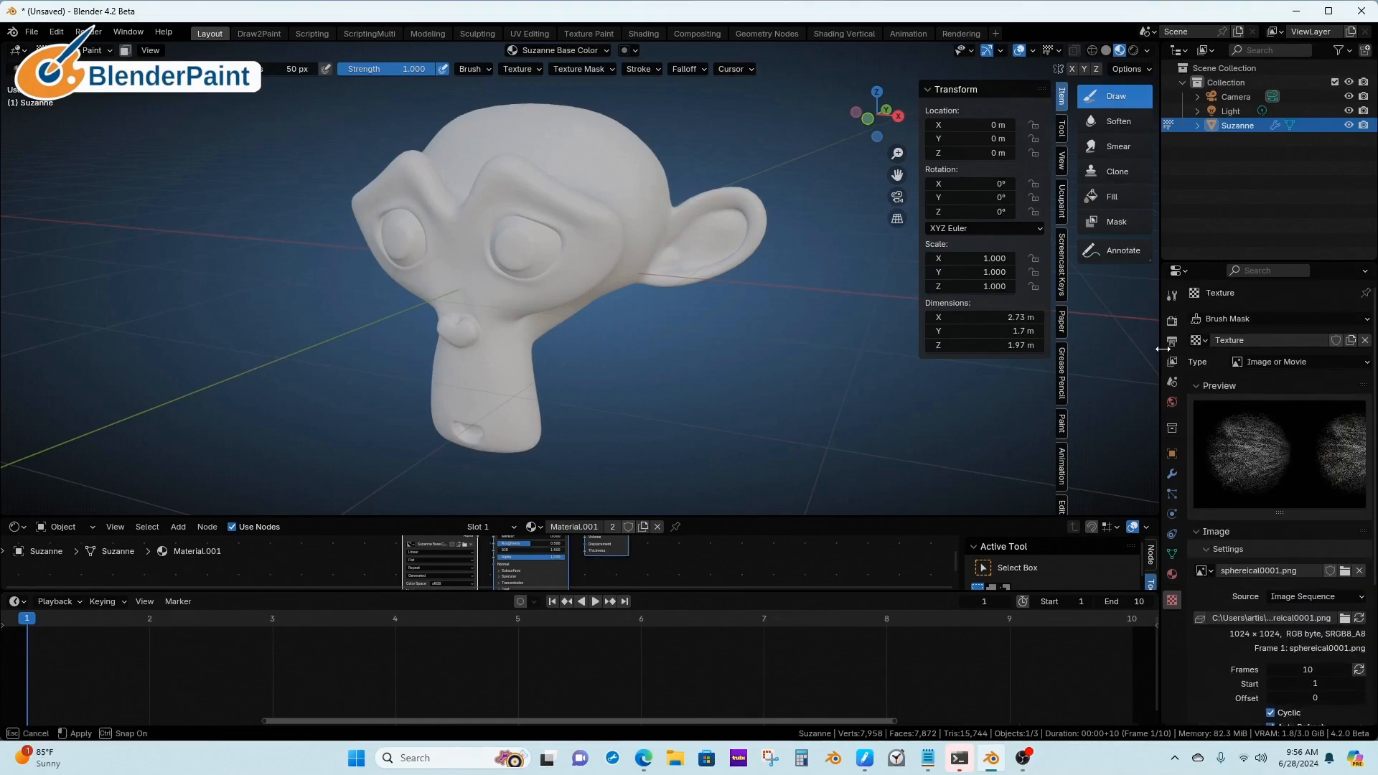
left_click(1063, 127)
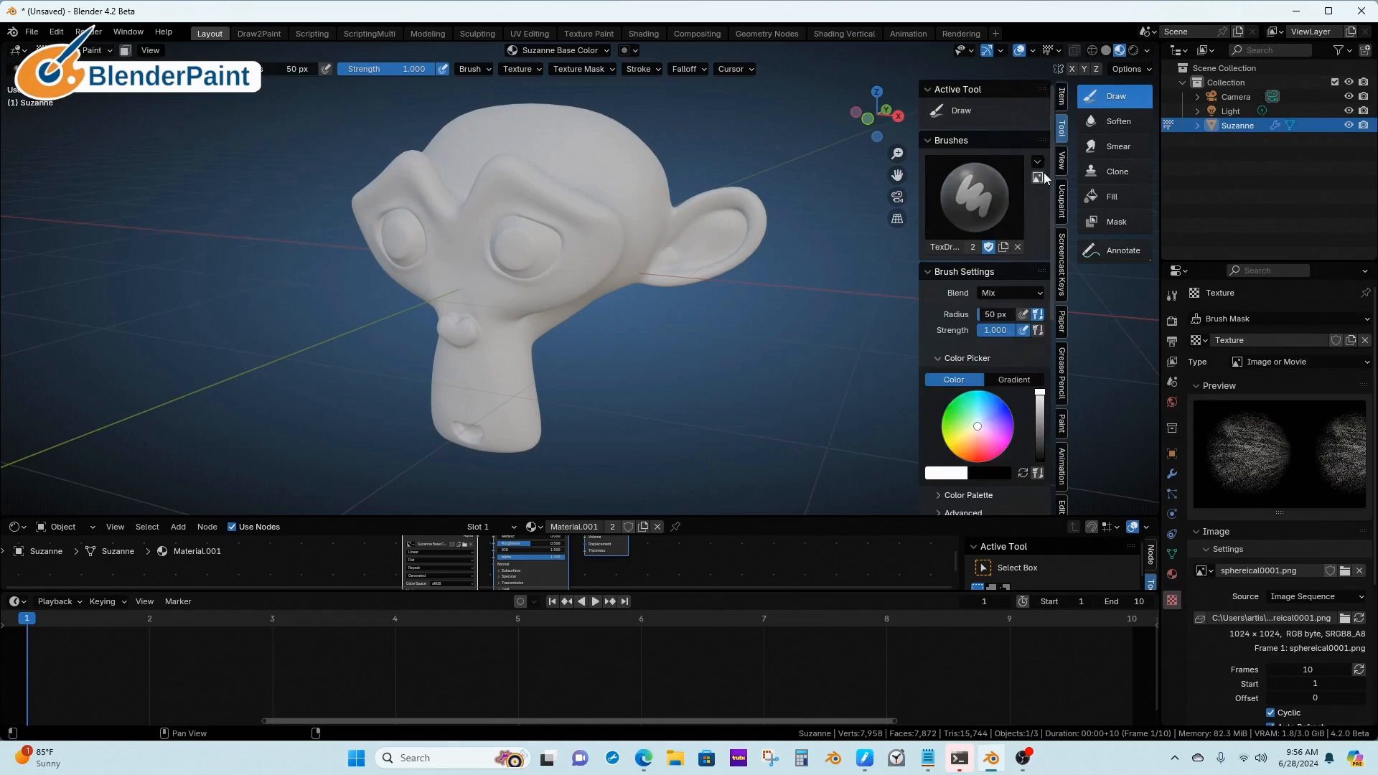
left_click_drag(1054, 194, 1061, 329)
left_click(938, 295)
scroll(1061, 329, "down", 2)
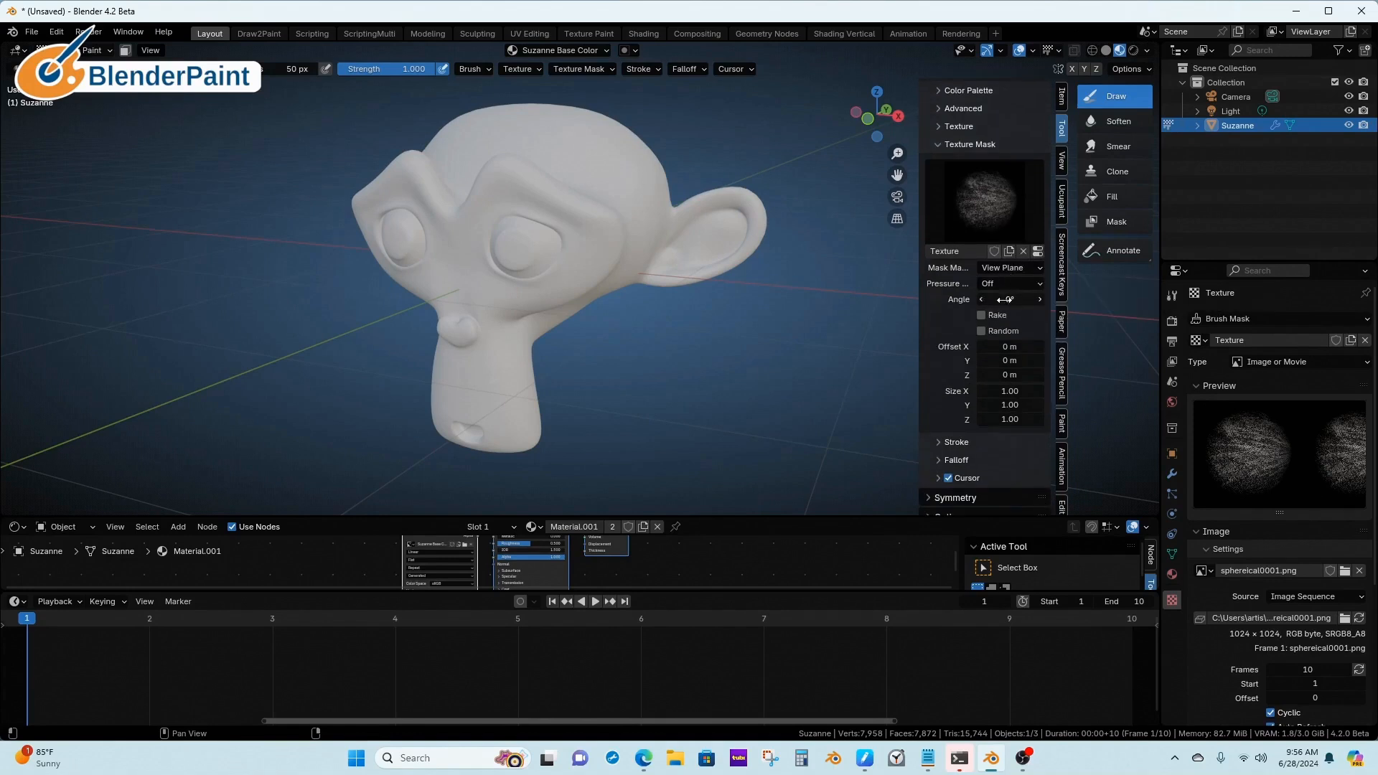
left_click(988, 317)
left_click(998, 332)
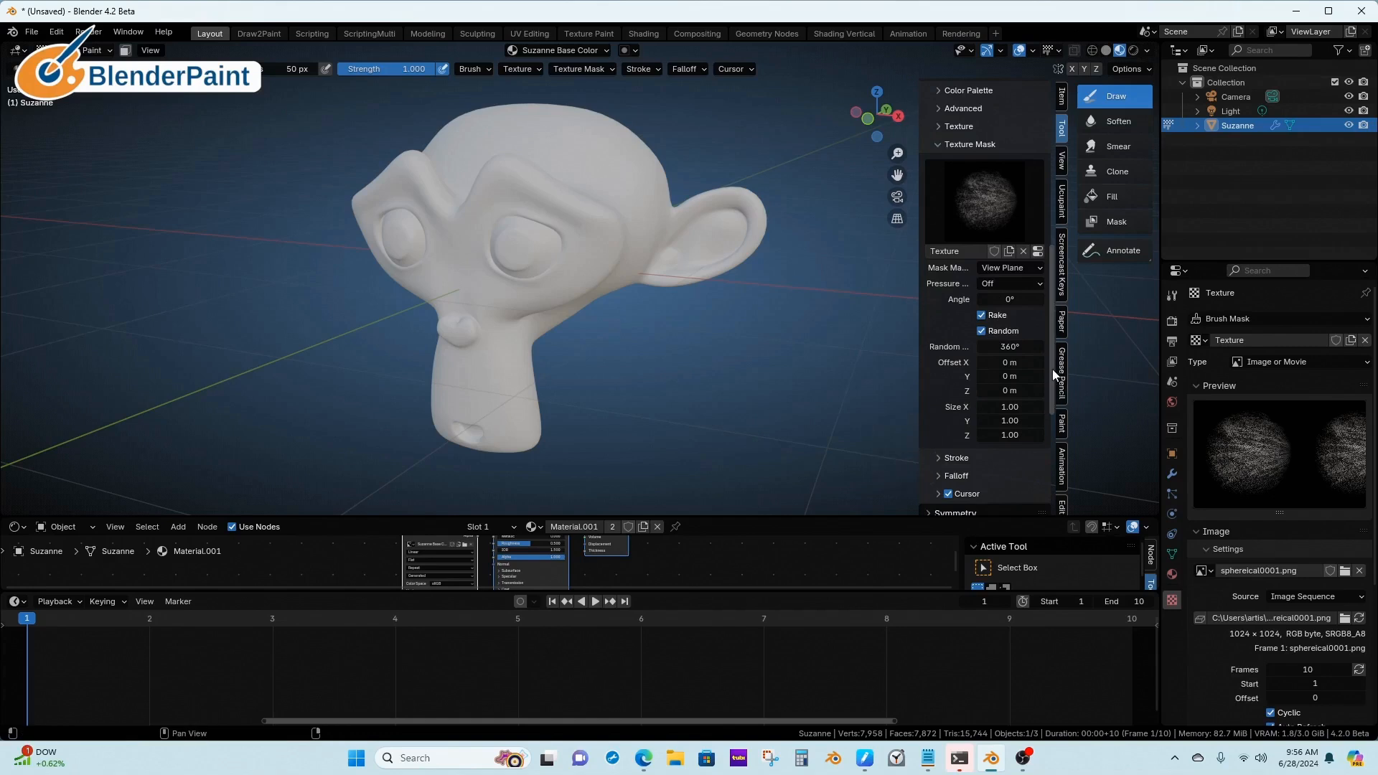
- Set the texture mask's size to 1.60 on X, Y and Z
scroll(1052, 367, "down", 1)
left_click_drag(1008, 391, 1008, 418)
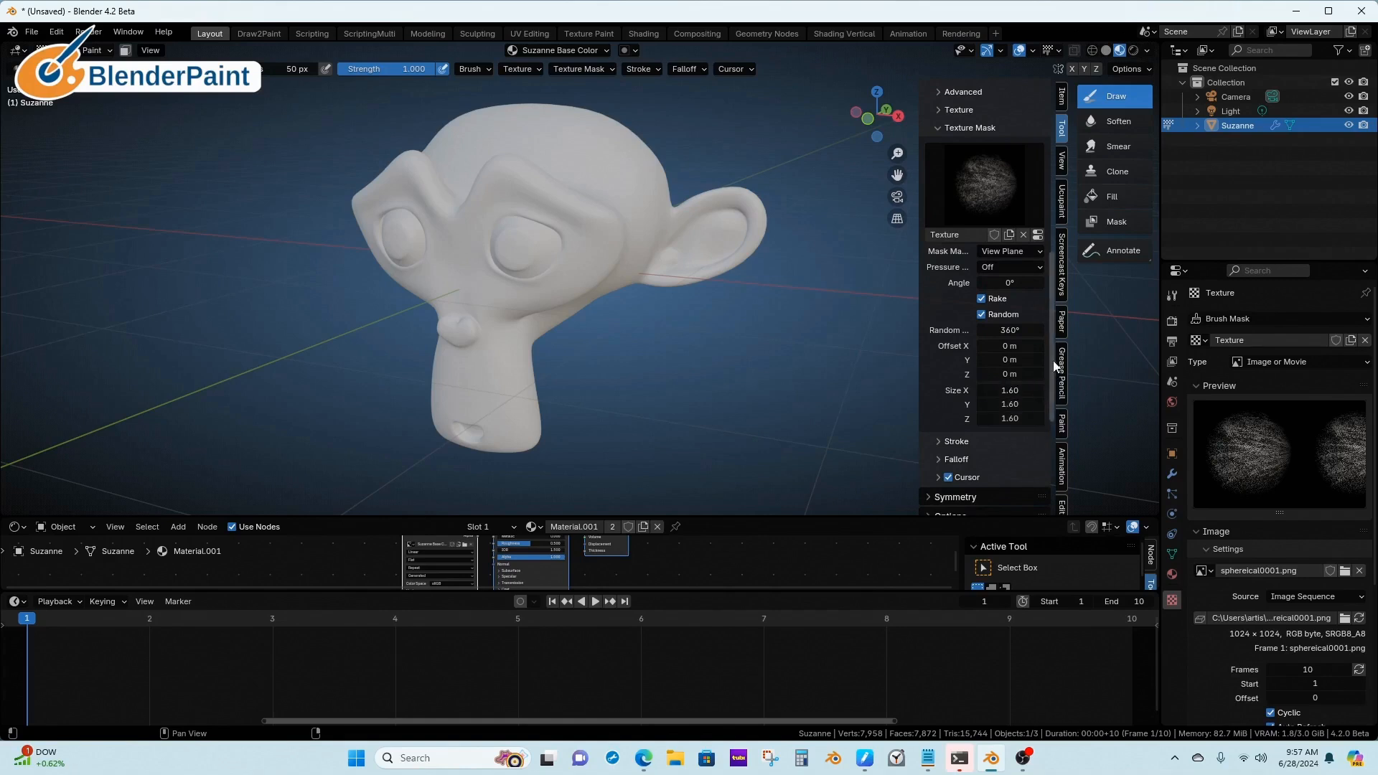
left_click_drag(1053, 361, 1057, 208)
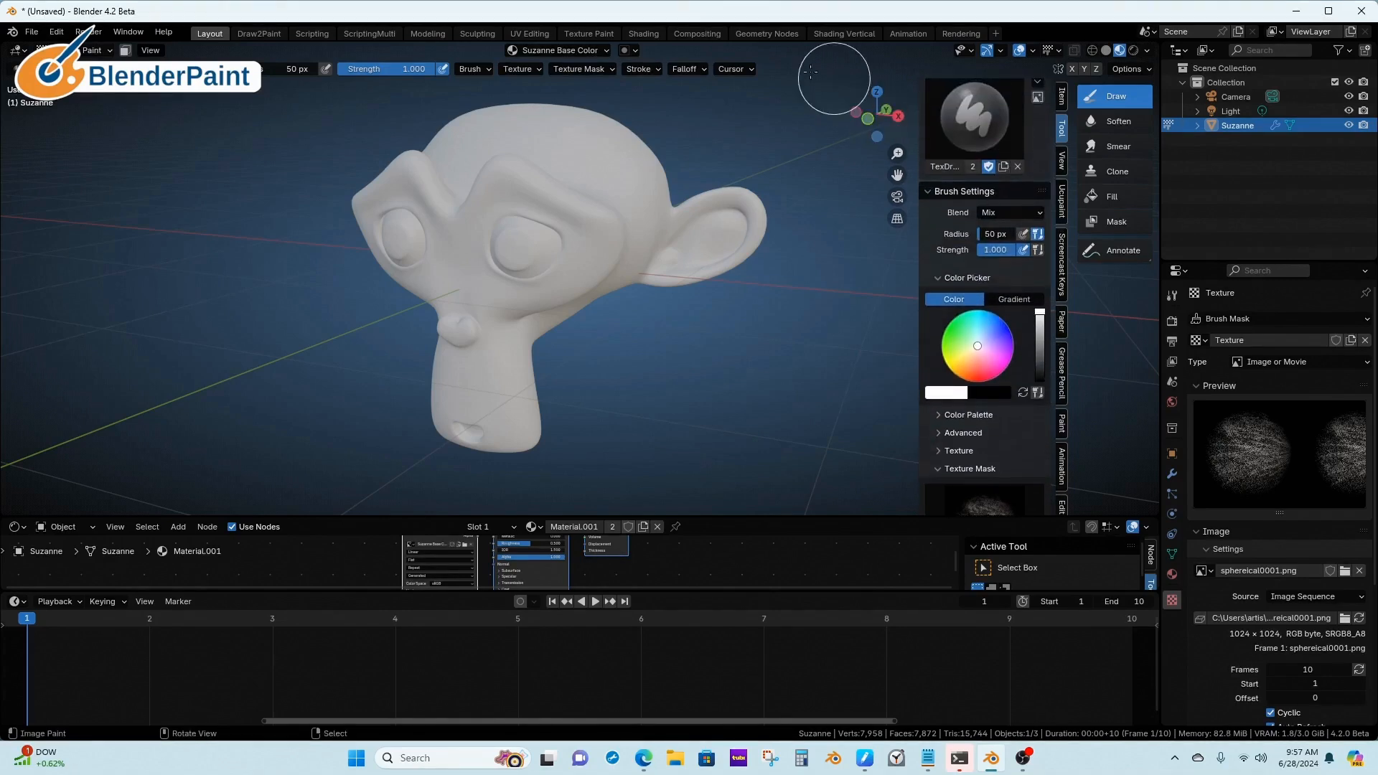
- Enlarge the Draw brush's radius to 106 px
left_click(734, 69)
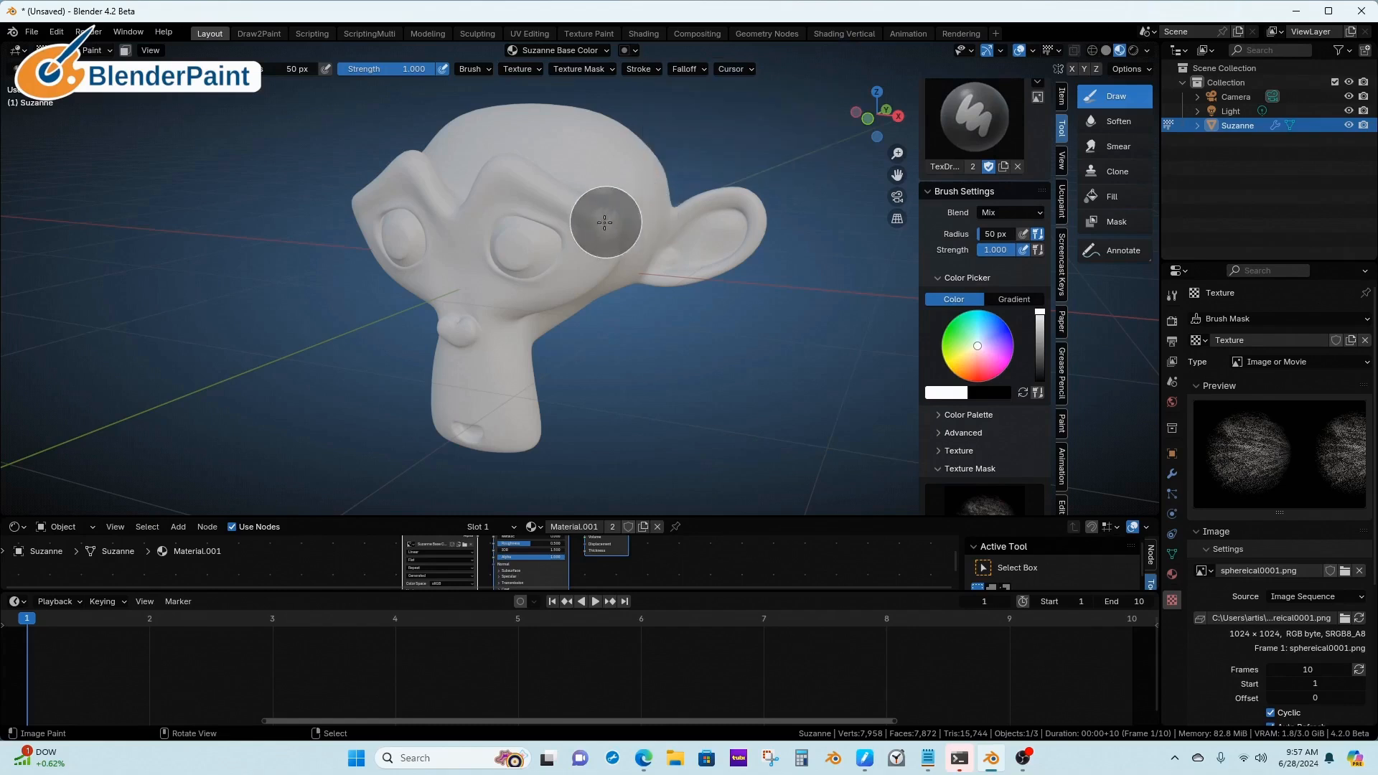
key("f")
left_click(636, 245)
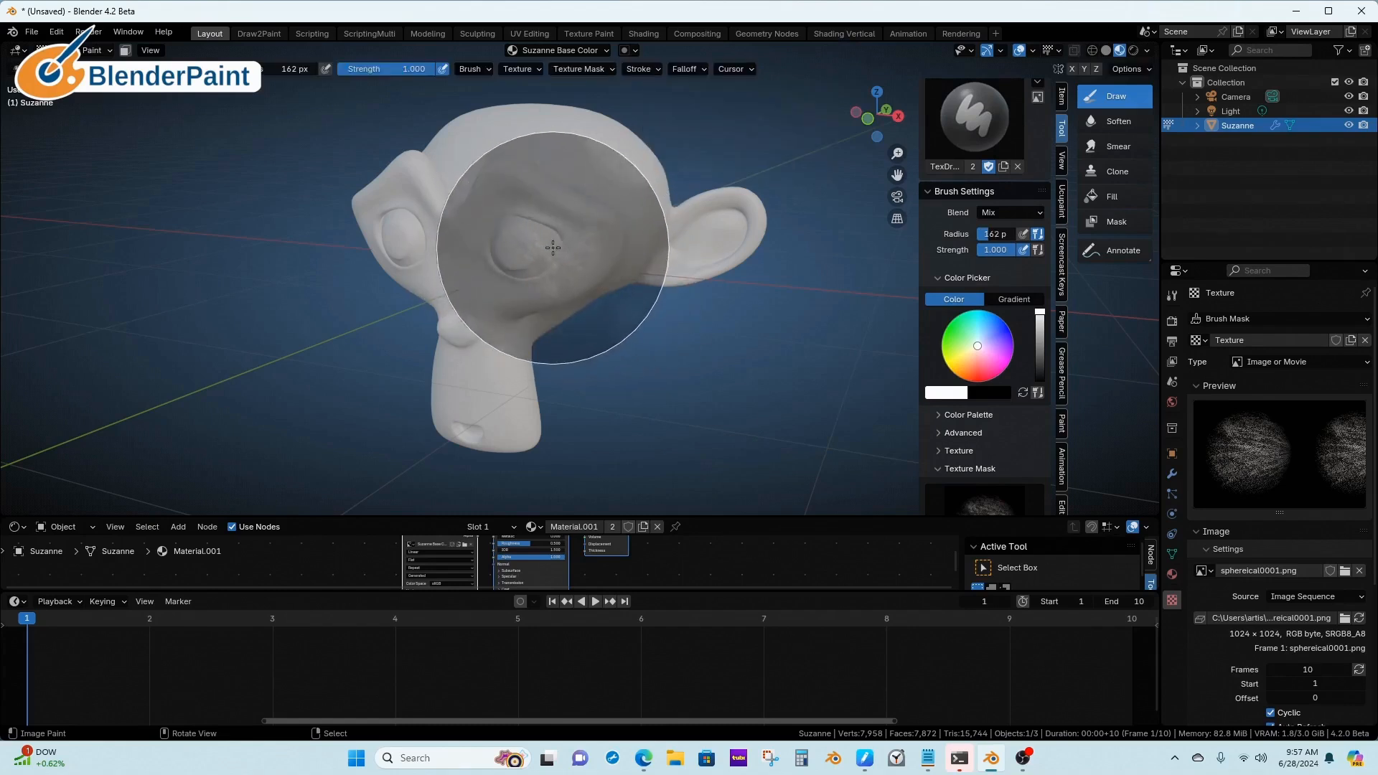
key("f")
left_click(513, 246)
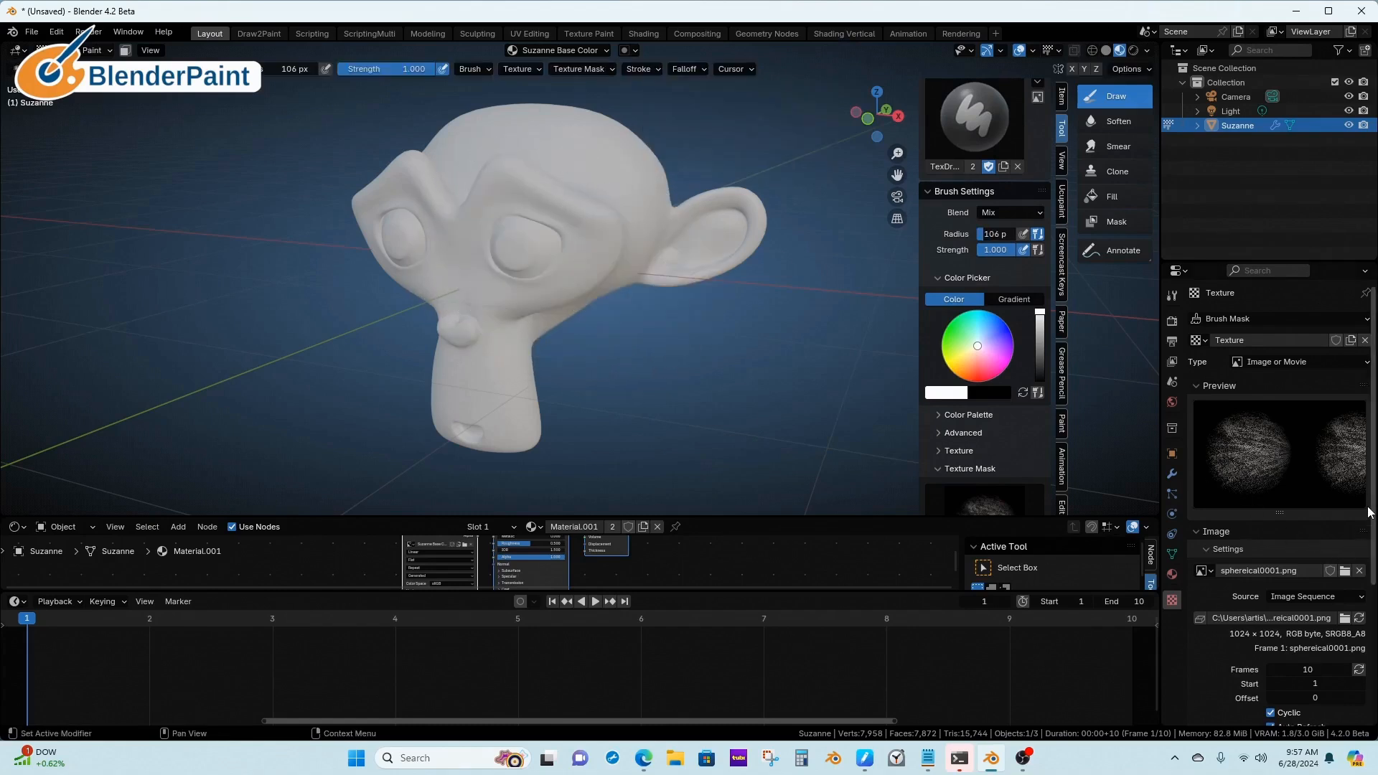
- Set the brush mask image's mapping extension to Clip and the texture mask's size to 1.20 on all axes
scroll(1342, 653, "down", 6)
left_click(1212, 659)
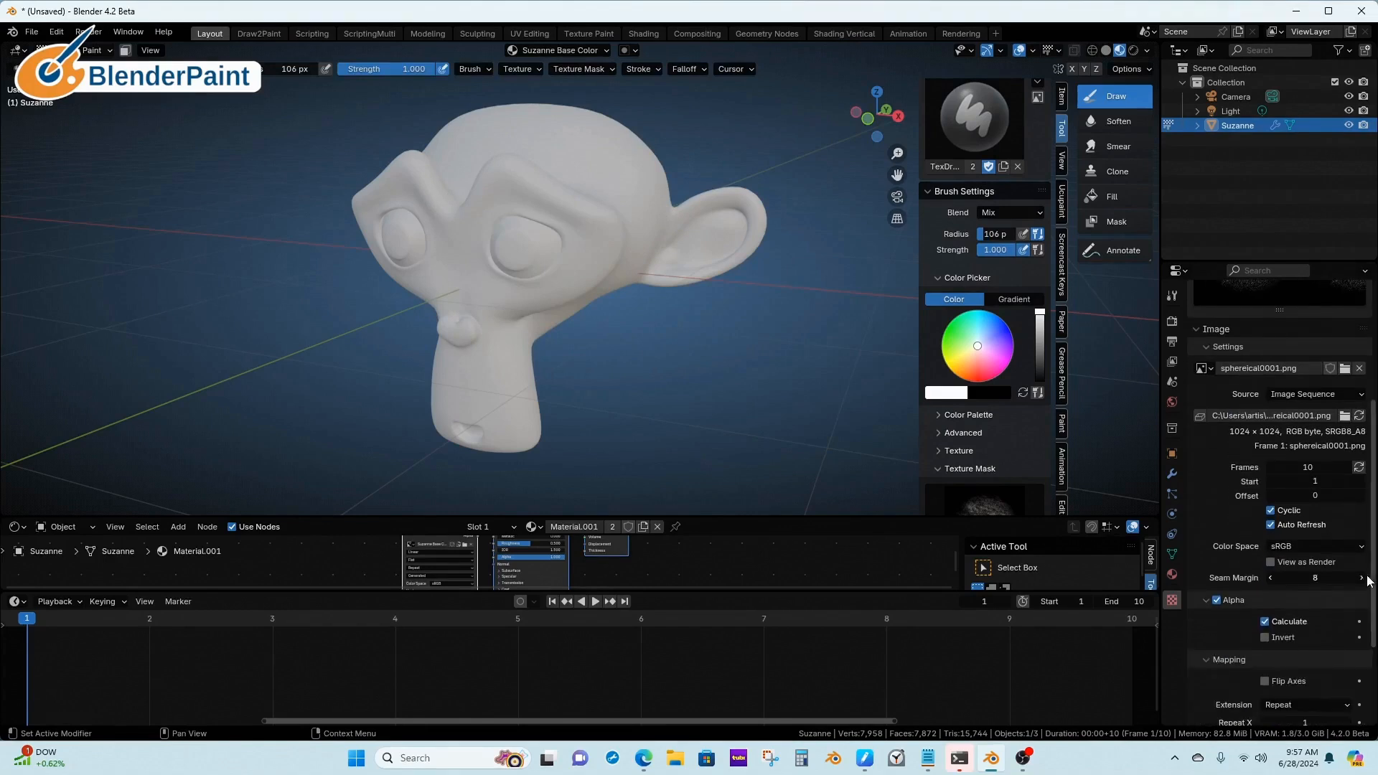
scroll(1283, 562, "down", 4)
left_click(1263, 573)
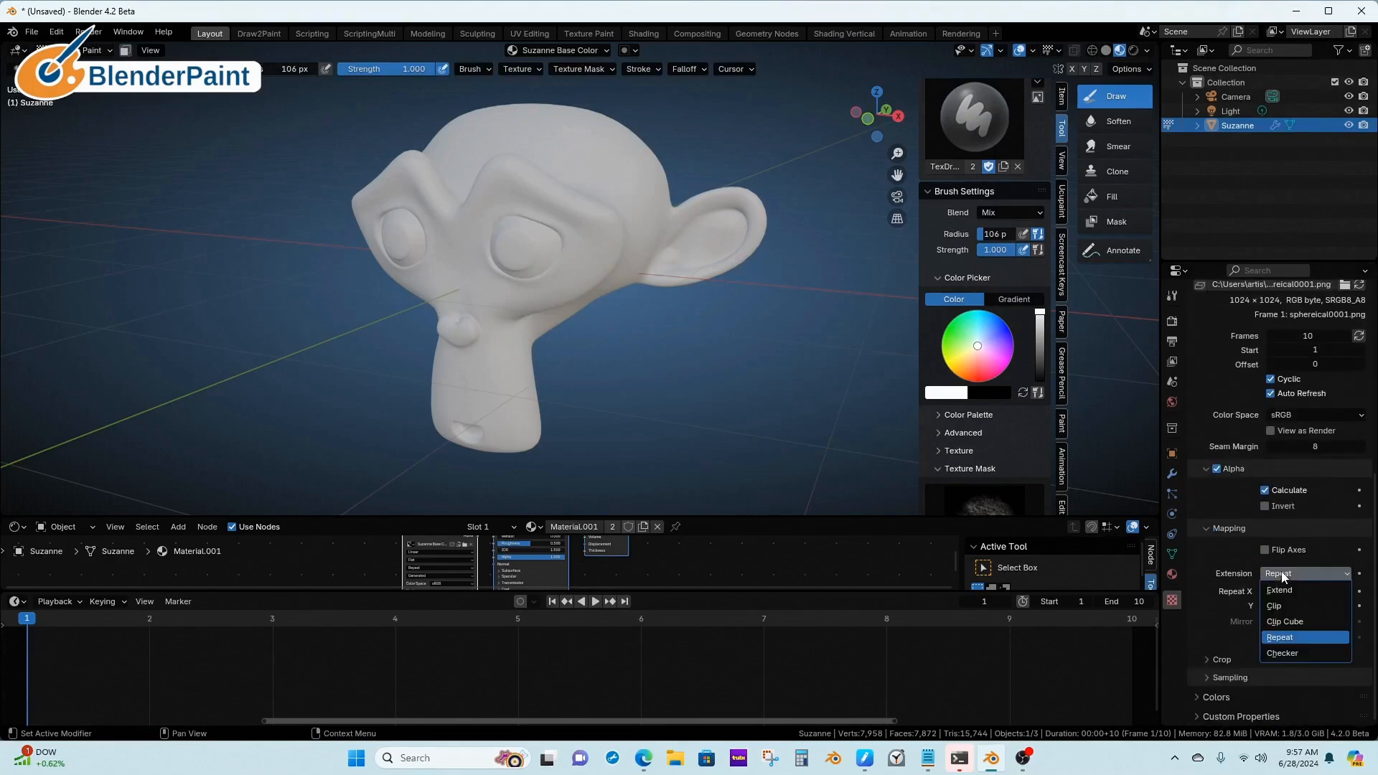
left_click(1287, 605)
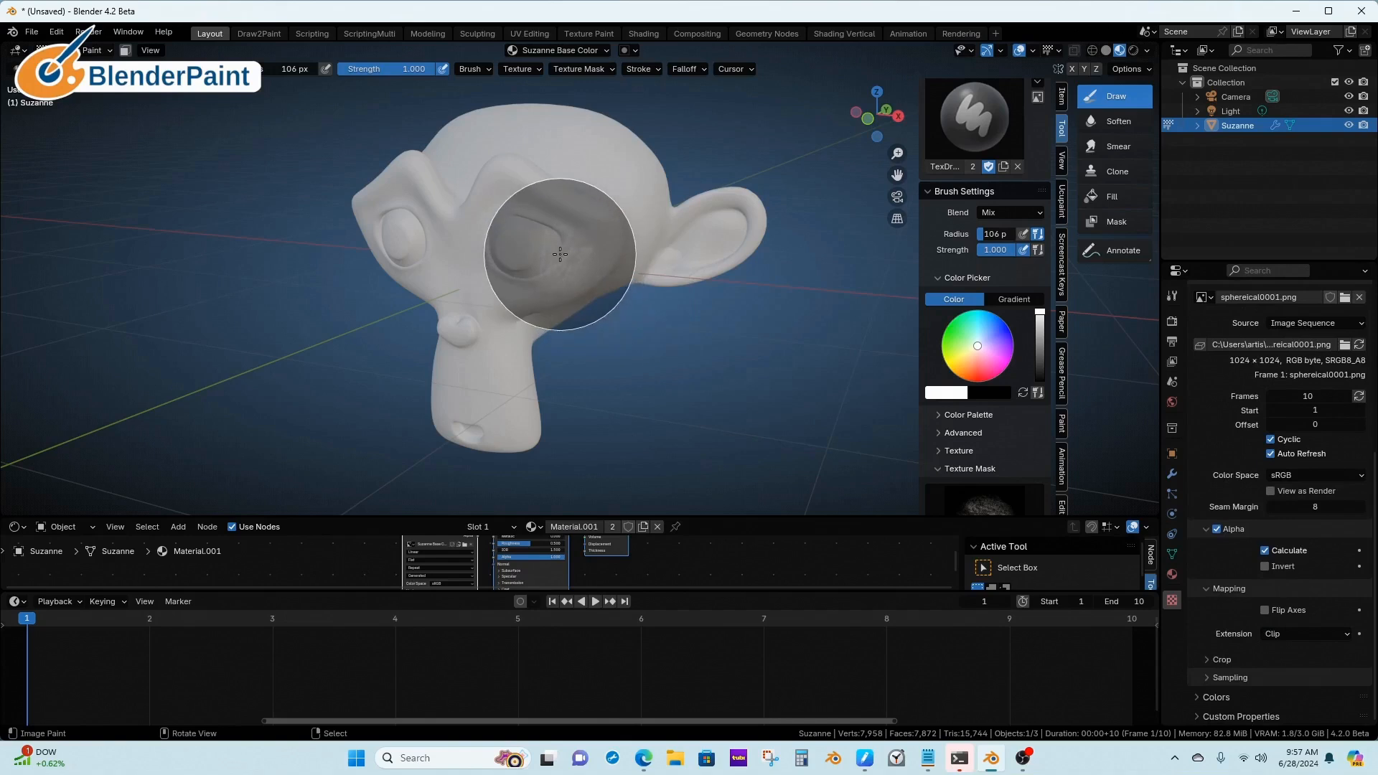
left_click_drag(1047, 299, 1074, 419)
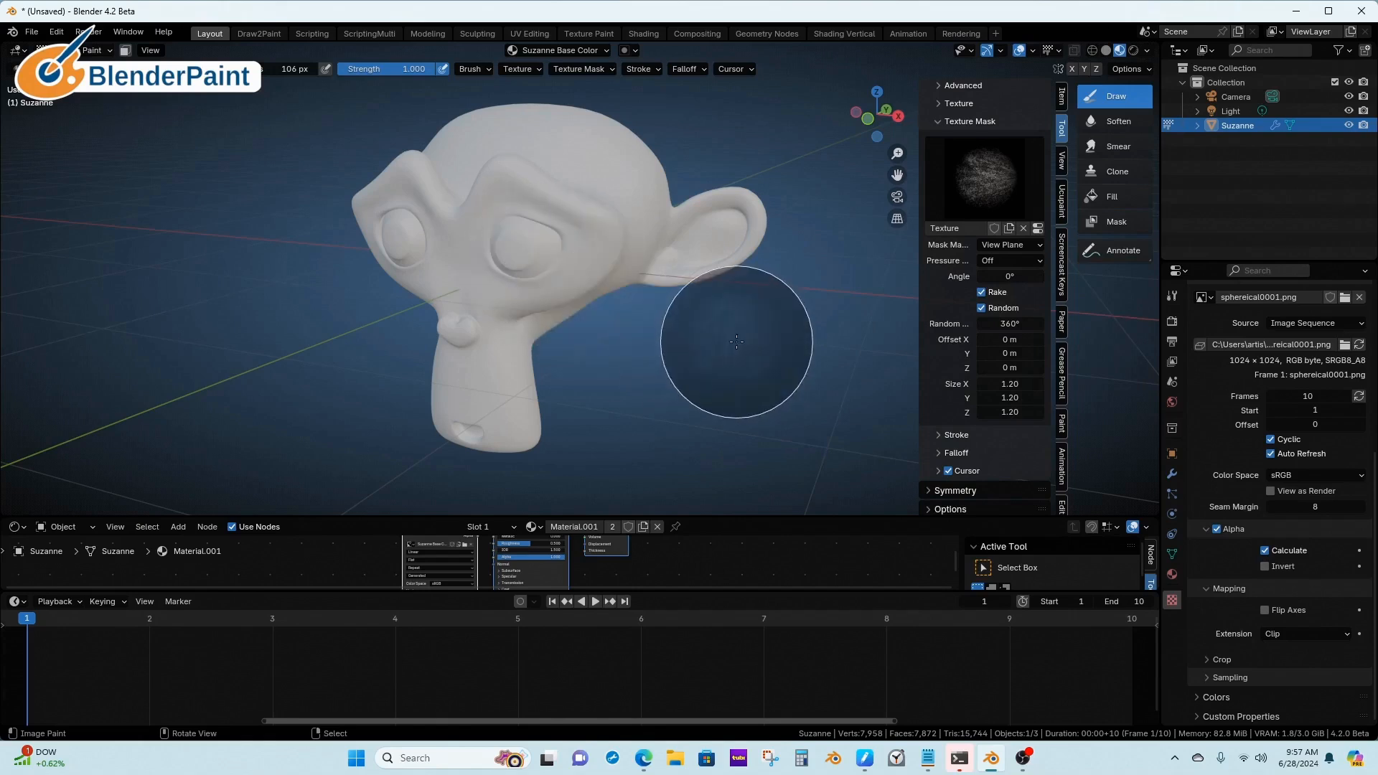
- Switch the brush colour to Gradient and set its first colour stop to orange-brown
scroll(1042, 341, "up", 7)
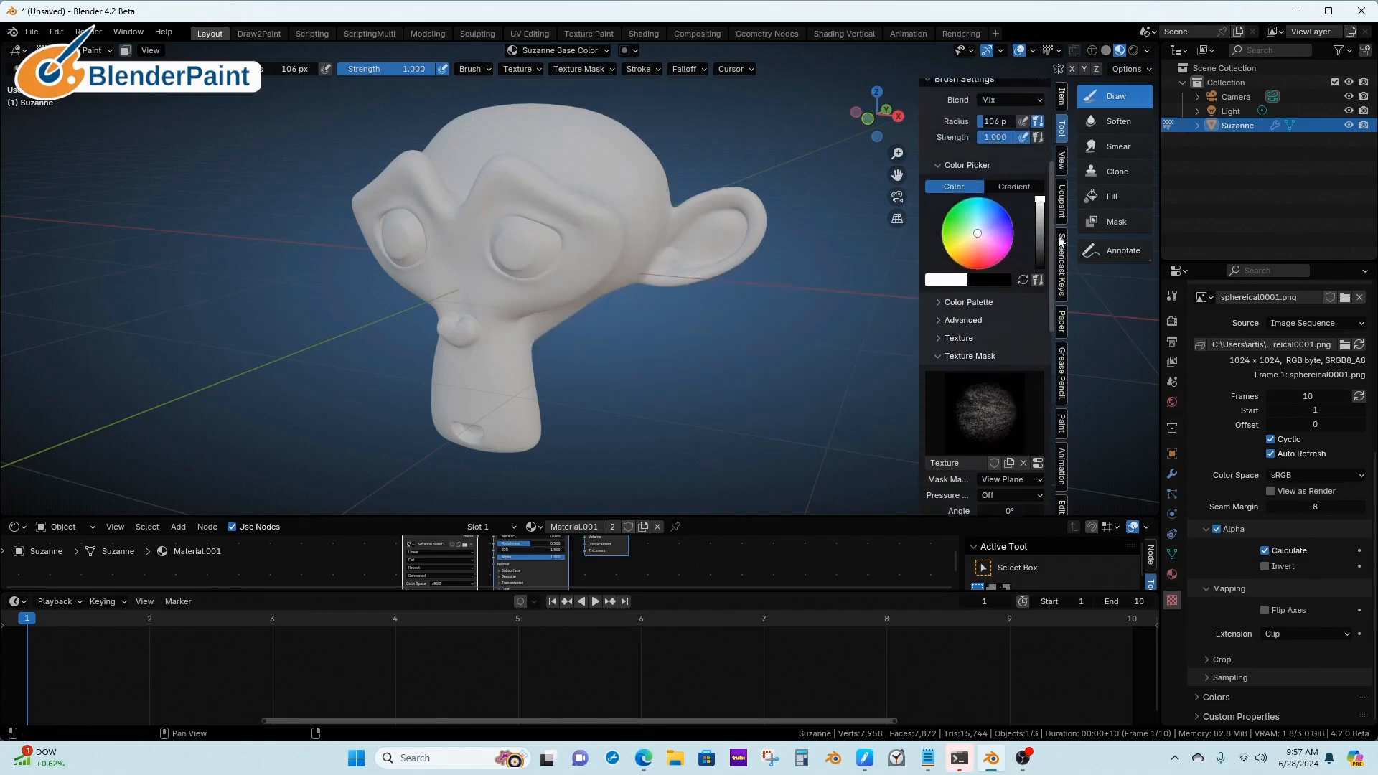
left_click_drag(1060, 239, 1059, 231)
left_click(1014, 206)
left_click(1013, 266)
left_click_drag(1132, 164, 1143, 96)
left_click(1013, 155)
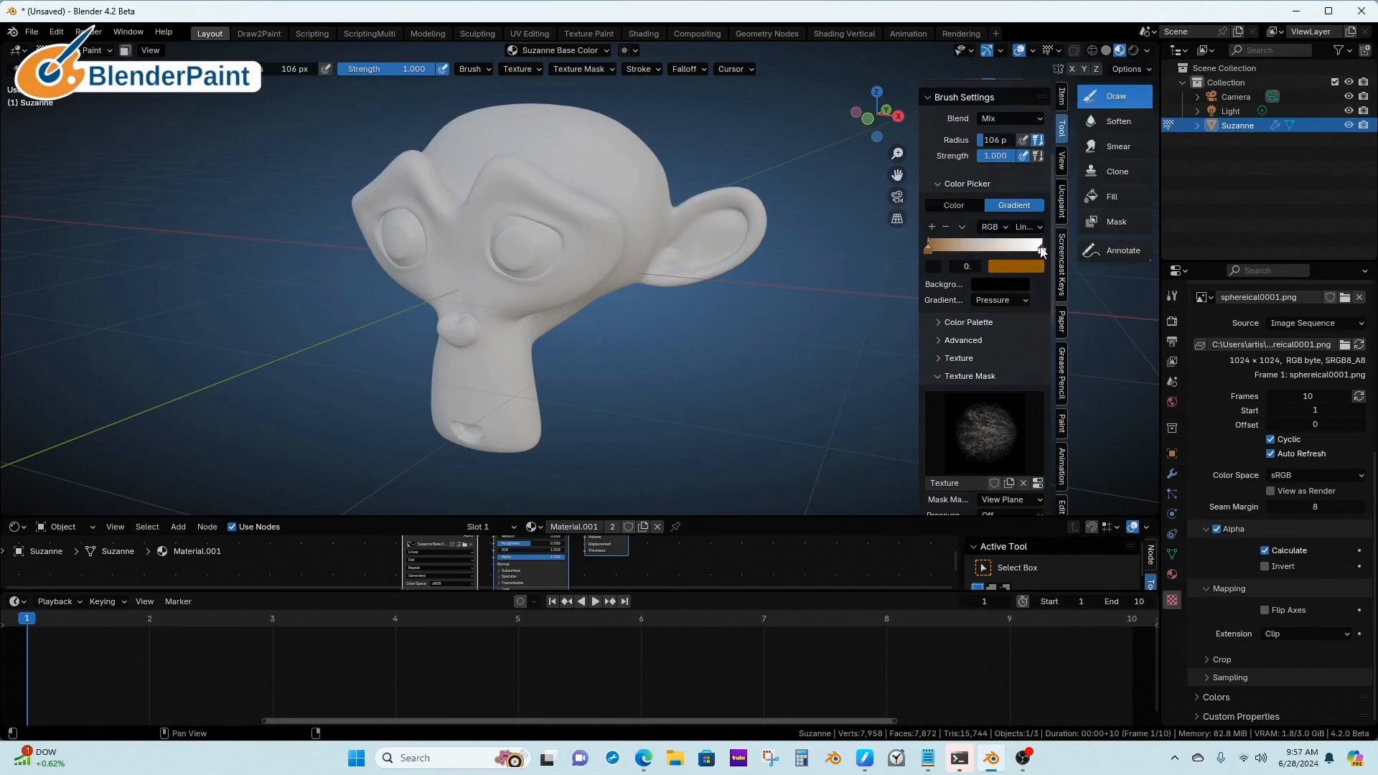
- Colour the gradient's end stop dark green, with hue 0.307, saturation 0.891 and value 0.074
left_click(1016, 267)
left_click(1006, 81)
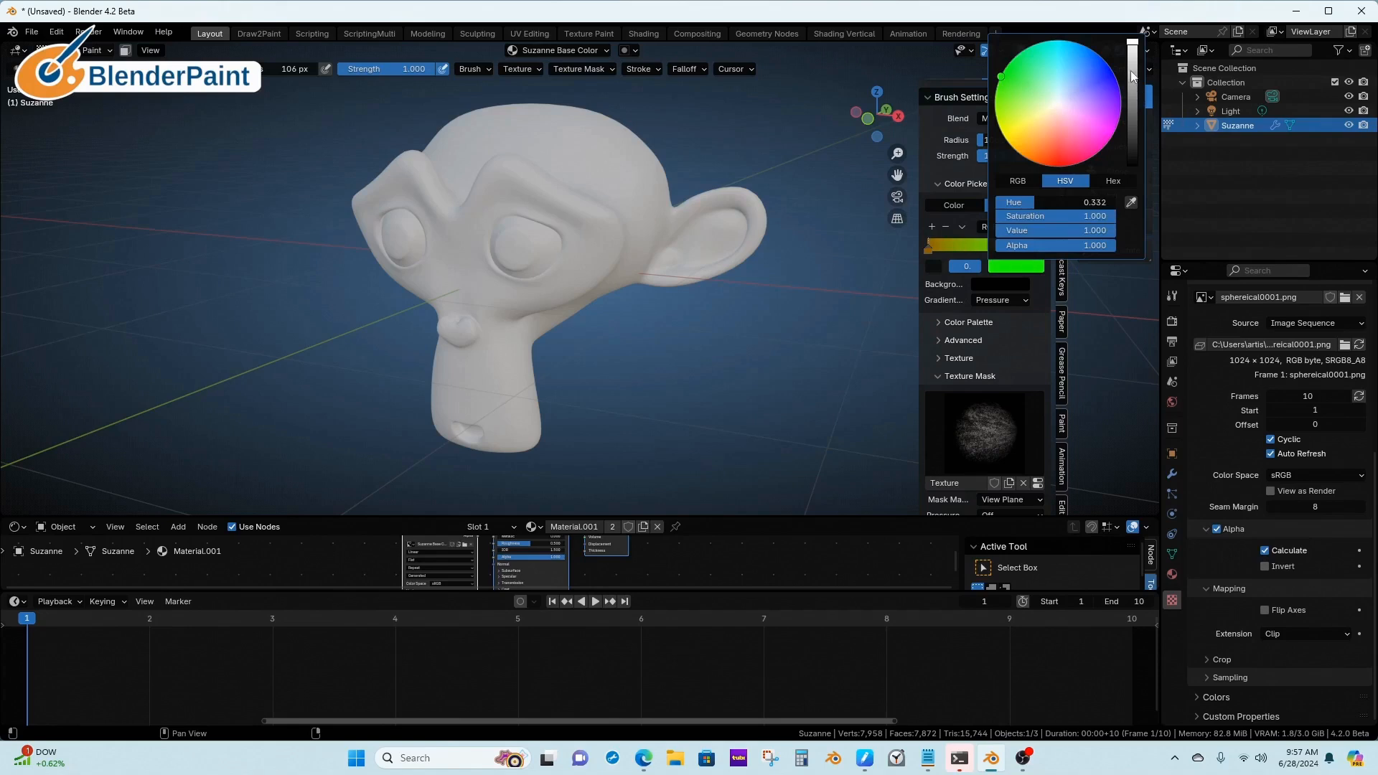
scroll(1025, 101, "down", 15)
left_click(1014, 89)
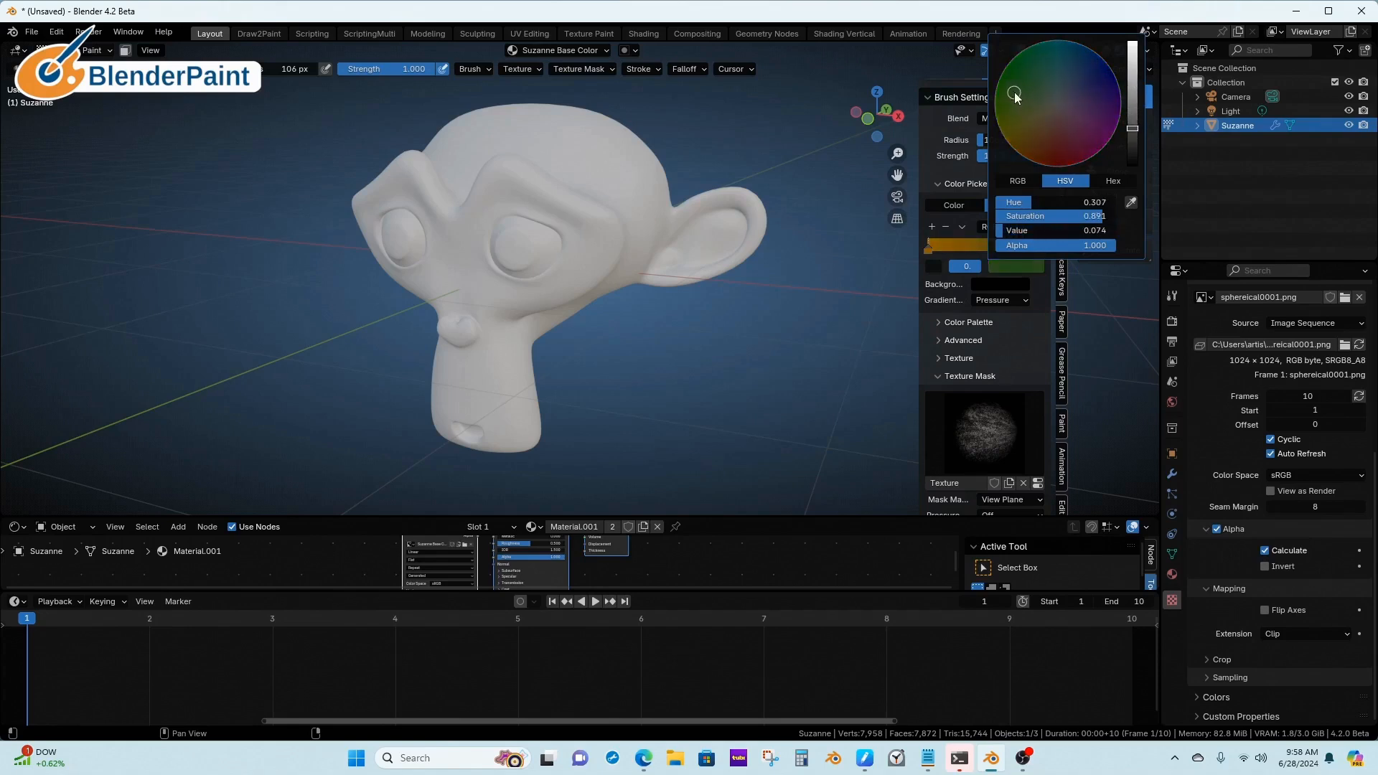
- Add a stop near the middle of the brush gradient and colour it dark brown
left_click(1000, 248)
left_click(1005, 265)
left_click(1132, 131)
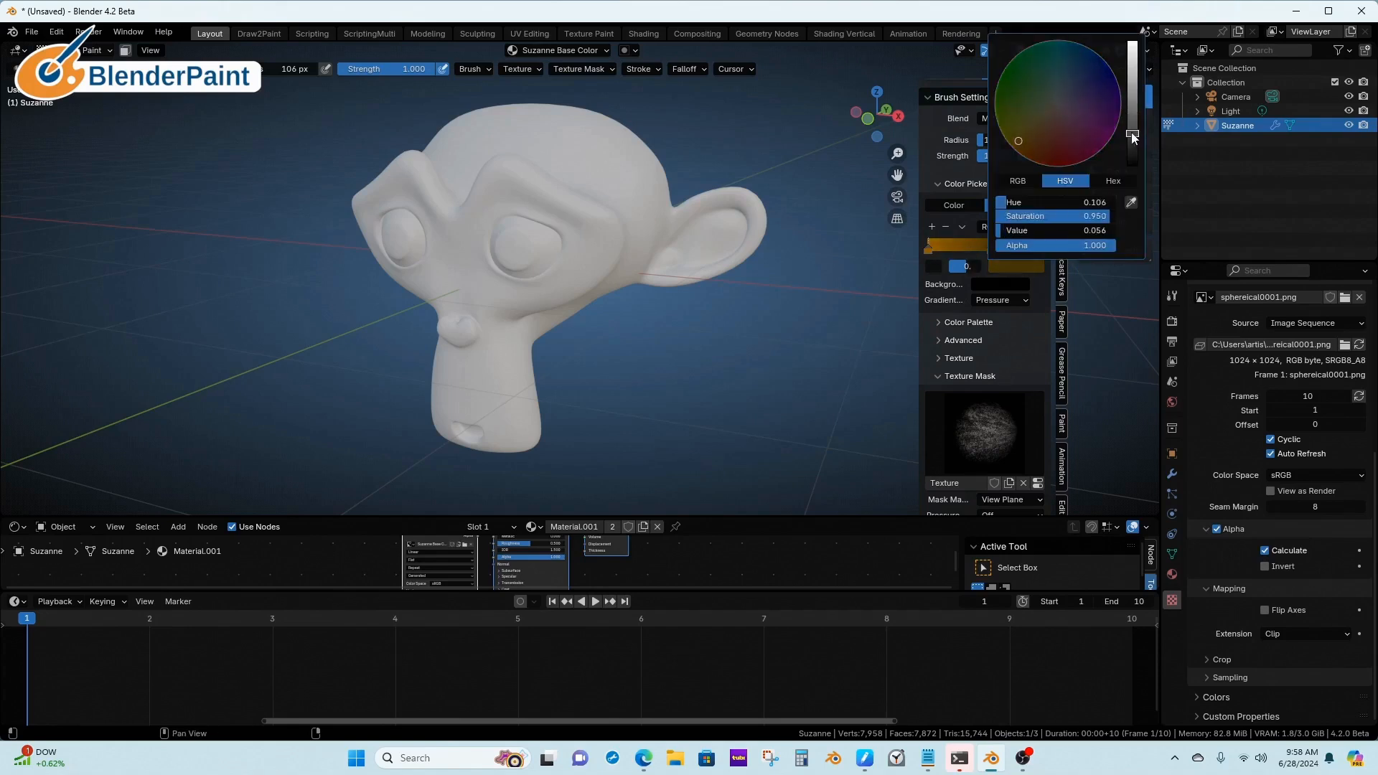
left_click(1035, 131)
left_click(1132, 144)
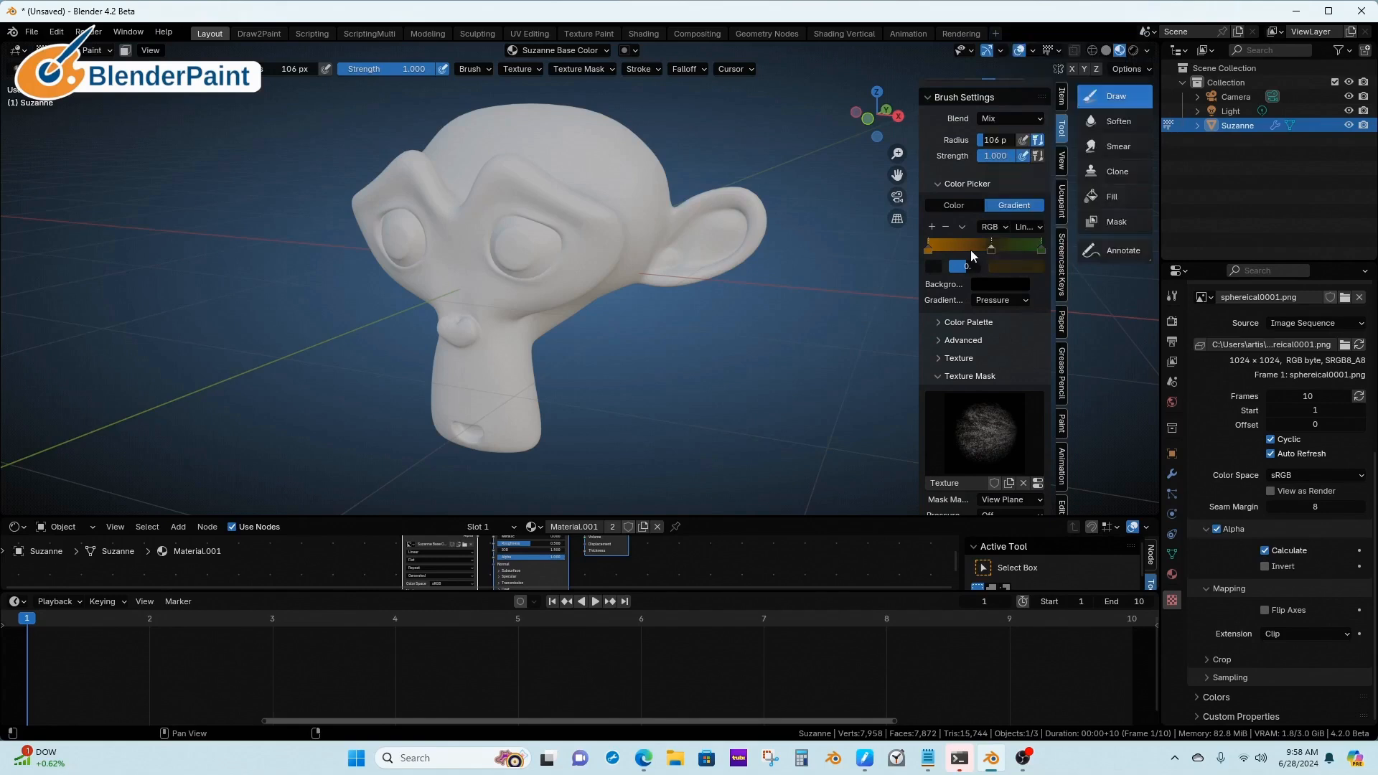
- Add more stops to the brush gradient, colour its low end teal green and spread the stops apart
left_click(969, 249)
left_click(1013, 266)
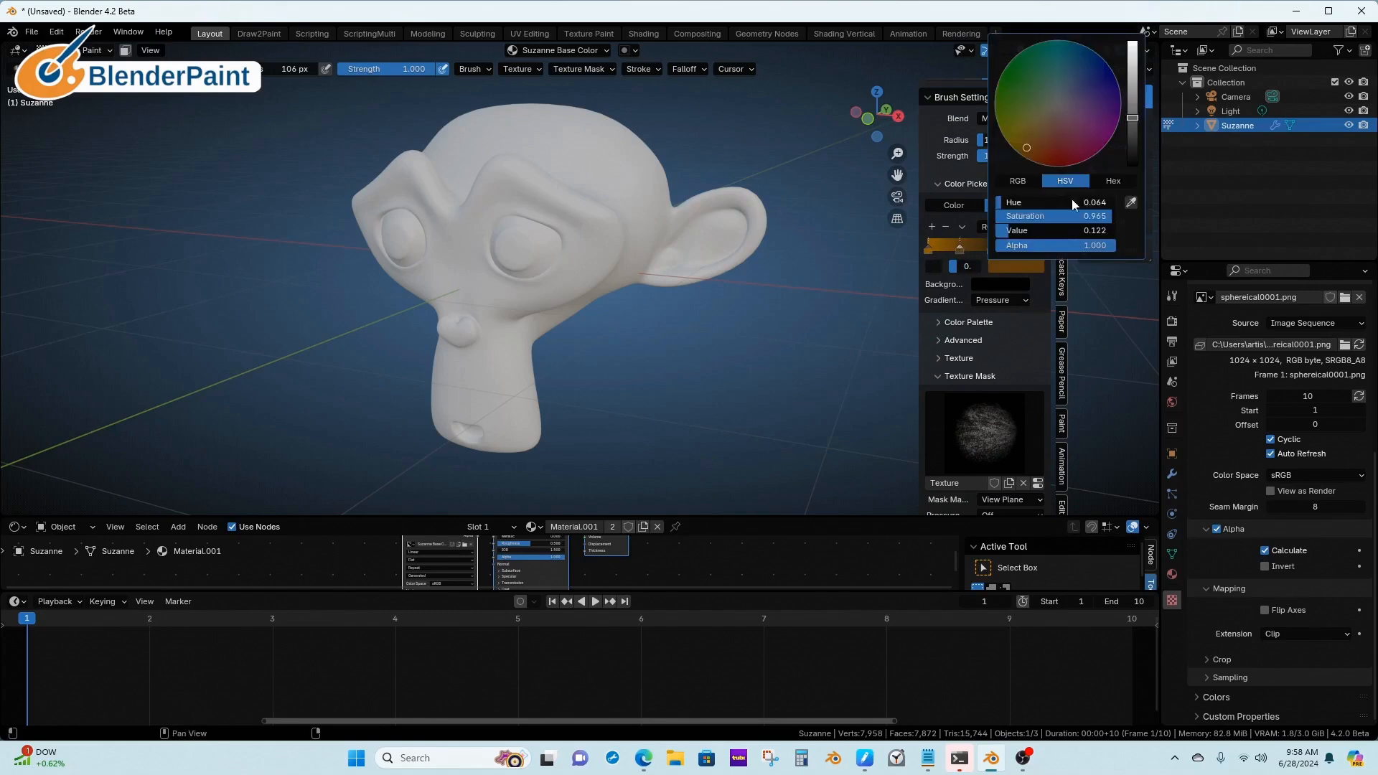
left_click_drag(1047, 107, 1044, 78)
left_click_drag(934, 247, 1008, 251)
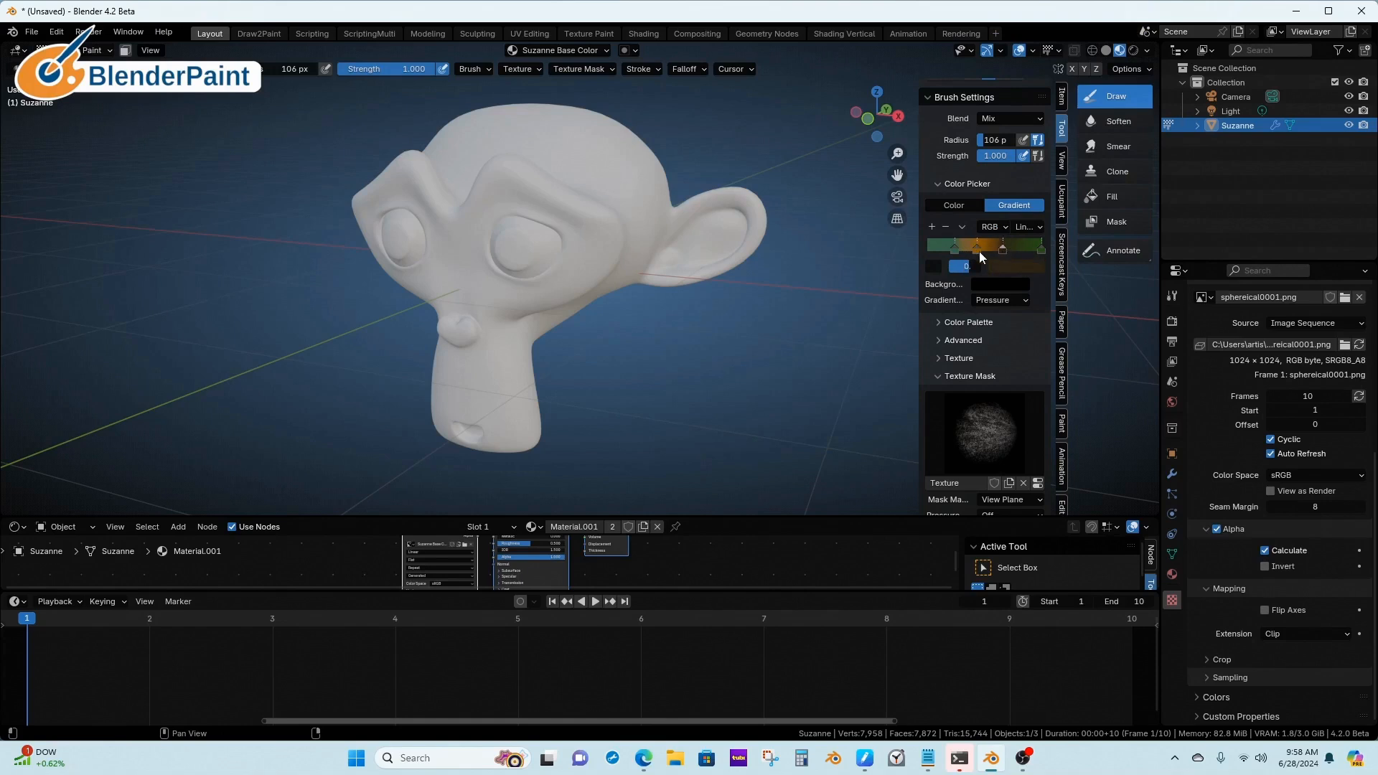
- Add a light tan stop before the gradient's green end and a dark brown stop beside it
left_click(1025, 266)
left_click(1037, 128)
scroll(1039, 130, "up", 4)
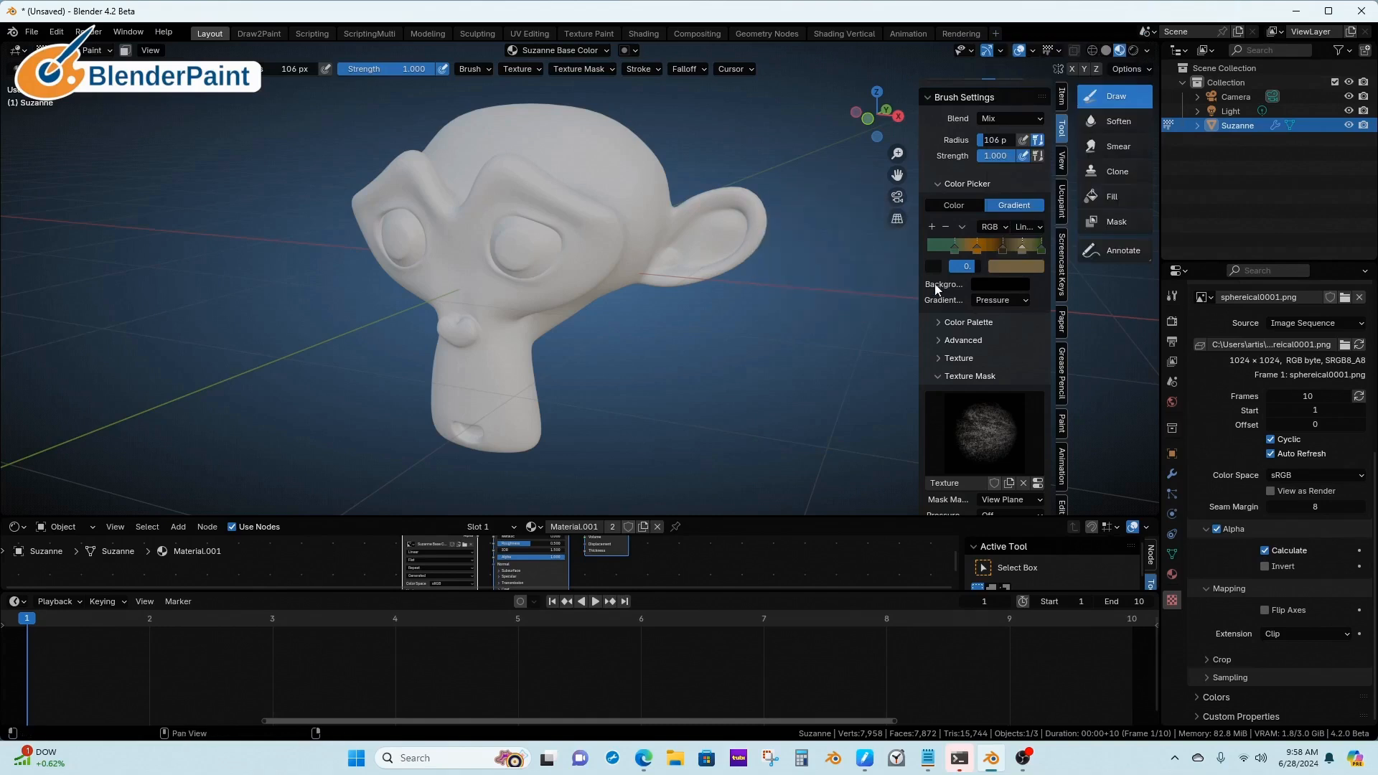
left_click(1014, 267)
left_click(1133, 83)
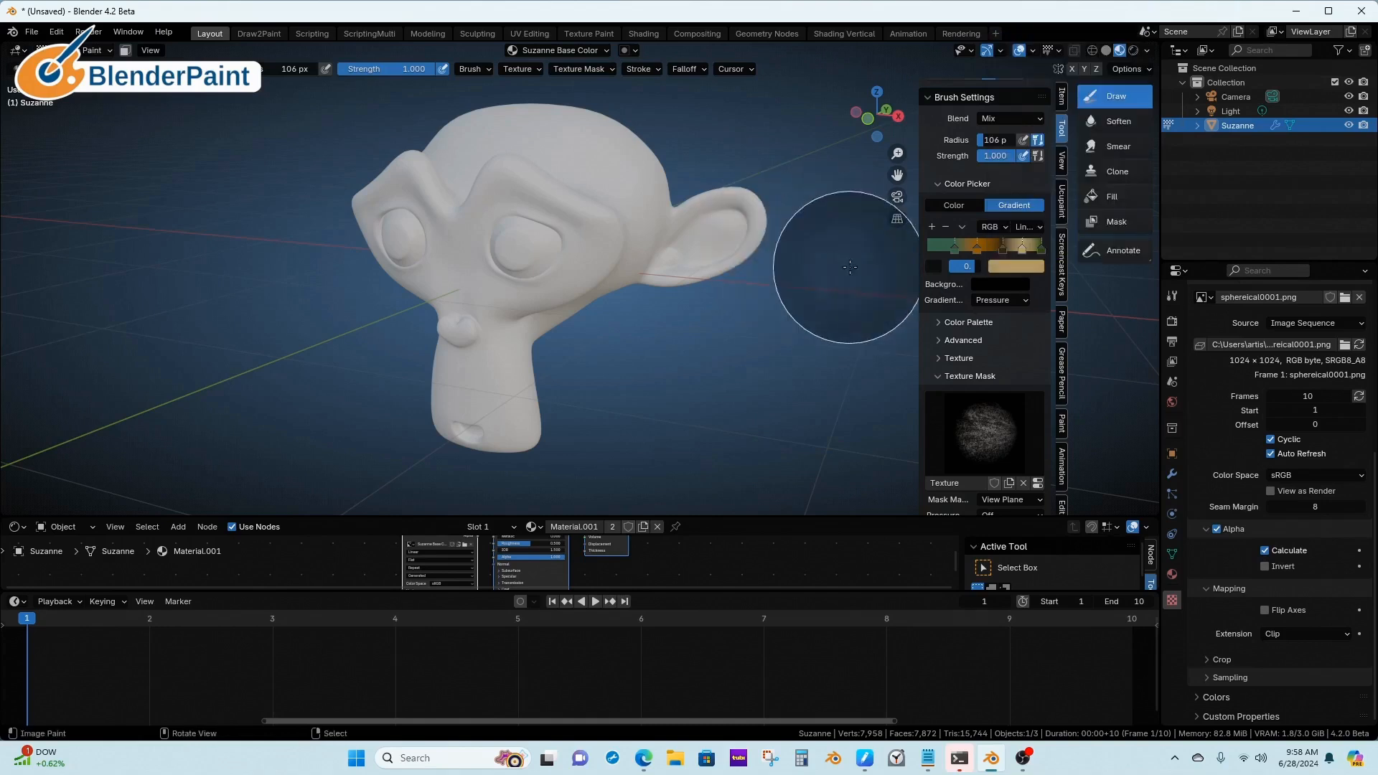
left_click(1005, 248, "ctrl")
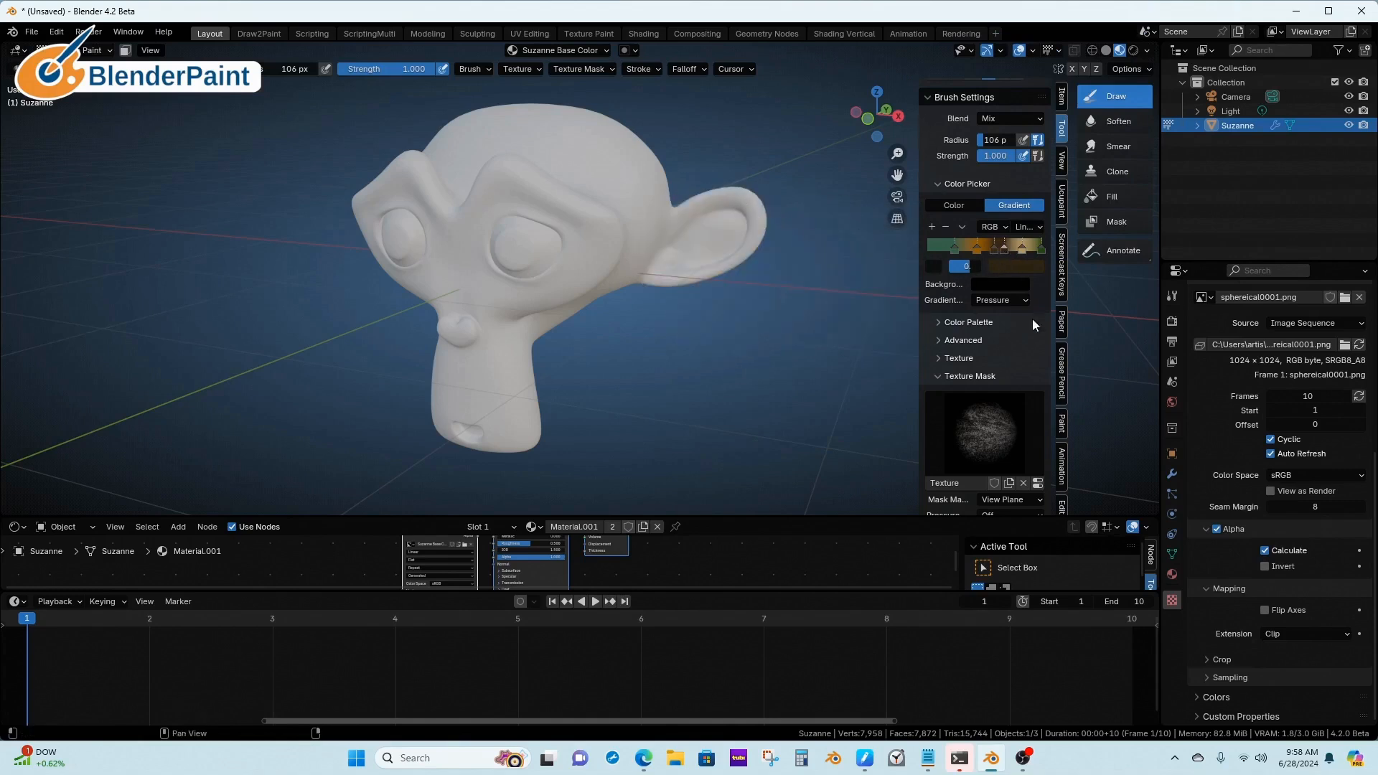
- Disable Rake and Random angle for the brush's texture mask
scroll(1044, 291, "up", 5)
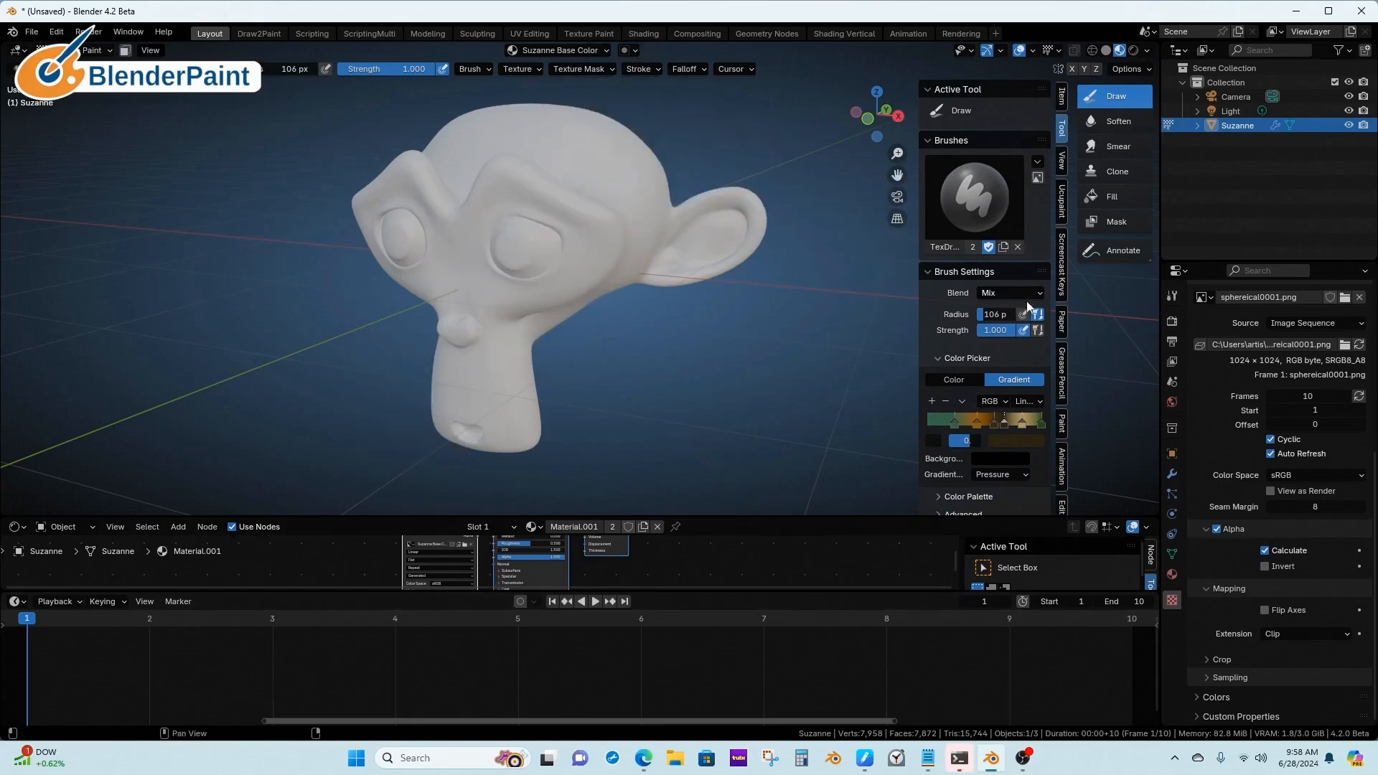
scroll(1053, 249, "down", 6)
scroll(1048, 339, "down", 5)
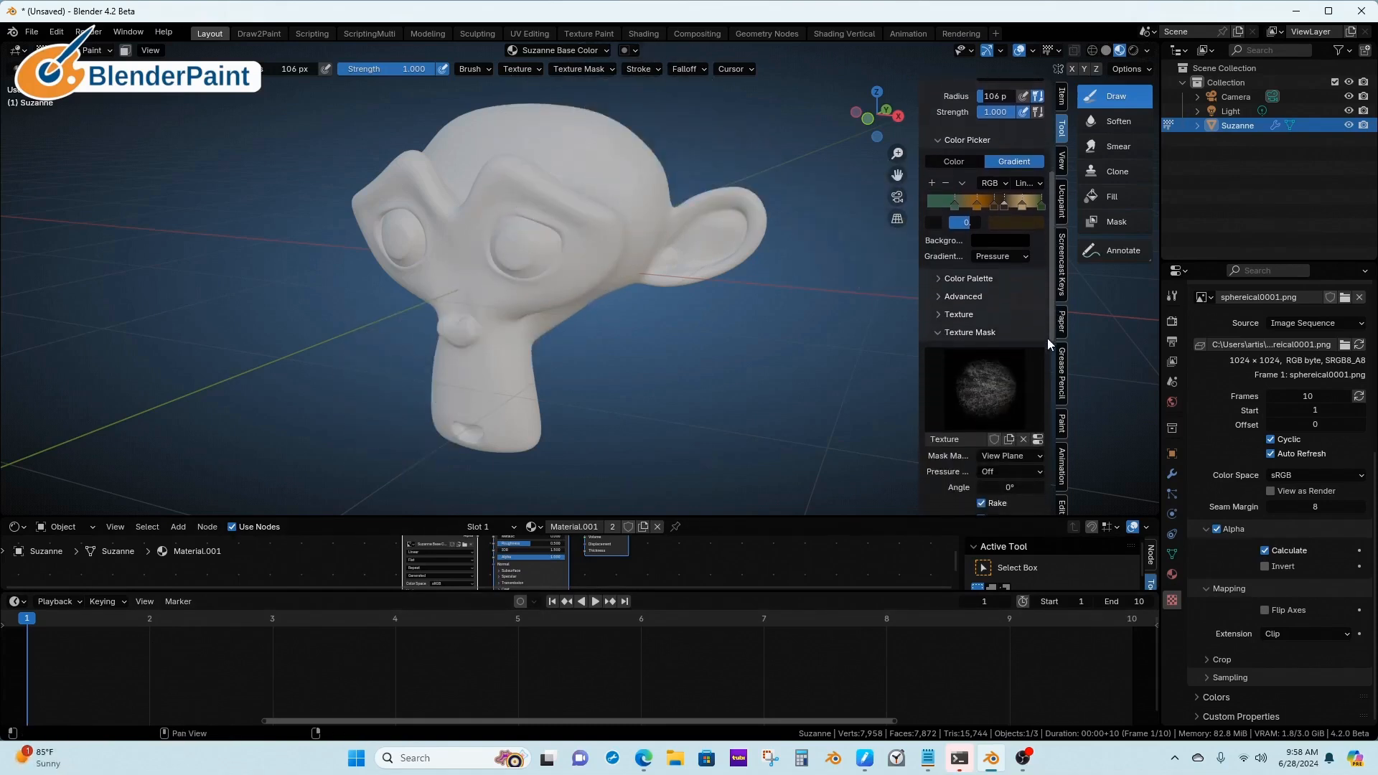
scroll(1050, 386, "down", 2)
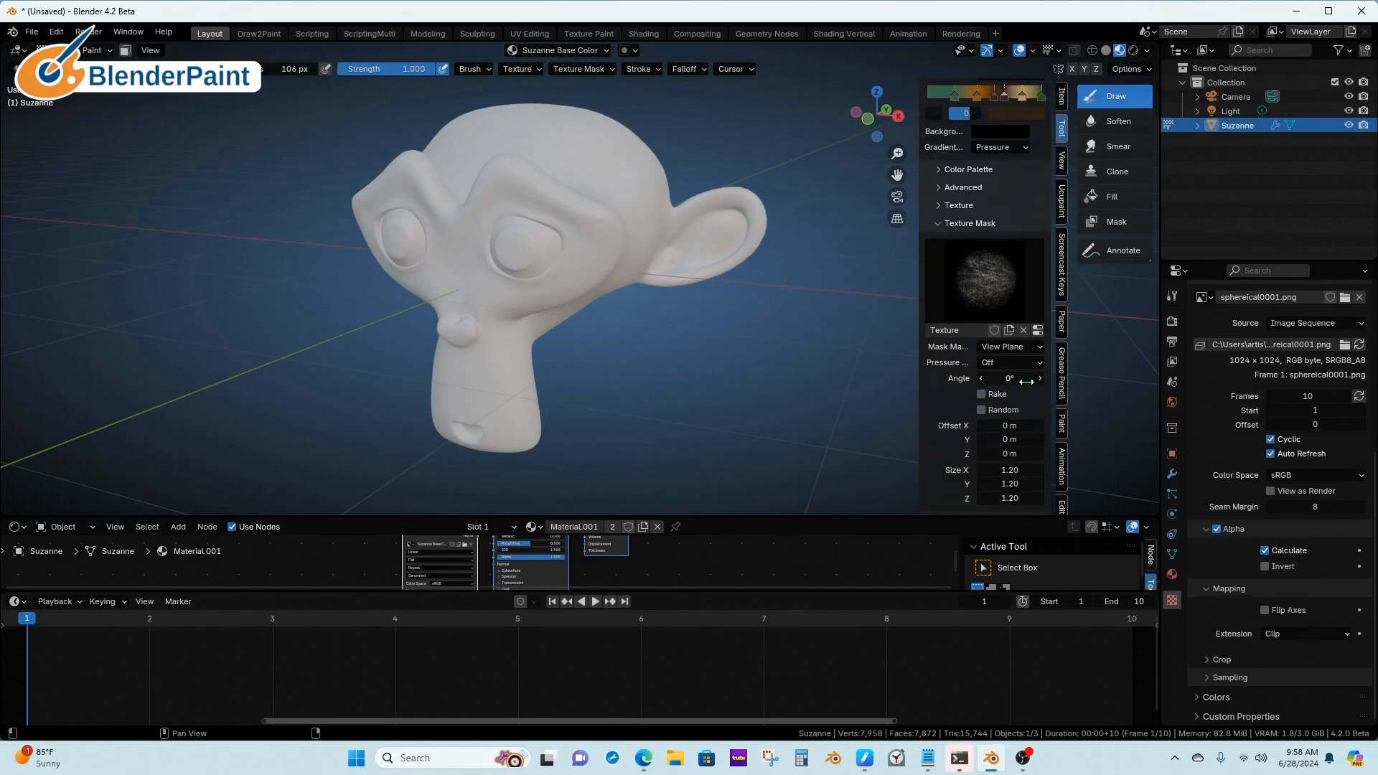
- Review the Stroke Method choices and paint test strokes over one of Suzanne's eyes and its brow
scroll(1056, 301, "up", 5)
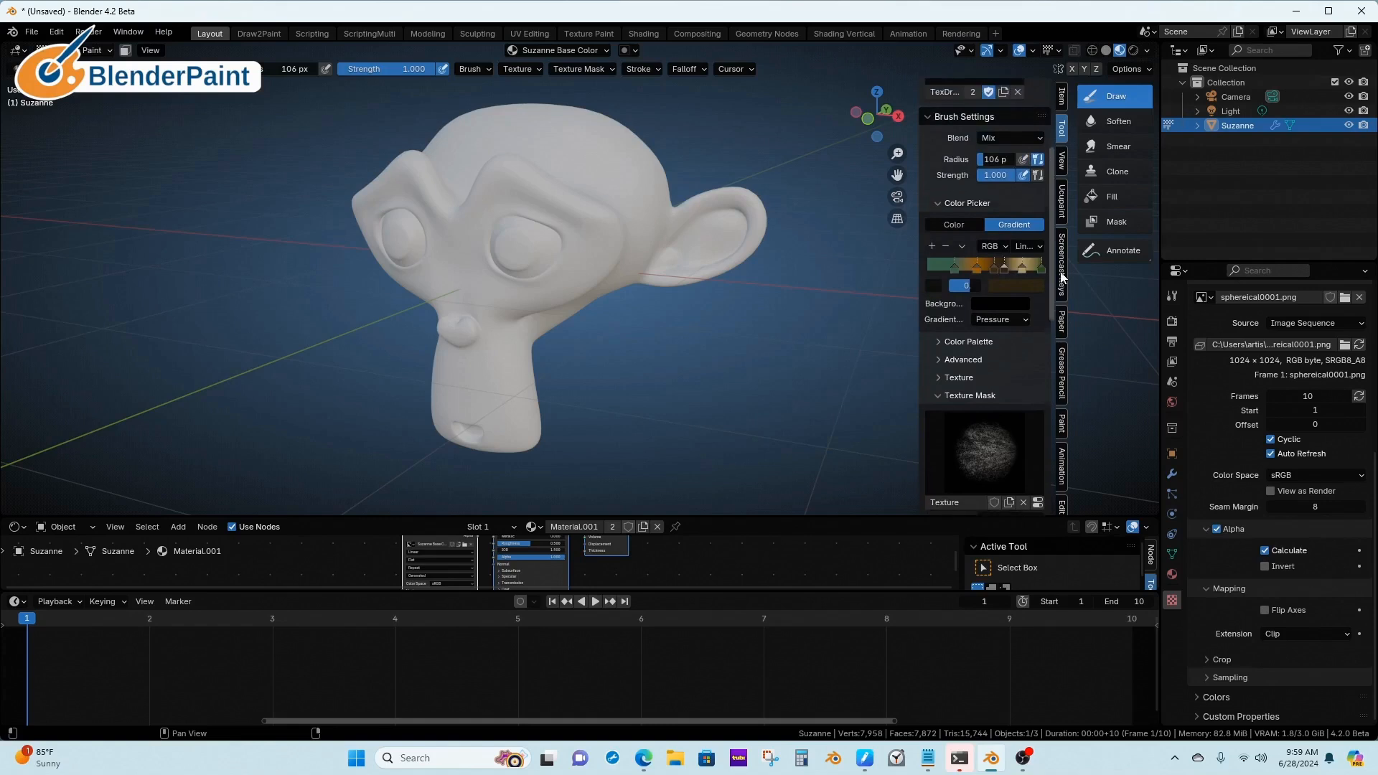
left_click(644, 69)
left_click(664, 96)
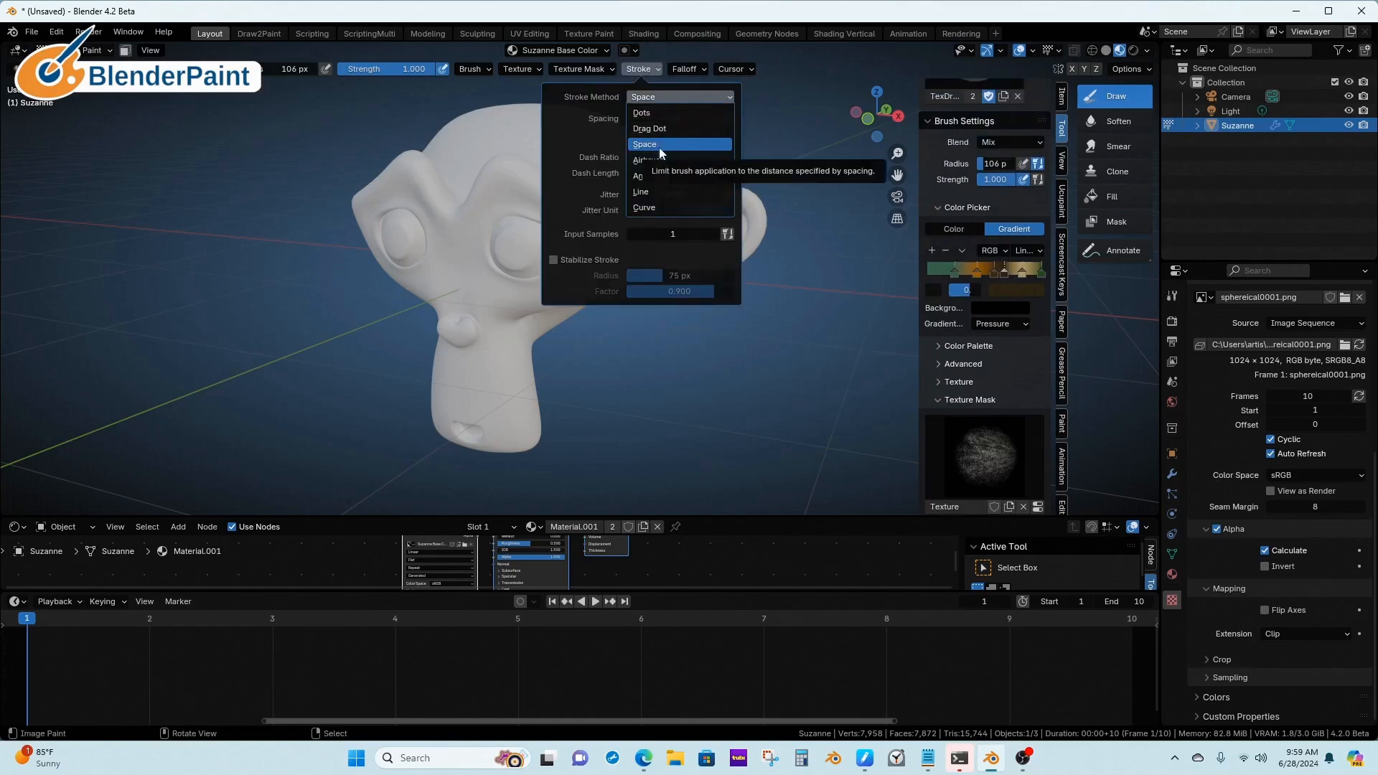
left_click(533, 193)
left_click_drag(585, 229, 568, 324)
left_click_drag(506, 252, 556, 328)
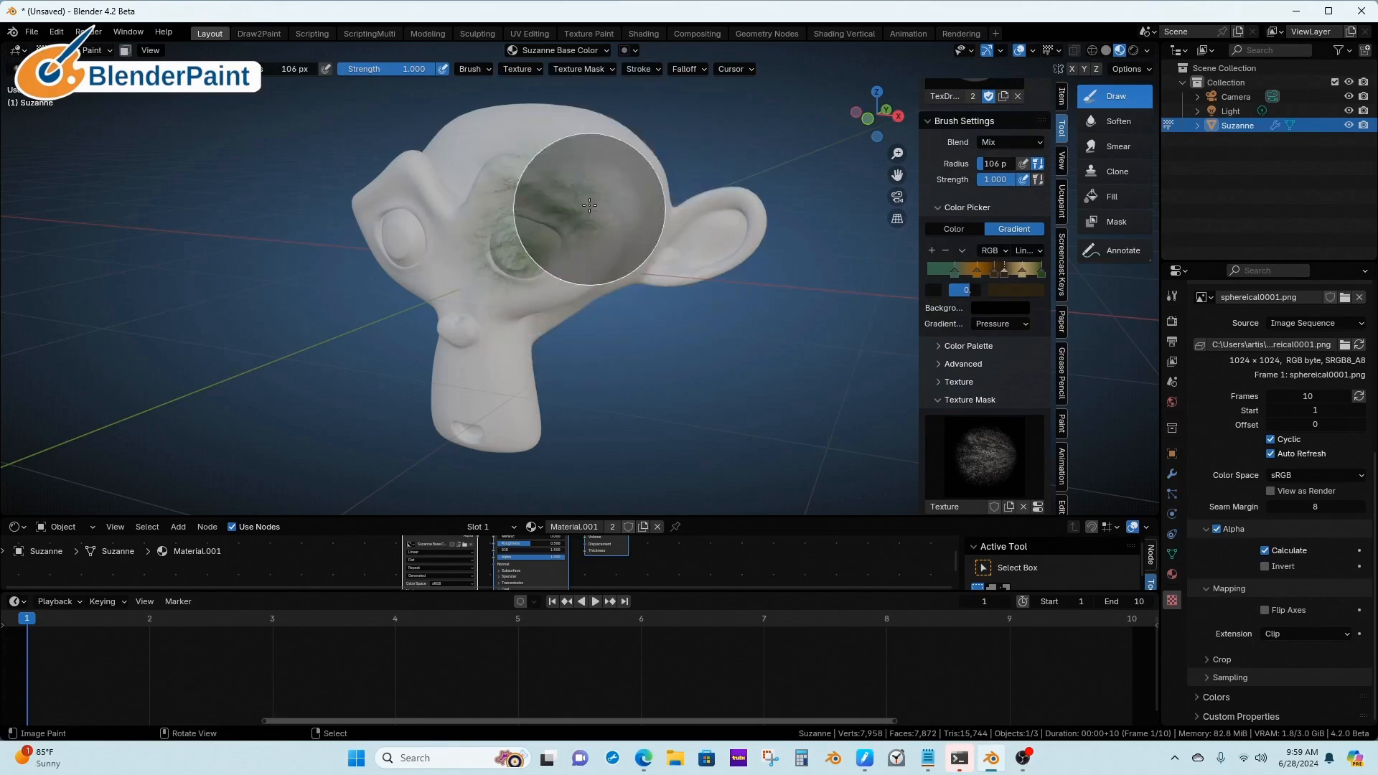
- Go to frame 2 and paint a test stroke between Suzanne's eyes with that frame's mask
scroll(610, 280, "up", 4)
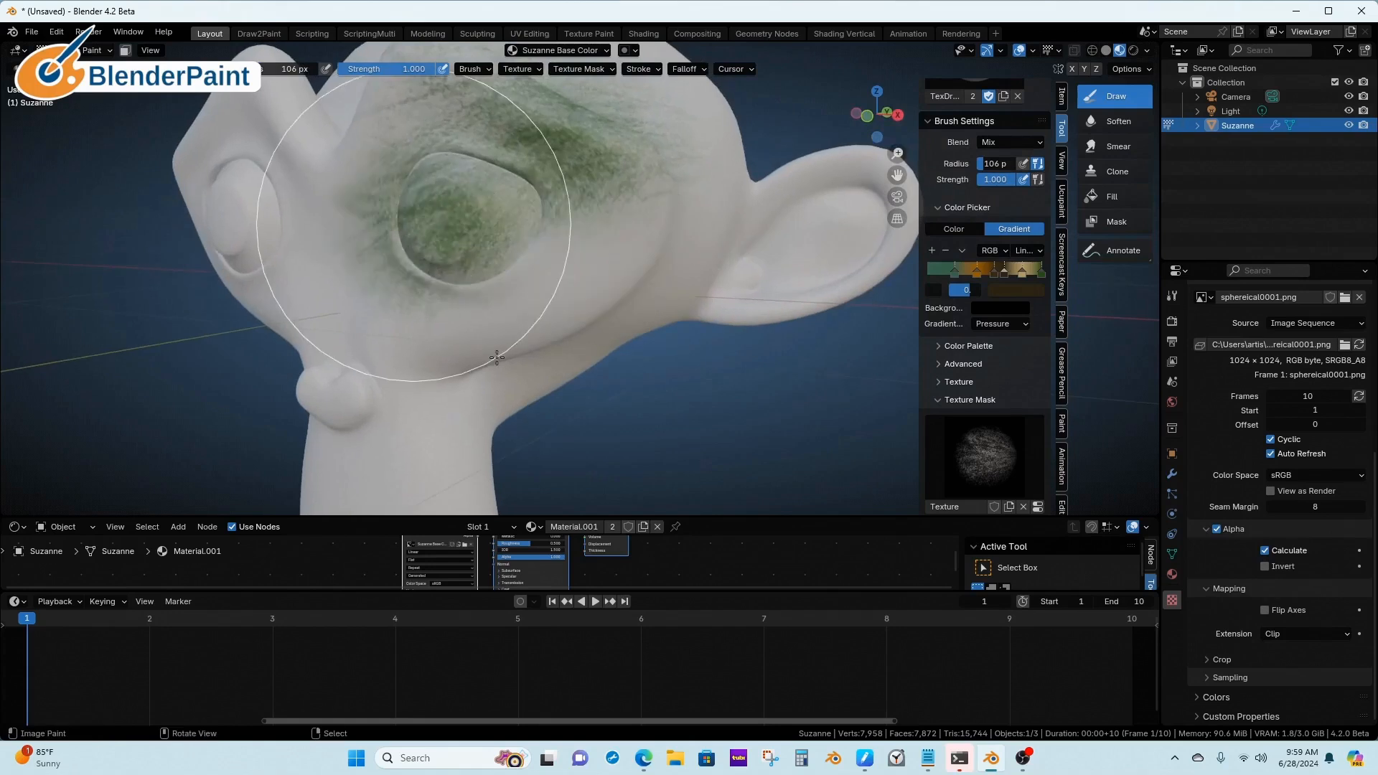
mouse_move(477, 347)
middle_mouse_down()
mouse_move(516, 307)
mouse_move(288, 453)
middle_mouse_up()
left_click(148, 644)
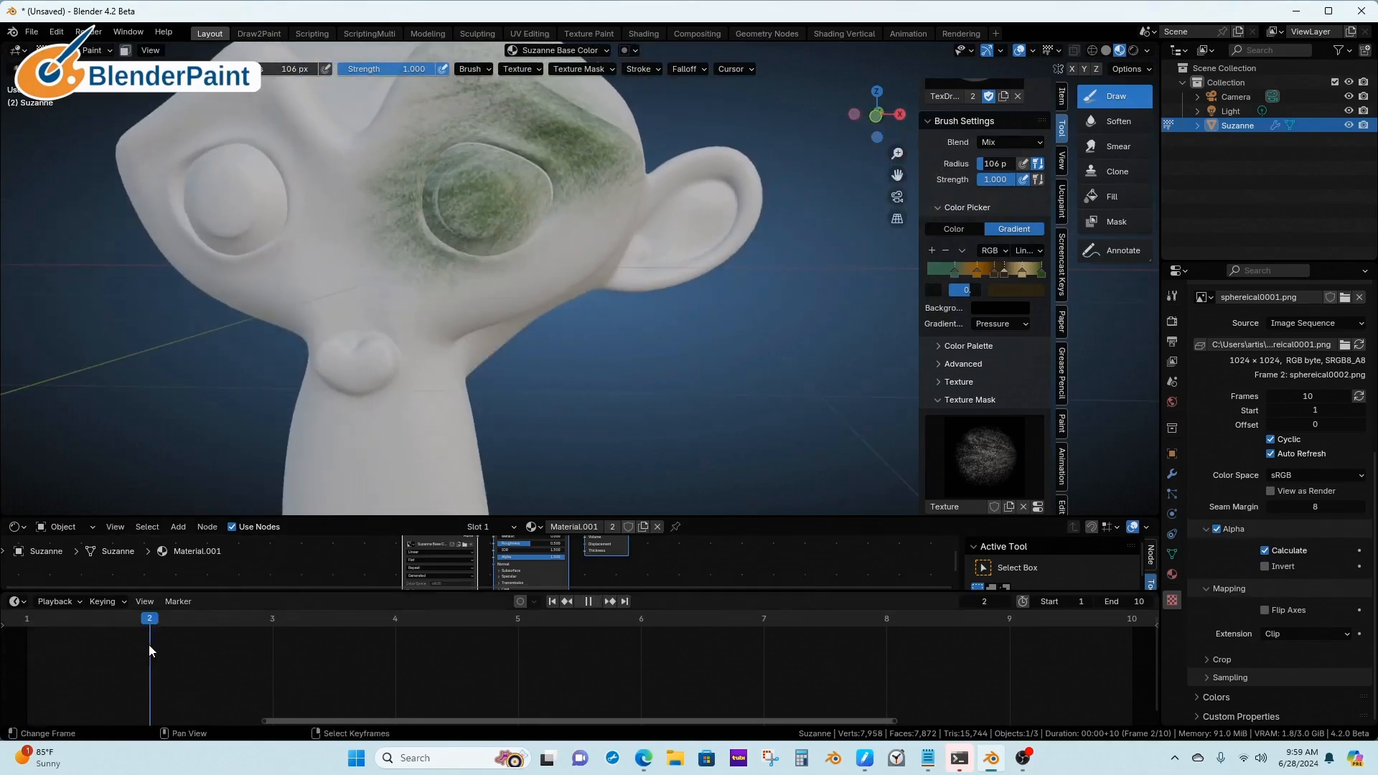
mouse_move(415, 308)
left_mouse_down()
mouse_move(369, 270)
mouse_move(406, 240)
left_mouse_up()
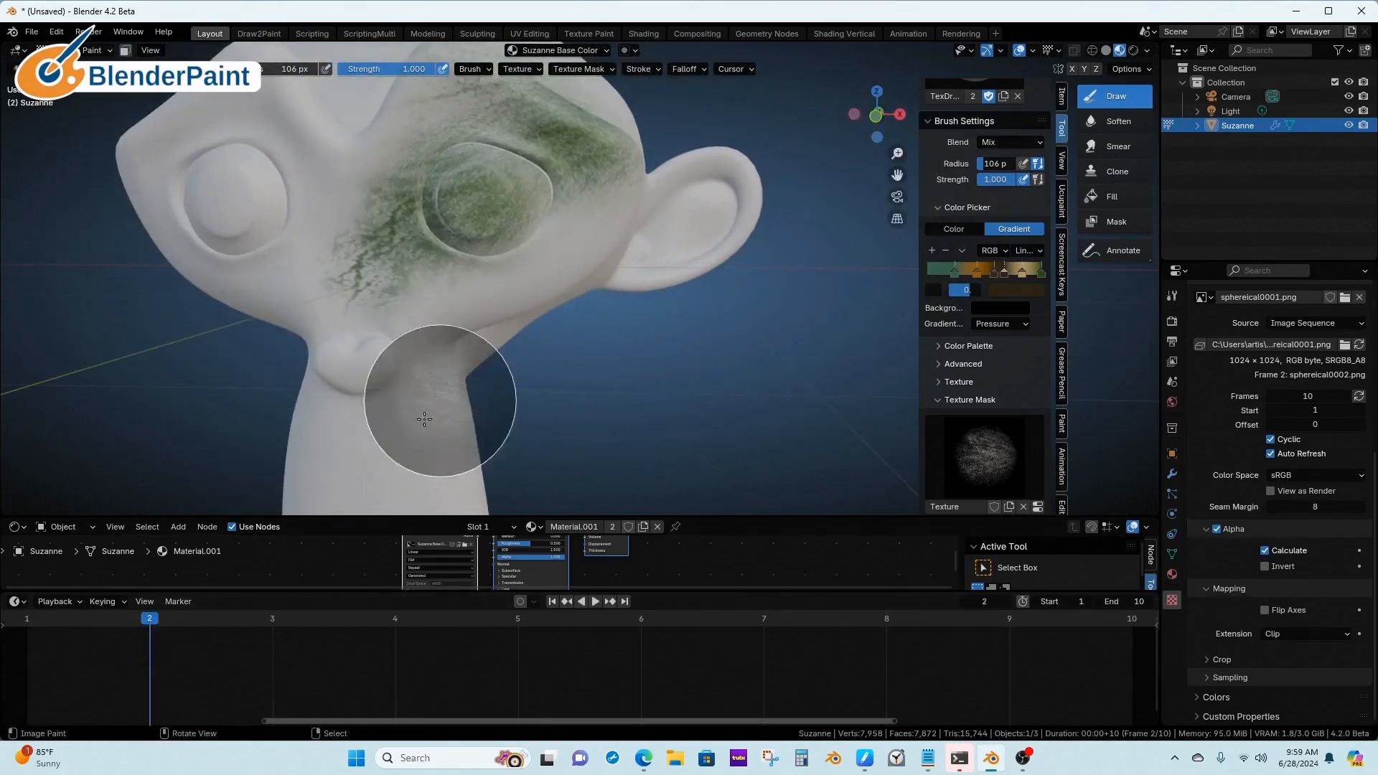
- Advance through frames 3, 4 and 5, painting test strokes on Suzanne's cheek, toward the ear and around the other eye
left_click(272, 638)
mouse_move(499, 287)
left_mouse_down()
mouse_move(541, 302)
mouse_move(600, 270)
mouse_move(668, 187)
left_mouse_up()
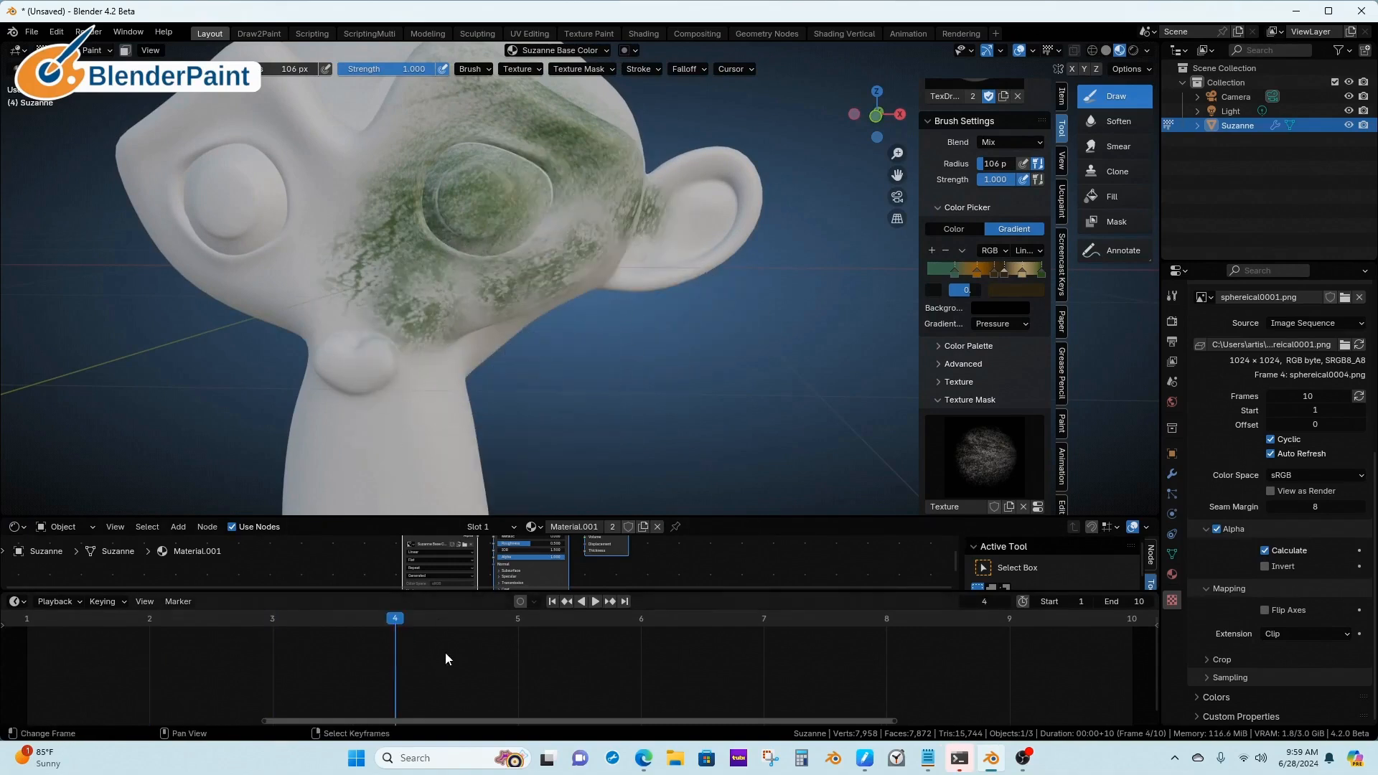
left_click_drag(568, 261, 662, 195)
left_click_drag(274, 208, 393, 244)
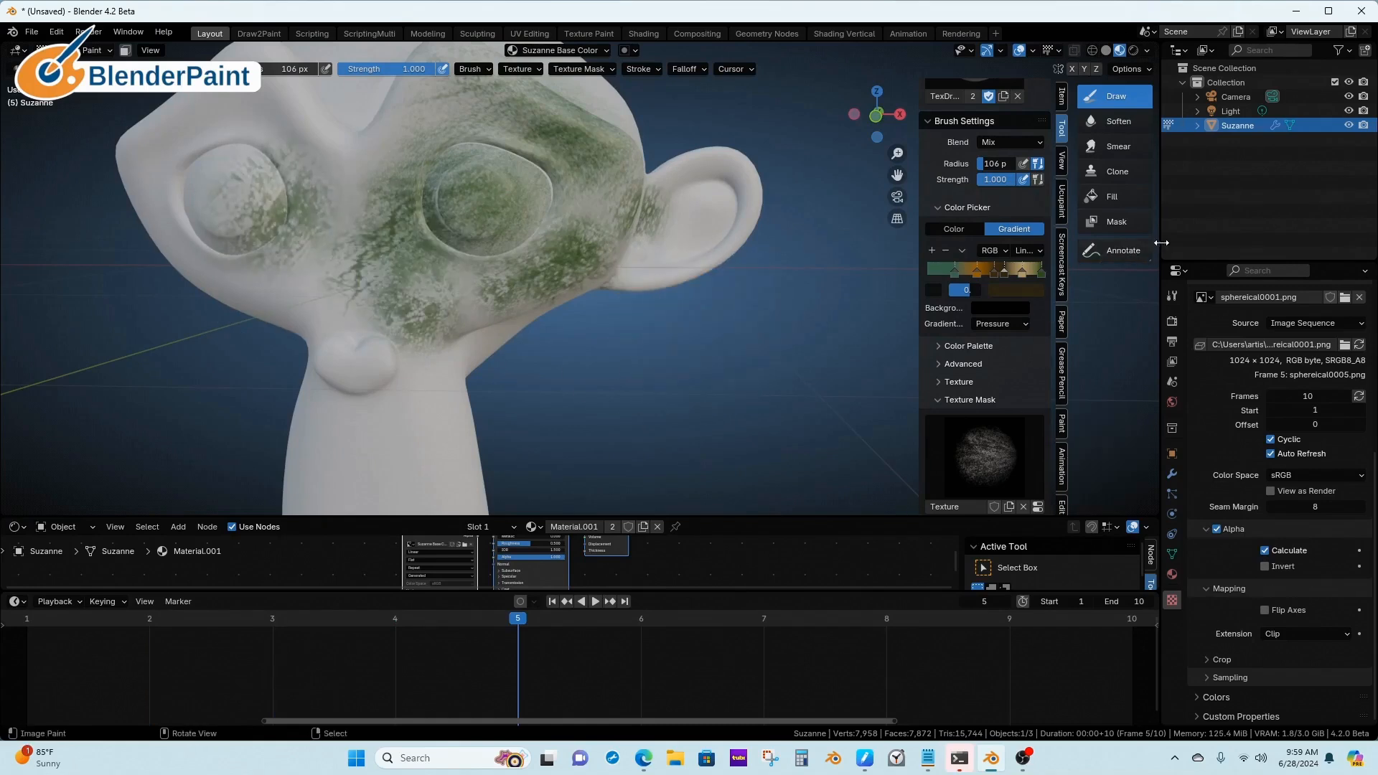
- Enlarge the 3D viewport and reload the canvas image to discard the test strokes
left_click_drag(1086, 517, 1086, 569)
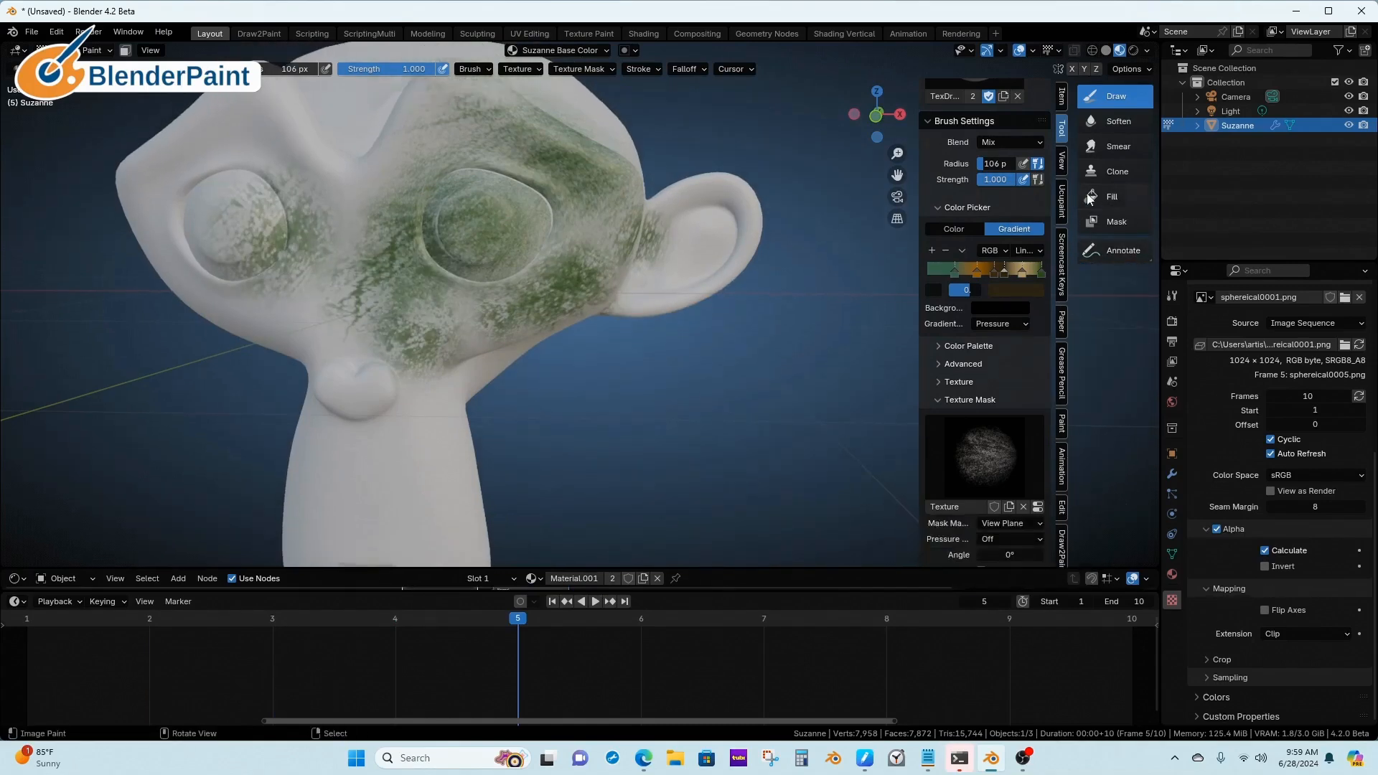
left_click(1060, 208)
left_click(1059, 546)
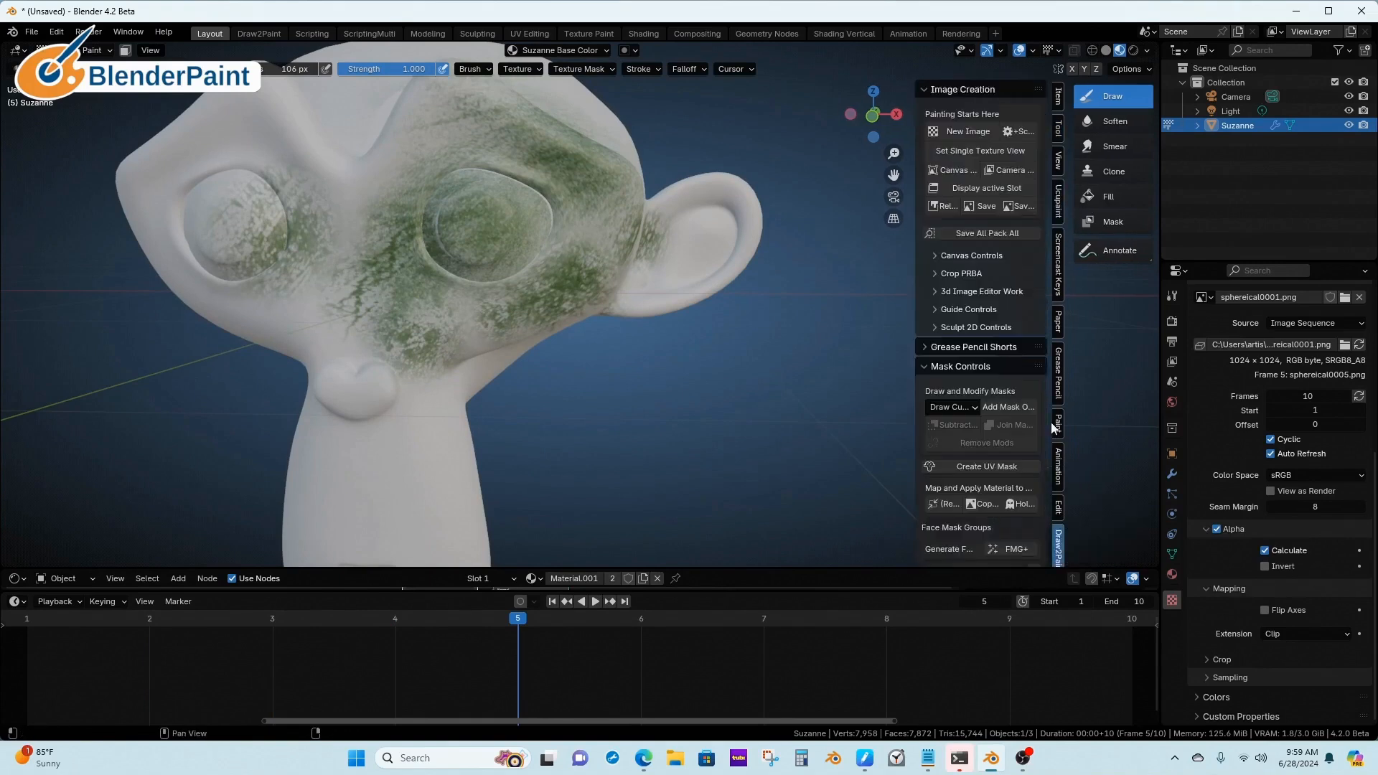
left_click(954, 208)
- Return to the Draw brush's settings and enable Rake for the texture mask
left_click(1058, 129)
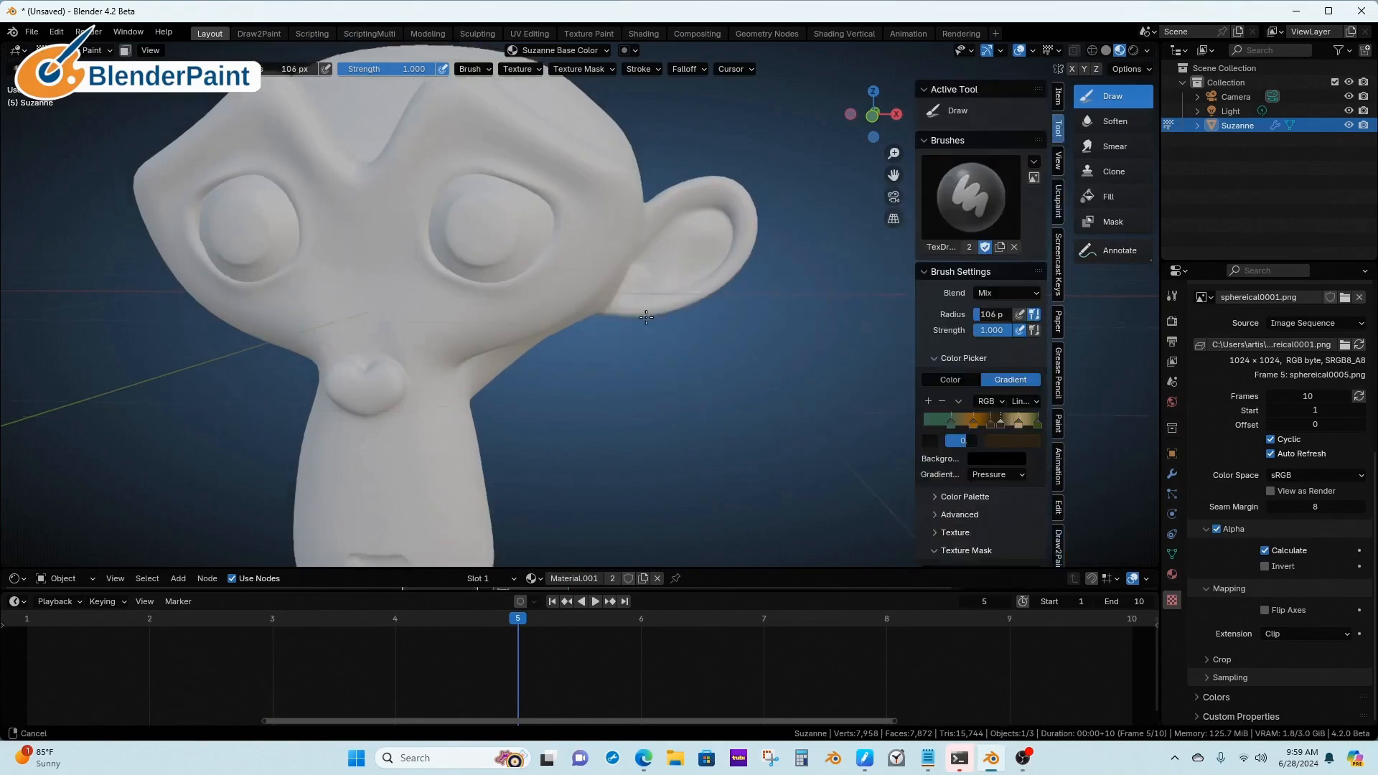
scroll(1041, 330, "down", 8)
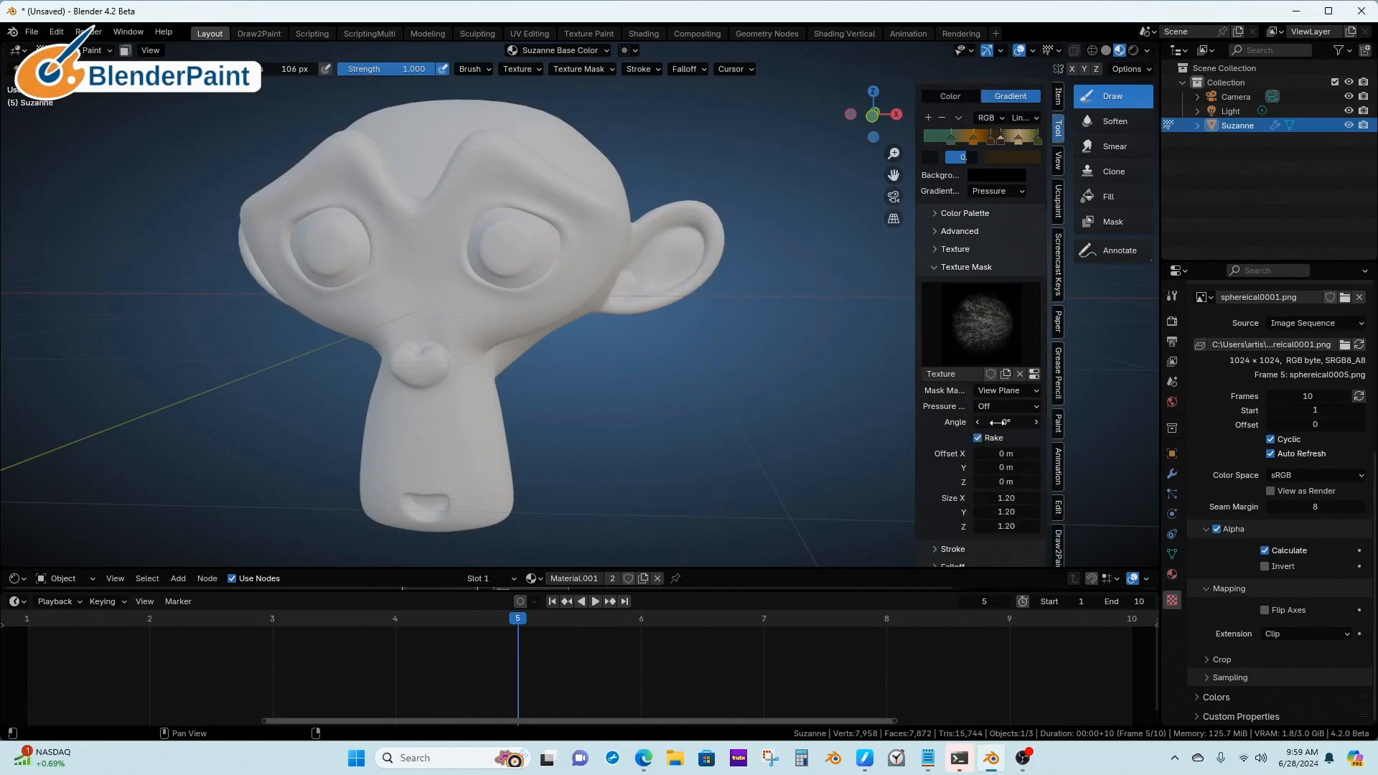
- Set the Draw brush's stroke method to Space
scroll(1038, 438, "down", 5)
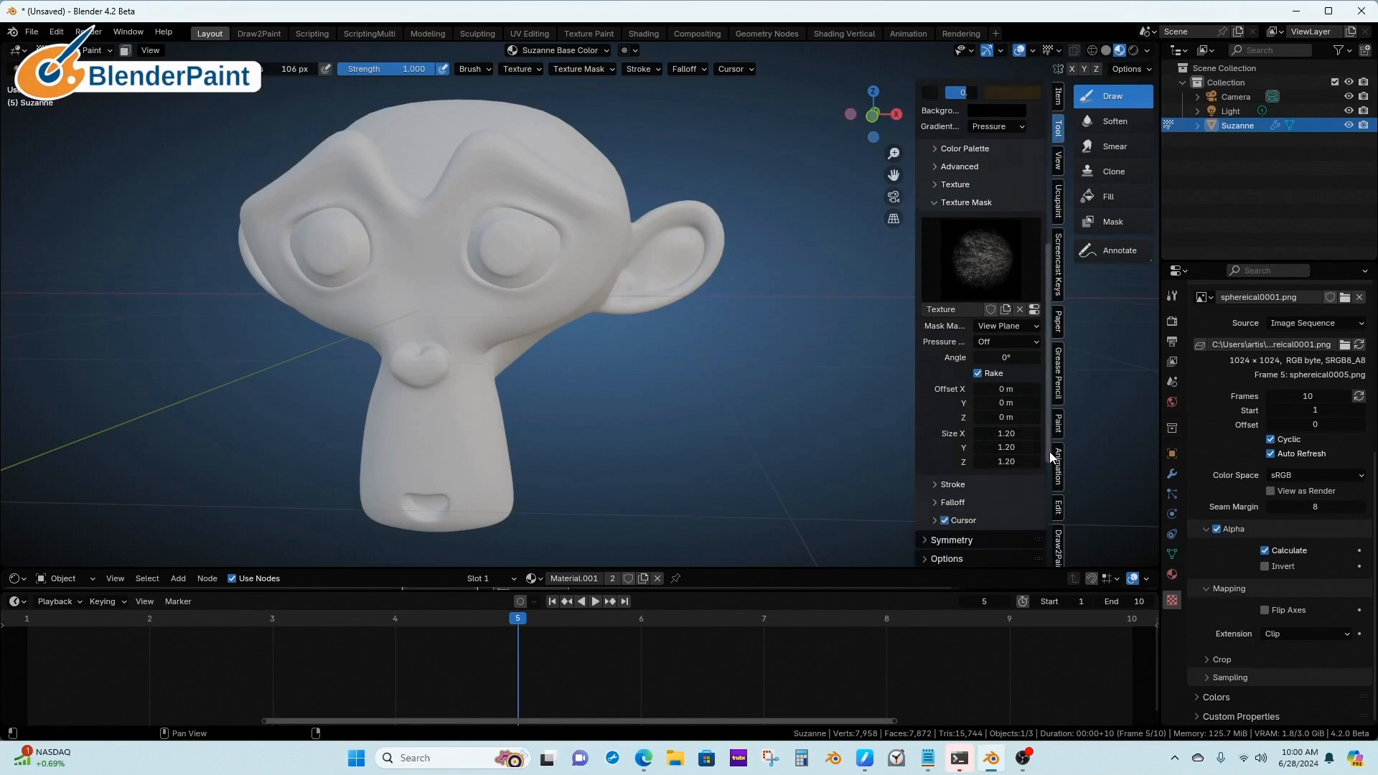
scroll(1049, 451, "up", 4)
left_click(657, 71)
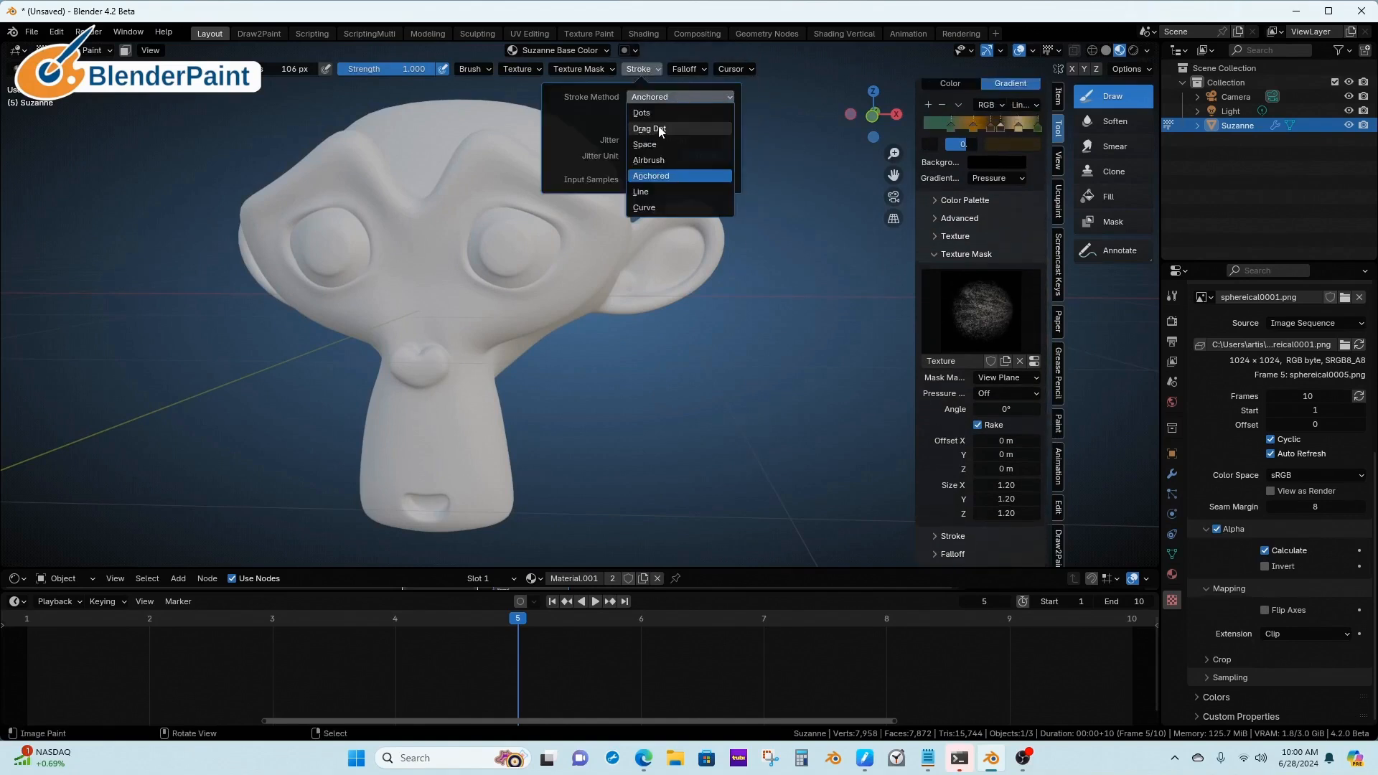
left_click(654, 144)
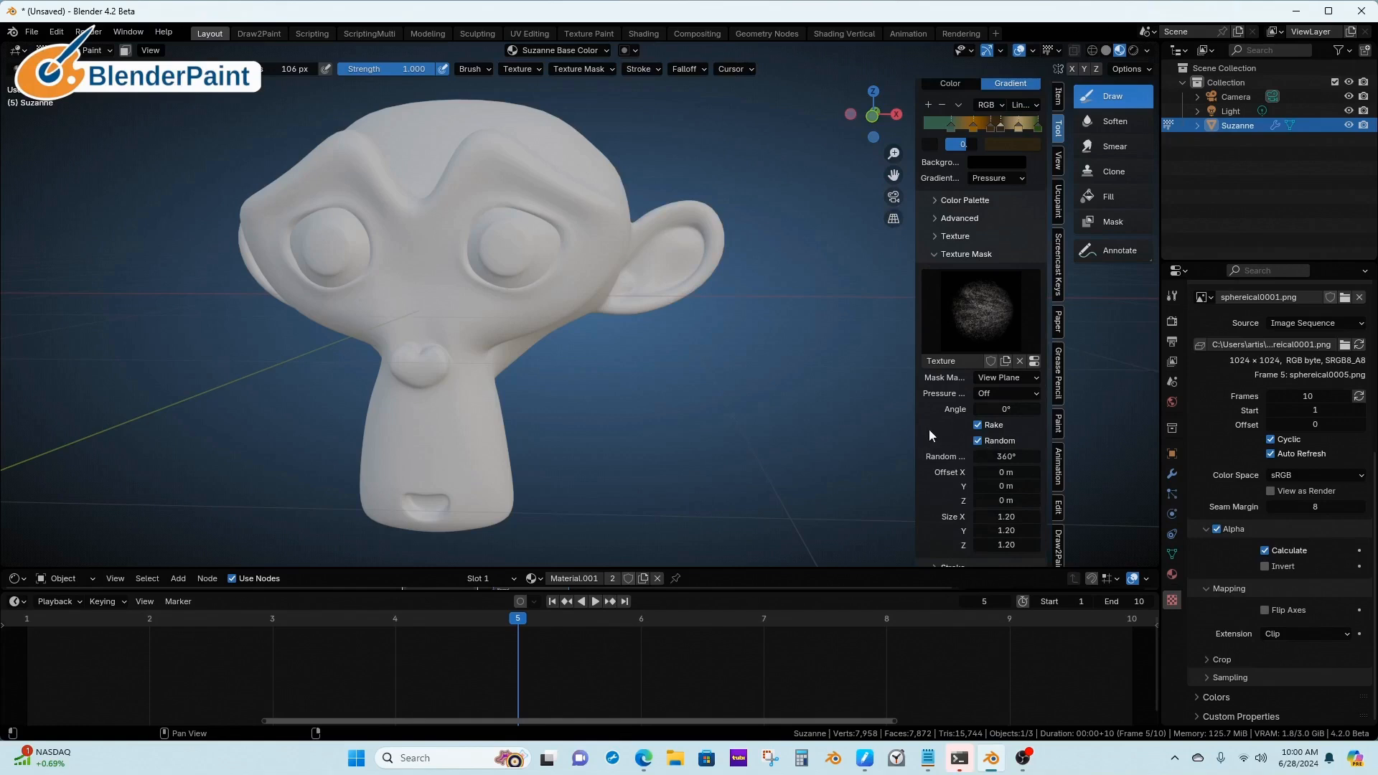
- Set the brush radius to 74 px and paint a gradient stroke across Suzanne's forehead and around both eyes
middle_click_drag(630, 431, 569, 323)
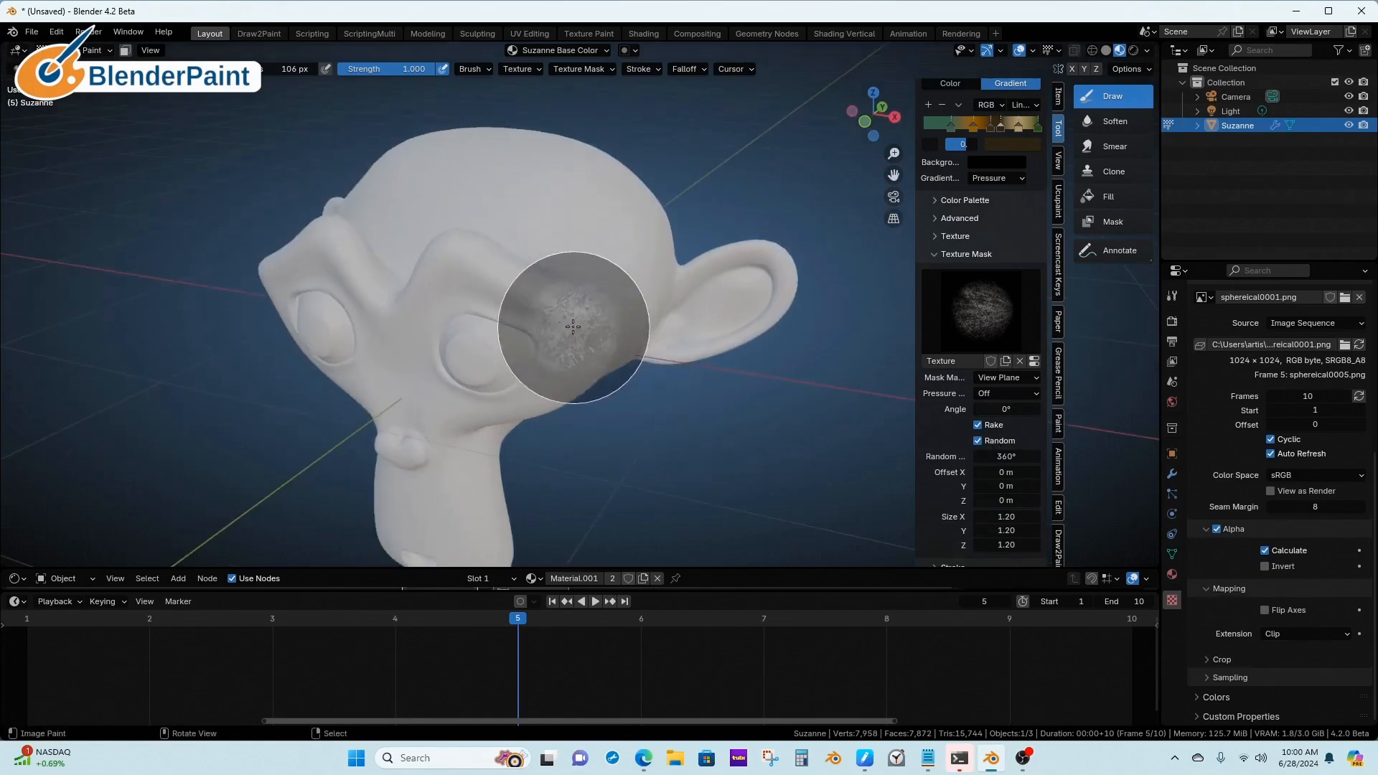
key("f")
left_click(522, 329)
mouse_move(563, 252)
left_mouse_down()
mouse_move(491, 189)
mouse_move(446, 211)
mouse_move(511, 340)
mouse_move(474, 294)
mouse_move(485, 409)
left_mouse_up()
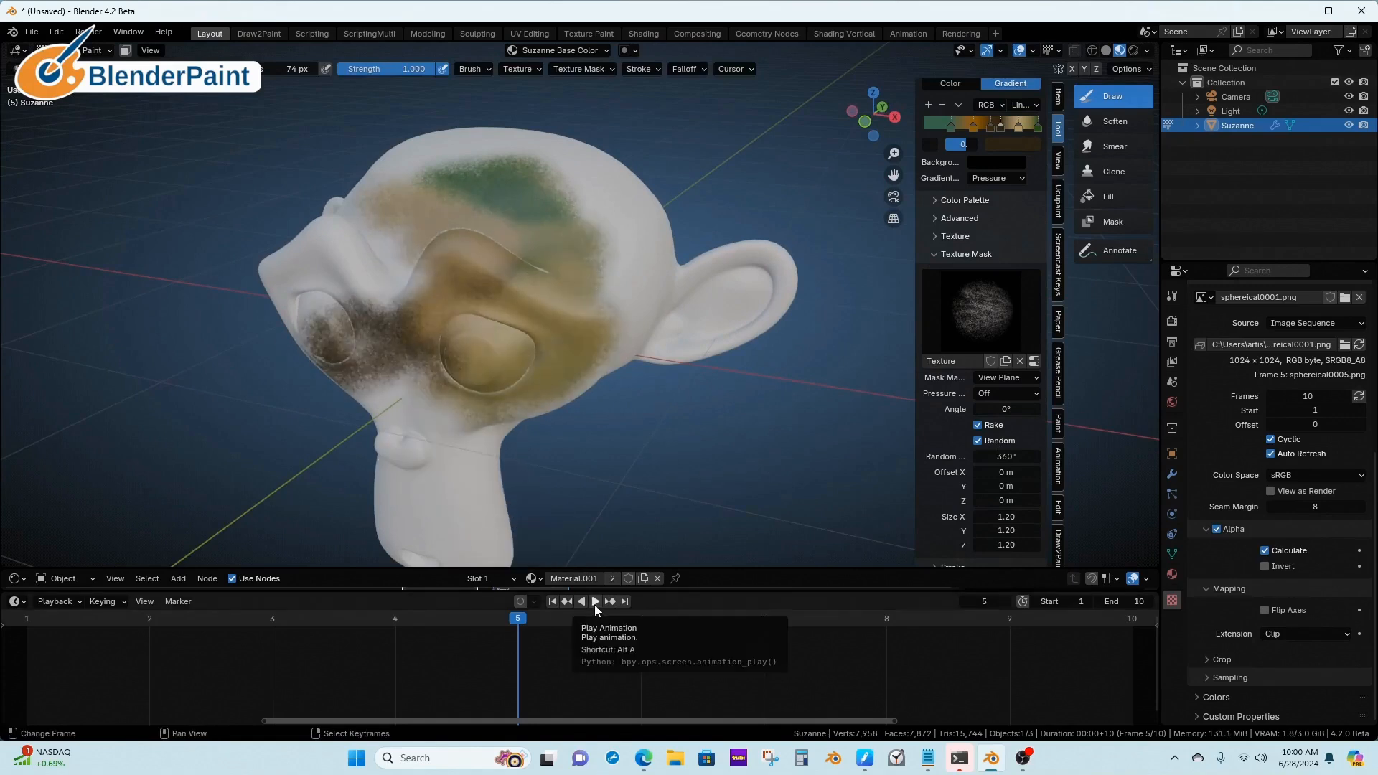
- Play the frame animation, paint gradient strokes over the top and side of Suzanne's head, and stop playback
left_click(595, 602)
mouse_move(582, 277)
left_mouse_down()
mouse_move(457, 273)
mouse_move(388, 370)
mouse_move(559, 373)
mouse_move(579, 252)
left_mouse_up()
middle_click_drag(678, 309, 553, 310)
mouse_move(527, 279)
left_mouse_down()
mouse_move(447, 191)
mouse_move(526, 324)
left_mouse_up()
mouse_move(610, 277)
left_mouse_down()
mouse_move(591, 262)
mouse_move(600, 303)
mouse_move(581, 304)
left_mouse_up()
mouse_move(514, 267)
left_mouse_down()
mouse_move(594, 351)
mouse_move(664, 342)
left_mouse_up()
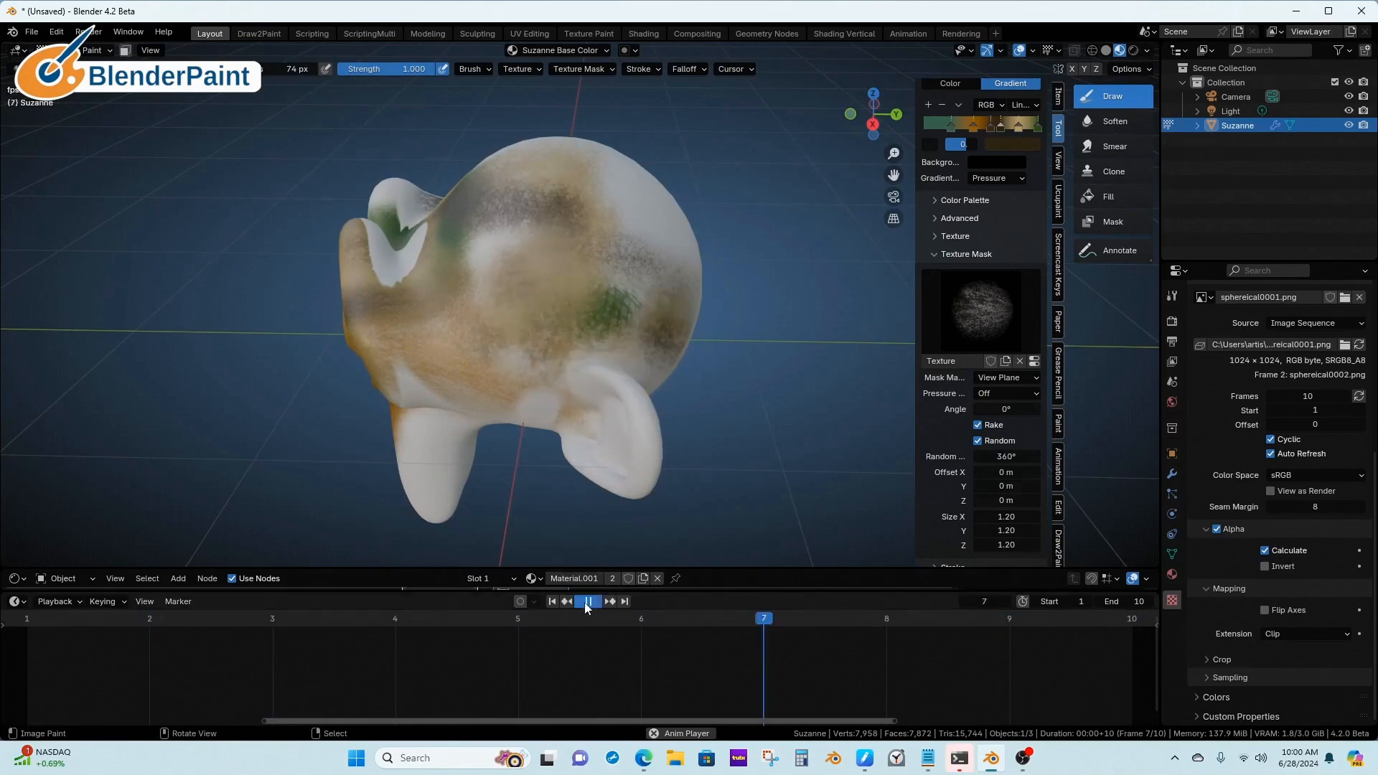
left_click(588, 604)
left_click_drag(647, 264, 569, 169)
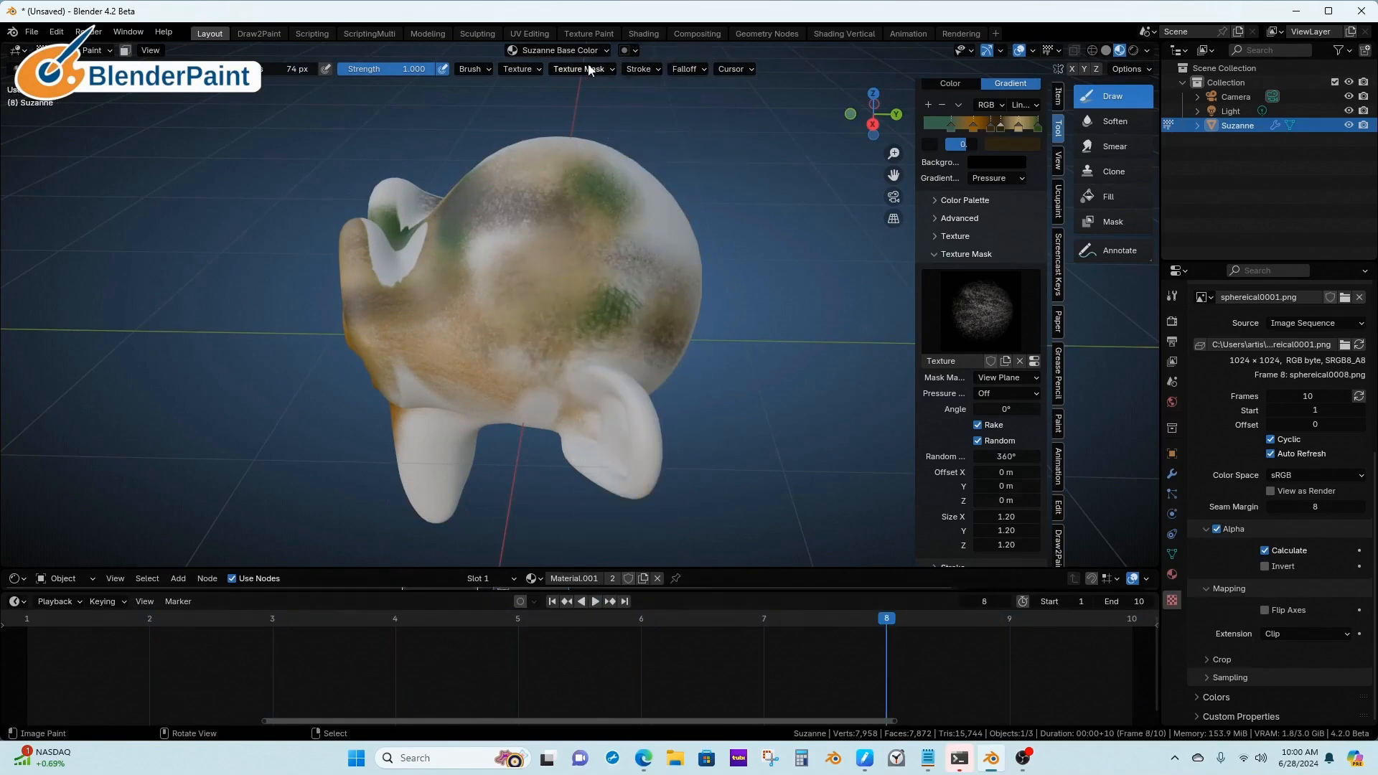
- Set the stroke method to Anchored and switch the brush from the gradient to a solid colour
left_click(639, 69)
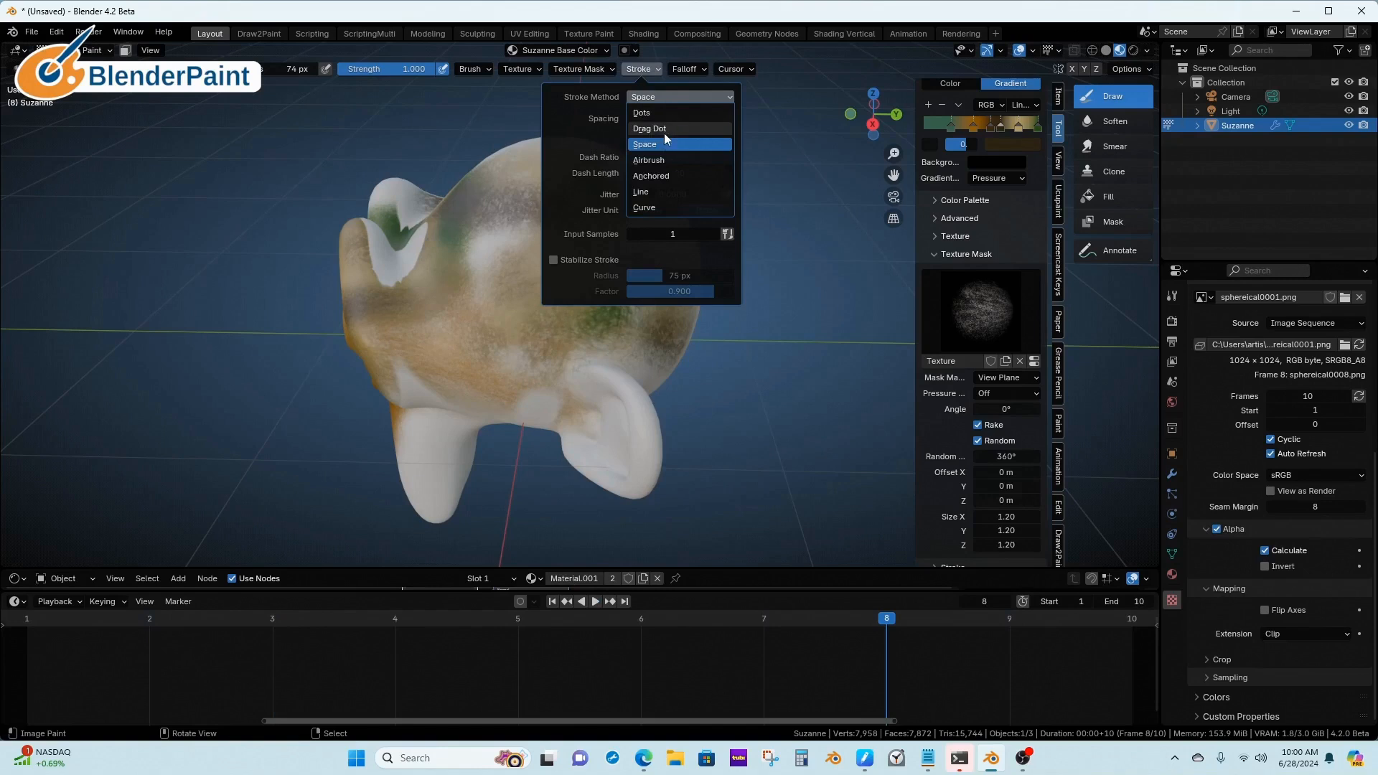
left_click(658, 176)
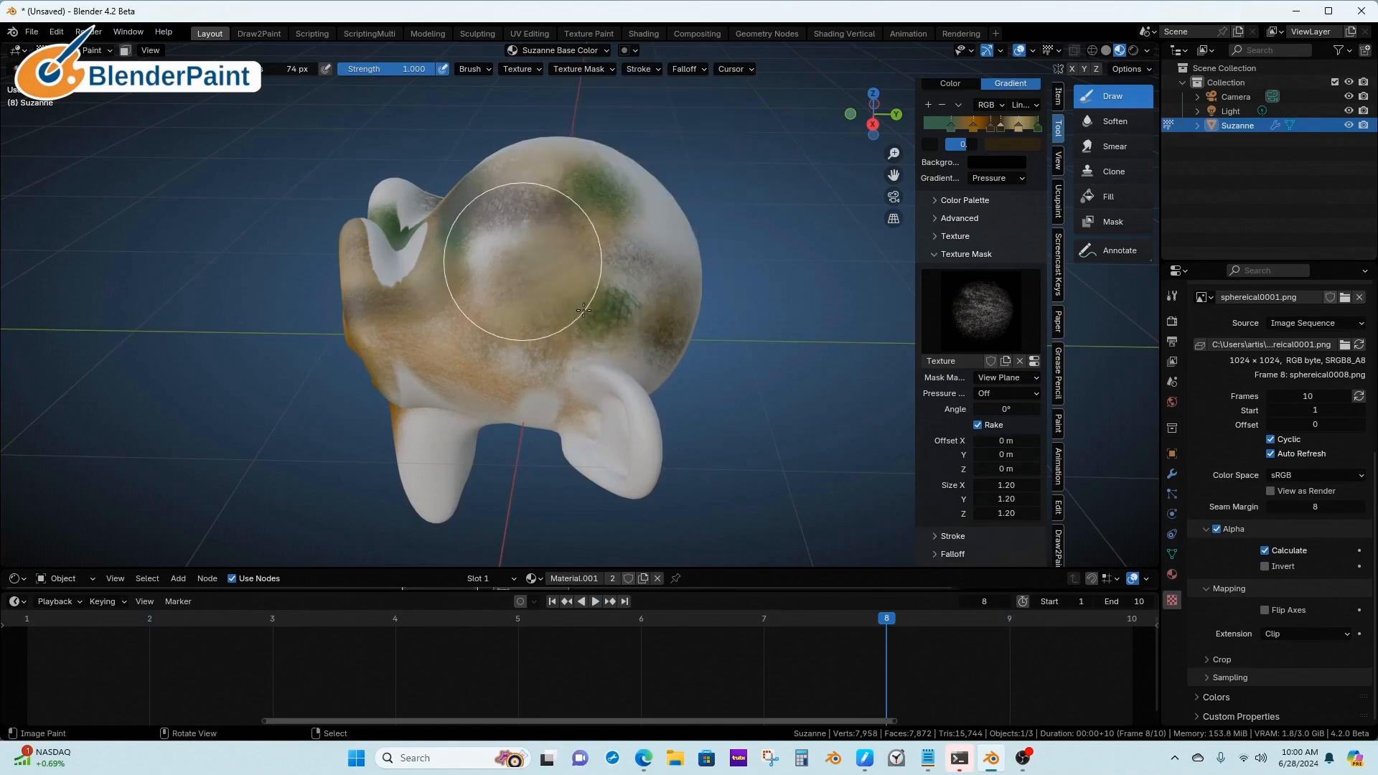
scroll(1010, 316, "up", 6)
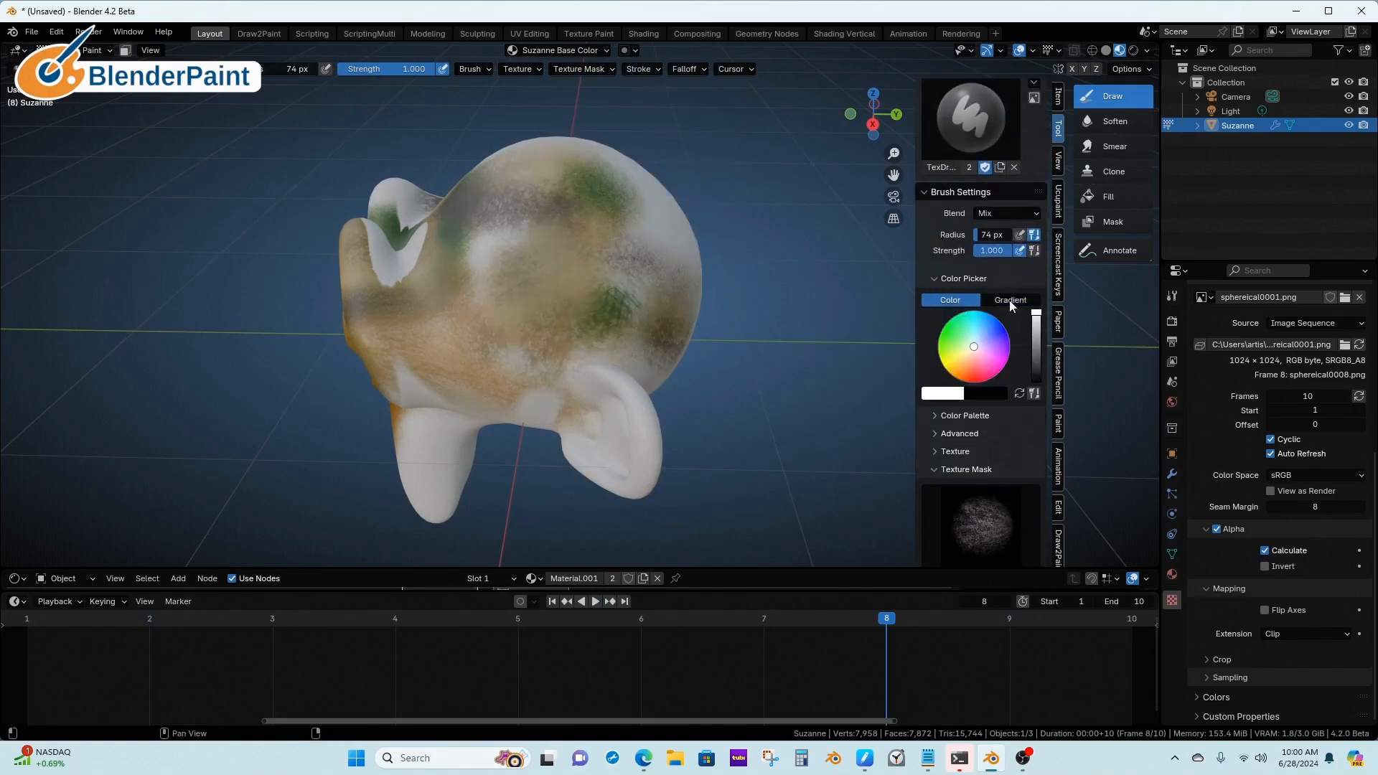
- Place anchored test stamps on the side of Suzanne's head with solid black as the brush colour
left_click_drag(522, 255, 546, 270)
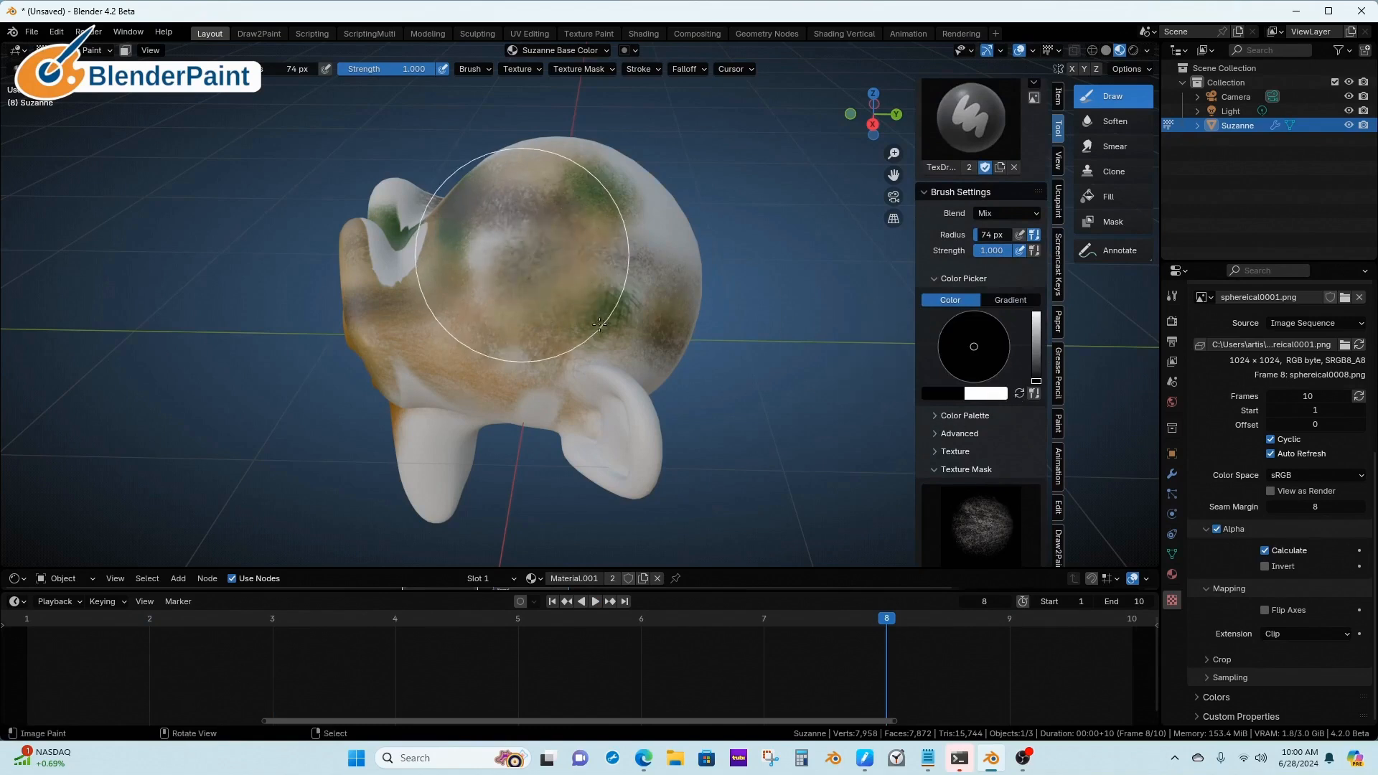
left_click_drag(600, 325, 600, 324)
key("shift+f")
left_click(565, 288)
left_click_drag(549, 257, 611, 313)
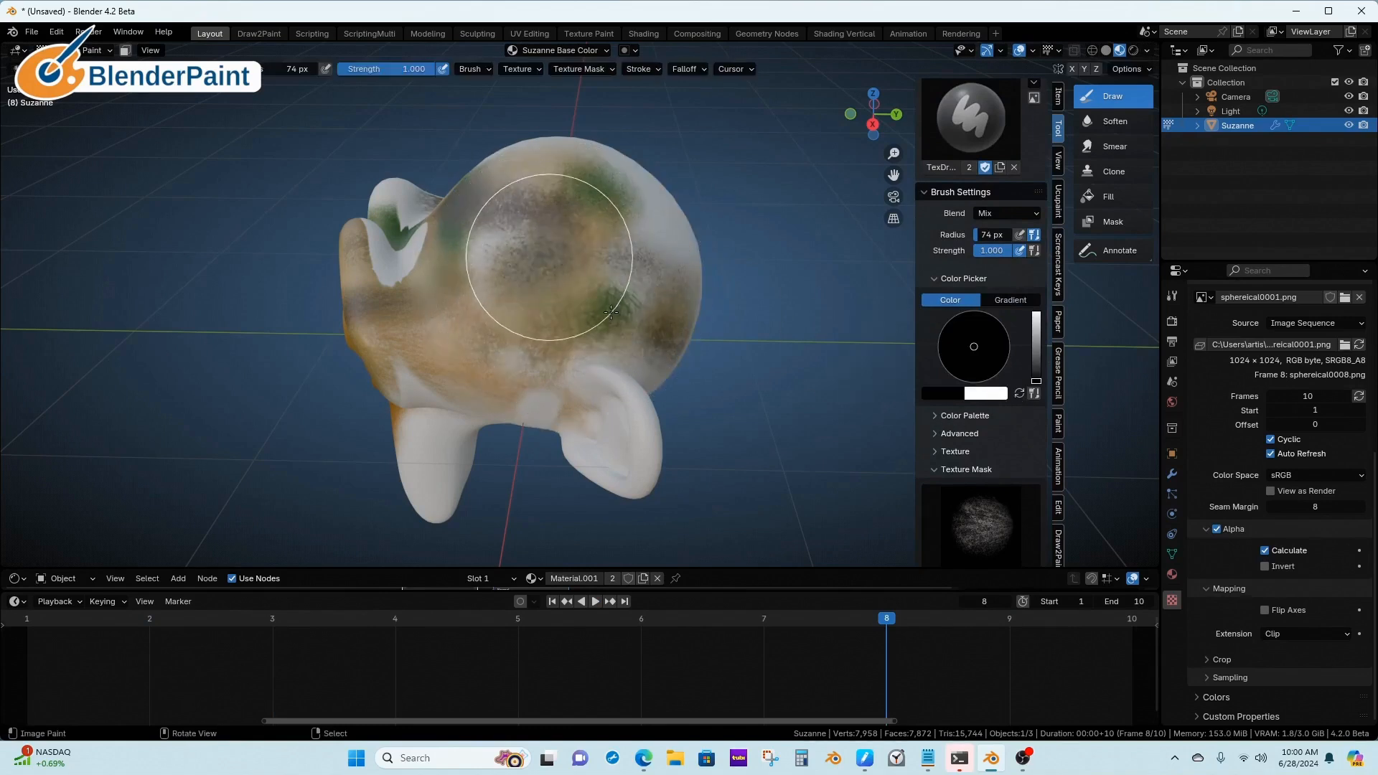
- Play the animation and stamp black anchored mask marks over the side of Suzanne's head, down to the jaw near the ear
middle_click_drag(543, 282, 567, 295)
scroll(553, 359, "up", 2)
middle_click_drag(553, 360, 594, 312)
left_click_drag(451, 311, 607, 383)
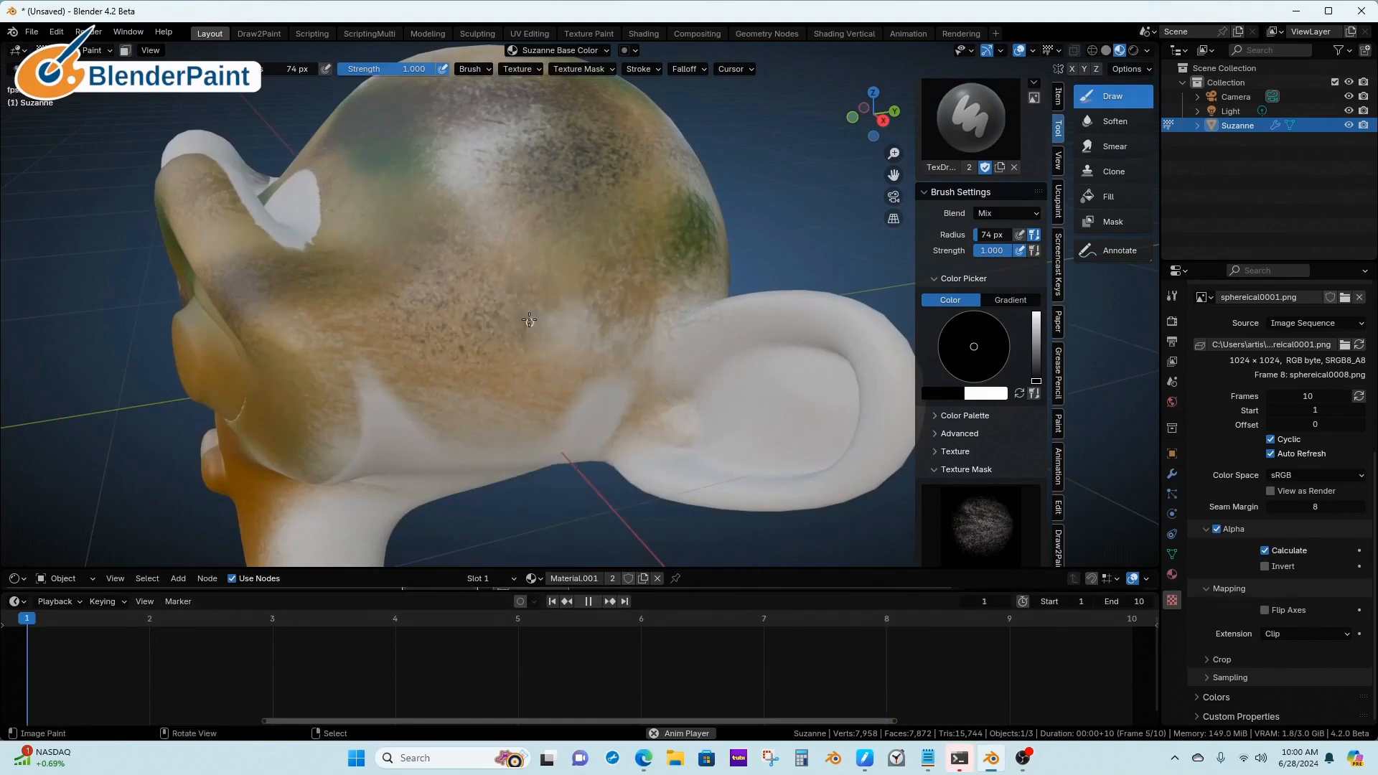
left_click_drag(530, 323, 580, 347)
left_click_drag(523, 260, 640, 331)
left_click_drag(463, 204, 535, 247)
left_click_drag(403, 267, 519, 337)
left_click_drag(350, 326, 458, 391)
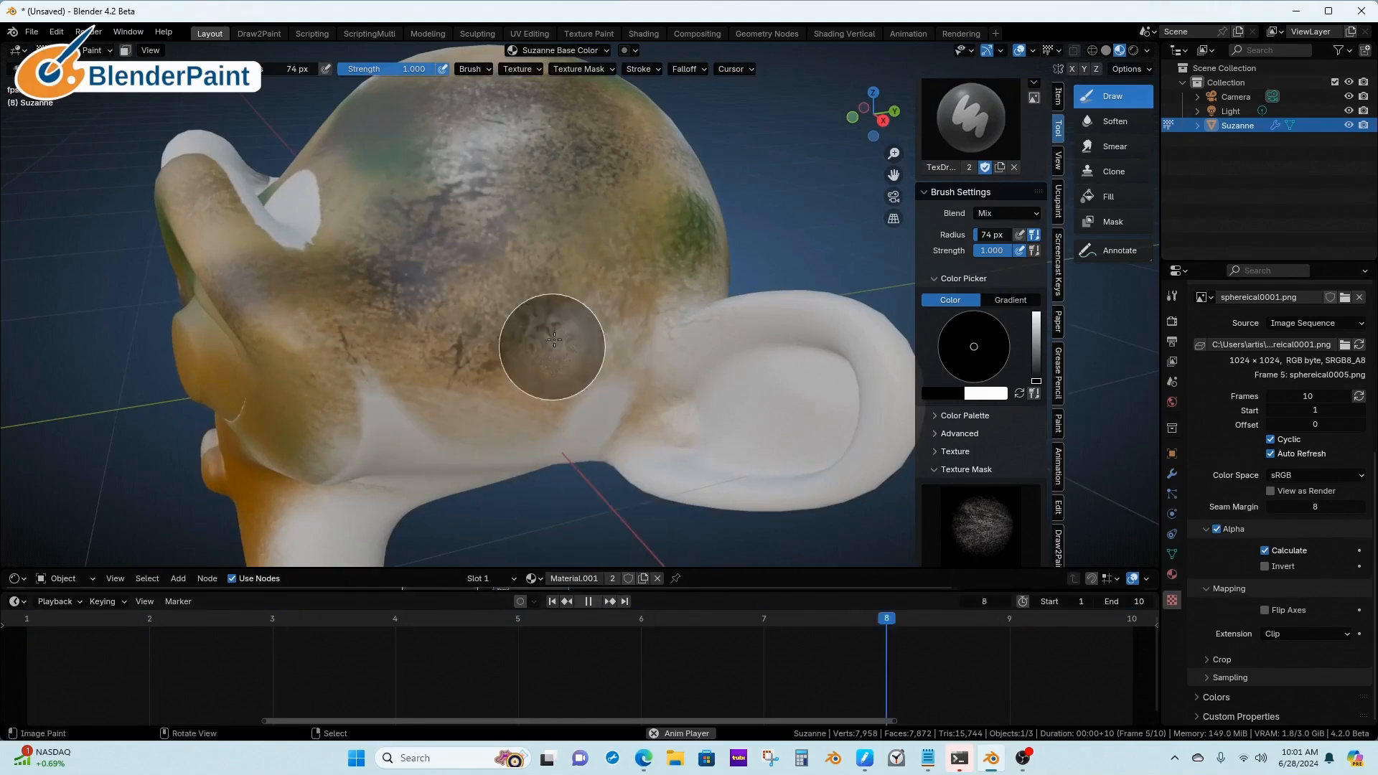
left_click_drag(585, 364, 671, 418)
left_click_drag(472, 418, 586, 486)
left_click_drag(372, 399, 471, 458)
- Stamp black anchored marks around the eye nearest the painted ear and across the bridge of Suzanne's nose
mouse_move(239, 357)
middle_mouse_down()
mouse_move(290, 356)
mouse_move(316, 333)
middle_mouse_up()
left_click_drag(333, 322, 465, 403)
left_click_drag(406, 235, 529, 310)
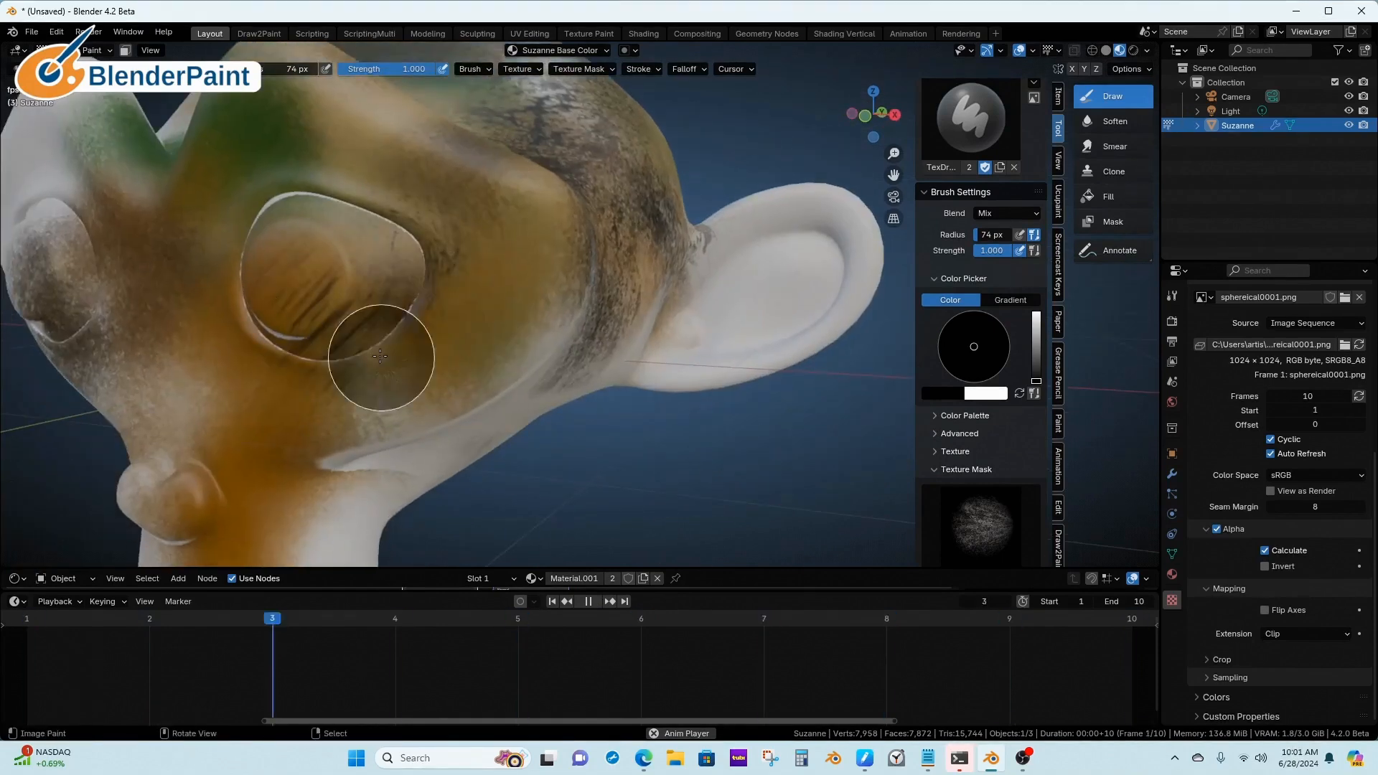
left_click_drag(262, 375, 346, 425)
left_click_drag(208, 331, 303, 389)
left_click_drag(194, 284, 326, 363)
- Stamp black anchored marks over Suzanne's nose, the opposite eye and its brow
scroll(178, 284, "down", 2)
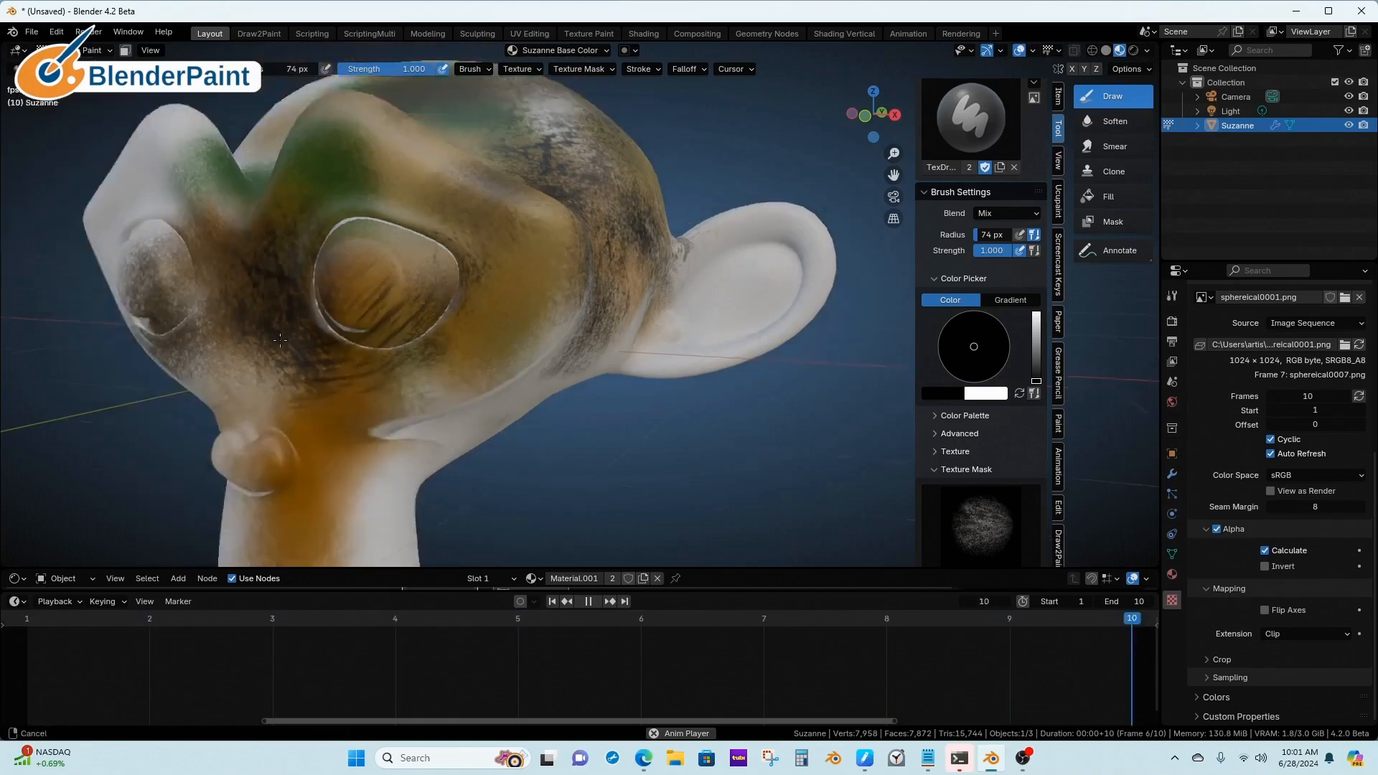
middle_click_drag(323, 308, 409, 330)
left_click_drag(328, 312, 366, 410)
left_click_drag(329, 416, 363, 463)
left_click_drag(269, 375, 287, 422)
left_click_drag(206, 299, 176, 348)
left_click_drag(156, 271, 107, 358)
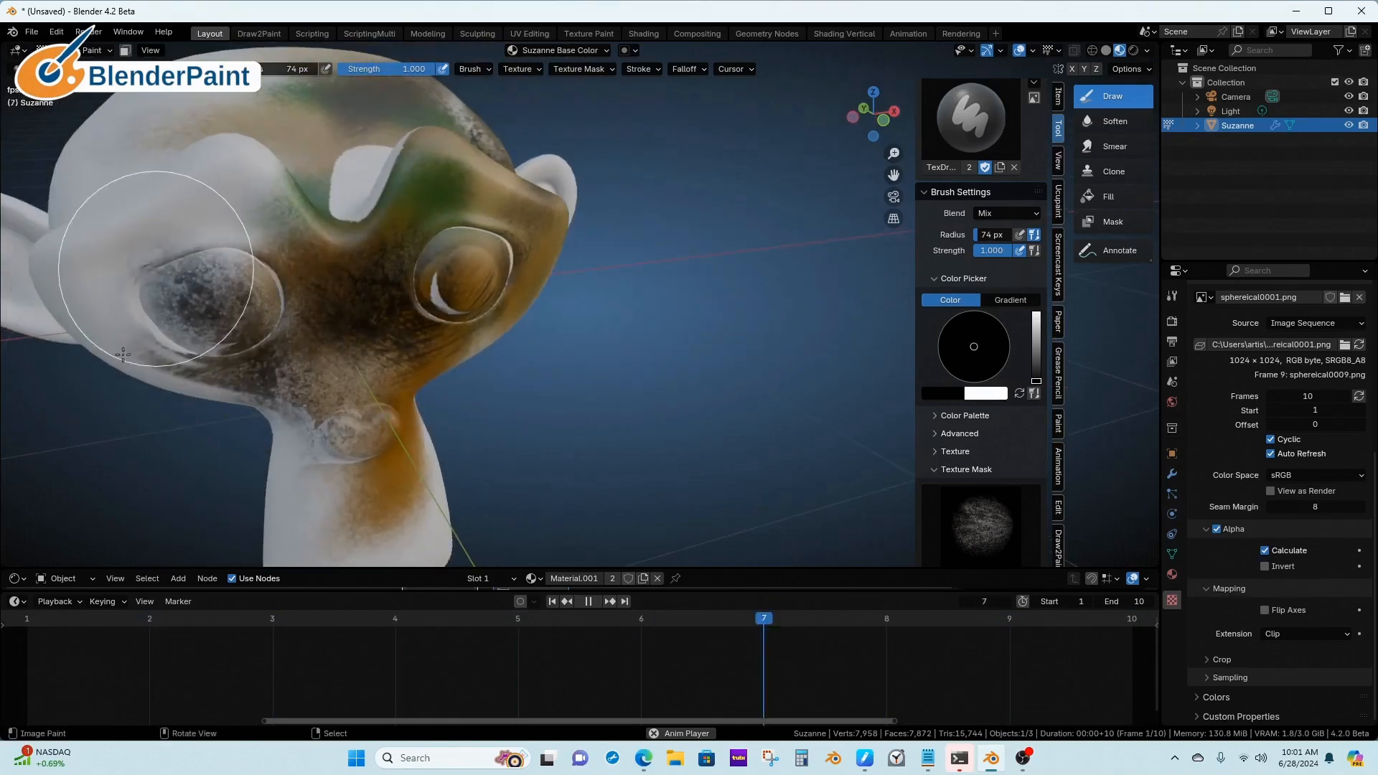
left_click_drag(232, 233, 143, 362)
mouse_move(299, 250)
left_mouse_down()
mouse_move(266, 395)
mouse_move(344, 337)
left_mouse_up()
- Stamp black anchored marks across the upper side of Suzanne's head and stop the animation playback
mouse_move(356, 362)
middle_mouse_down()
mouse_move(336, 318)
mouse_move(273, 310)
middle_mouse_up()
scroll(336, 316, "down", 3)
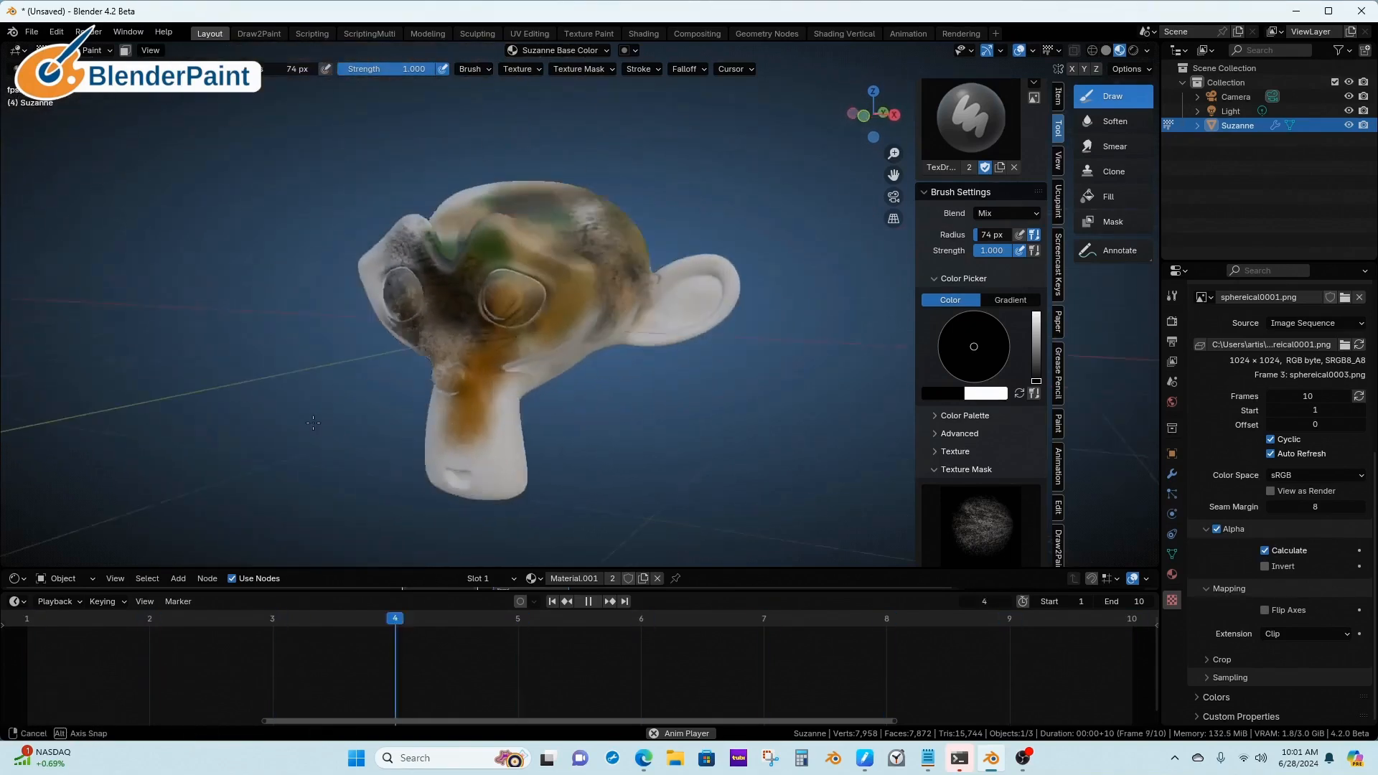
scroll(502, 301, "up", 2)
middle_click_drag(567, 294, 535, 267)
left_click_drag(513, 216, 564, 291)
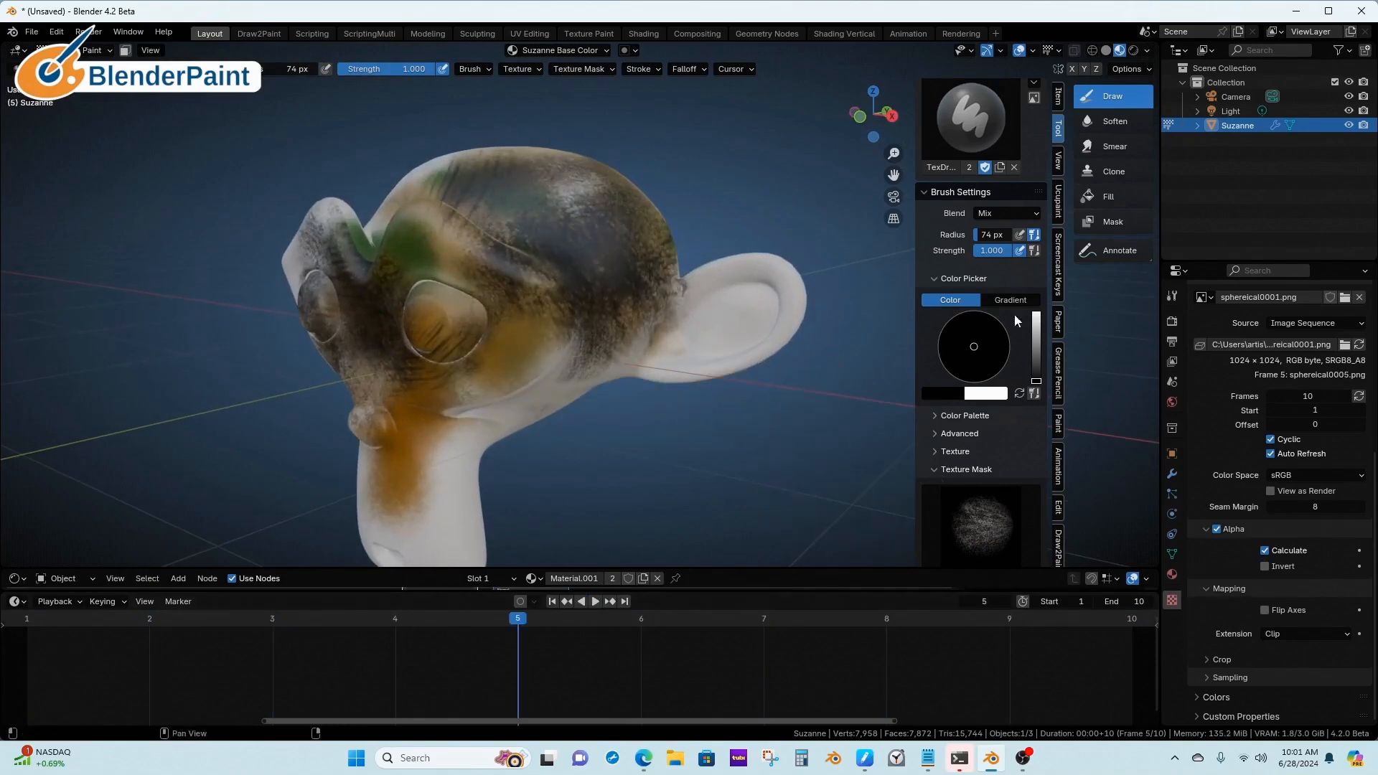
- Set the stroke method to Space and switch the brush colour back to the gradient
left_click(638, 69)
left_click(664, 97)
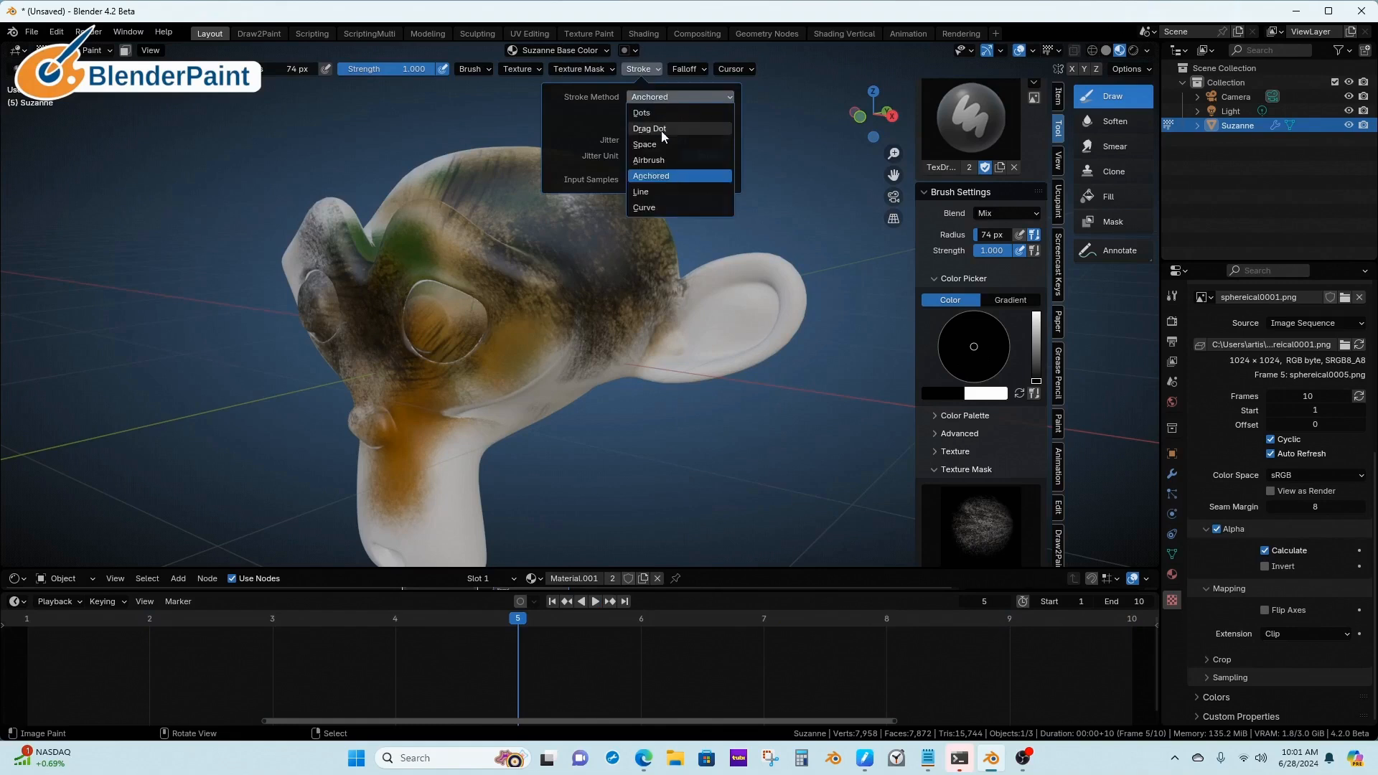
left_click(658, 146)
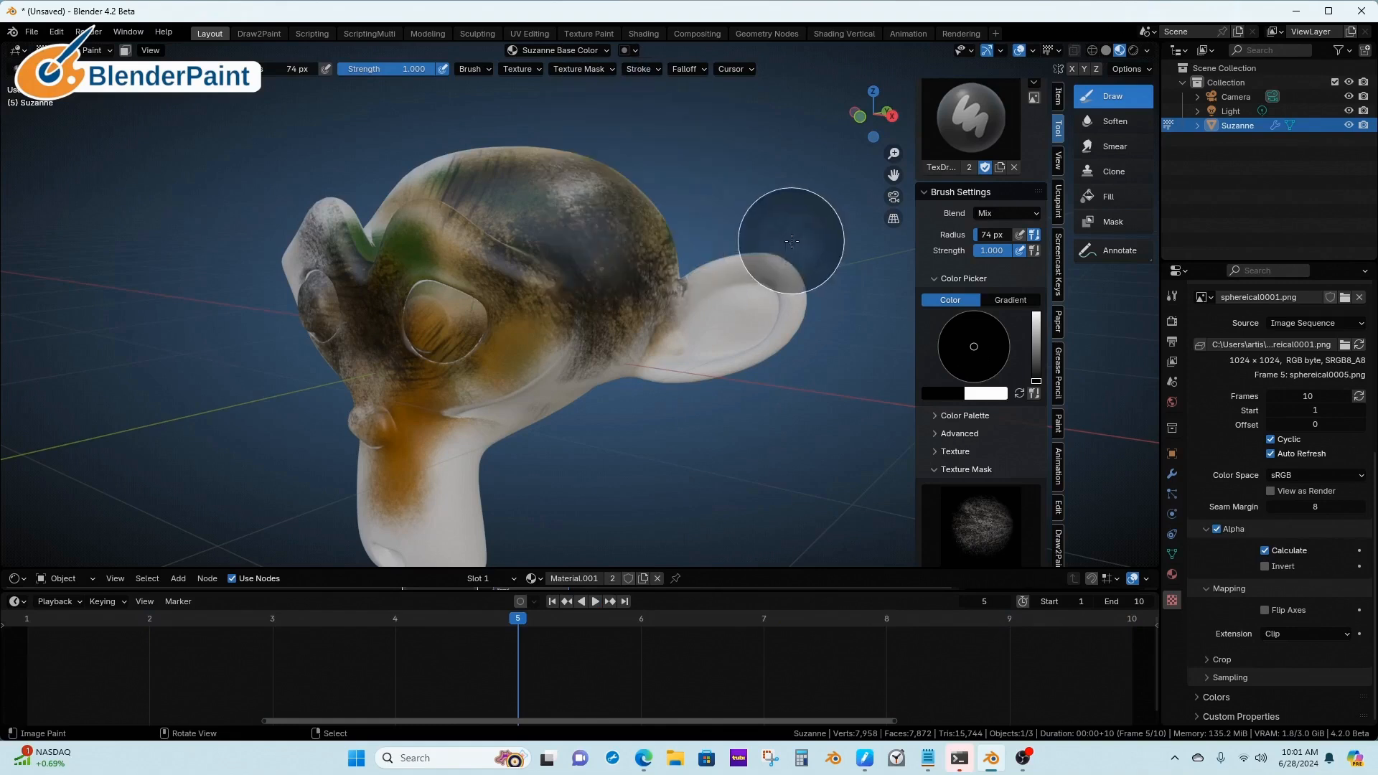
left_click(1008, 300)
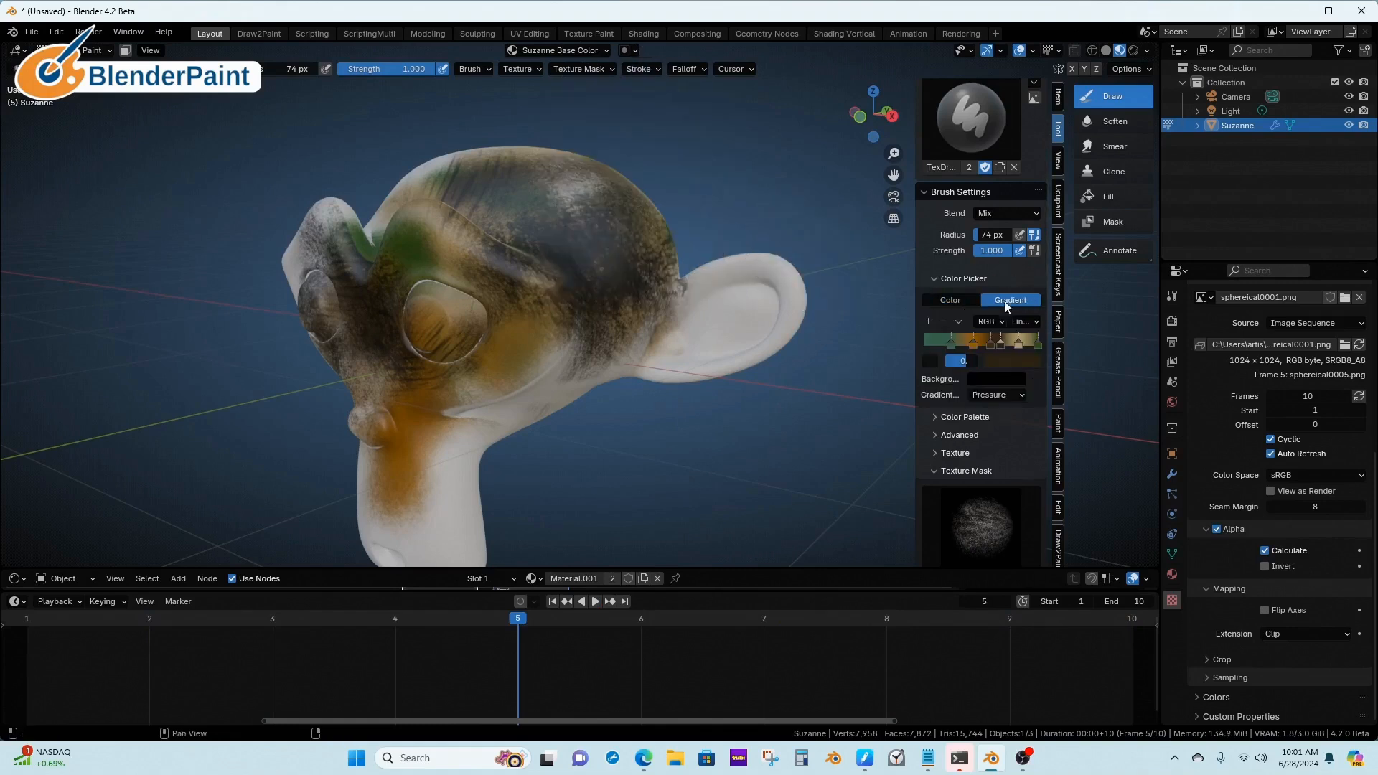
- Turn off Rake, enable Random rotation for the texture mask, and set its mapping to View Plane
scroll(1045, 381, "down", 8)
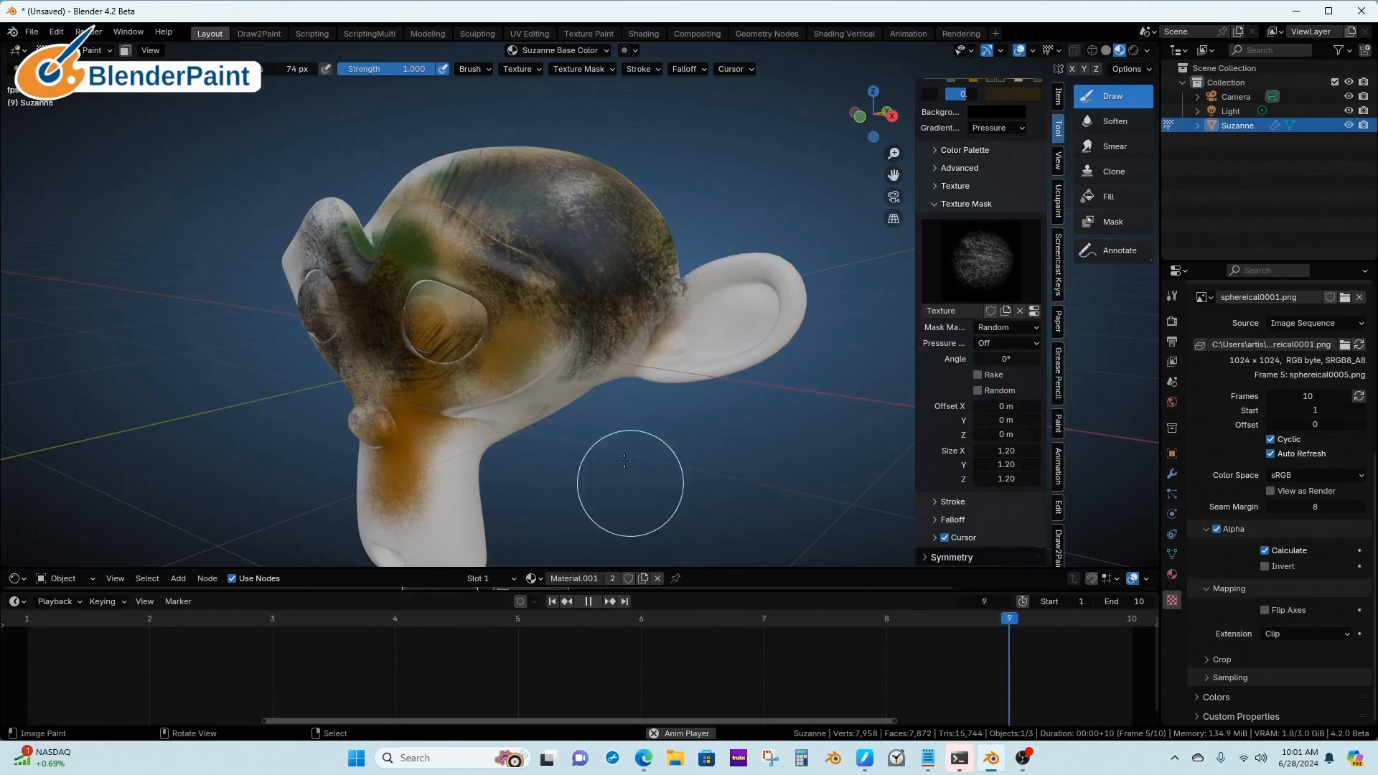
middle_click_drag(474, 290, 658, 287)
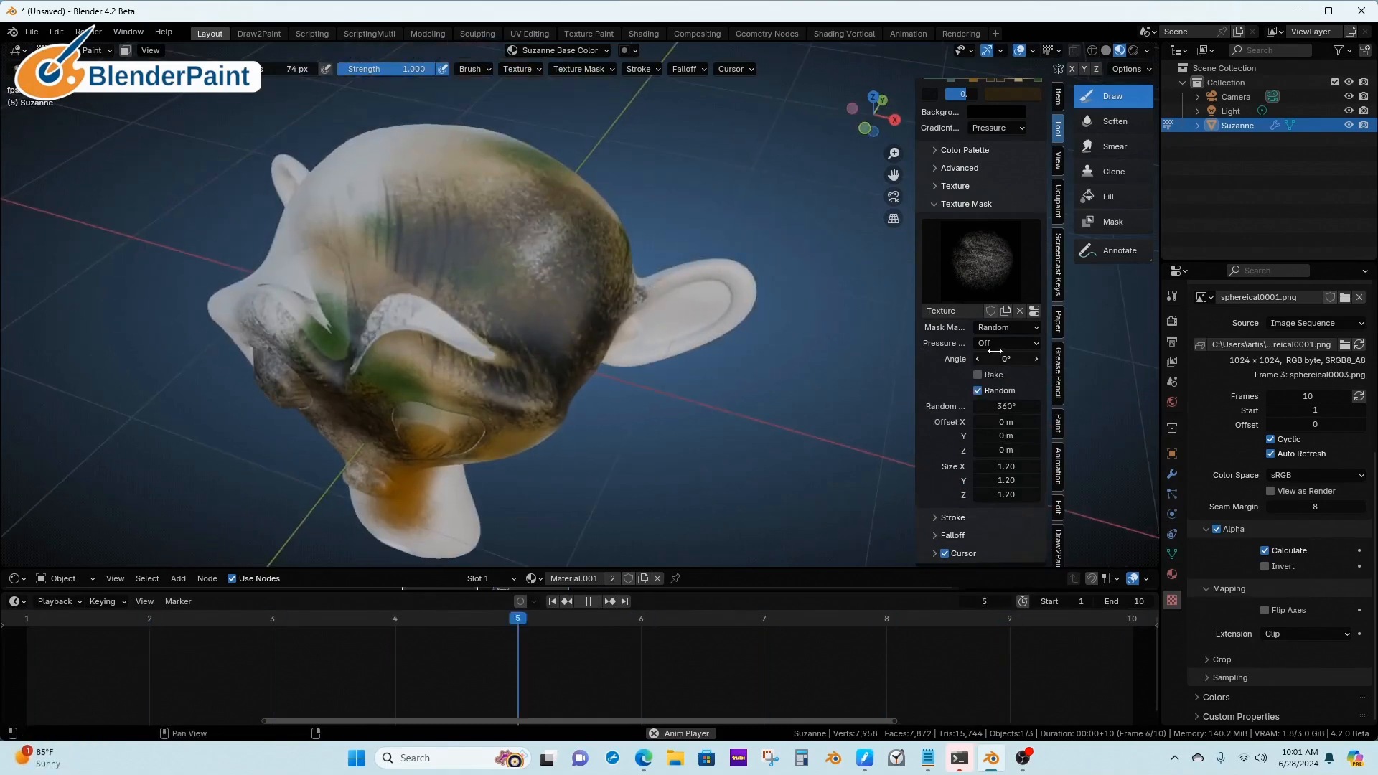
left_click_drag(1050, 342, 1053, 313)
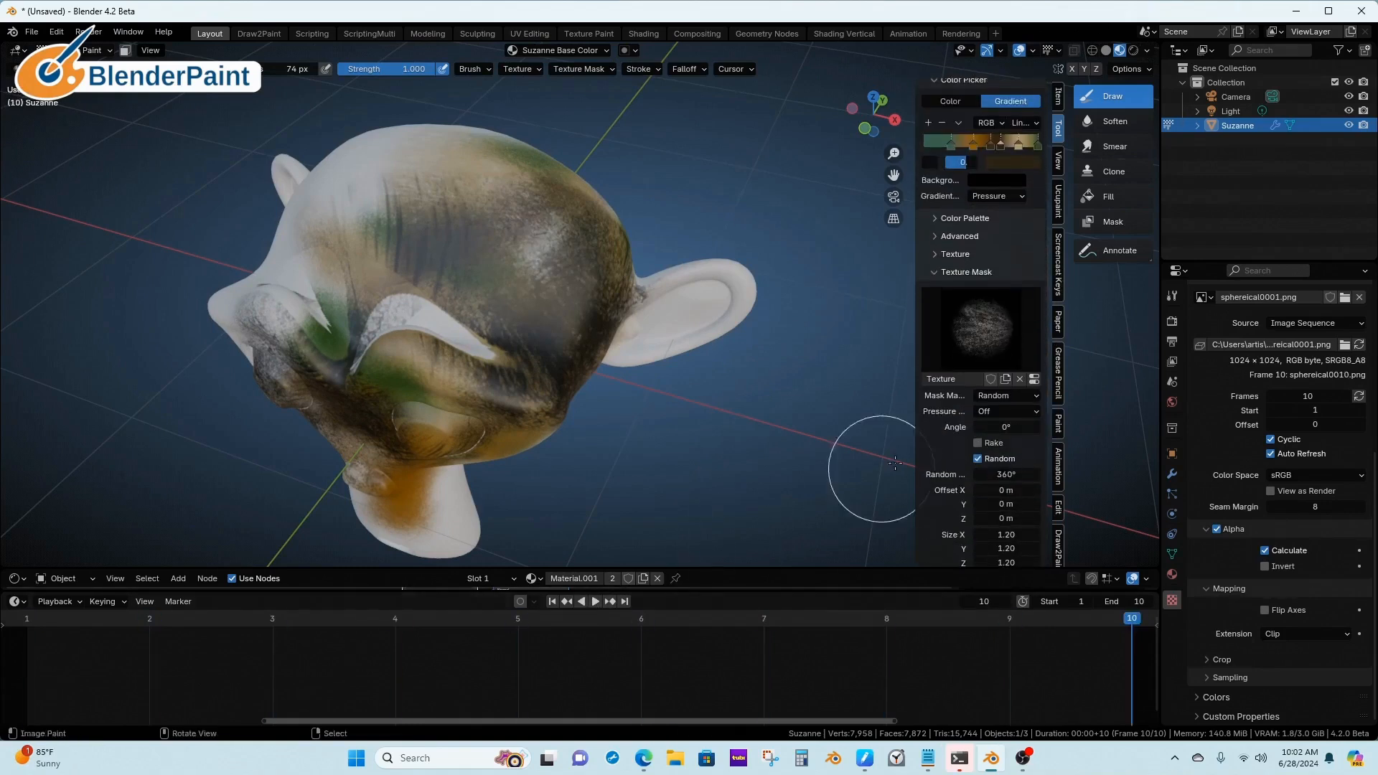
mouse_move(1048, 392)
left_mouse_down()
mouse_move(1051, 370)
mouse_move(1050, 406)
left_mouse_up()
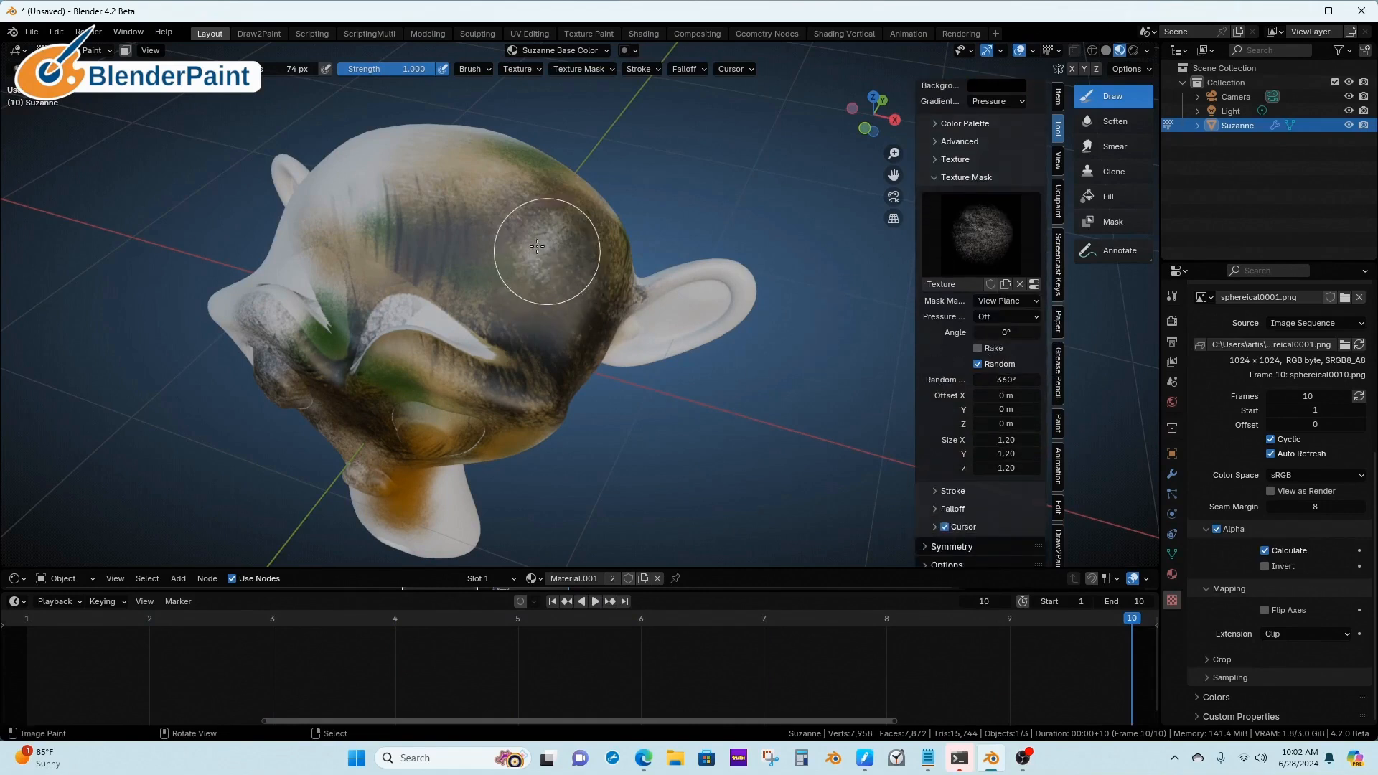
- Play the animation and paint gradient strokes over Suzanne's head with the 74 px brush
left_click(593, 601)
middle_click_drag(404, 330, 477, 323)
left_click_drag(477, 322, 454, 370)
left_click_drag(318, 351, 307, 373)
- Enlarge the brush radius to 182 px and paint broad gradient strokes over the unpainted side and back of Suzanne's head
middle_click_drag(395, 384, 486, 383)
key("f")
left_click(431, 383)
mouse_move(364, 396)
left_mouse_down()
mouse_move(366, 183)
mouse_move(262, 394)
mouse_move(438, 357)
mouse_move(516, 258)
mouse_move(433, 323)
mouse_move(244, 294)
left_mouse_up()
mouse_move(351, 380)
middle_mouse_down()
mouse_move(465, 352)
mouse_move(280, 300)
middle_mouse_up()
left_click_drag(349, 287, 451, 361)
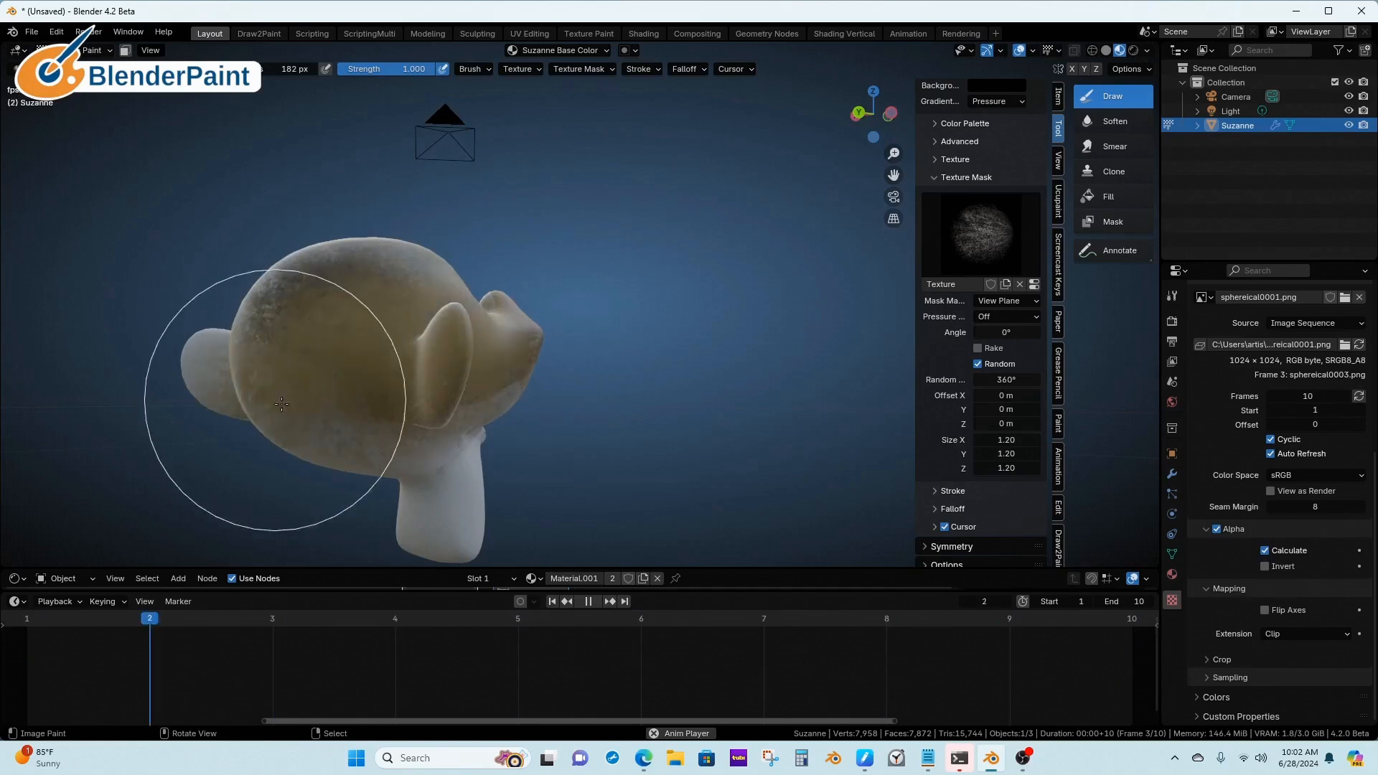
mouse_move(282, 405)
left_mouse_down()
mouse_move(437, 511)
mouse_move(435, 495)
left_mouse_up()
- Paint gradient strokes over Suzanne's nape, ear, cheek and muzzle with the large brush
middle_click_drag(431, 467, 546, 380)
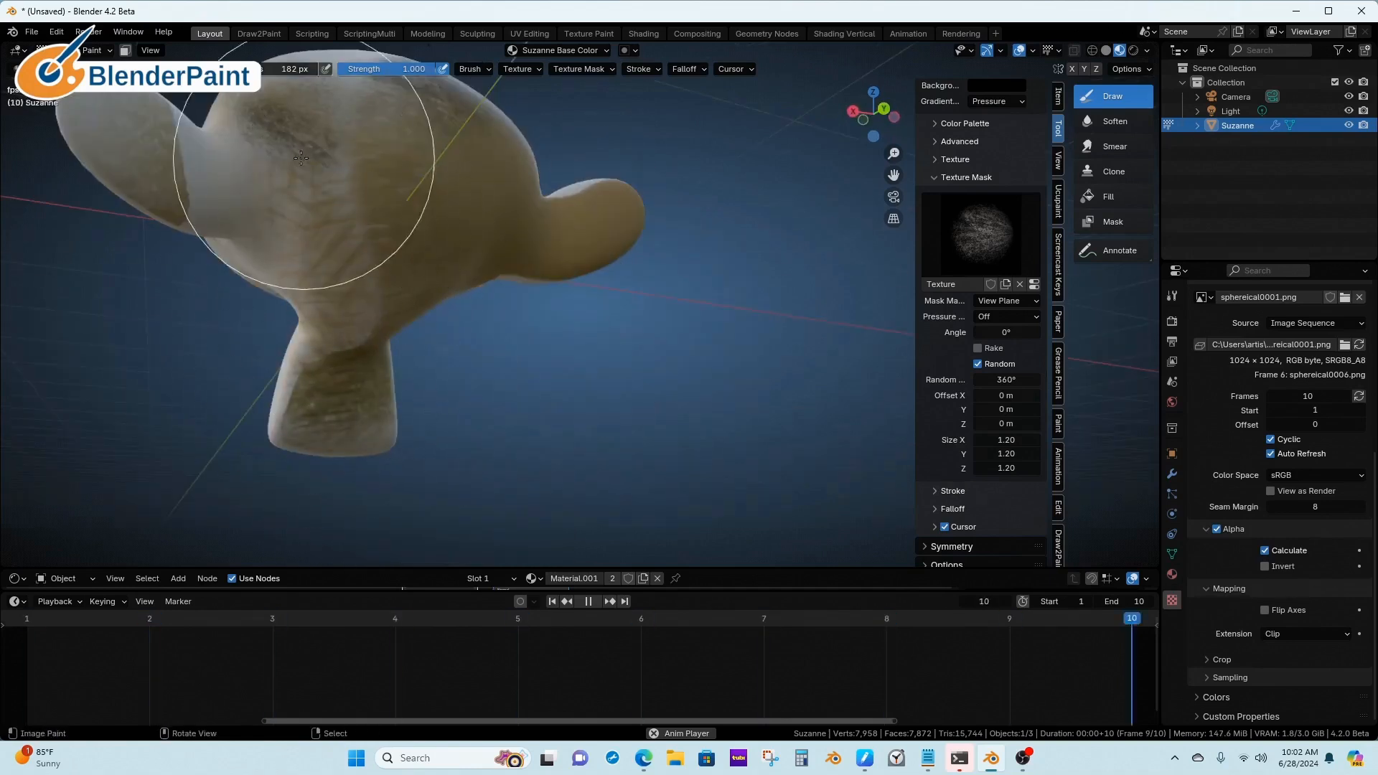
mouse_move(301, 158)
left_mouse_down()
mouse_move(165, 155)
mouse_move(262, 201)
left_mouse_up()
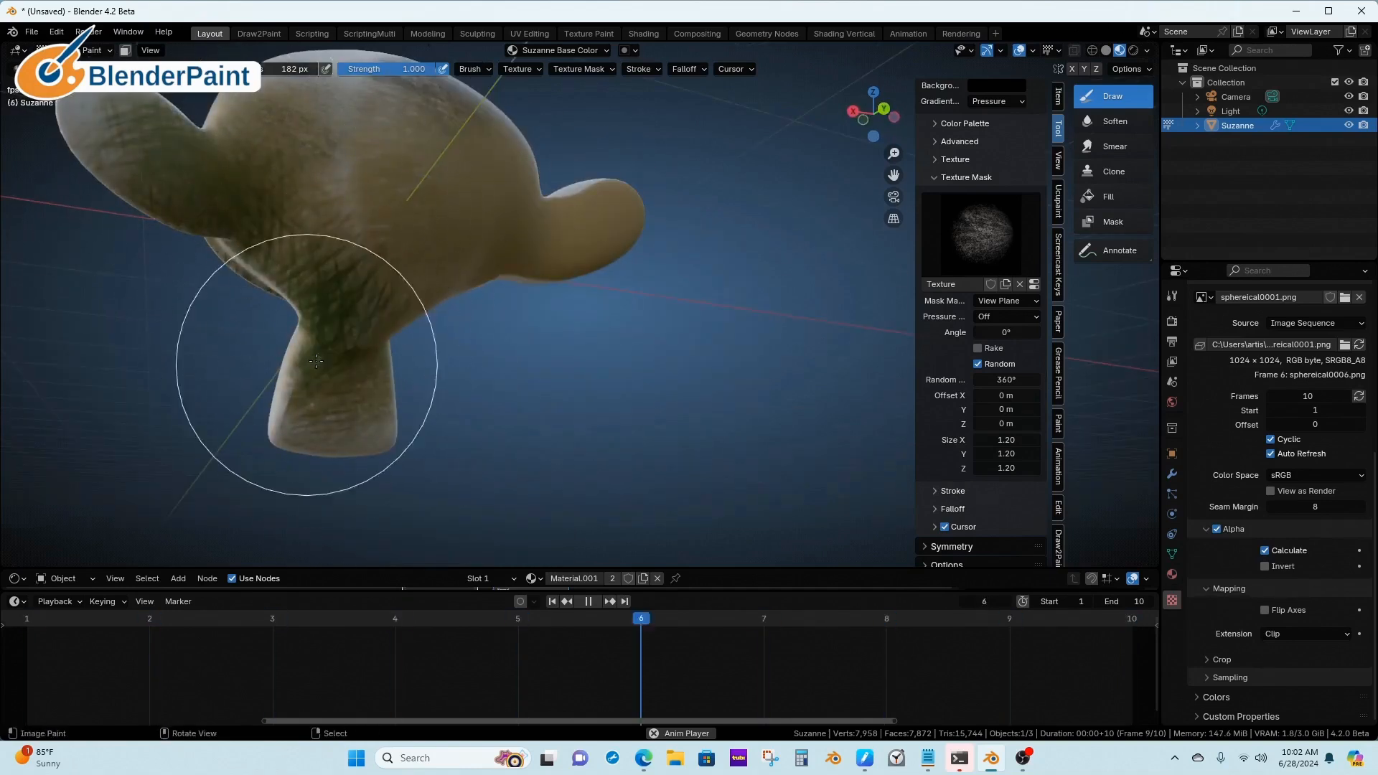
left_click_drag(315, 362, 309, 355)
middle_click_drag(309, 355, 481, 381)
left_click_drag(544, 287, 474, 255)
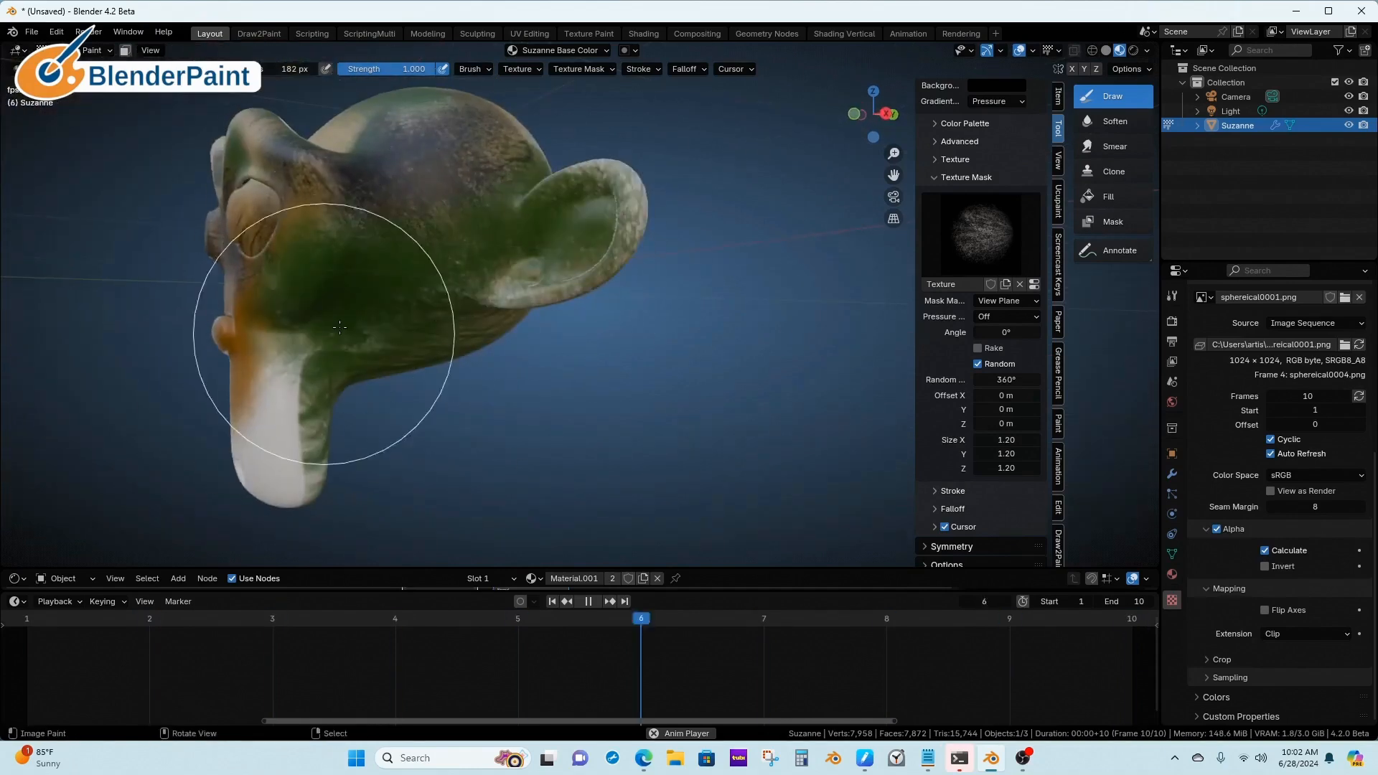
left_click_drag(340, 327, 272, 462)
middle_click_drag(252, 462, 359, 435)
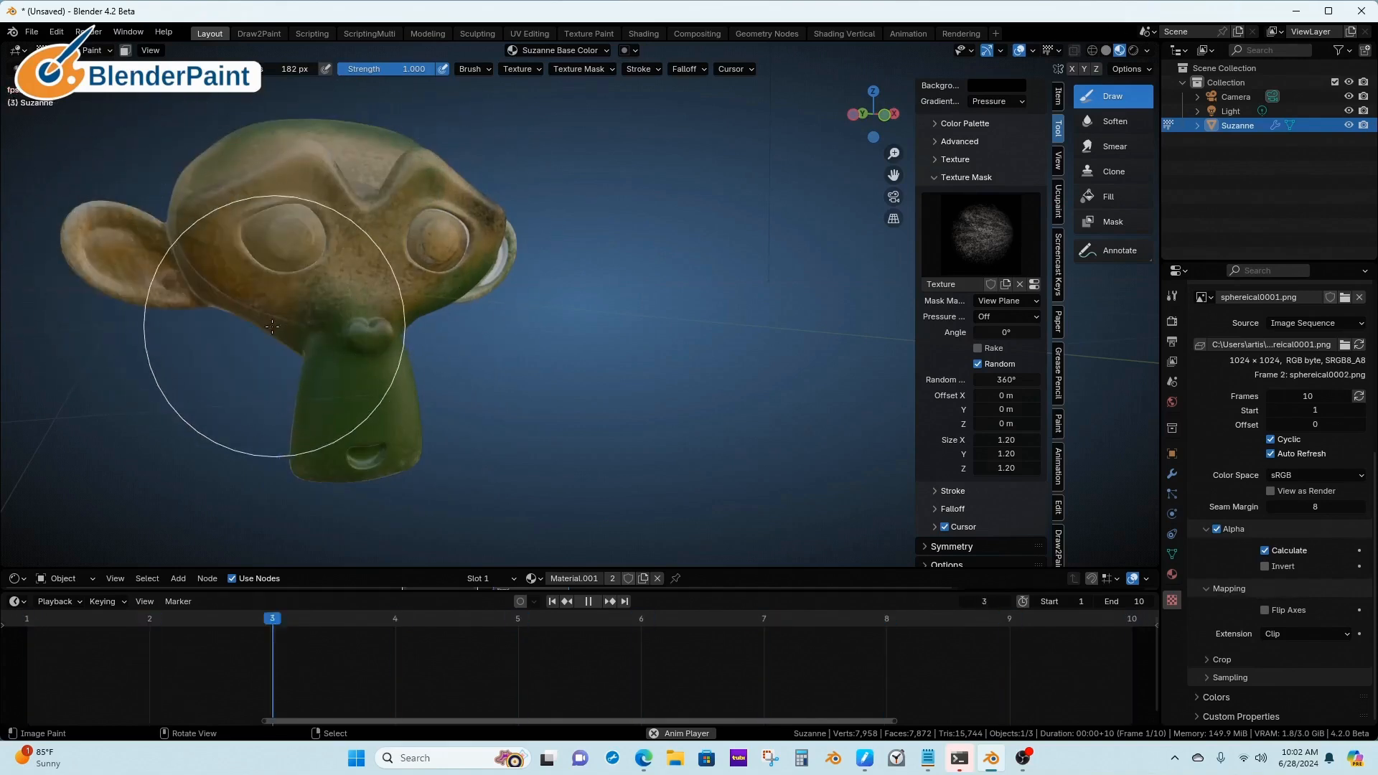
- Reduce the brush radius to 42 px, touch up Suzanne's face with the gradient, and stop the playback
mouse_move(272, 326)
middle_mouse_down()
mouse_move(572, 275)
mouse_move(400, 333)
middle_mouse_up()
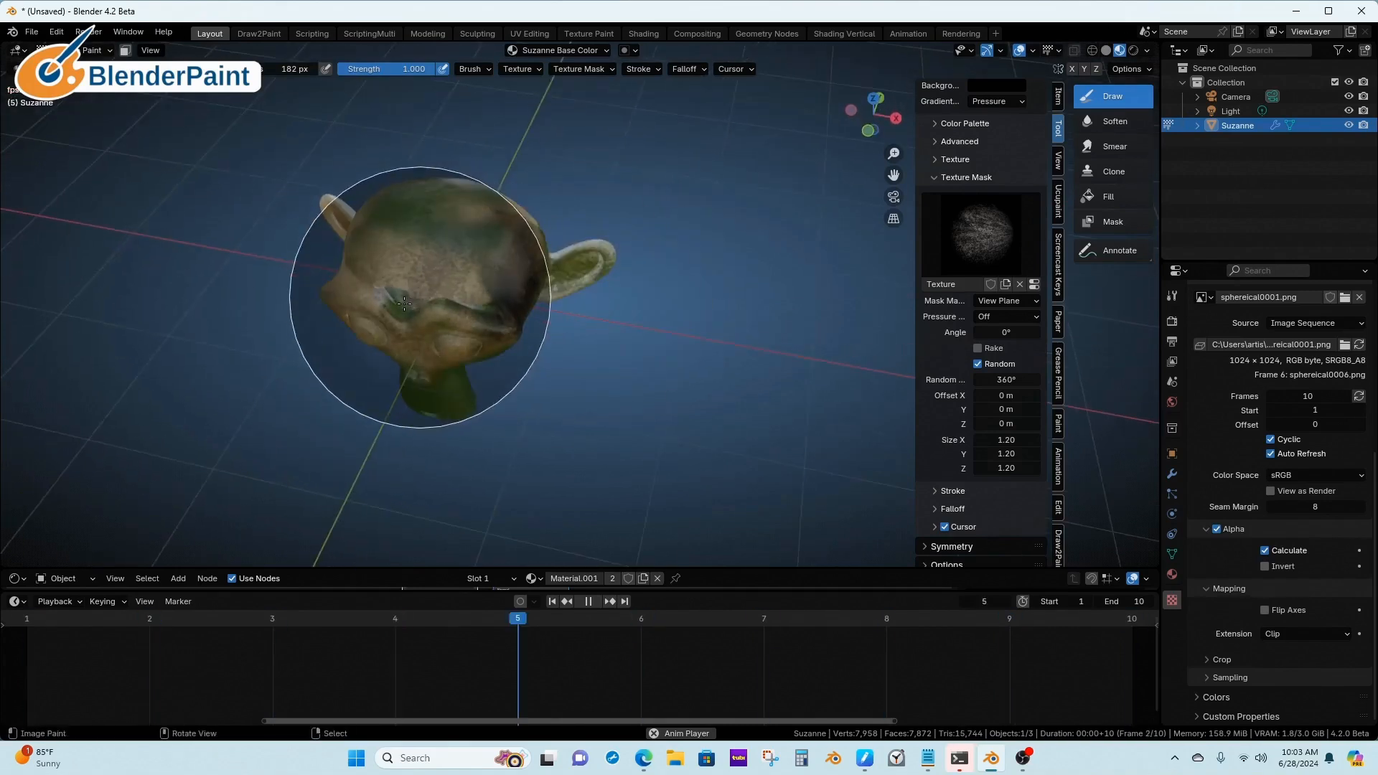
key("f")
left_click(396, 298)
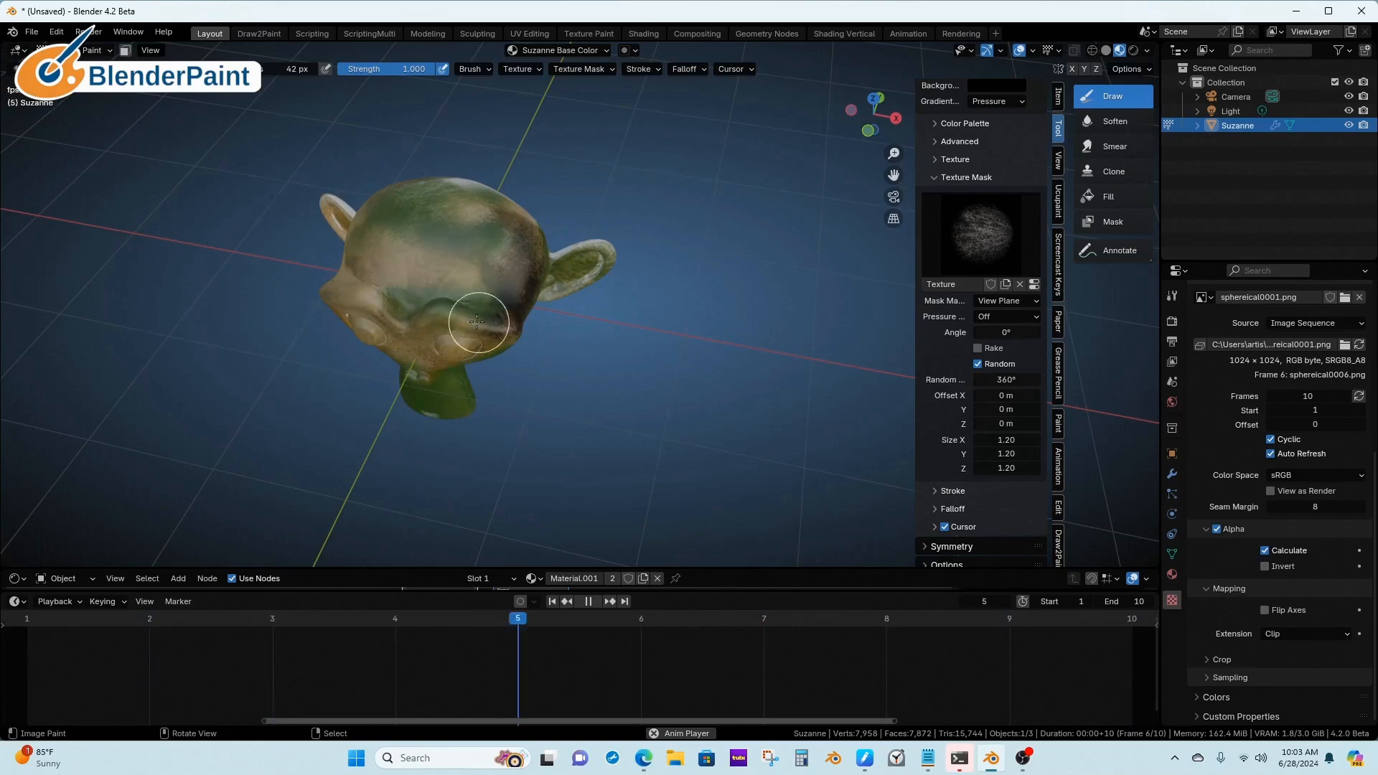
middle_click_drag(477, 320, 567, 247)
middle_click_drag(488, 345, 470, 289, "ctrl")
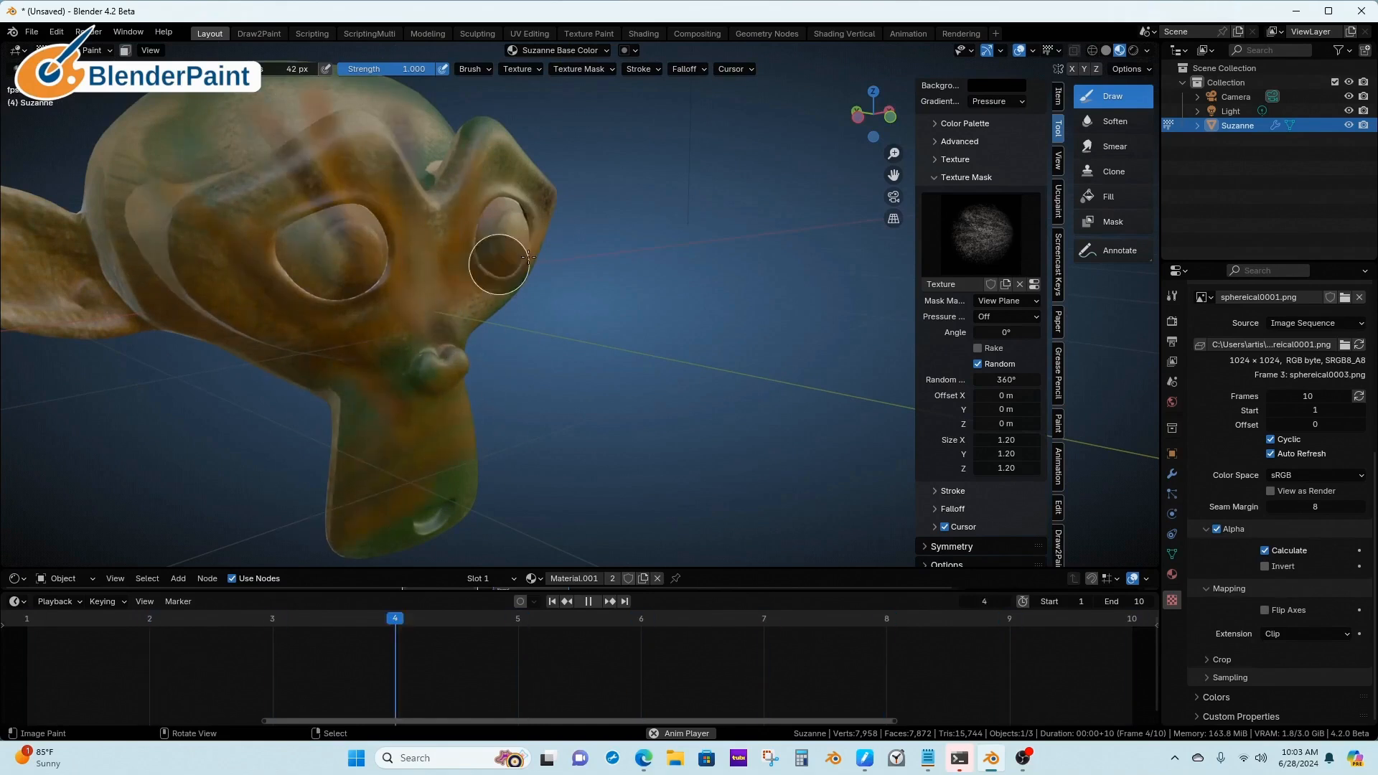
left_click_drag(500, 261, 624, 384, "ctrl+alt")
left_click_drag(625, 384, 539, 391, "alt")
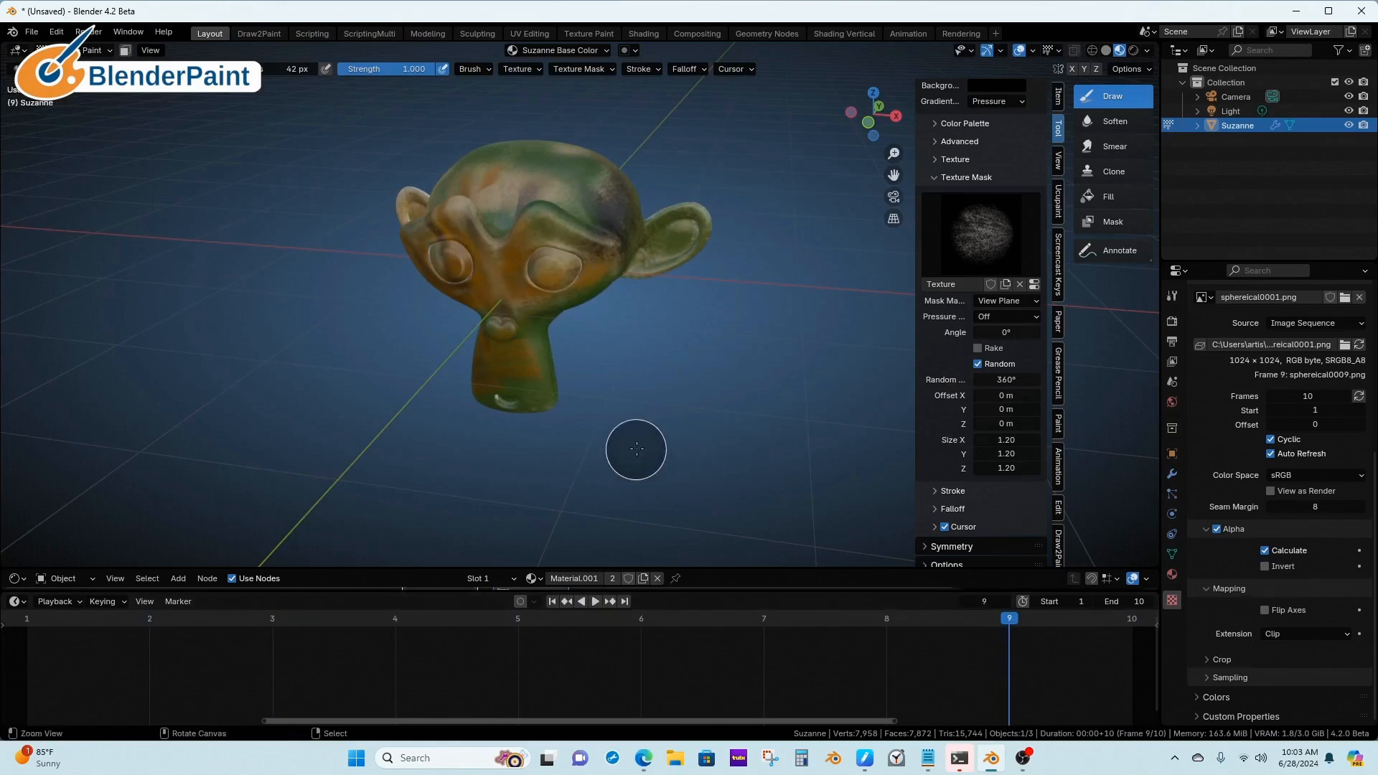
- Set the brush radius to 110 px and paint solid white over Suzanne's nose bridge and muzzle, using mask frames 9 and 8
left_click_drag(635, 449, 711, 319, "ctrl+alt")
mouse_move(710, 351)
left_mouse_down("alt")
mouse_move(741, 364)
mouse_move(701, 425)
left_mouse_up("alt")
left_click_drag(701, 499, 682, 448, "alt")
scroll(1018, 320, "up", 6)
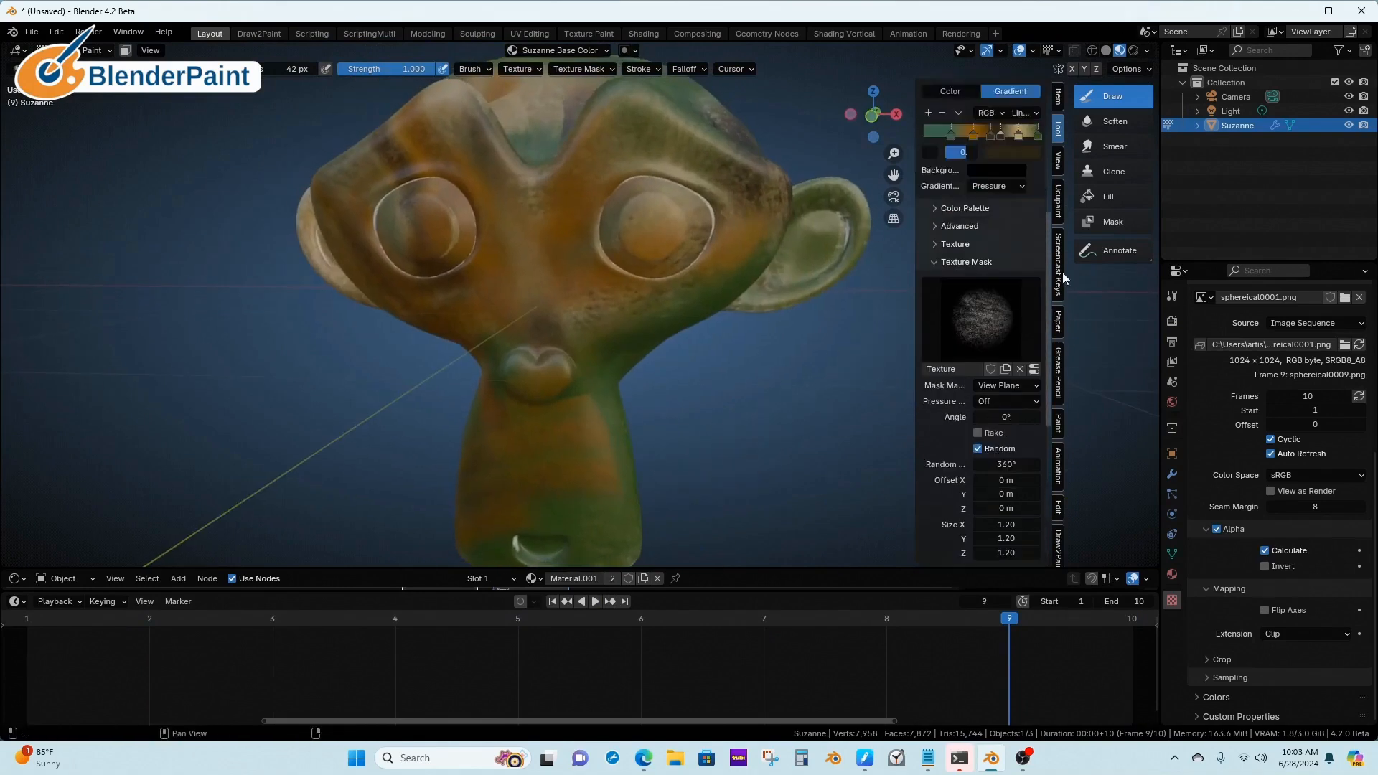
key("f")
left_click(571, 321)
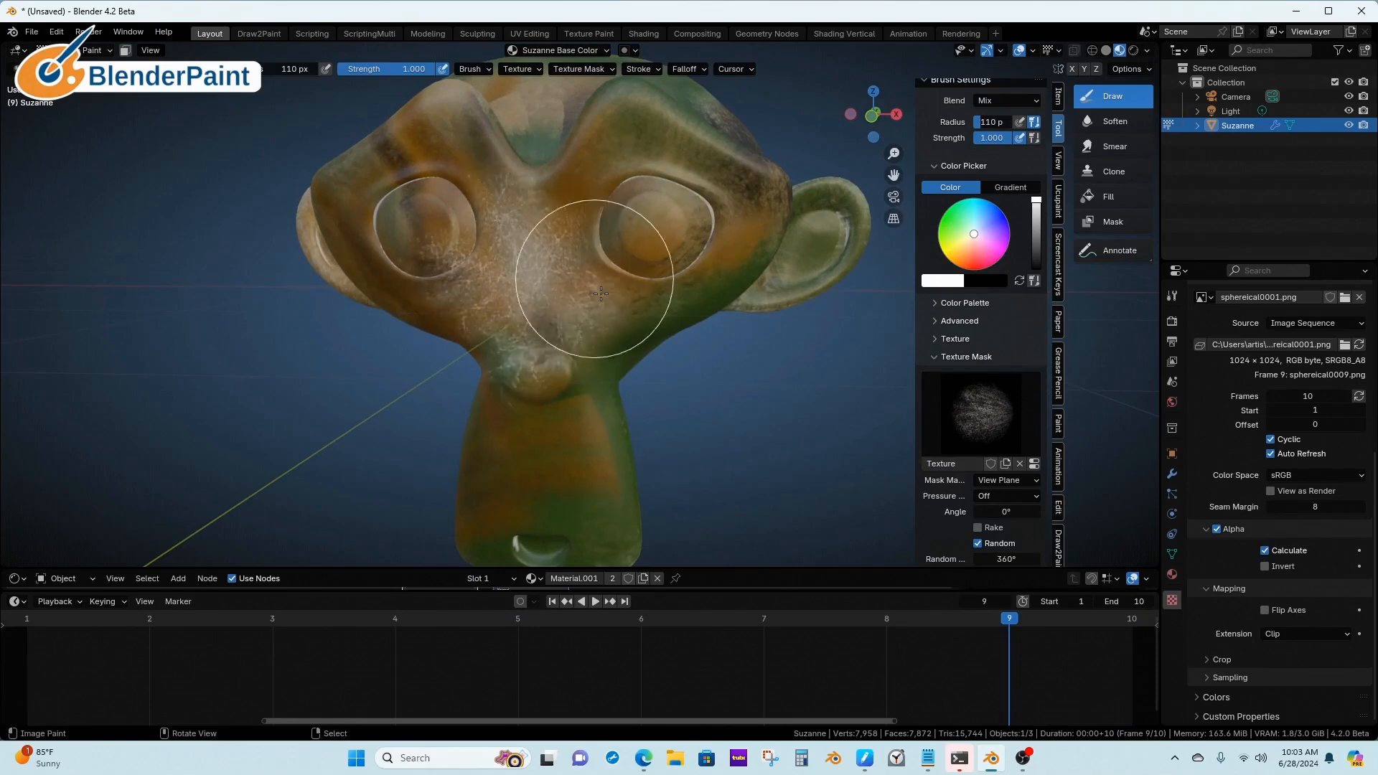
mouse_move(601, 293)
left_mouse_down()
mouse_move(542, 484)
mouse_move(590, 362)
left_mouse_up()
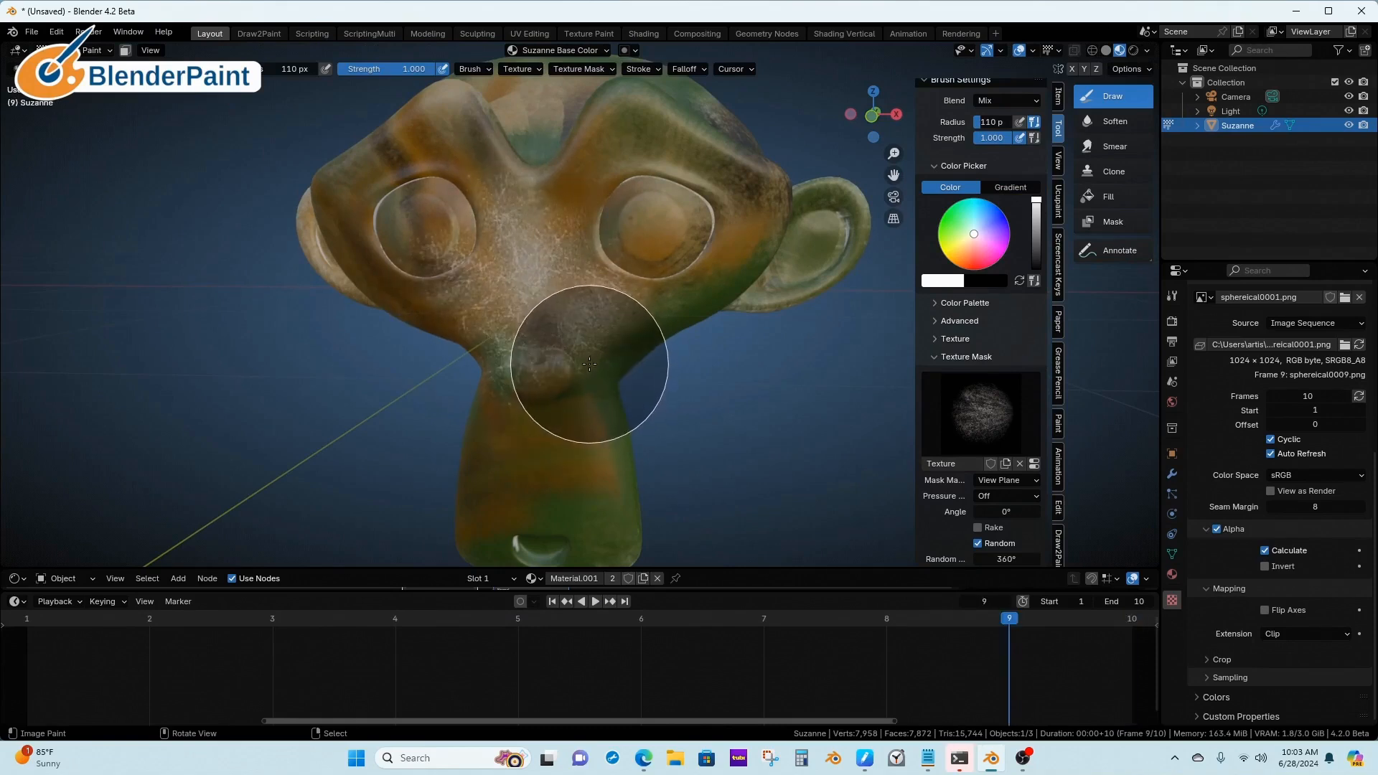
key("Left")
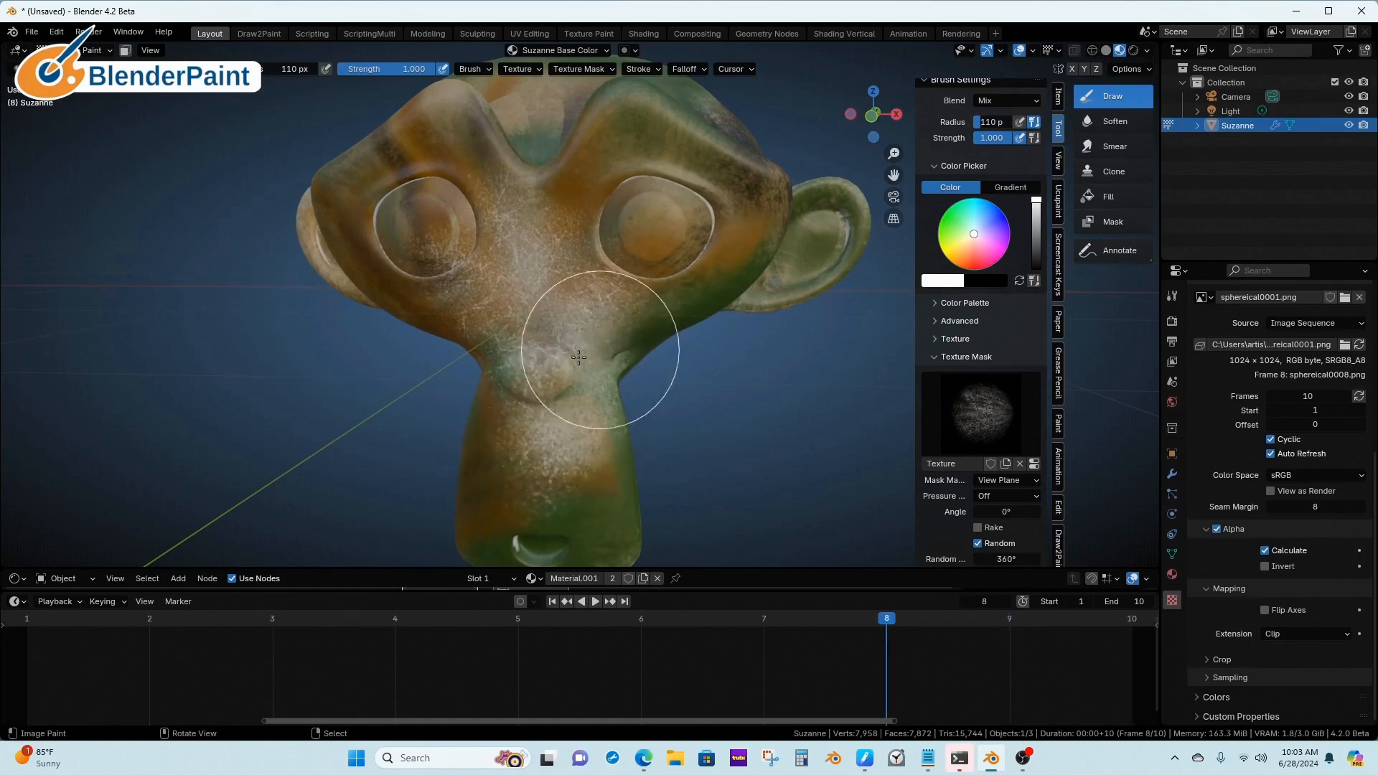
left_click_drag(578, 357, 557, 280)
- Choose solid yellow as the brush colour and paint textured strokes over Suzanne's face, eyes and muzzle
left_click(945, 256)
left_click_drag(656, 237, 513, 246)
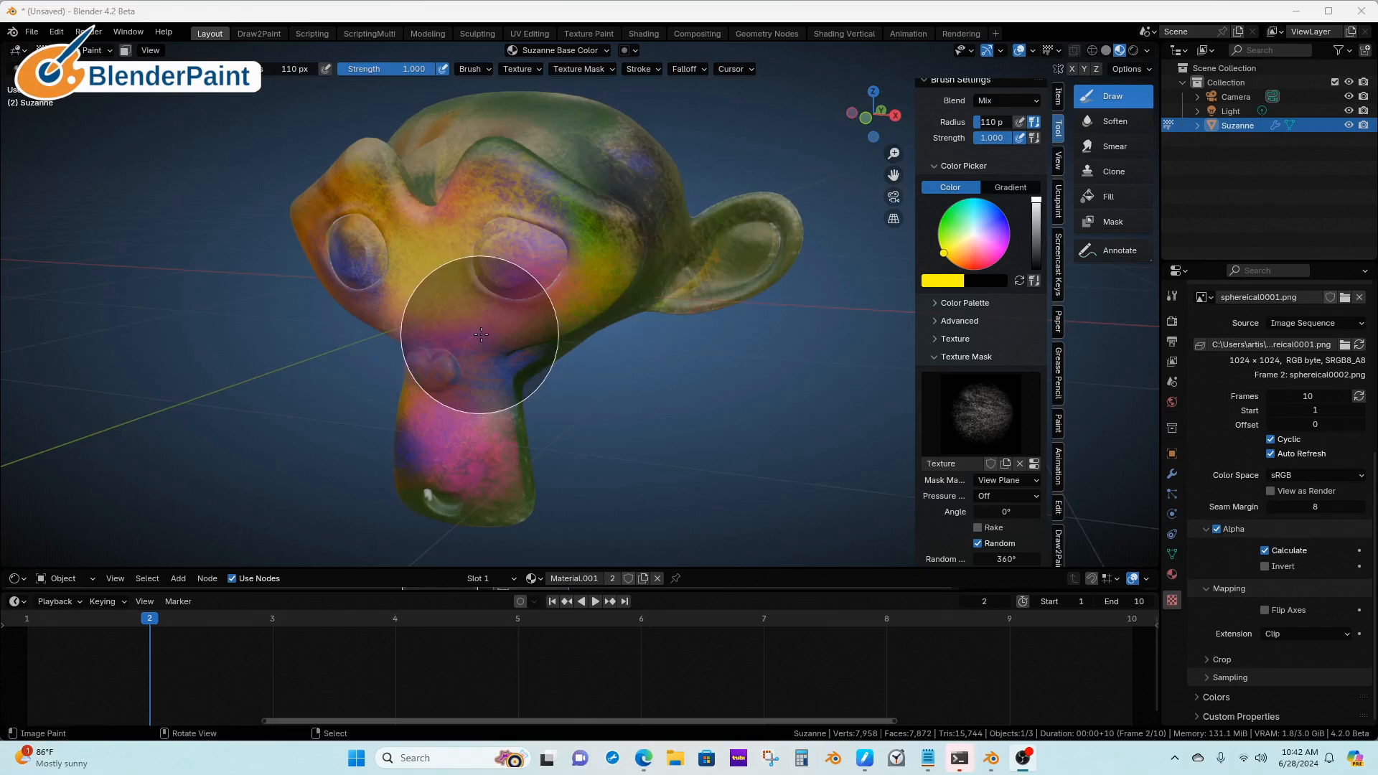
middle_click_drag(481, 334, 592, 355)
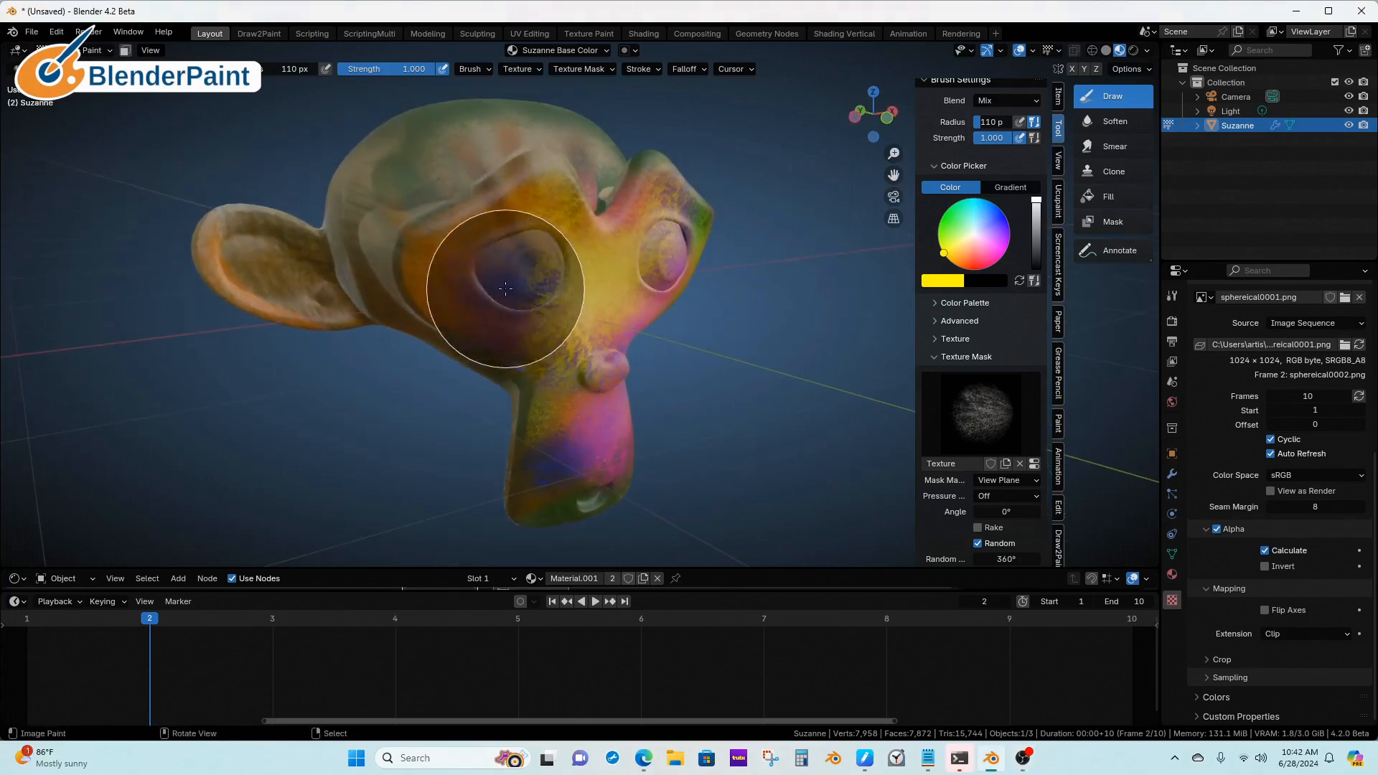
middle_click_drag(567, 267, 549, 290)
left_click_drag(511, 407, 468, 409)
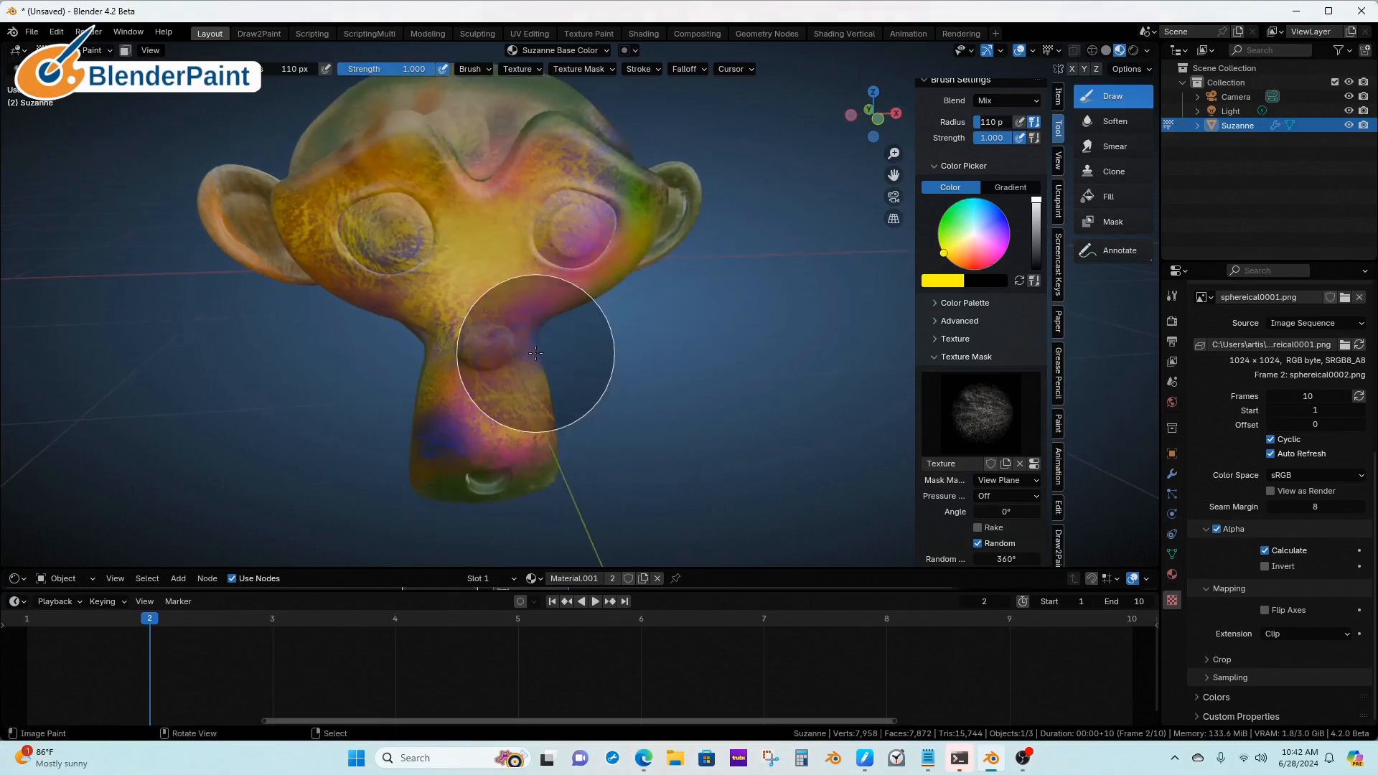
- Switch the brush colour to blue and paint a textured patch between Suzanne's eyes
key("s")
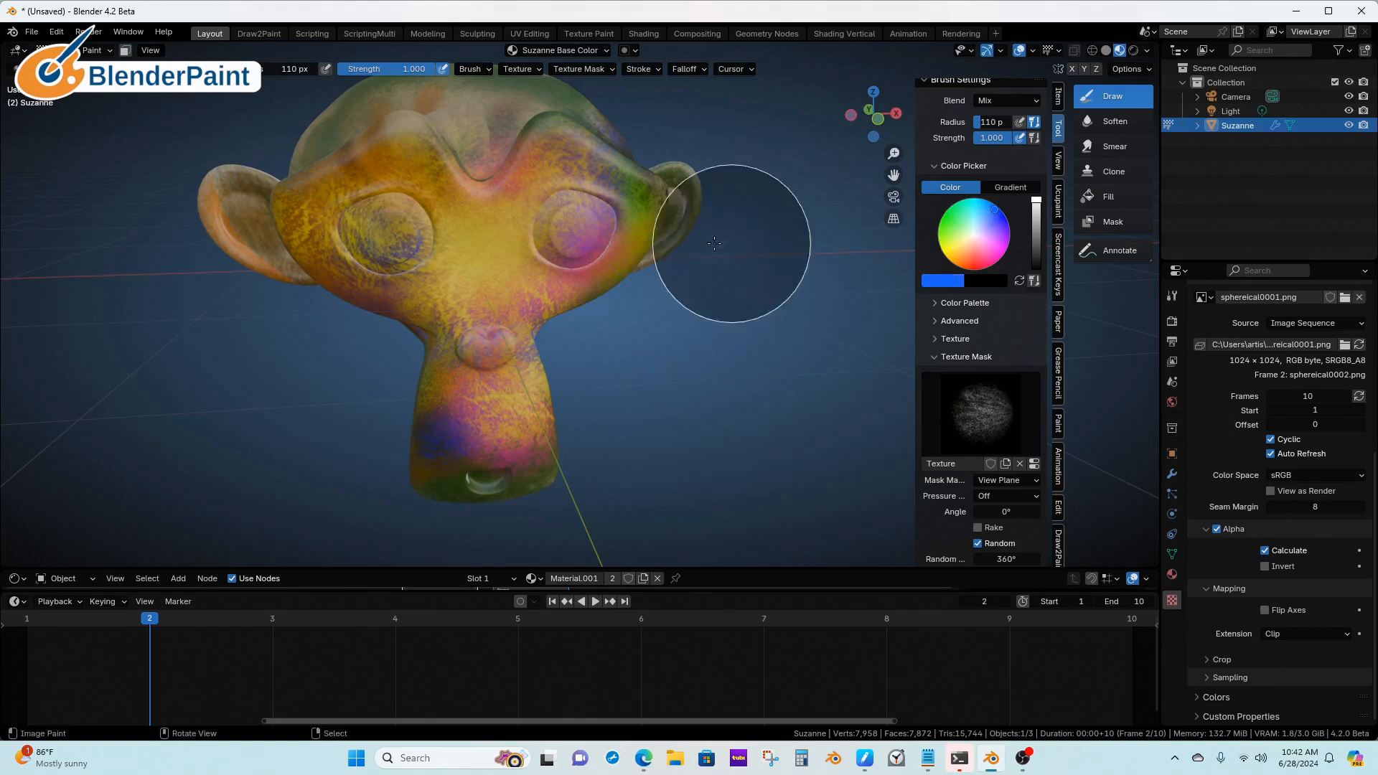
left_click(508, 257)
left_click_drag(507, 256, 451, 221)
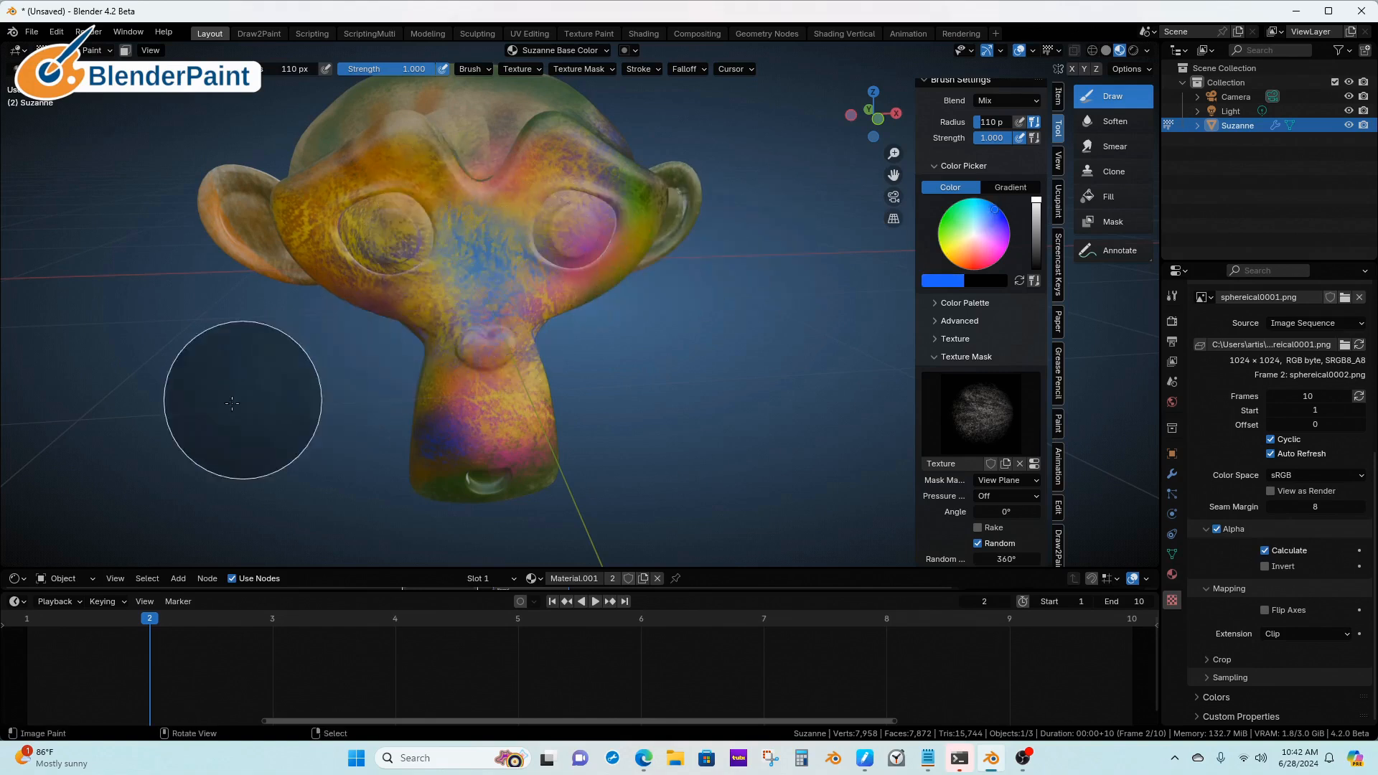